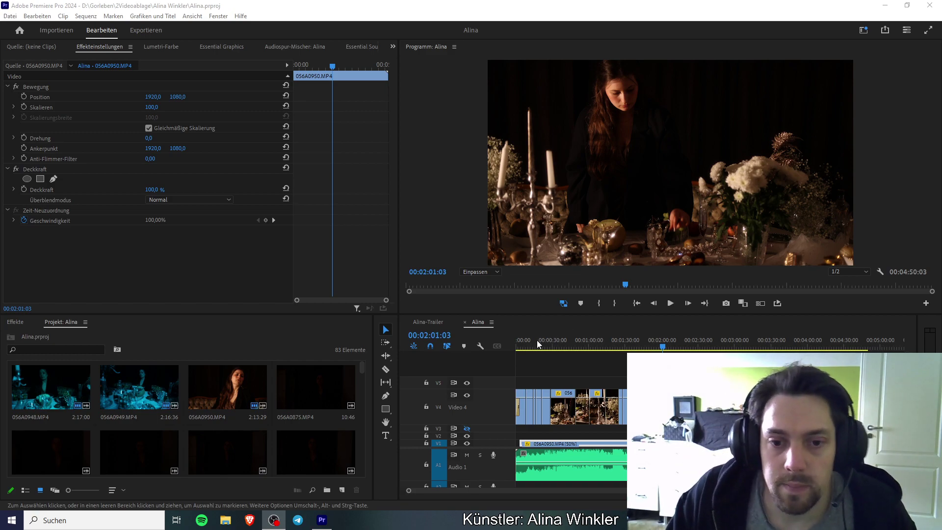
# Step: Move the playhead to the sequence start and turn off the output of video tracks V2 and V4, keeping V1 on
pyautogui.click(511, 346)
pyautogui.click(564, 466)
pyautogui.press('Home')
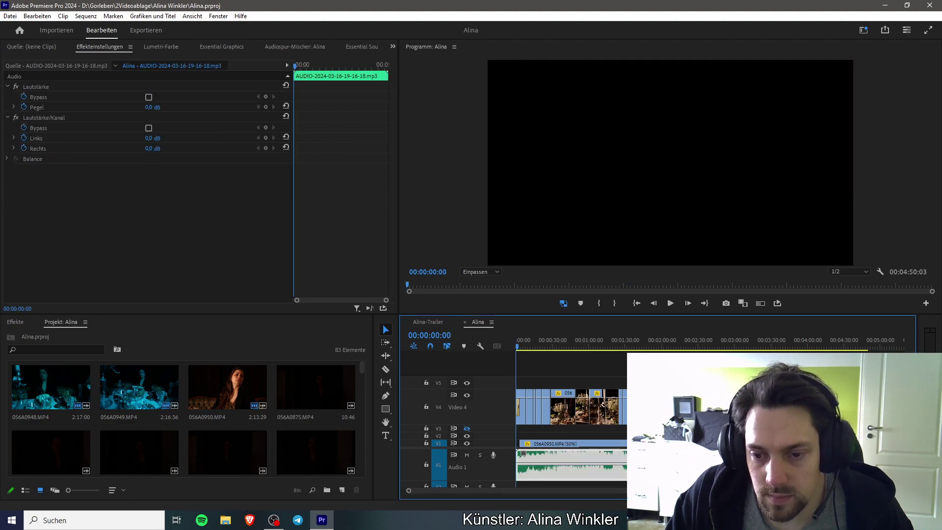
pyautogui.scroll(1, 712, 418)
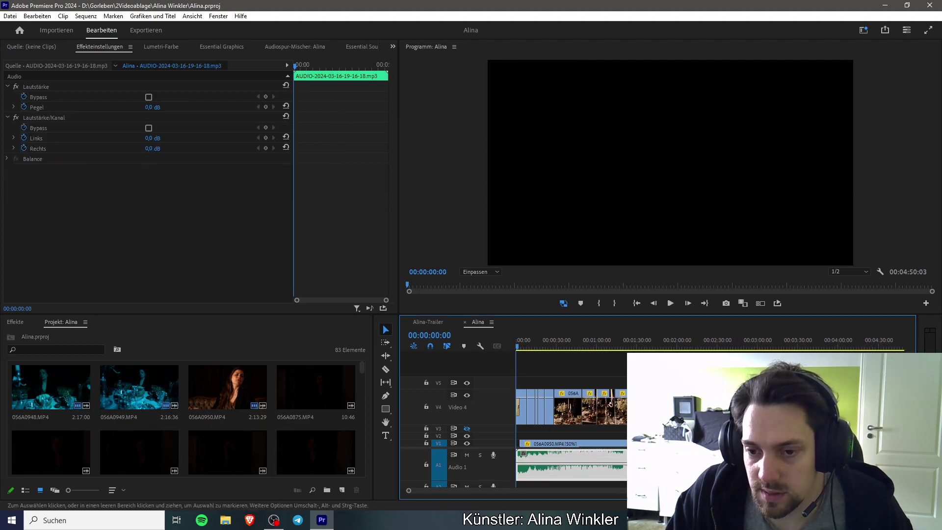
pyautogui.moveTo(609, 428); pyautogui.dragTo(467, 443)
pyautogui.click(466, 443)
pyautogui.click(467, 436)
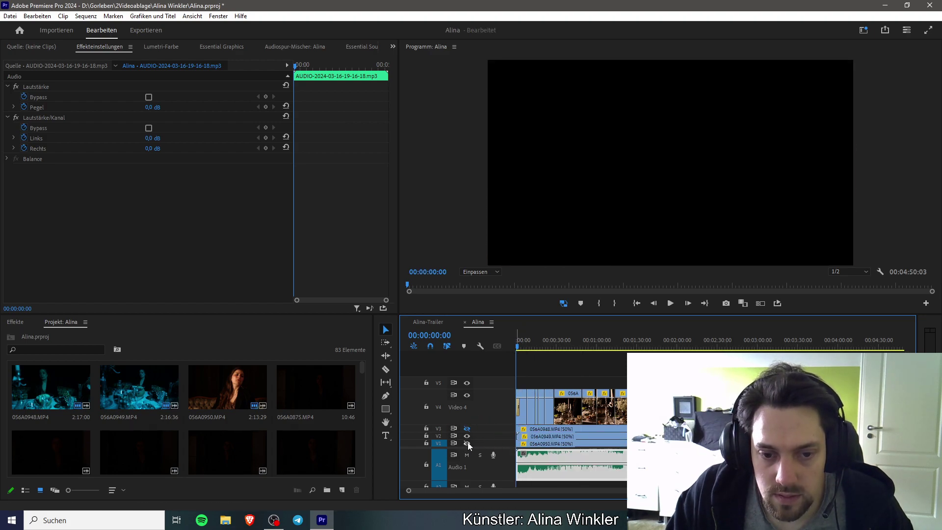
pyautogui.click(468, 395)
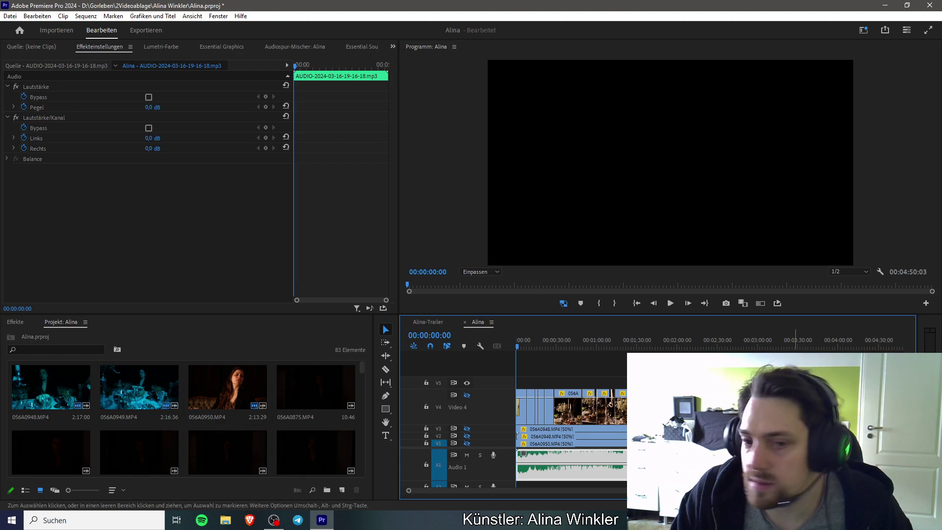
pyautogui.click(467, 443)
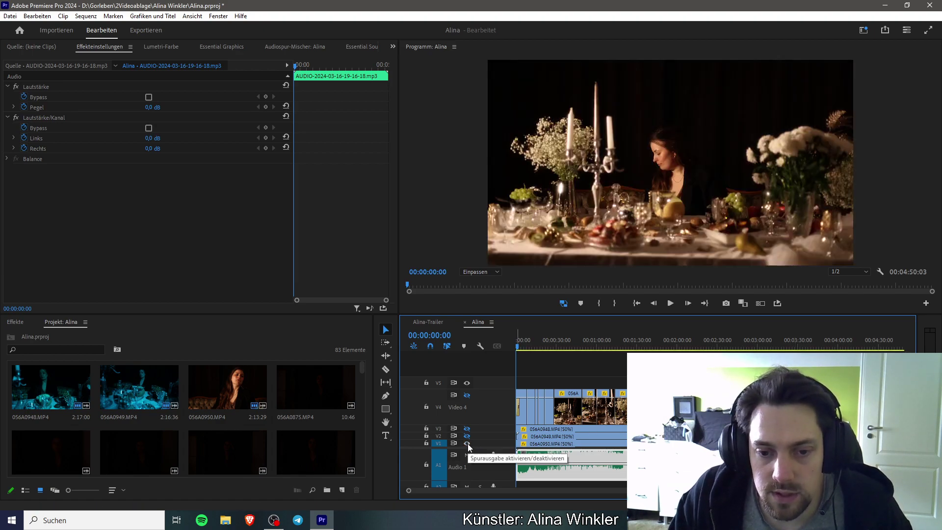
# Step: Play the V1 take from the start and examine the shot frame by frame around 00:00:14:09
pyautogui.press('space')
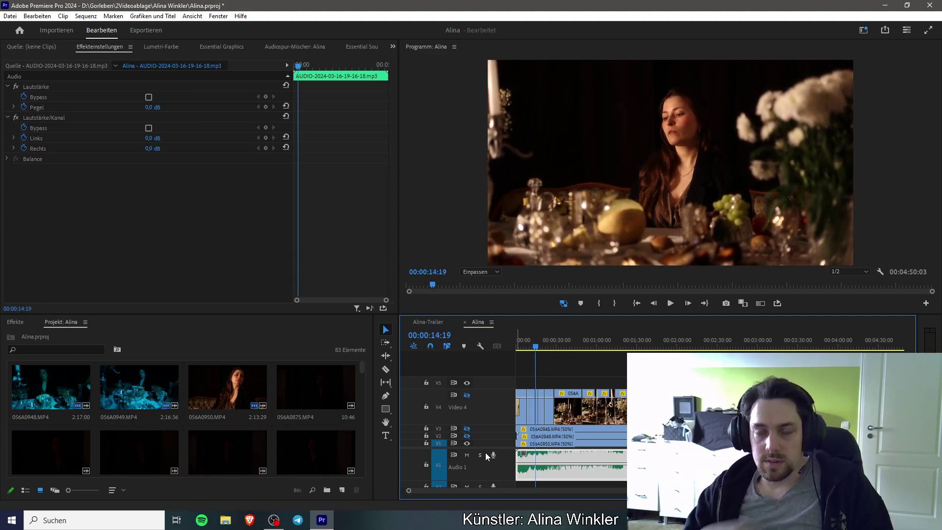
pyautogui.press('Left')
pyautogui.press('Left')
pyautogui.press('Left')
pyautogui.press('Left')
pyautogui.press('Left')
pyautogui.press('Left')
pyautogui.press('Left')
pyautogui.press('Left')
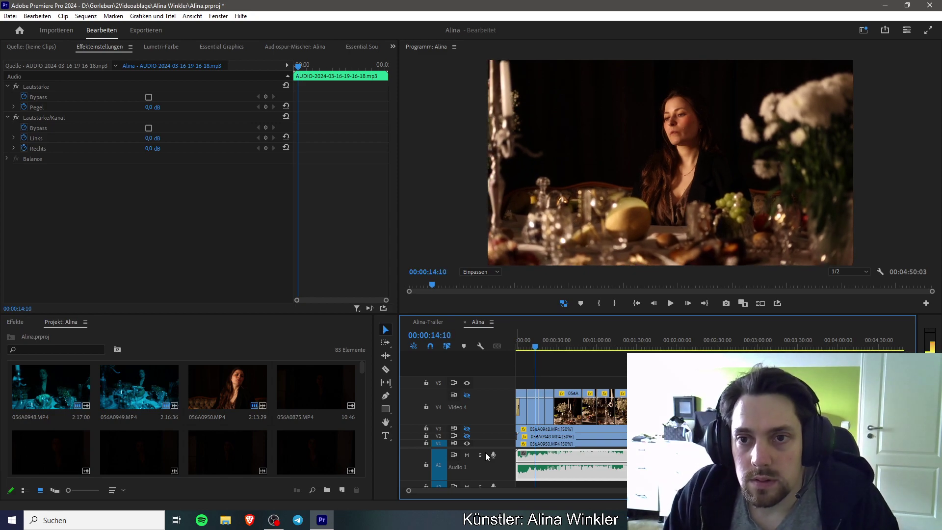
pyautogui.press('Left')
pyautogui.press('Left')
pyautogui.press('Left')
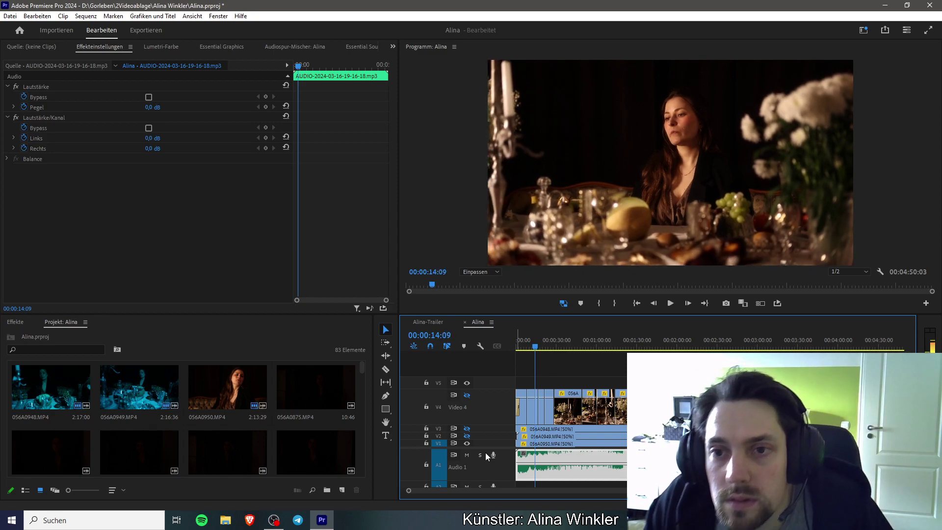
pyautogui.press('Right')
pyautogui.press('Right')
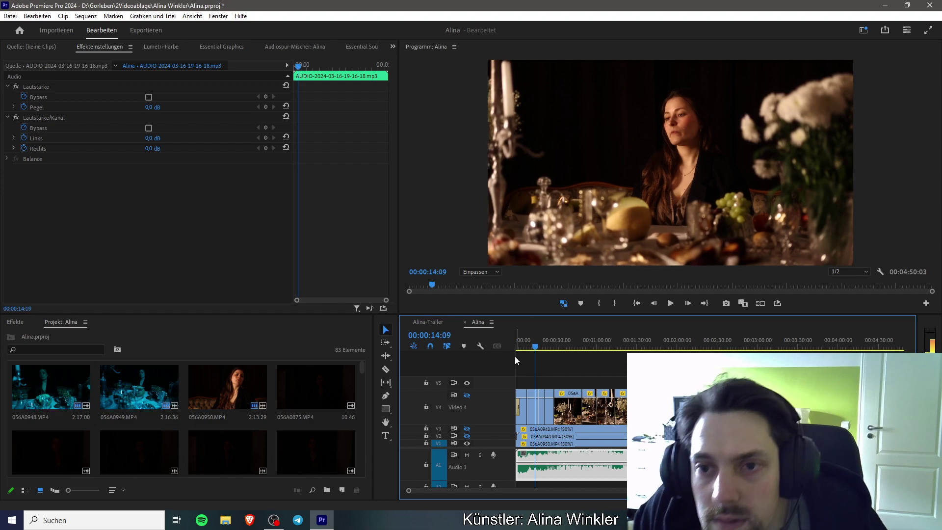
# Step: Examine the woman's face frame by frame between 00:00:14:05 and 00:00:14:15 at 100 % preview zoom, and return the preview to Einpassen
pyautogui.click(490, 273)
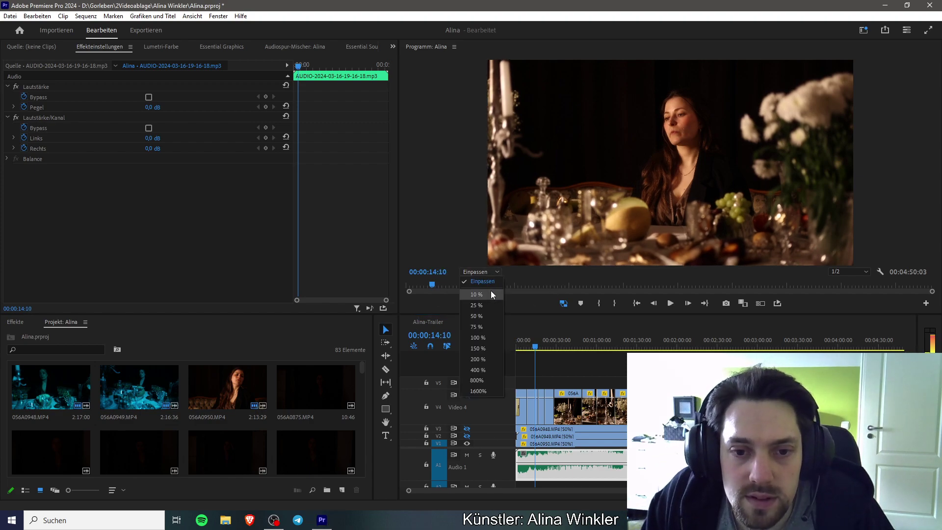
pyautogui.click(488, 335)
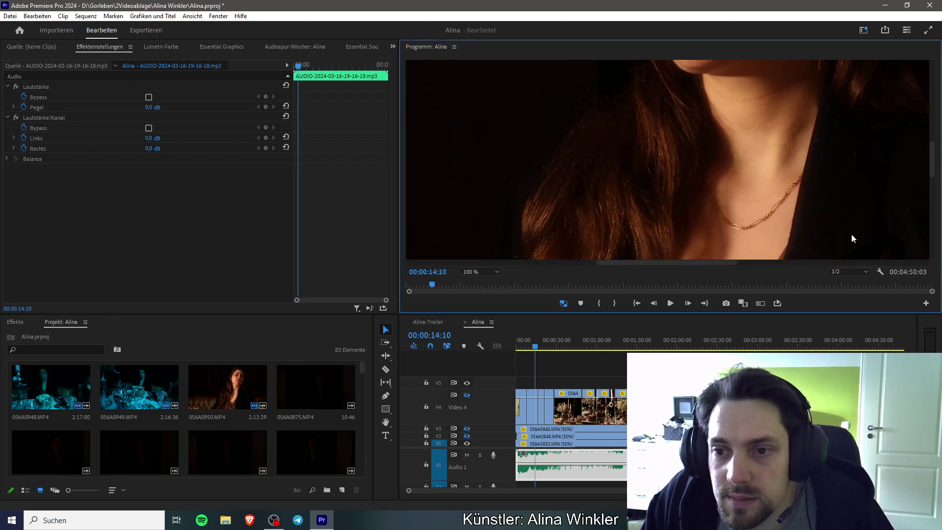
pyautogui.moveTo(932, 174); pyautogui.dragTo(937, 139)
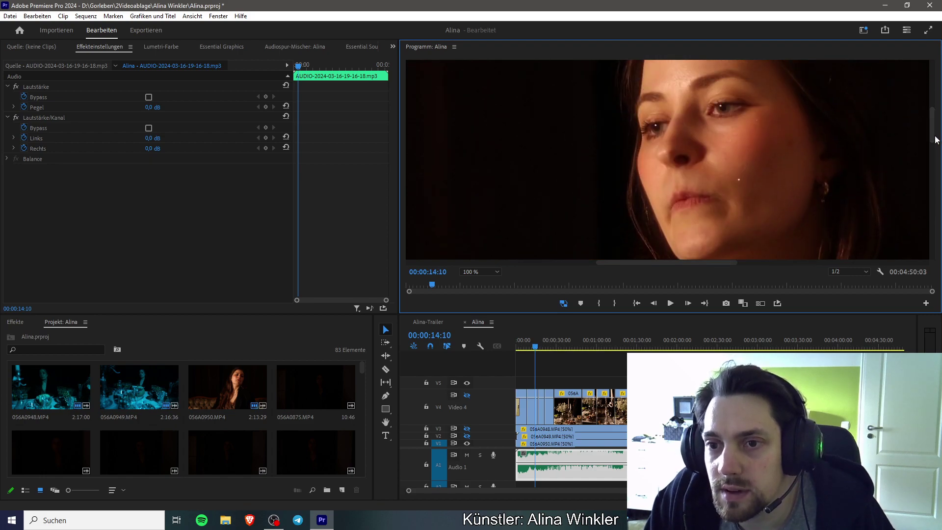
pyautogui.press('Left')
pyautogui.press('Left')
pyautogui.press('Left')
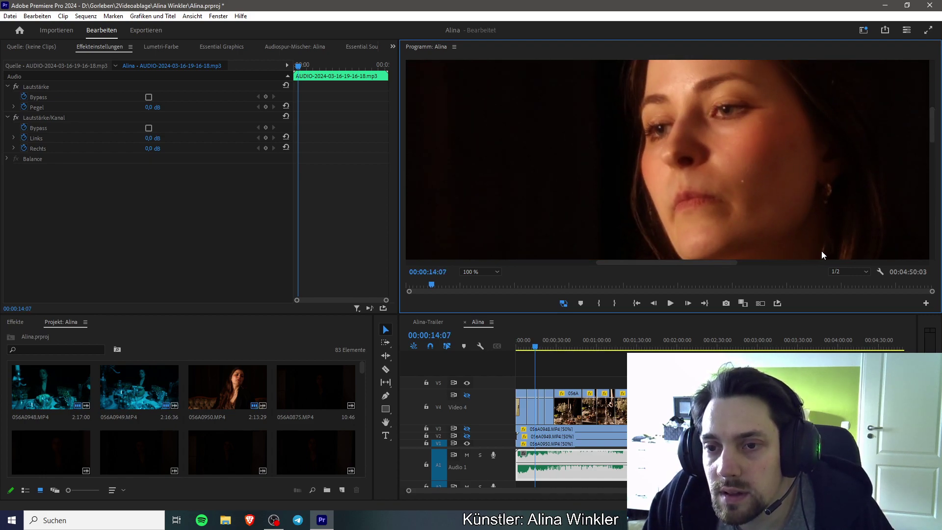
pyautogui.press('Left')
pyautogui.press('Left')
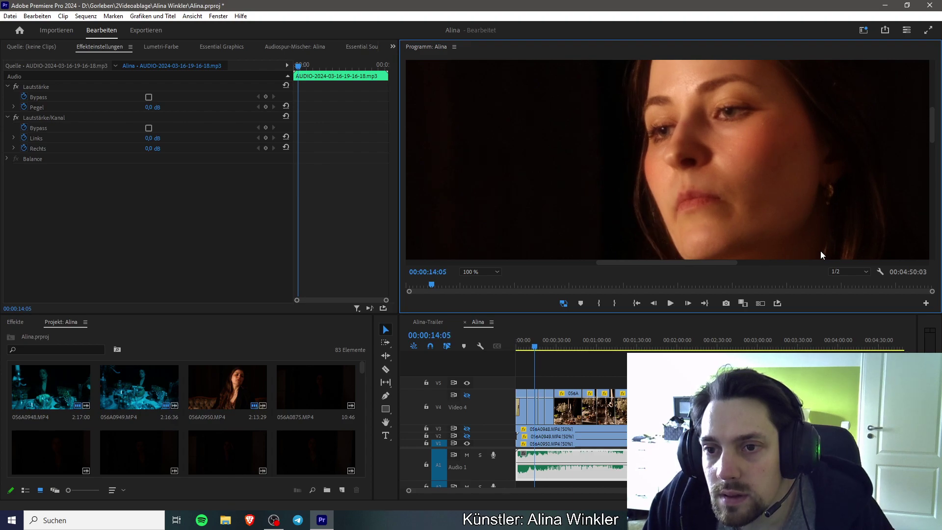
pyautogui.press('Right')
pyautogui.press('Right')
pyautogui.press('Right')
pyautogui.press('Right')
pyautogui.press('Right')
pyautogui.press('Right')
pyautogui.press('Right')
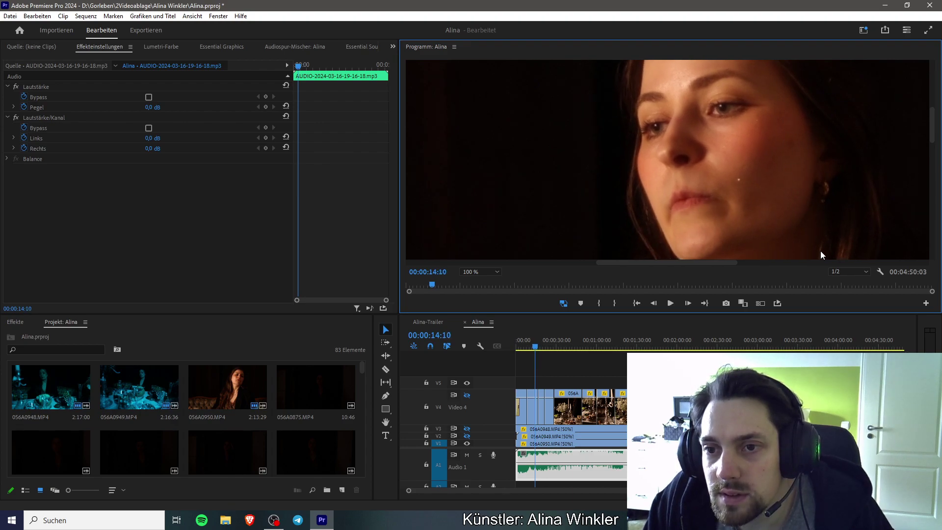
pyautogui.press('Right')
pyautogui.press('Right')
pyautogui.press('Right')
pyautogui.click(495, 273)
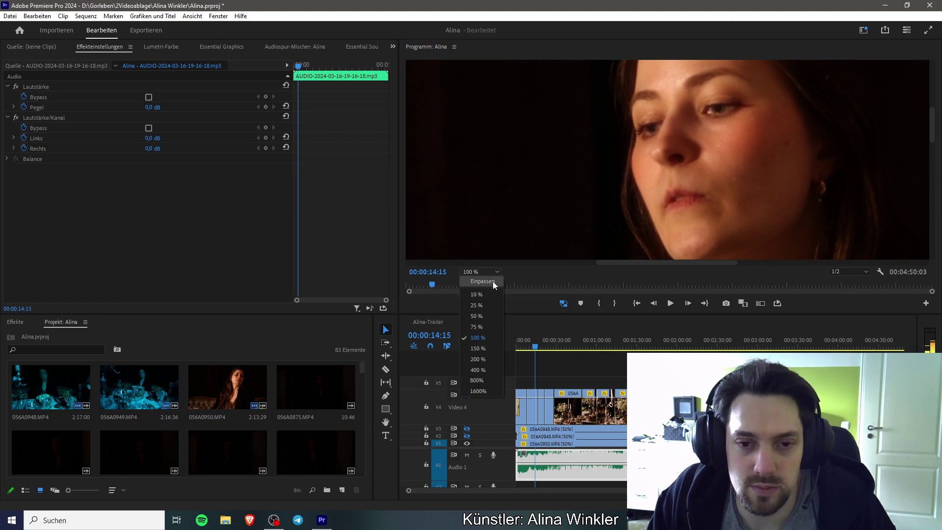
pyautogui.click(492, 286)
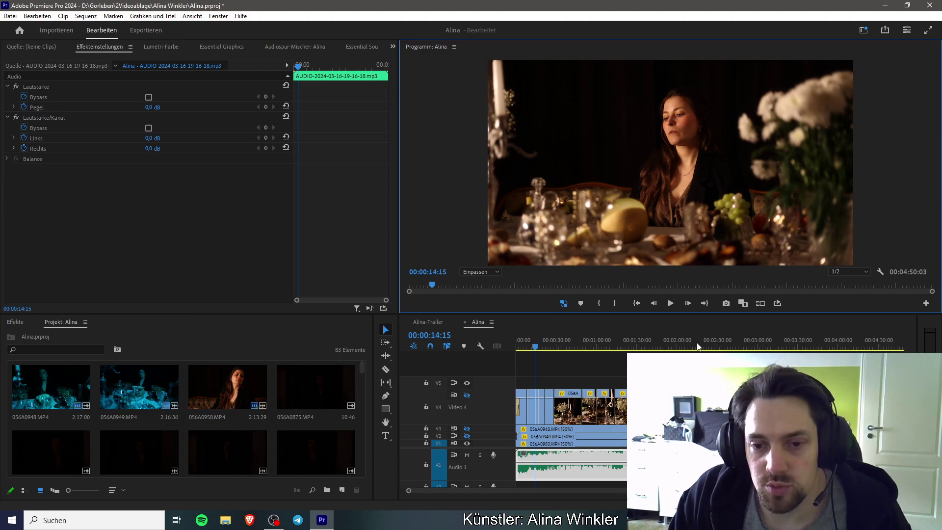
# Step: Review the passage after 00:00:13 and cut the 056A0950.MP4 clip on V1 at 00:00:13:21
pyautogui.click(673, 304)
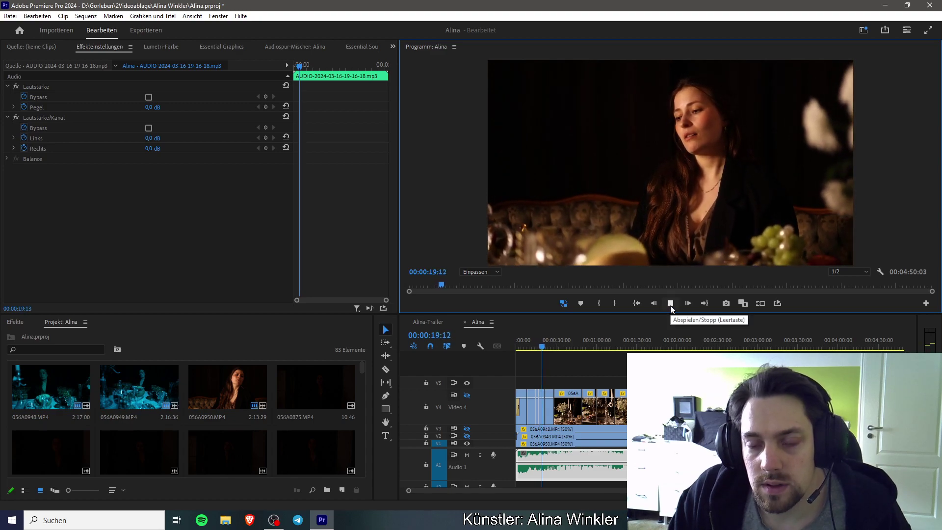
pyautogui.click(535, 345)
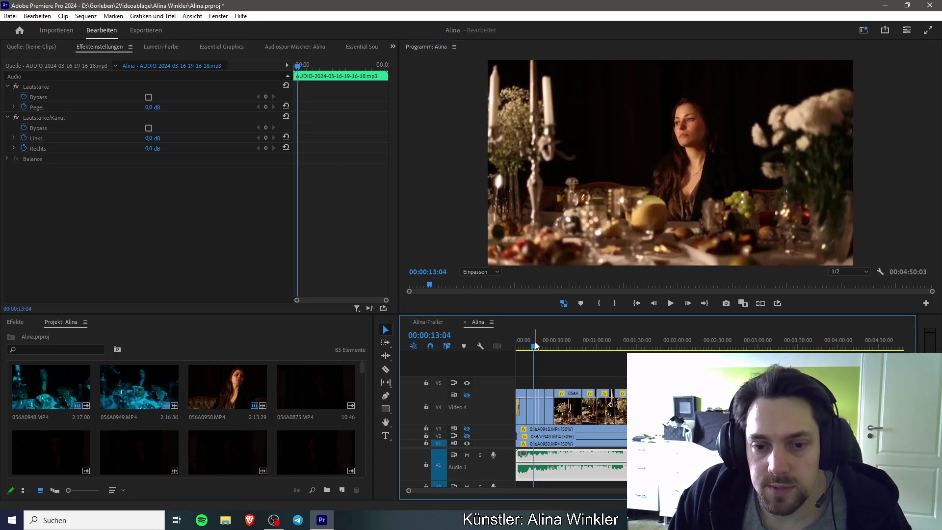
pyautogui.press('space')
pyautogui.press('space')
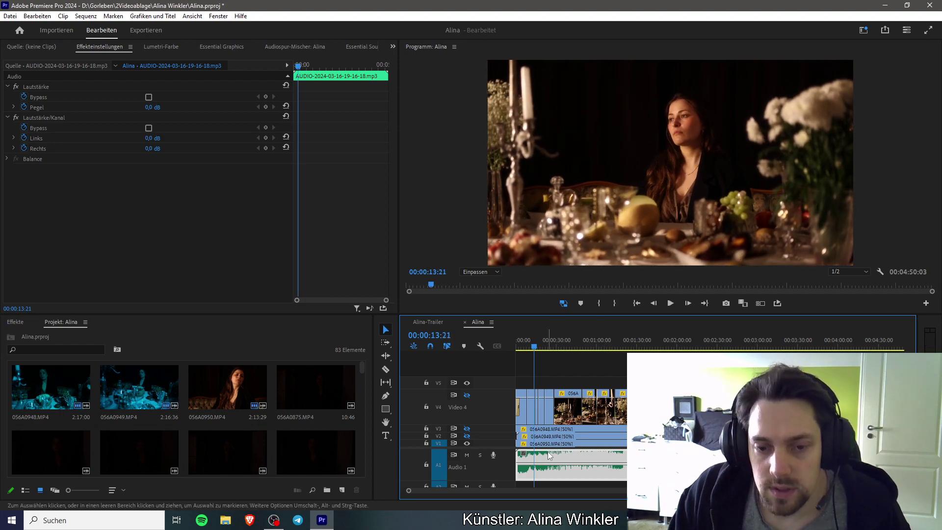
pyautogui.click(534, 444)
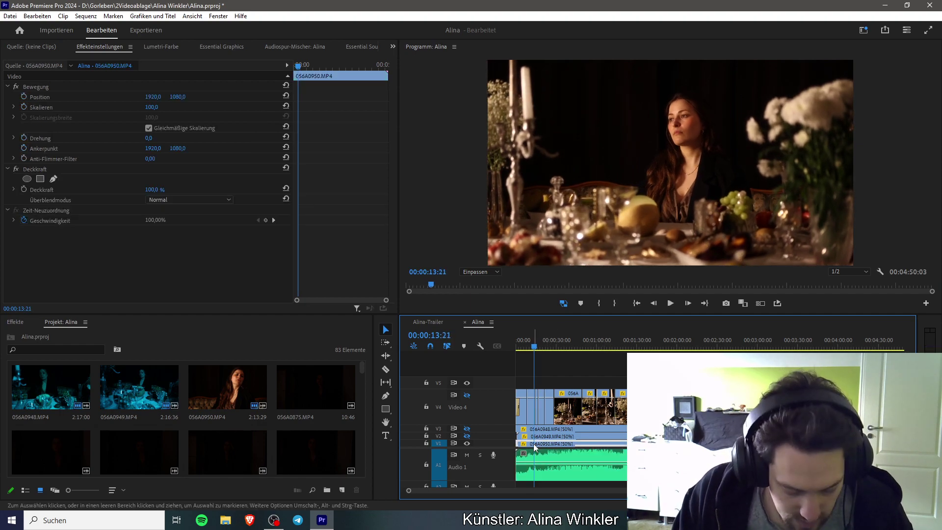
pyautogui.press('c')
pyautogui.click(536, 443)
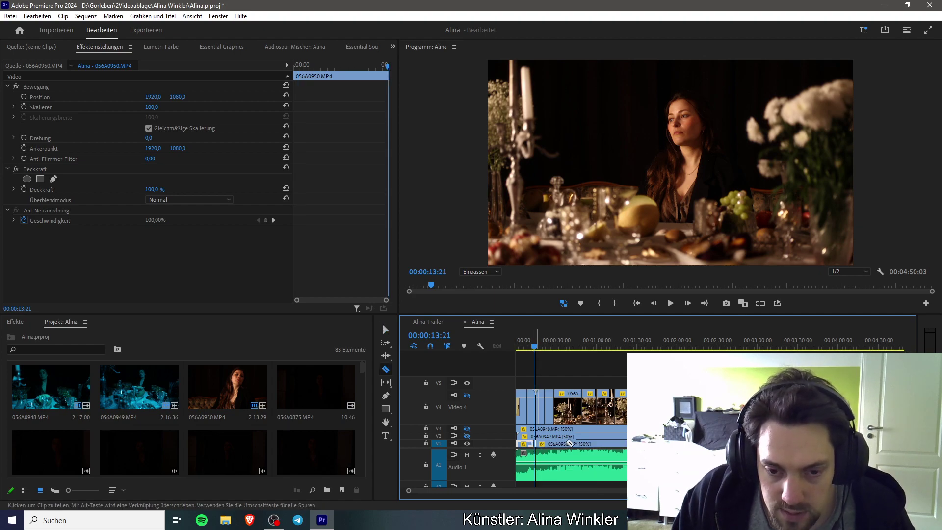
# Step: Cut the V1 clip at 00:00:20:04 and copy the segment starting at 00:00:13:21 straight up to track V5
pyautogui.press('space')
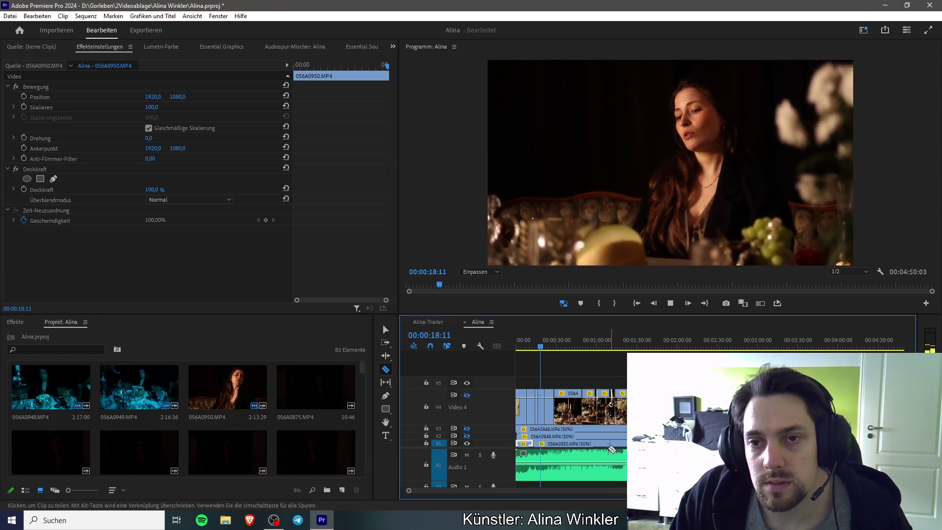
pyautogui.click(545, 444)
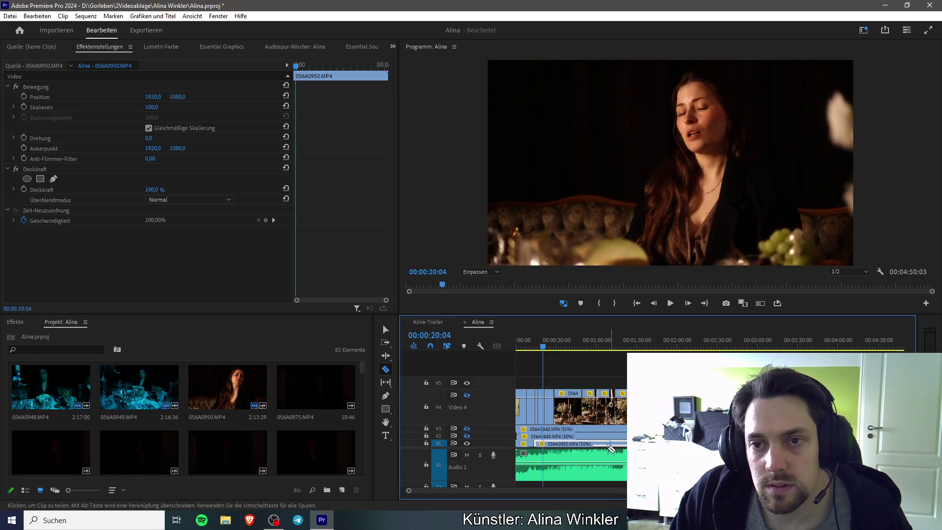
pyautogui.press('b')
pyautogui.press('v')
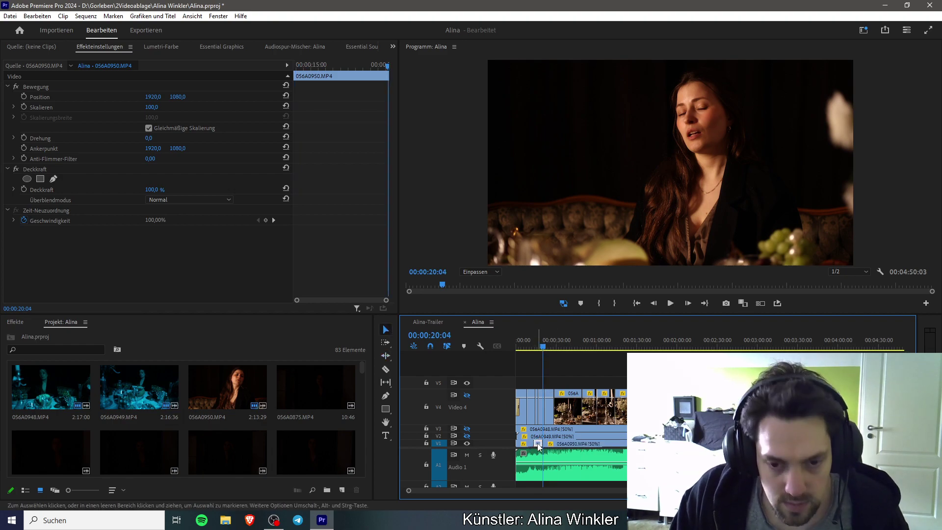
pyautogui.moveTo(538, 430); pyautogui.dragTo(538, 385)
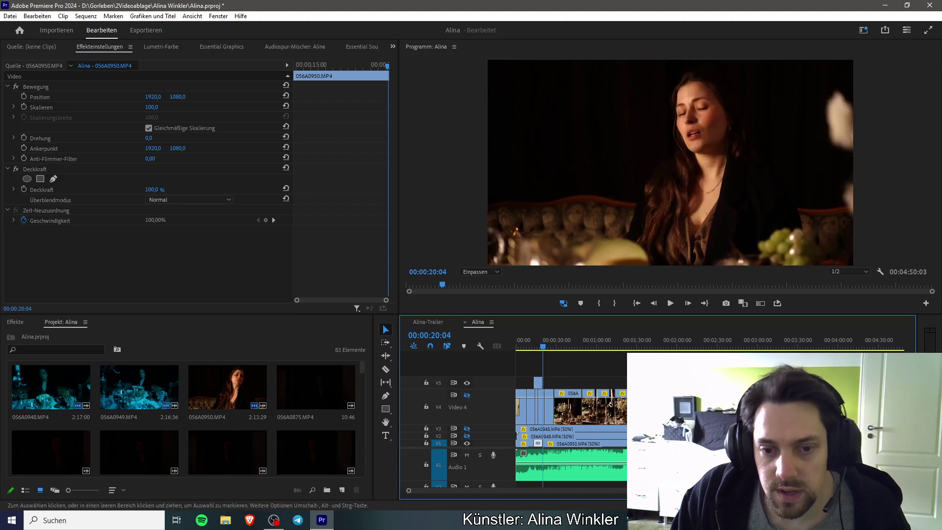
# Step: Play on to 00:00:23:22 and compare the V1 take with the V4 edit by briefly enabling V4's output
pyautogui.press('space')
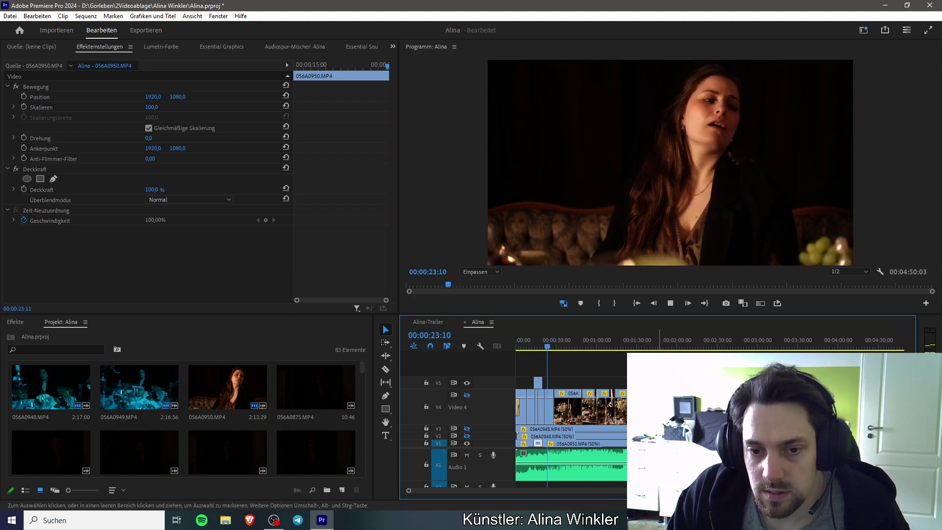
pyautogui.click(470, 397)
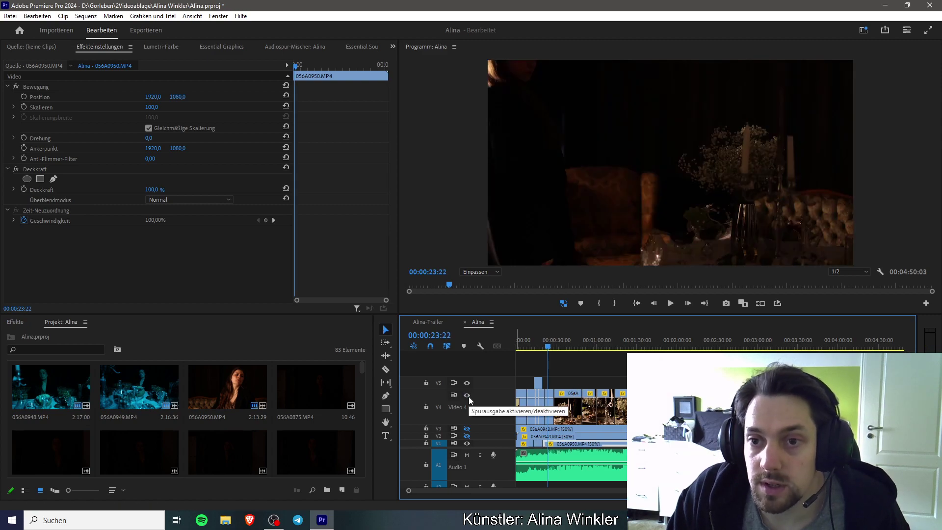
pyautogui.click(469, 397)
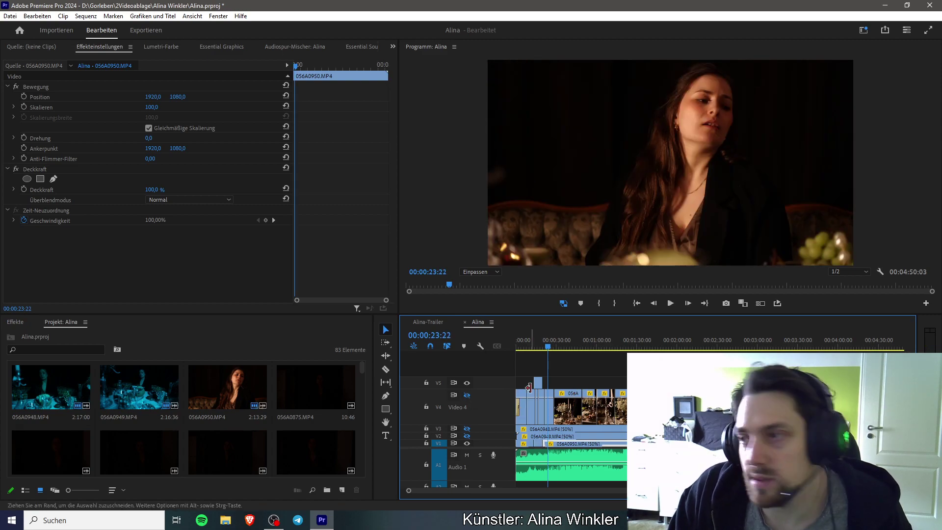
# Step: Play on and cut the 056A0950.MP4 clip on V1 at 00:00:28:23
pyautogui.press('space')
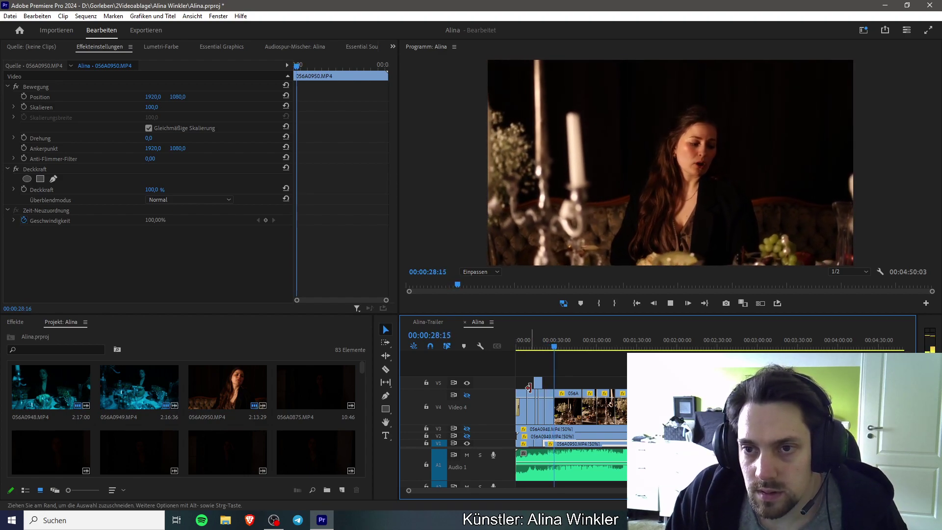
pyautogui.press('space')
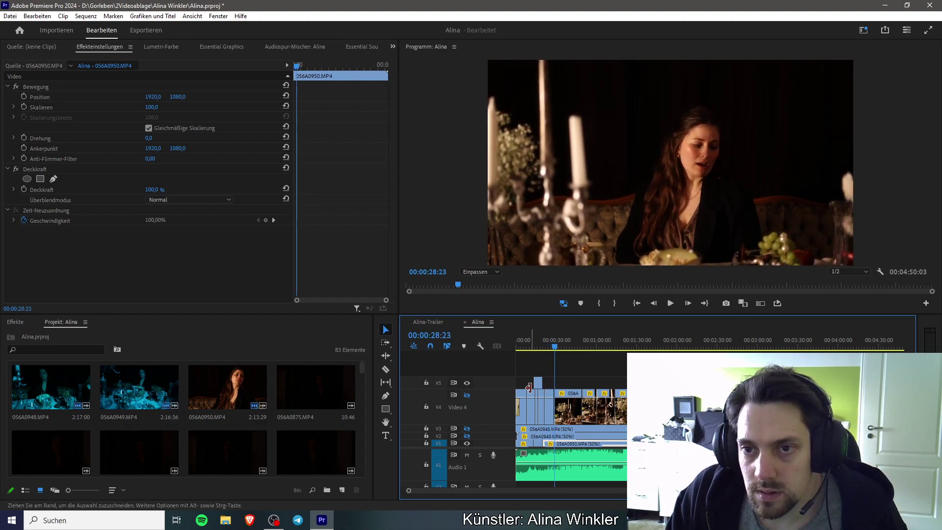
pyautogui.press('c')
pyautogui.click(555, 443)
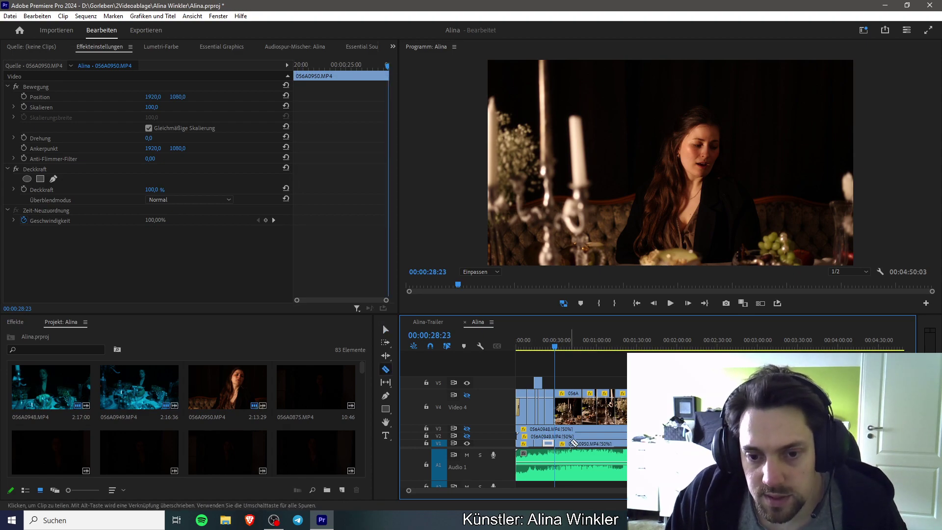
# Step: Cut the V1 clip at 00:00:34:01 and copy the segment starting at 00:00:28:23 straight up to track V5
pyautogui.press('space')
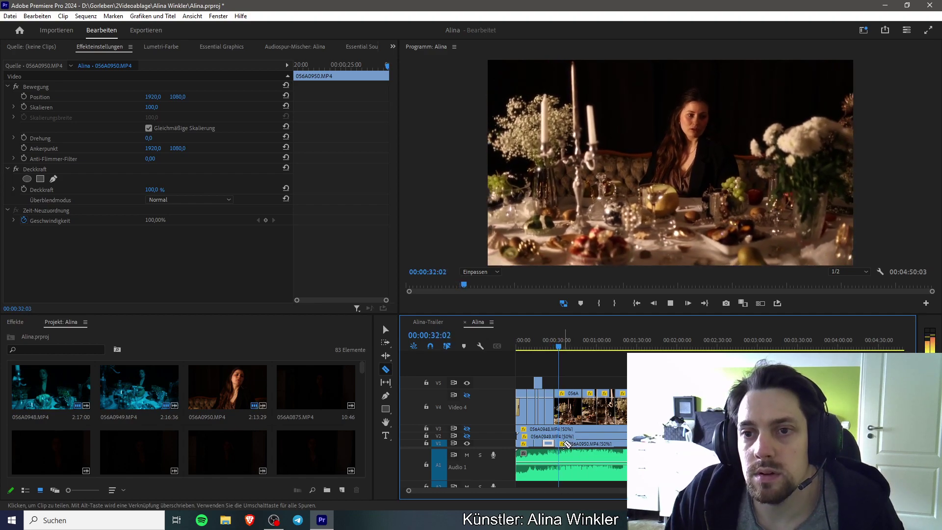
pyautogui.press('space')
pyautogui.click(561, 444)
pyautogui.press('v')
pyautogui.moveTo(558, 445); pyautogui.dragTo(558, 382)
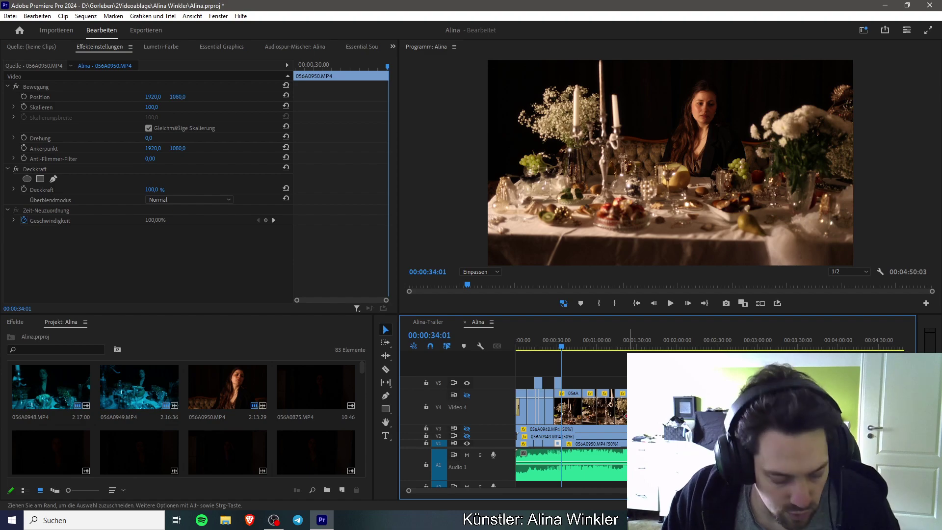
# Step: Save the project, play on and cut the 056A0950.MP4 clip on V1 at 00:00:43:23
pyautogui.hotkey('ctrl', 's')
pyautogui.press('space')
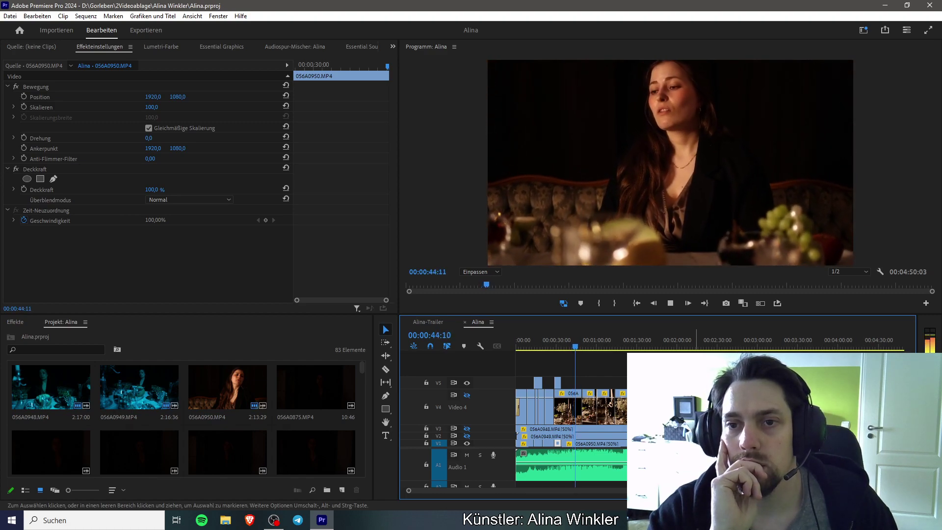
pyautogui.press('space')
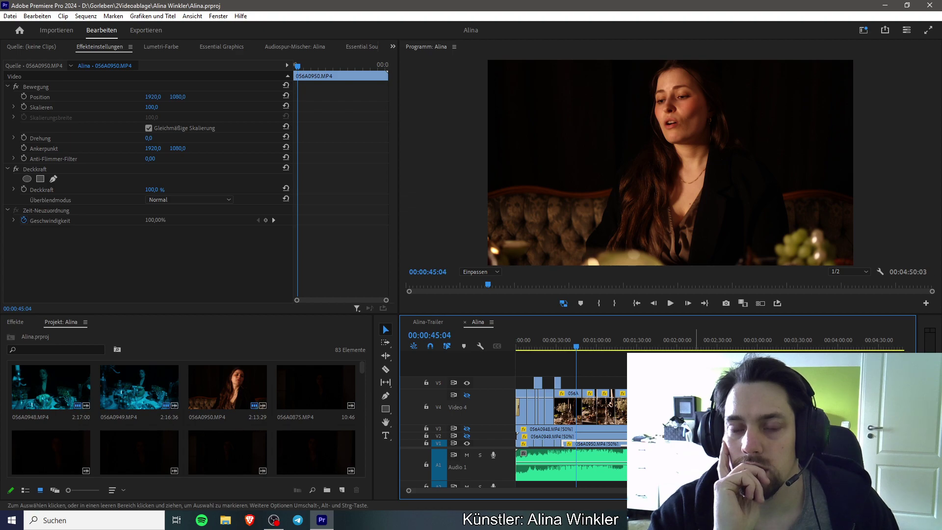
pyautogui.press('Left')
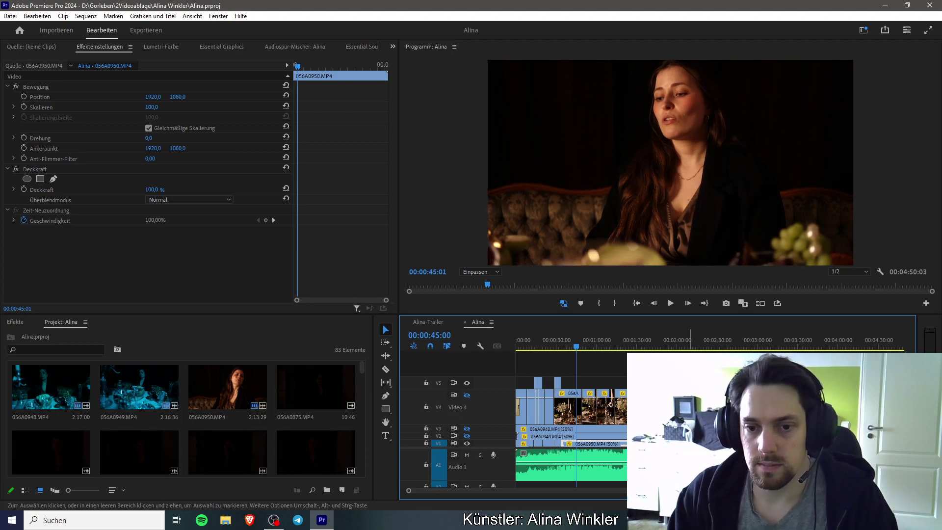
pyautogui.press('j')
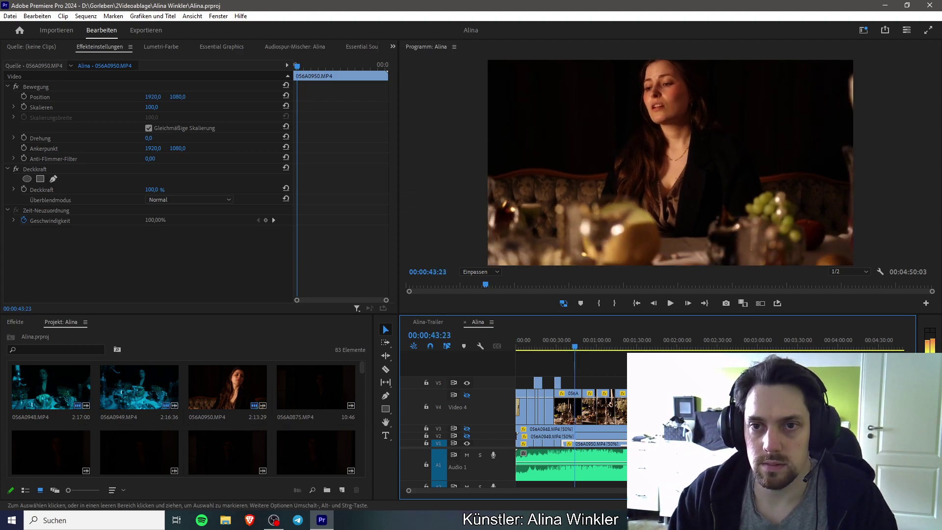
pyautogui.press('c')
pyautogui.click(578, 444)
# Step: Play on past the cut, step back frame by frame and cut the V1 clip at 00:00:48:19
pyautogui.press('l')
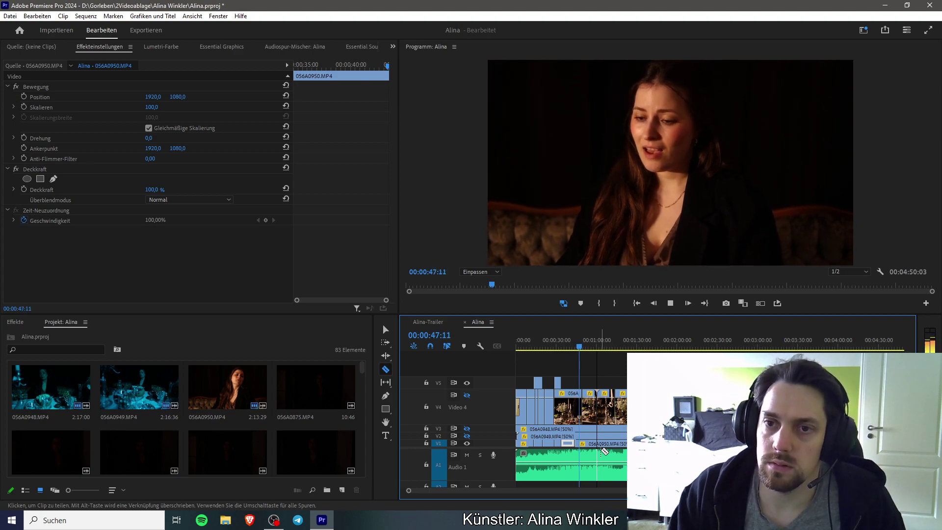
pyautogui.press('k')
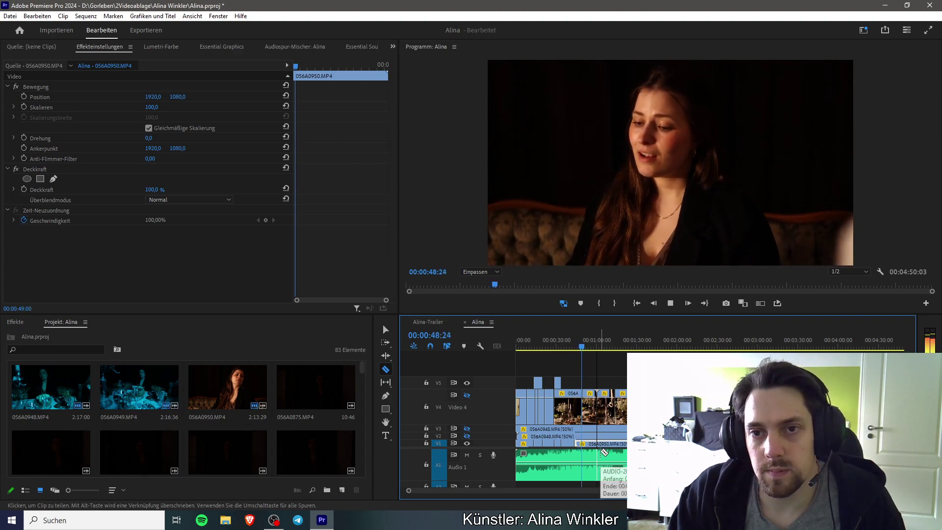
pyautogui.press('space')
pyautogui.press('Left')
pyautogui.press('Left')
pyautogui.press('Left')
pyautogui.press('Left')
pyautogui.press('Left')
pyautogui.press('Left')
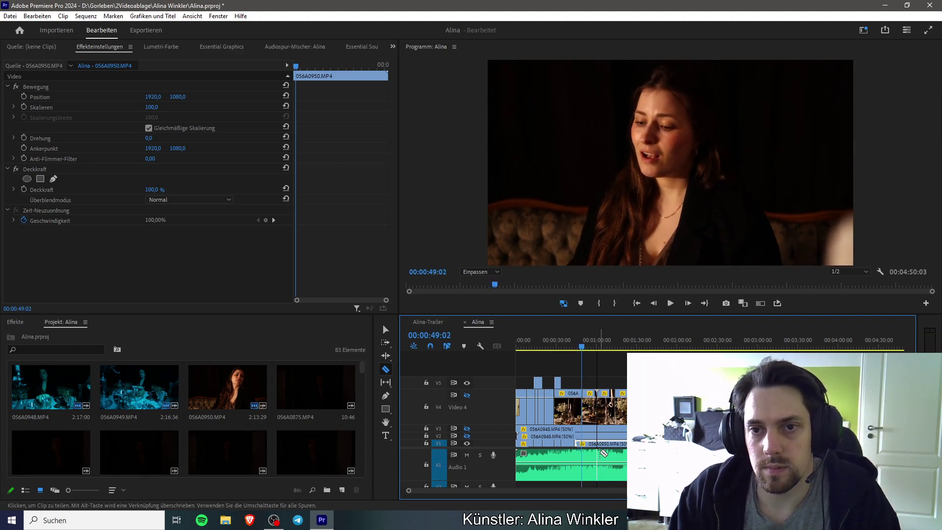
pyautogui.press('Left')
pyautogui.press('Left')
pyautogui.press('Left')
pyautogui.press('Left')
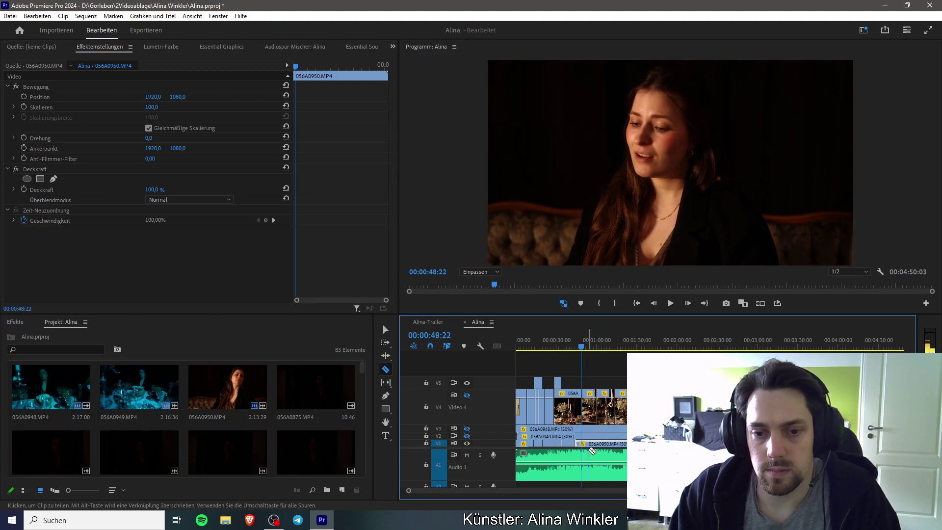
pyautogui.press('Left')
pyautogui.press('Left')
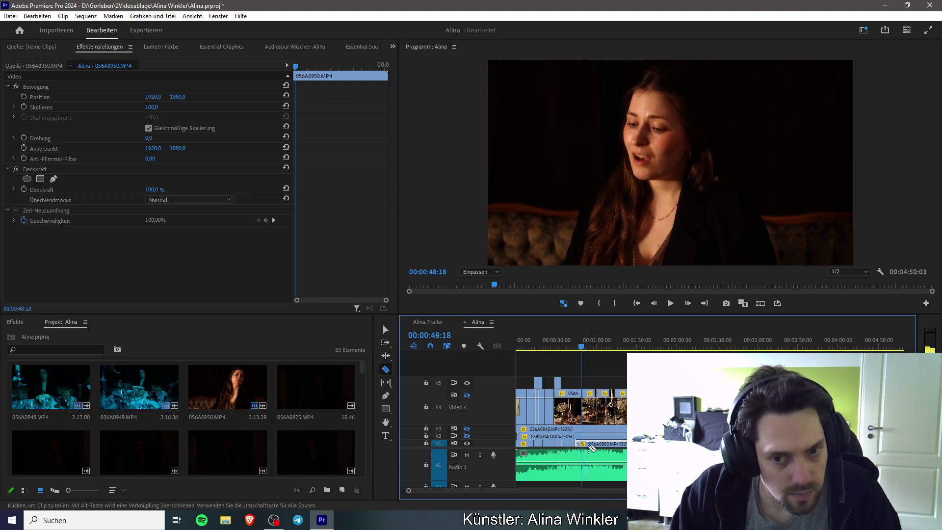
pyautogui.click(582, 444)
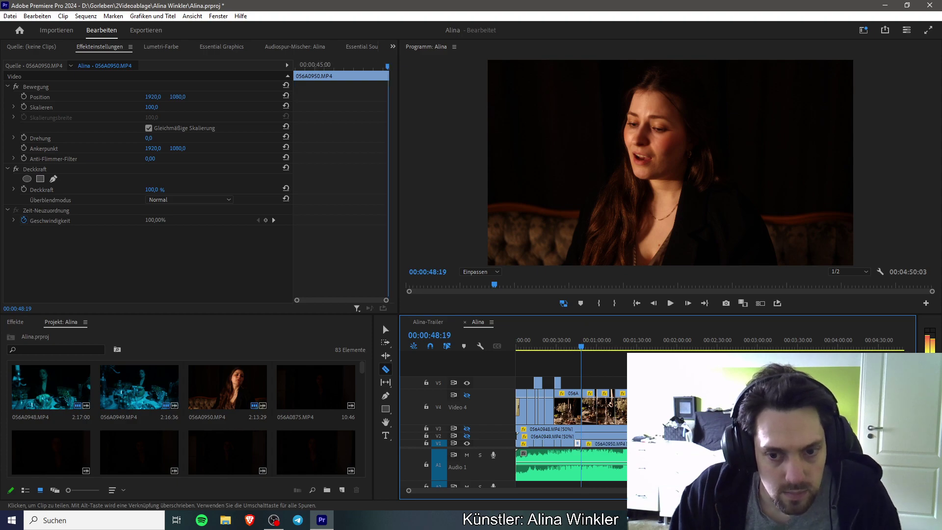
# Step: Cut the V1 clip at 00:00:52:15 and copy the segment starting at 00:00:48:19 straight up to track V5
pyautogui.press('space')
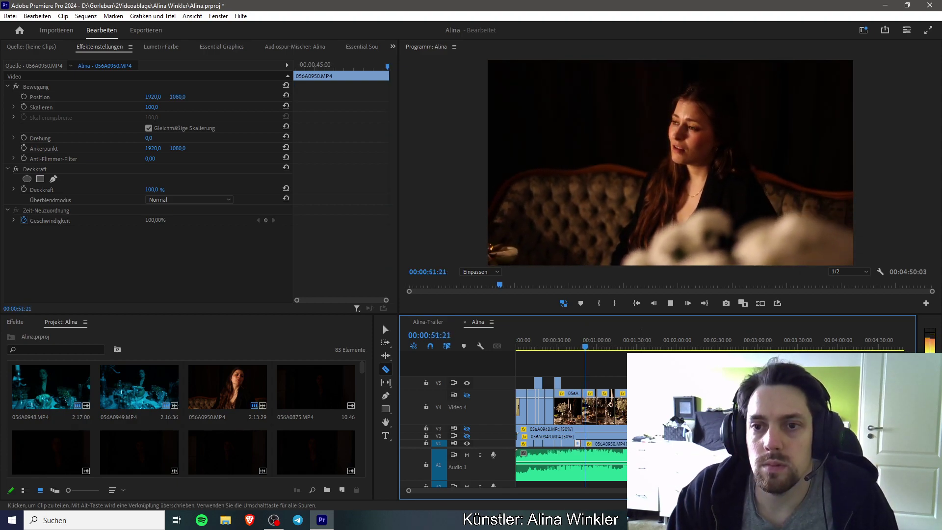
pyautogui.press('space')
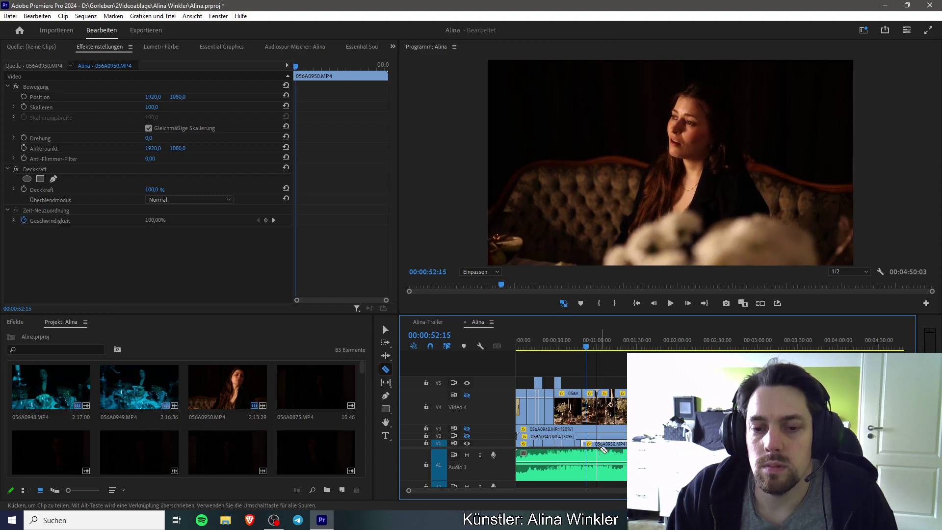
pyautogui.click(592, 444)
pyautogui.press('v')
pyautogui.moveTo(586, 444); pyautogui.dragTo(588, 386)
# Step: Play on, replay from the last cut and cut the V1 clip at 00:00:55:12
pyautogui.press('space')
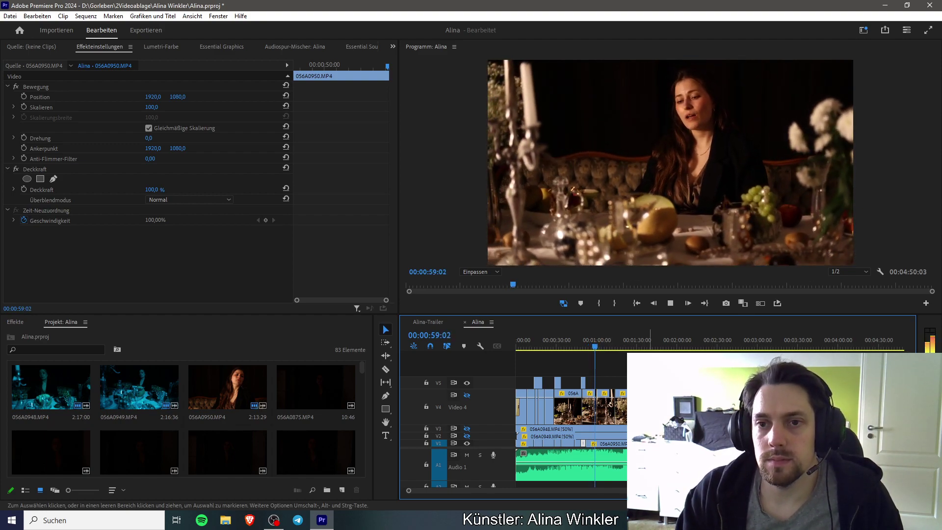
pyautogui.press('Up')
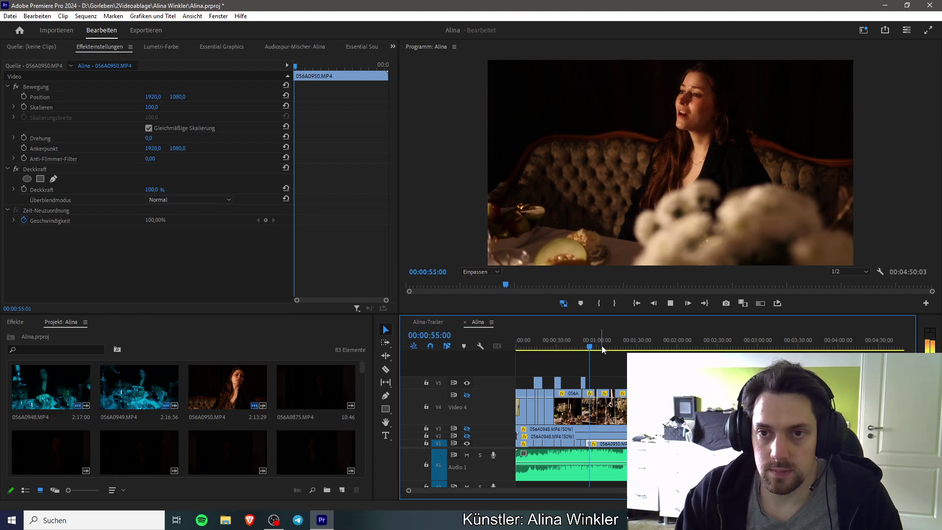
pyautogui.press('space')
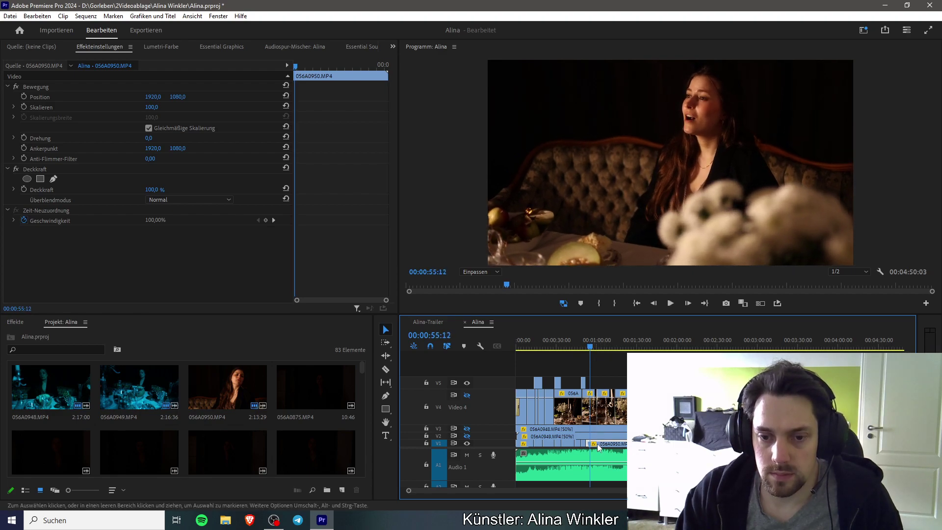
pyautogui.press('c')
# Step: Cut the V1 clip at 00:01:04:19 and copy the segment starting at 00:00:55:12 straight up to track V5
pyautogui.press('space')
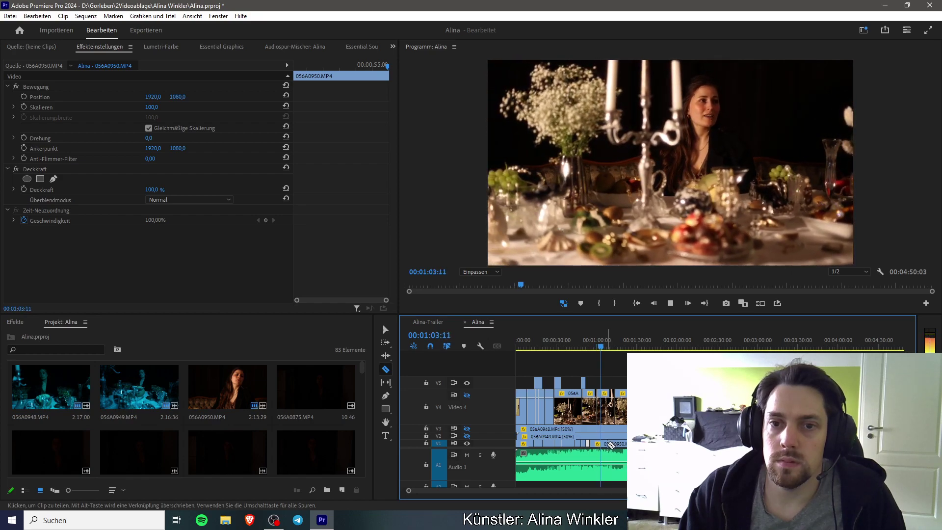
pyautogui.click(607, 446)
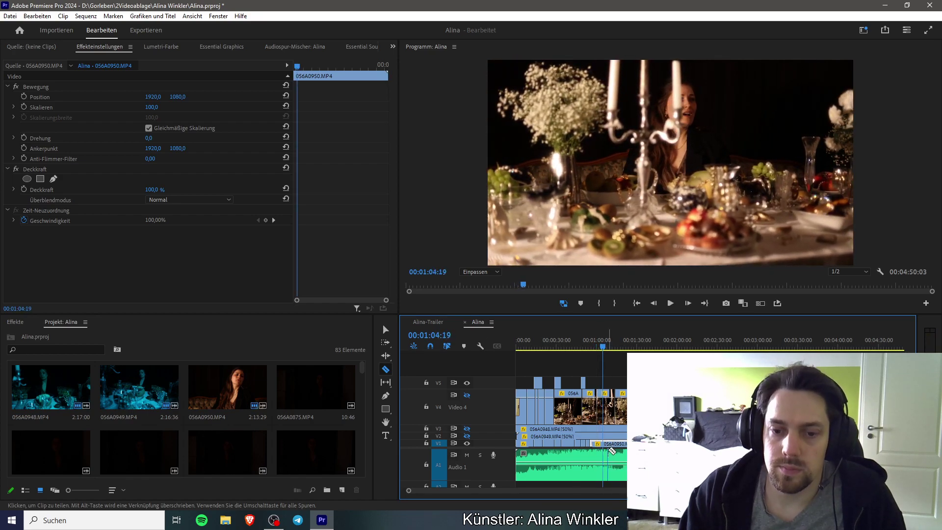
pyautogui.click(611, 447)
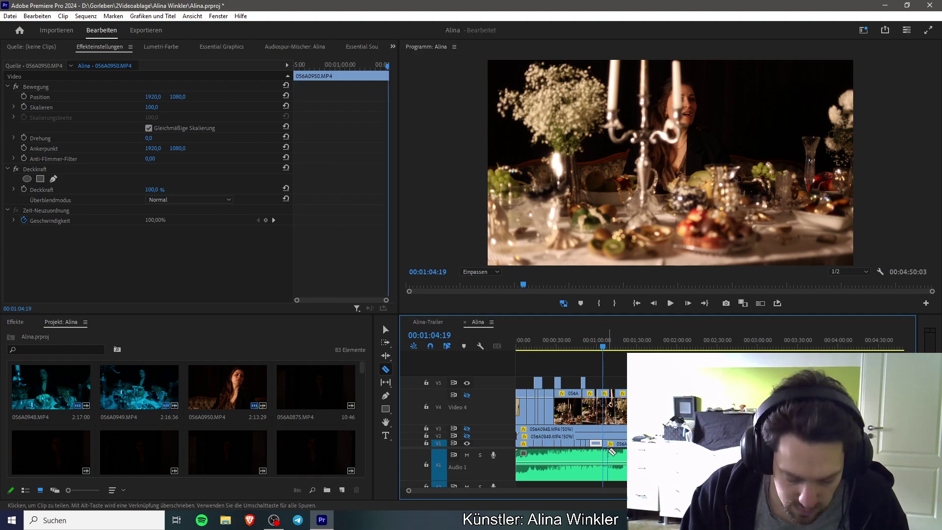
pyautogui.press('v')
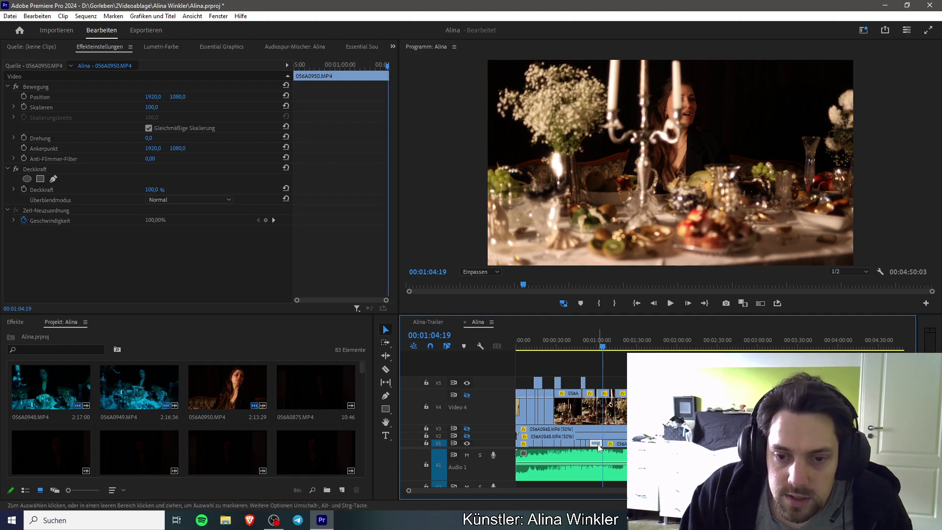
pyautogui.moveTo(603, 428); pyautogui.dragTo(604, 388)
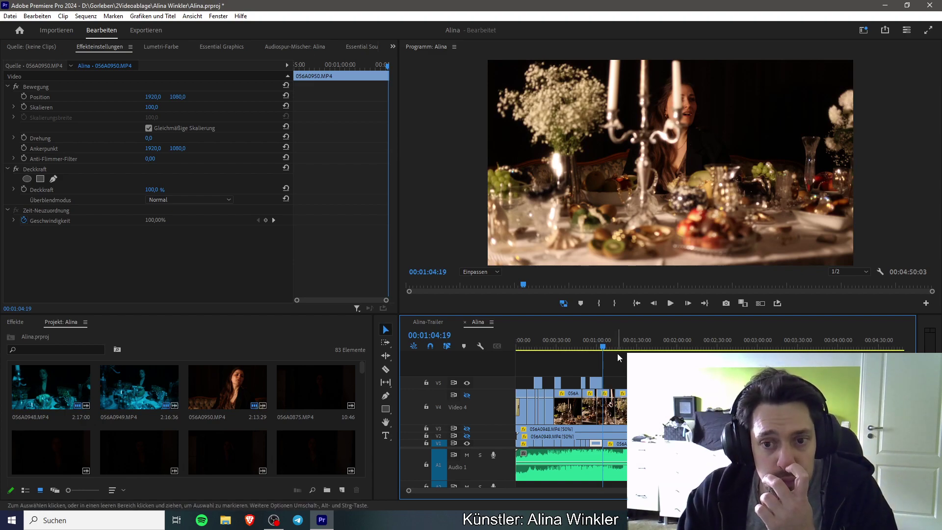
# Step: Play on and cut the V1 clip at 00:01:12:02 and again at 00:01:17:22
pyautogui.press('space')
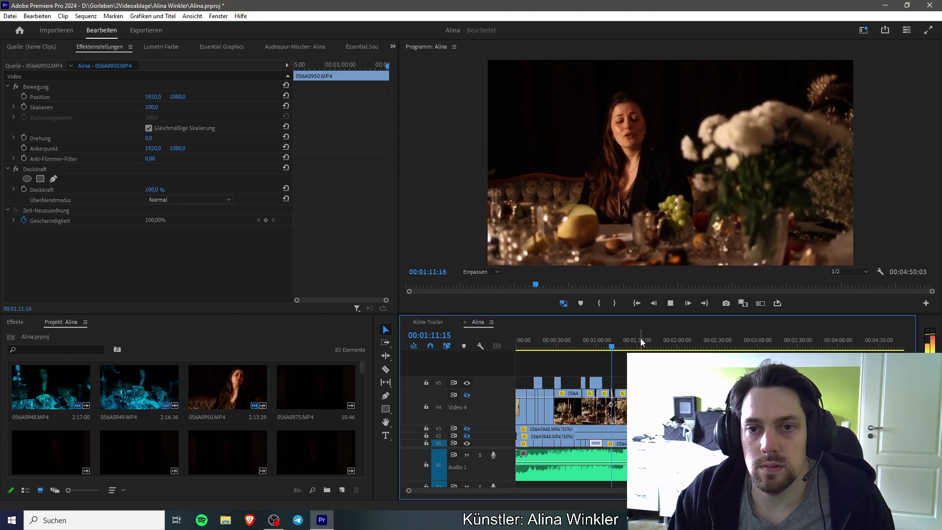
pyautogui.press('space')
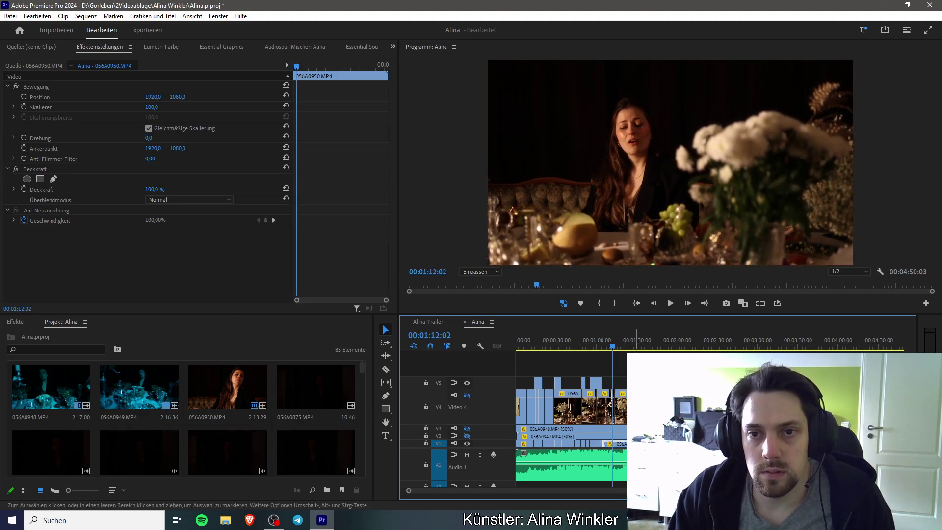
pyautogui.press('c')
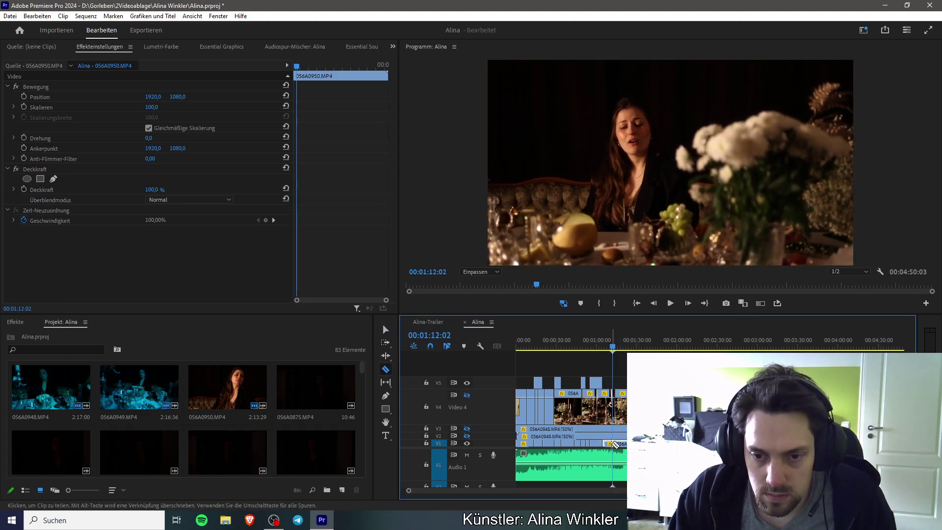
pyautogui.press('space')
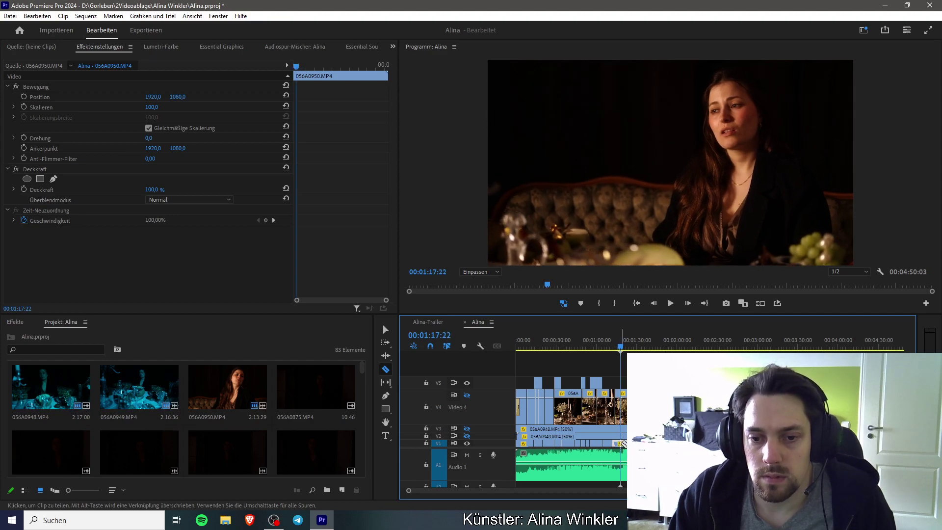
# Step: Play on, step back frame by frame and cut the V1 clip at about 00:01:19
pyautogui.press('space')
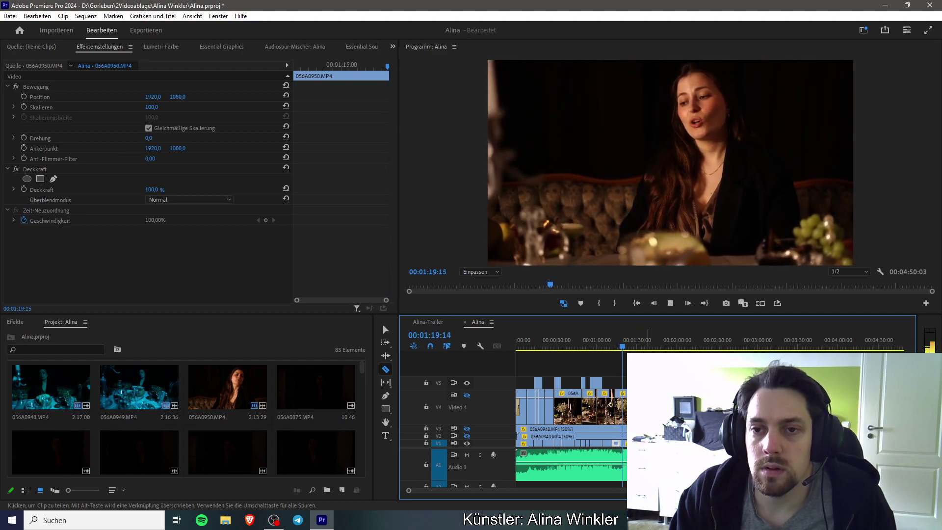
pyautogui.press('space')
pyautogui.press('Left')
pyautogui.press('Left')
pyautogui.press('Left')
pyautogui.press('Left')
pyautogui.press('Left')
pyautogui.press('Left')
pyautogui.press('Left')
pyautogui.press('Left')
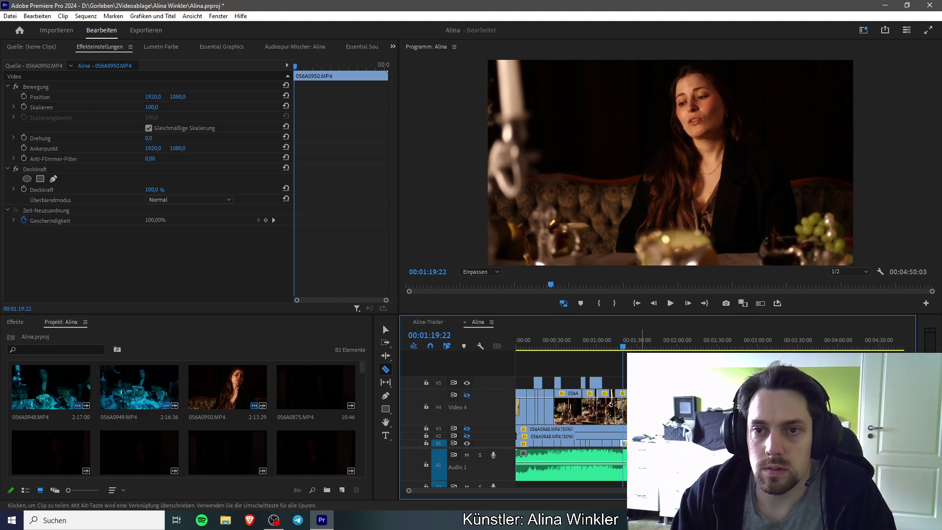
pyautogui.press('Left')
pyautogui.press('Left')
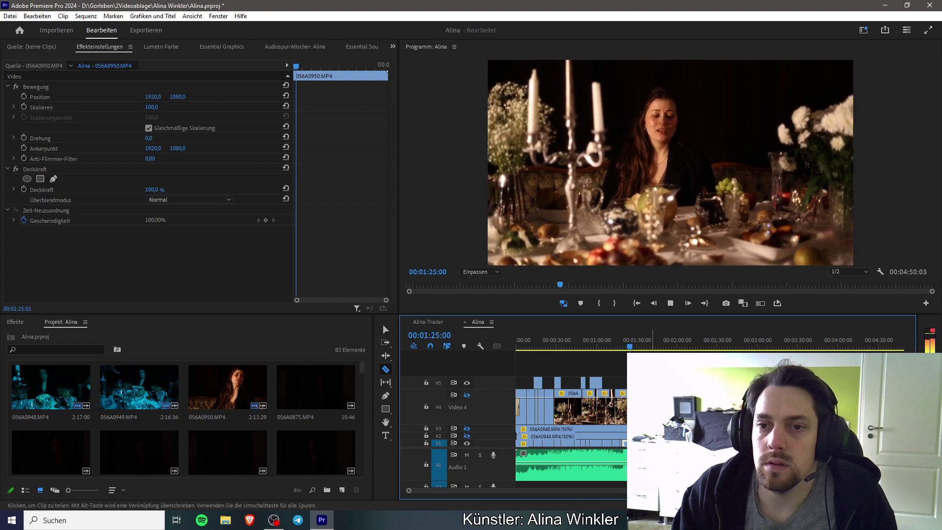
# Step: Move back through the take and cut the V1 clip at 00:01:24:01 and 00:01:28:13
pyautogui.press('space')
pyautogui.click(628, 347)
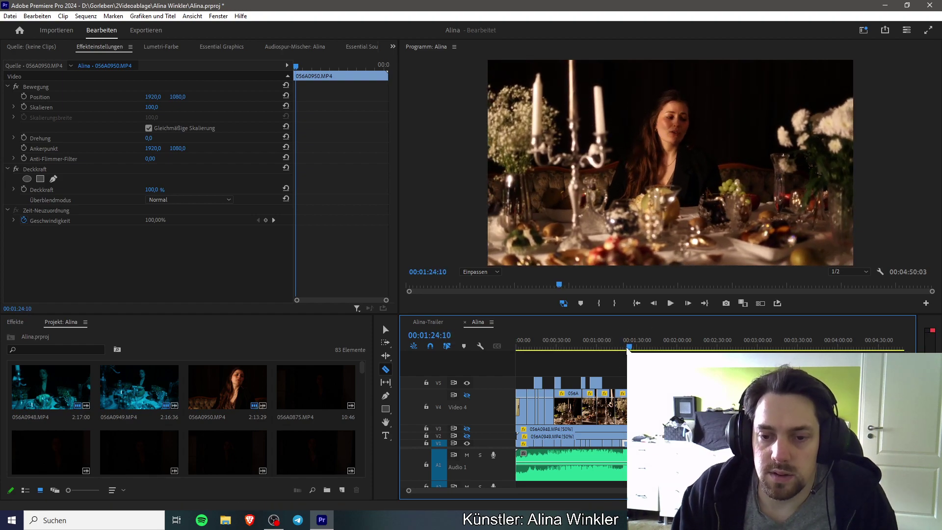
pyautogui.press('space')
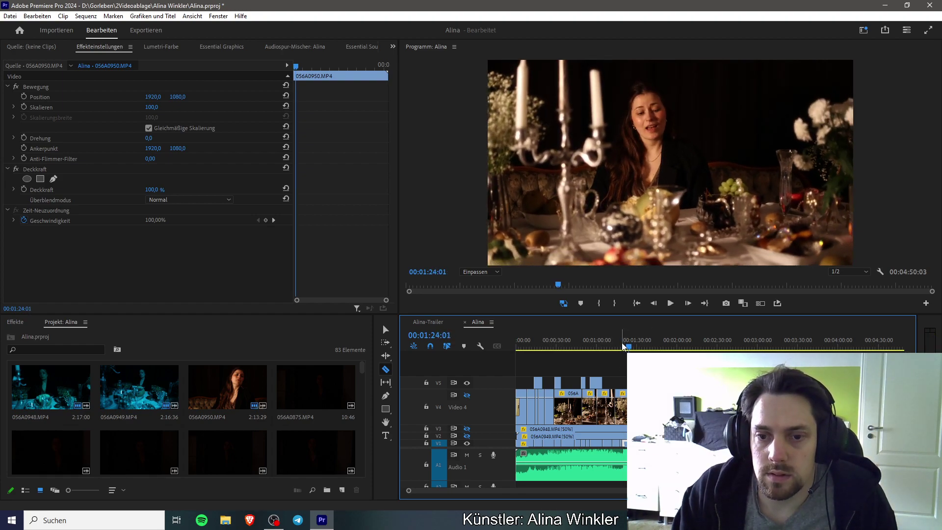
pyautogui.click(623, 346)
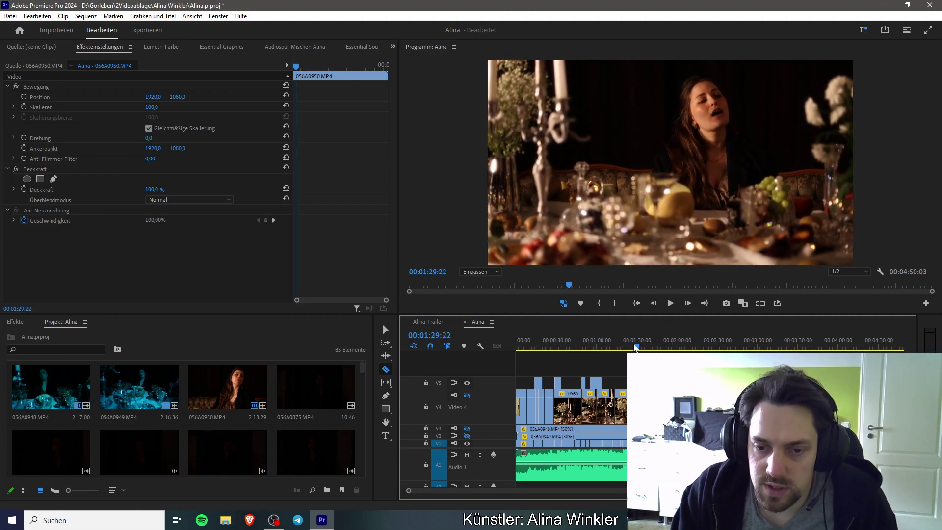
pyautogui.moveTo(636, 347); pyautogui.dragTo(633, 347)
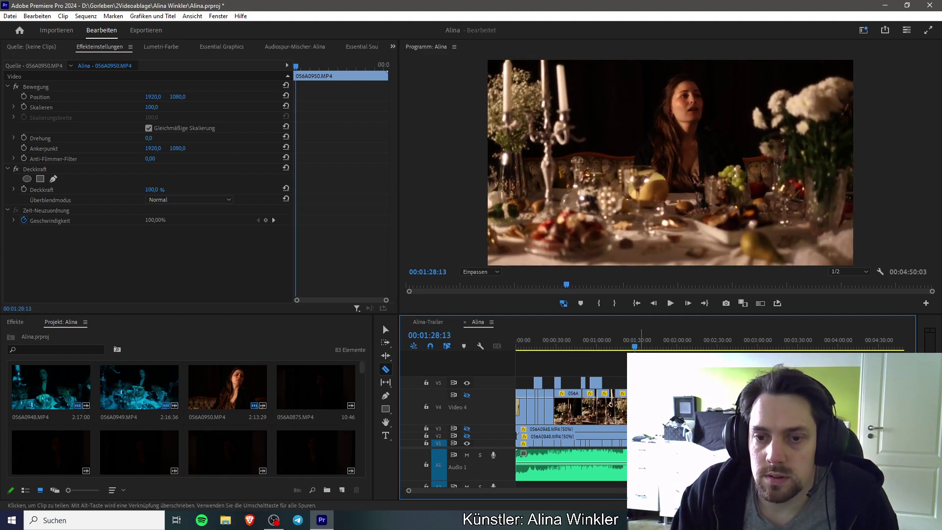
# Step: Play on and cut the V1 clip at 00:01:36:16
pyautogui.press('space')
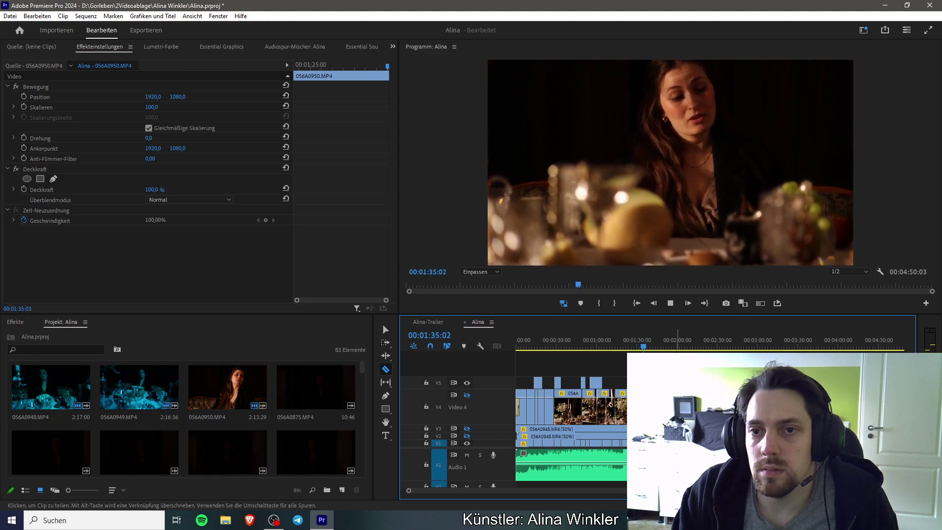
pyautogui.press('space')
pyautogui.press('space')
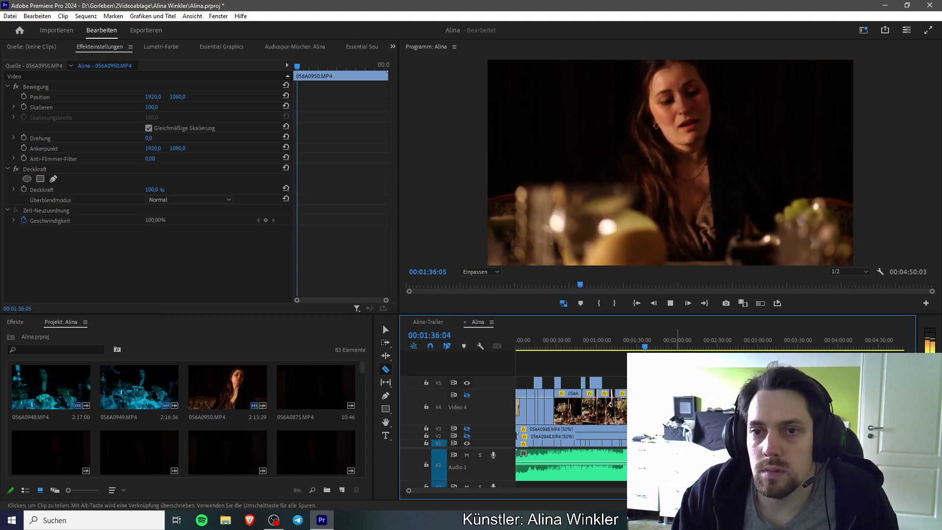
pyautogui.press('space')
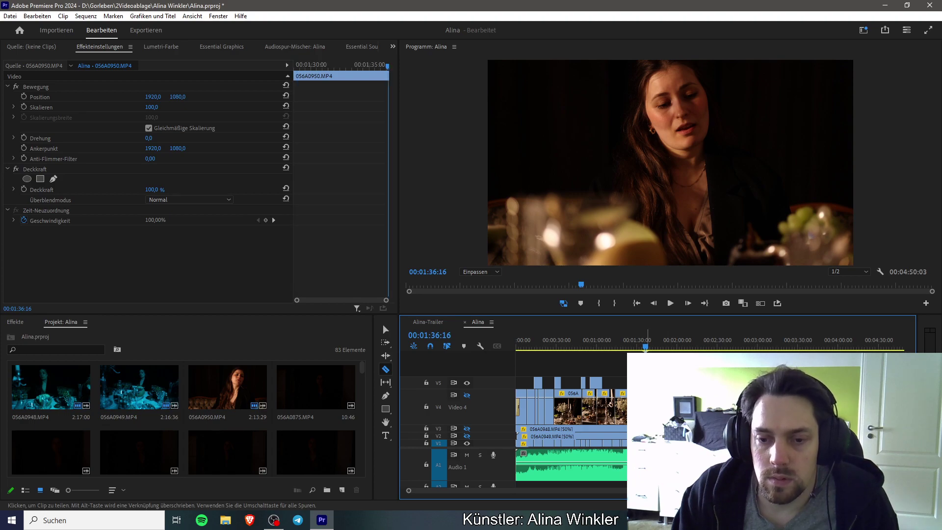
pyautogui.press('v')
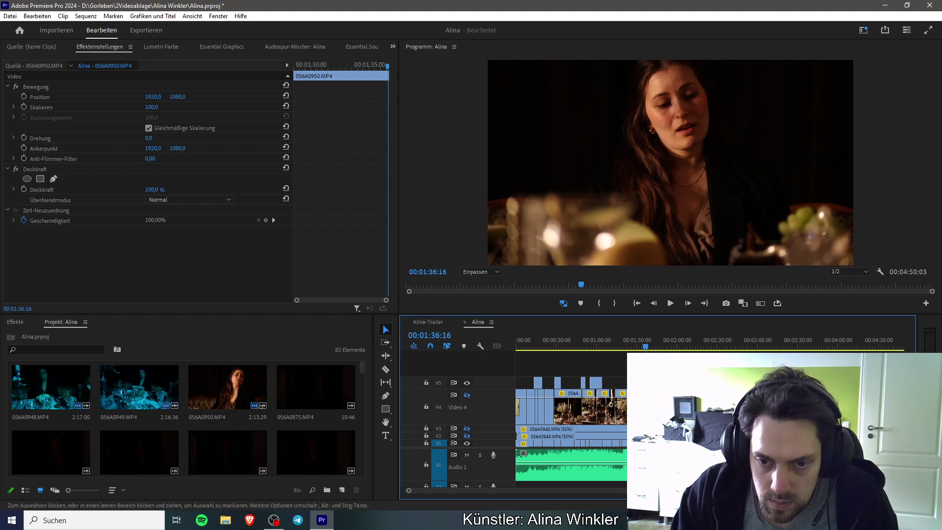
# Step: Clear the V1 piece after about 00:01:12, close the gap with the neighbouring clip and save the project
pyautogui.click(619, 443)
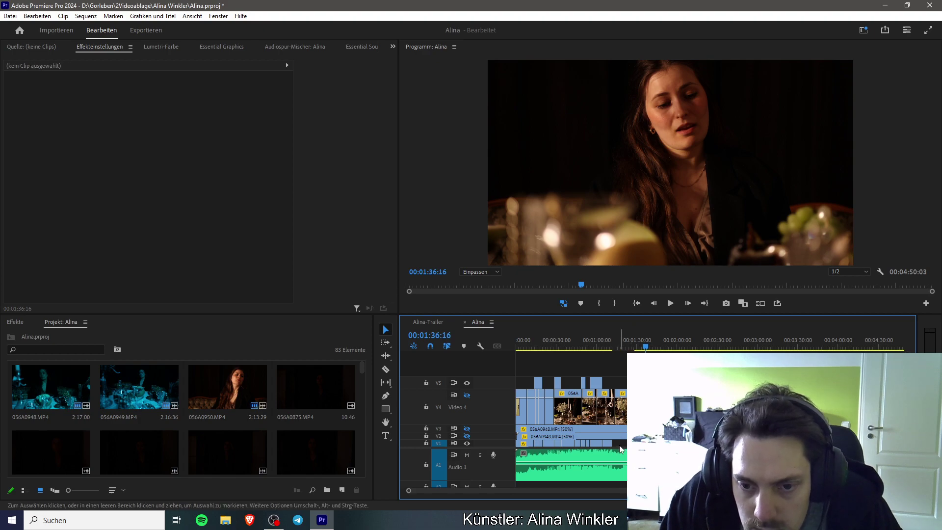
pyautogui.moveTo(610, 442); pyautogui.dragTo(635, 443)
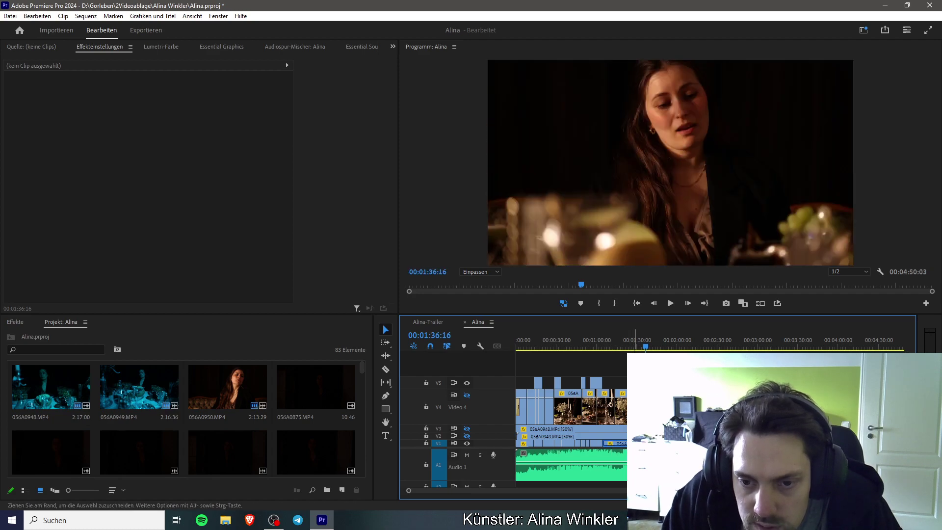
pyautogui.hotkey('ctrl', 's')
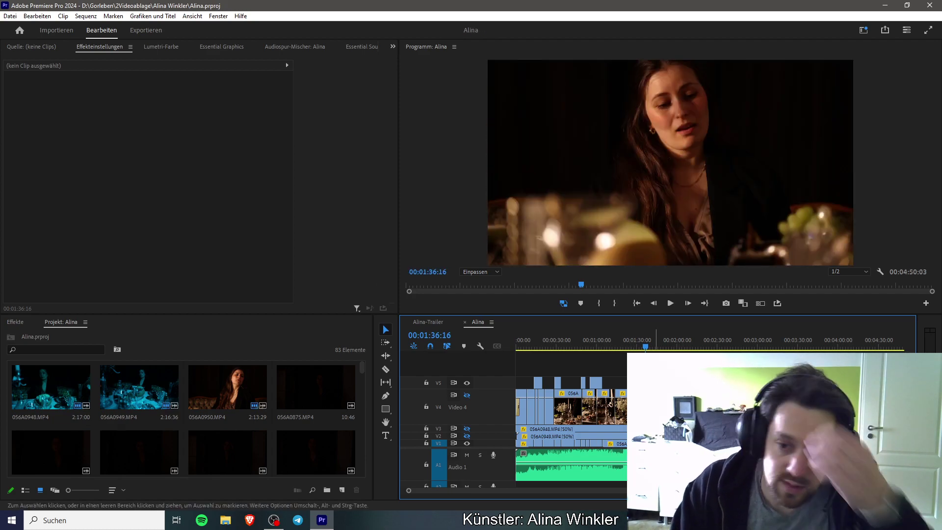
# Step: Play the take from 00:01:36:16 to 00:01:48:08, go back to about 00:01:41 and save the project
pyautogui.press('space')
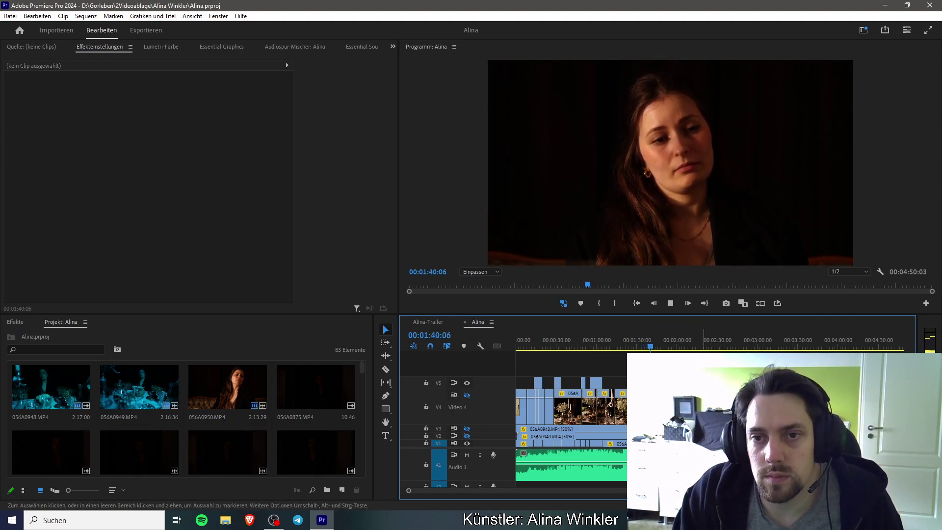
pyautogui.press('space')
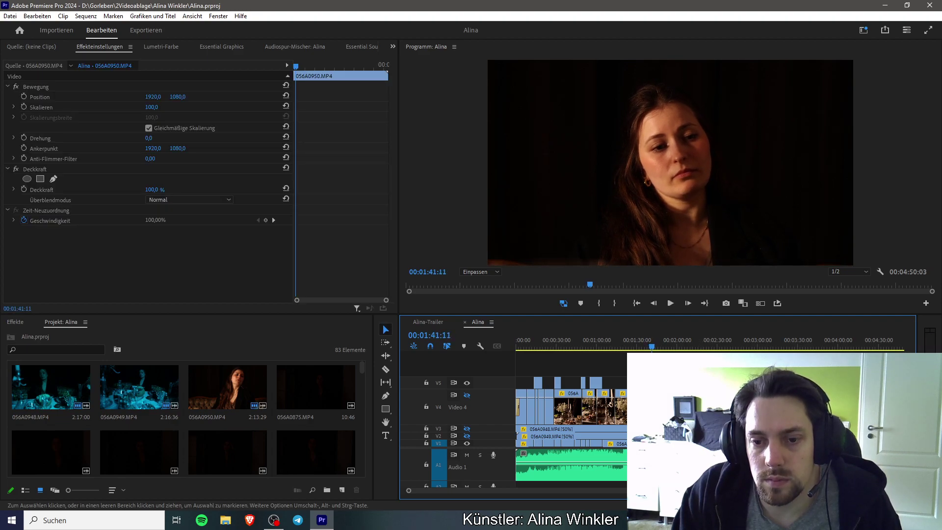
pyautogui.press('space')
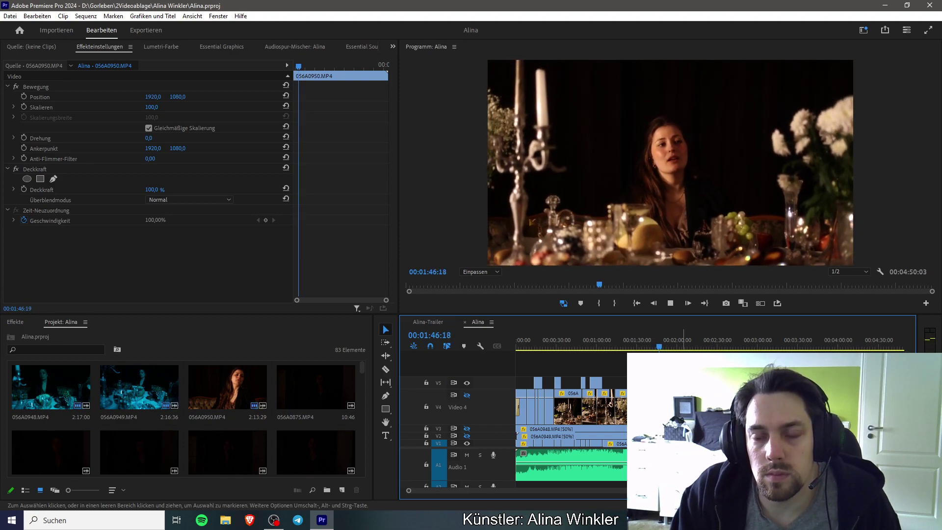
pyautogui.press('space')
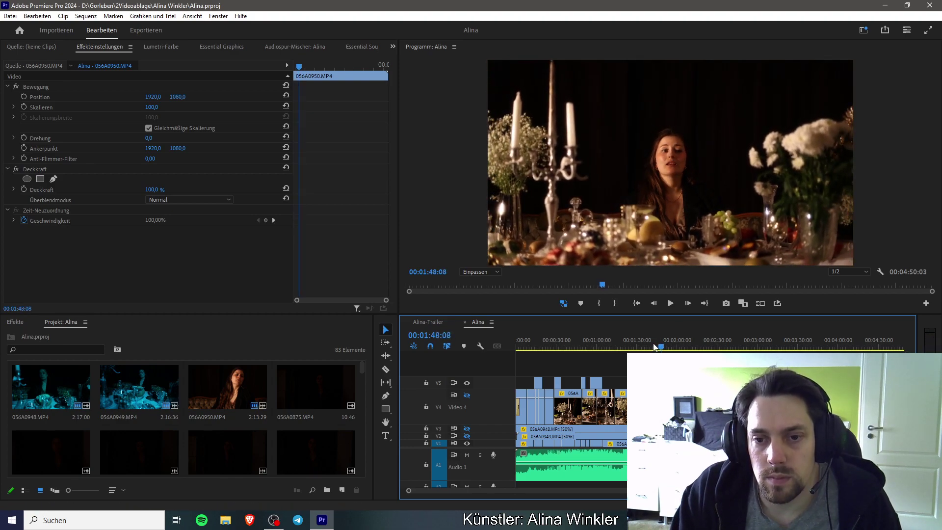
pyautogui.click(651, 347)
pyautogui.press('space')
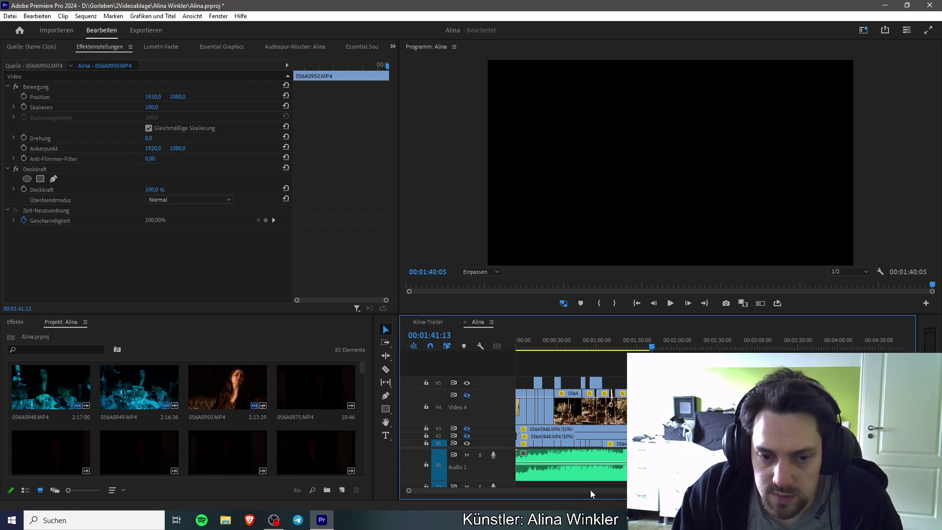
pyautogui.scroll(2, 558, 491)
pyautogui.scroll(-2, 587, 490)
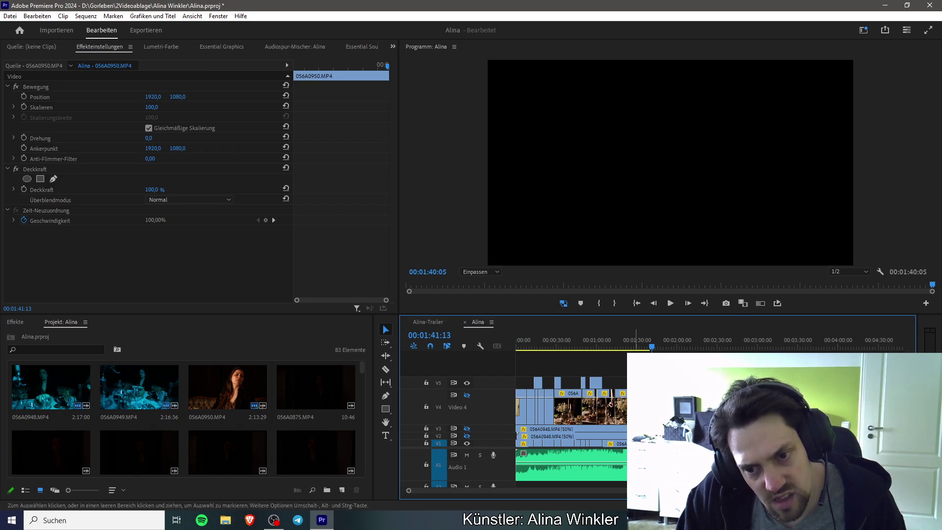
pyautogui.hotkey('ctrl', 's')
# Step: Replay the take from 00:01:36:11 and cut the V1 clip at about 00:01:44
pyautogui.press('Up')
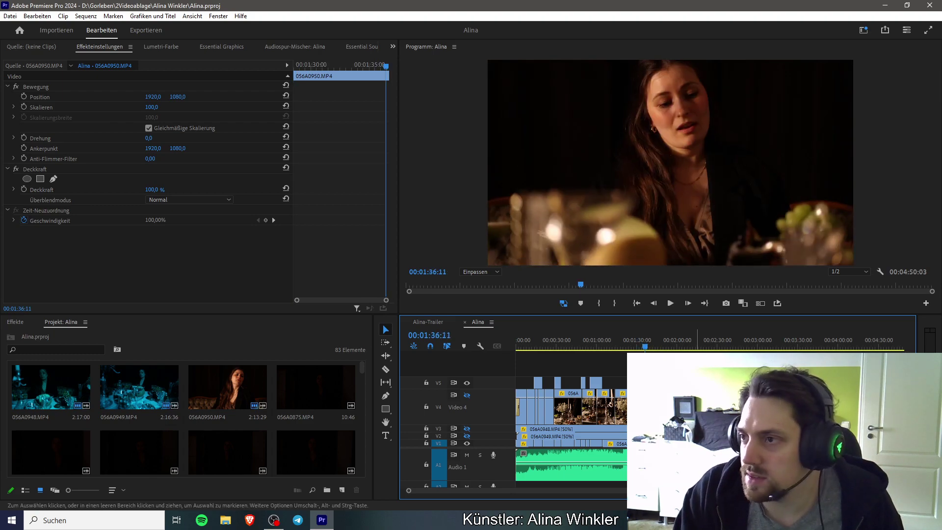
pyautogui.press('space')
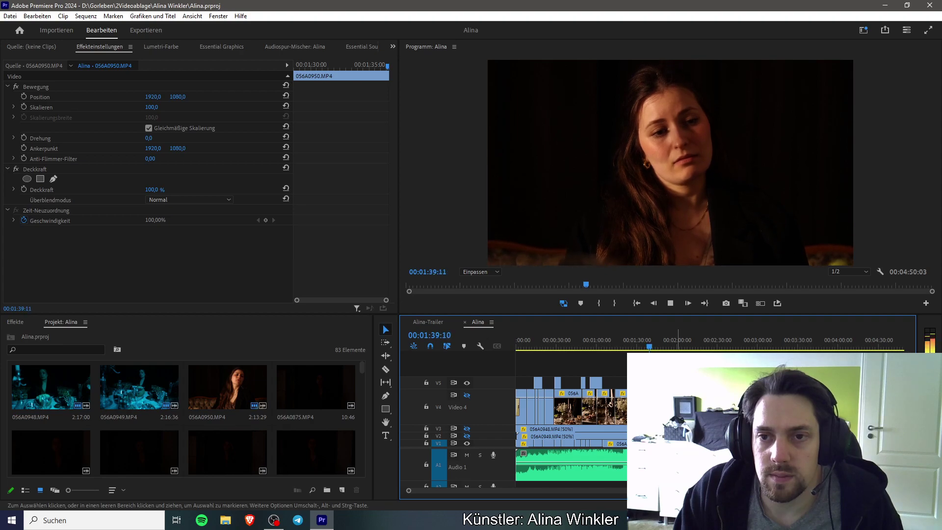
pyautogui.press('space')
pyautogui.press('space')
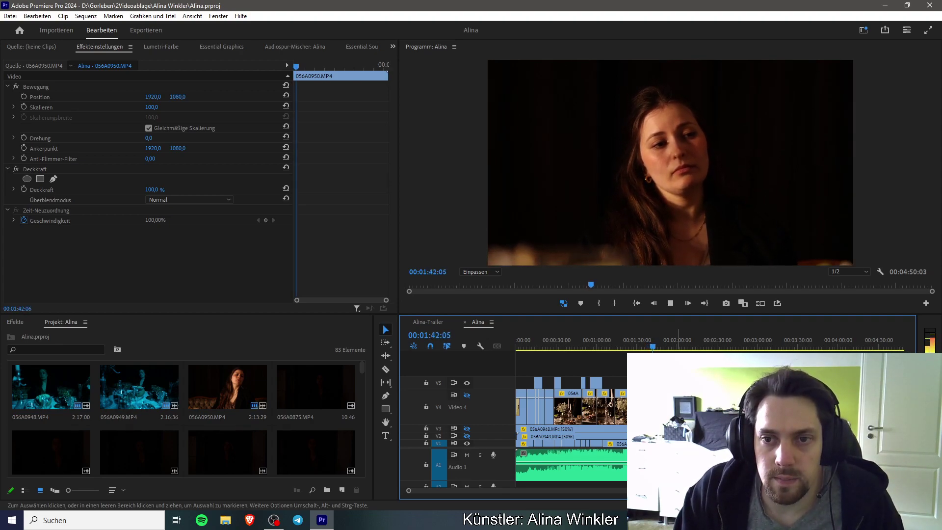
pyautogui.press('space')
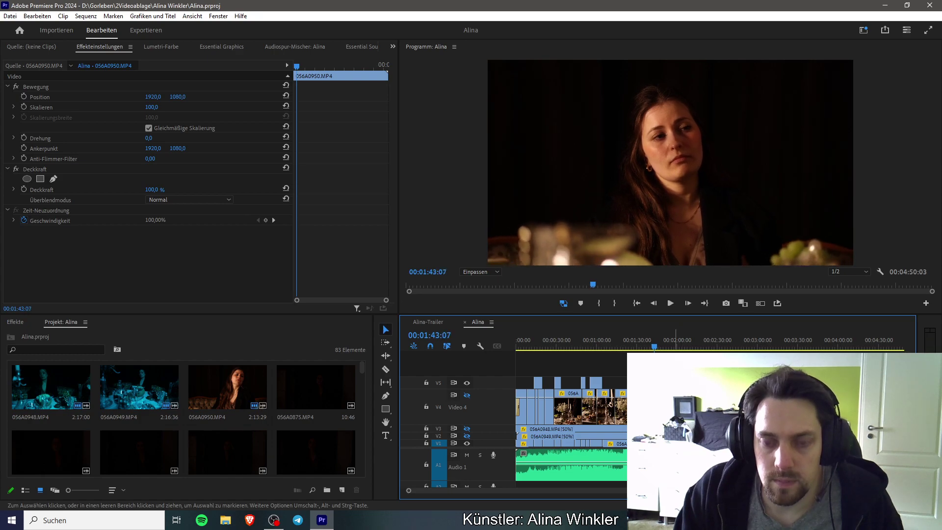
pyautogui.press('space')
pyautogui.press('space')
pyautogui.press('c')
pyautogui.hotkey('ctrl', 'k')
pyautogui.press('space')
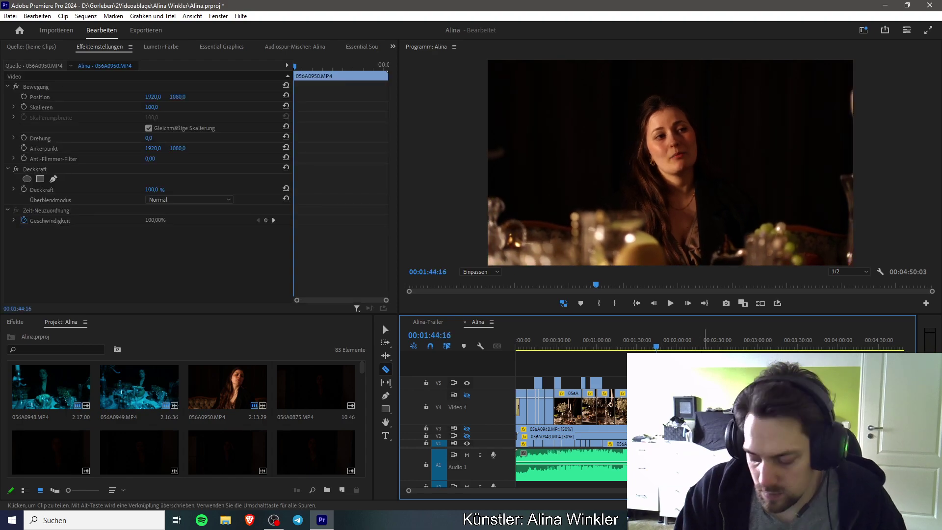
# Step: Step back frame by frame to 00:01:44:12 and trim the start of the V1 clip at the cut there
pyautogui.press('Left')
pyautogui.press('Left')
pyautogui.press('Left')
pyautogui.press('Left')
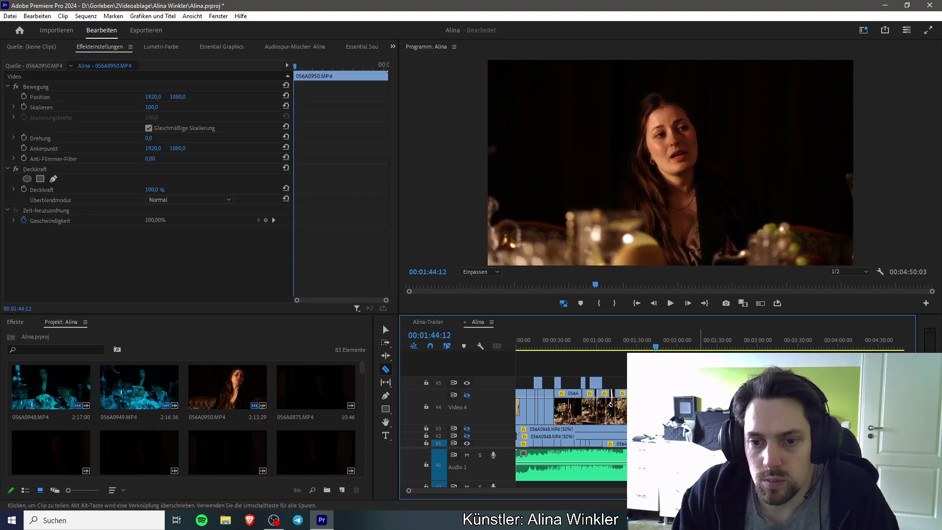
pyautogui.press('v')
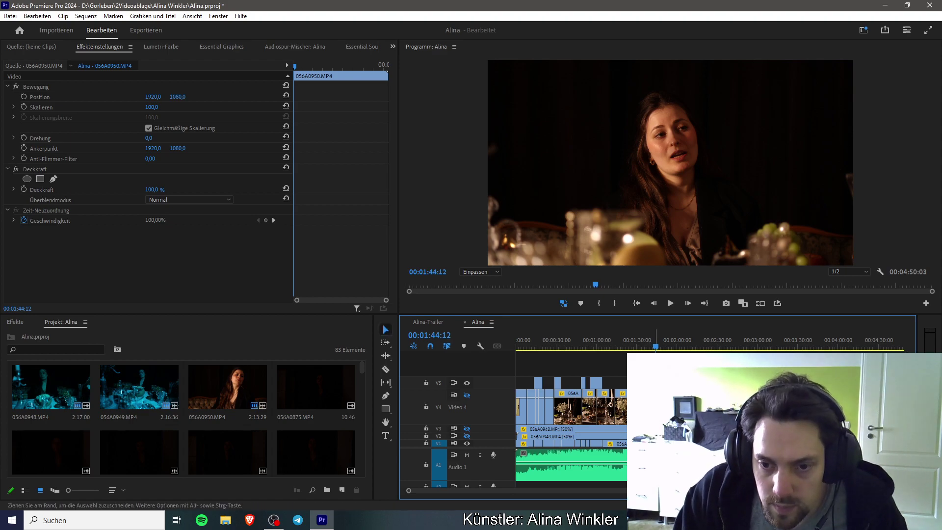
pyautogui.press('t')
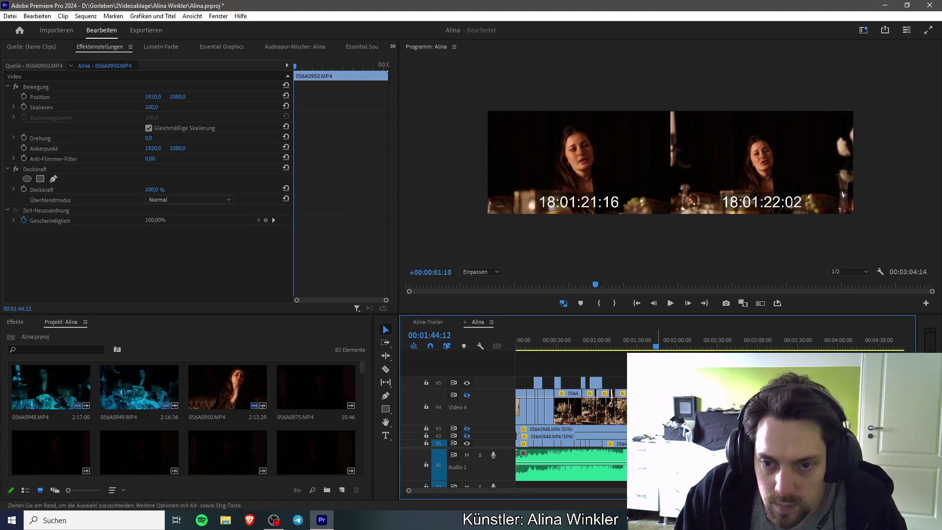
pyautogui.hotkey('ctrl', 'z')
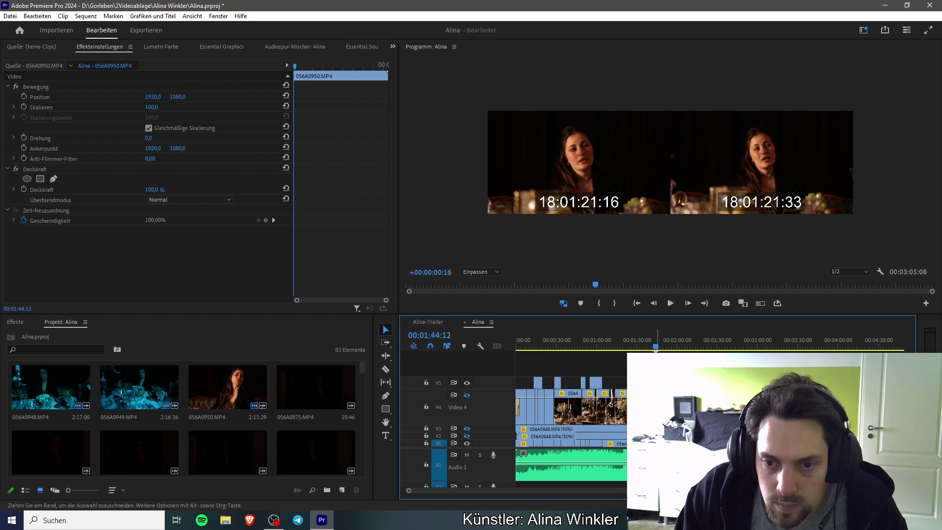
# Step: Play on, cut the V1 clip at 00:01:52:01 and select the piece before the cut
pyautogui.scroll(3, 621, 408)
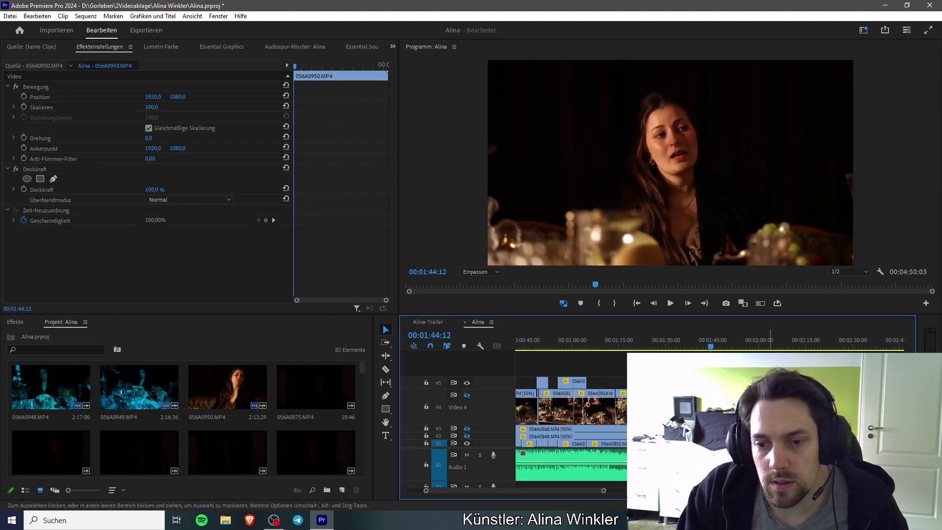
pyautogui.moveTo(607, 493); pyautogui.dragTo(891, 492)
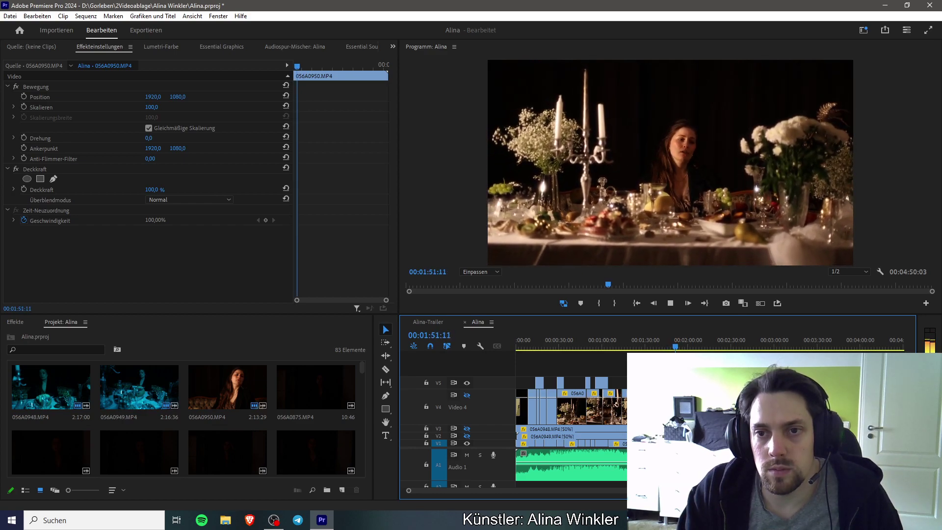
pyautogui.press('space')
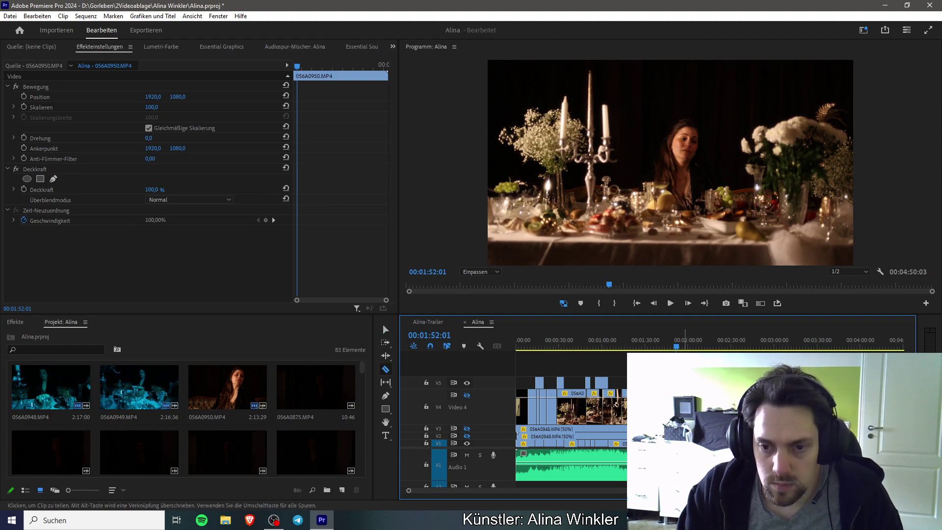
pyautogui.hotkey('ctrl', 'shift', 'a')
pyautogui.press('v')
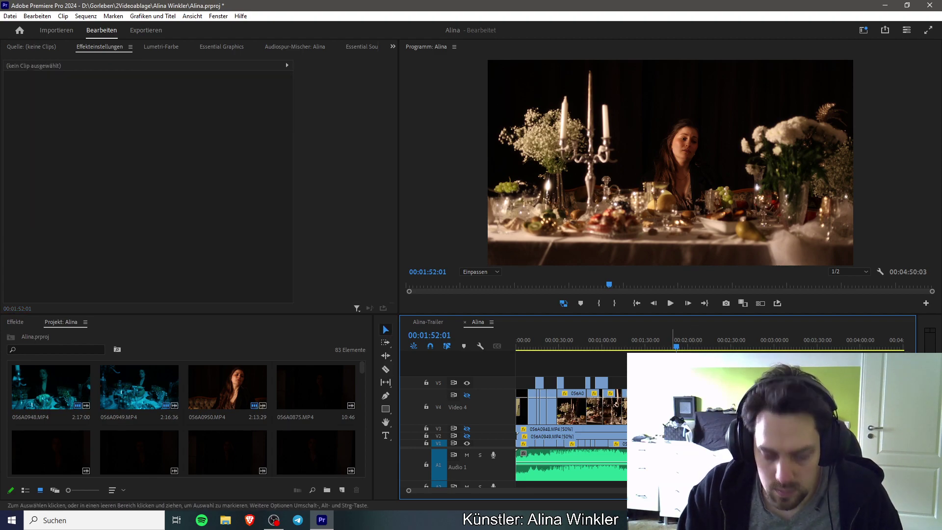
pyautogui.click(677, 407)
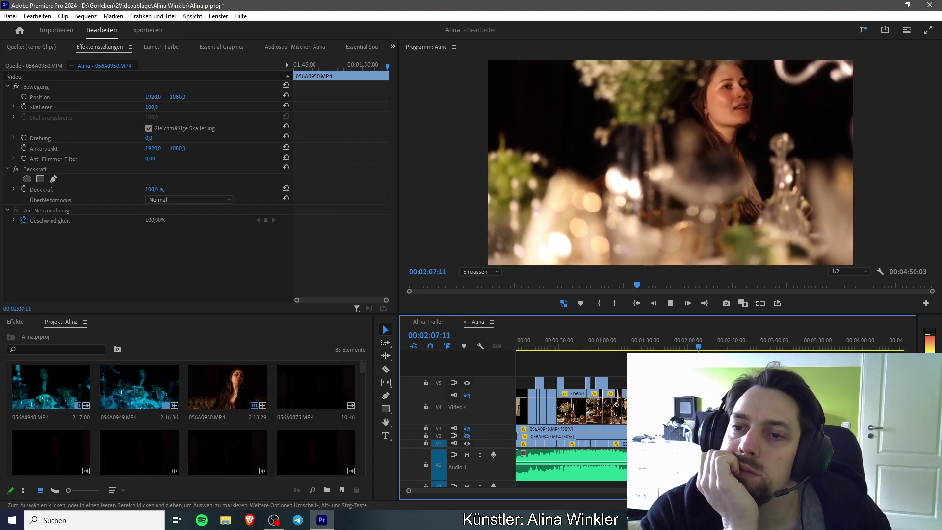
# Step: Play on to 00:02:08:19, return to about 00:02:01 and cut the V1 clip at 00:02:03:23
pyautogui.press('space')
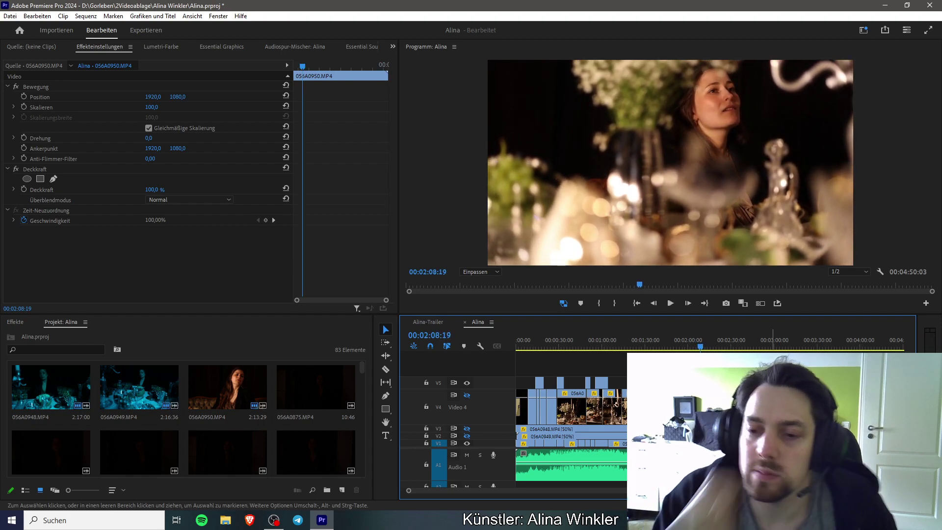
pyautogui.click(690, 344)
pyautogui.press('space')
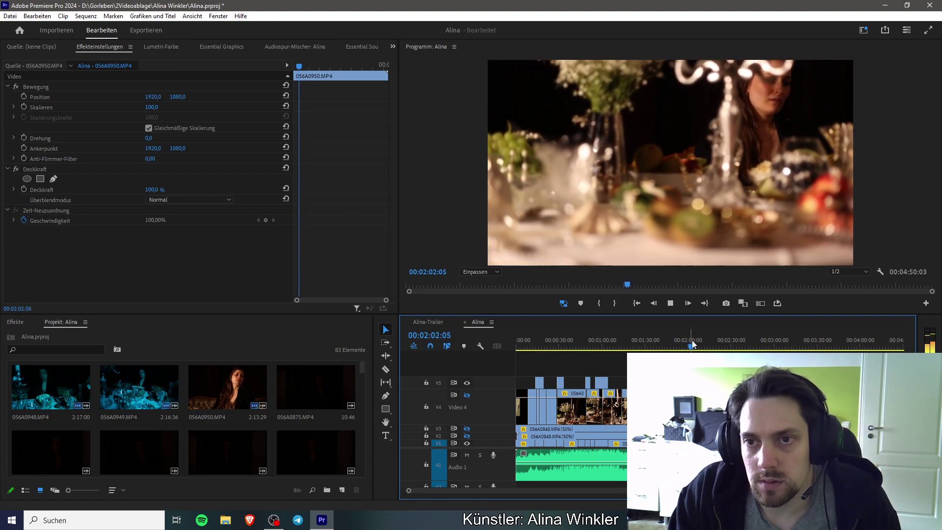
pyautogui.press('space')
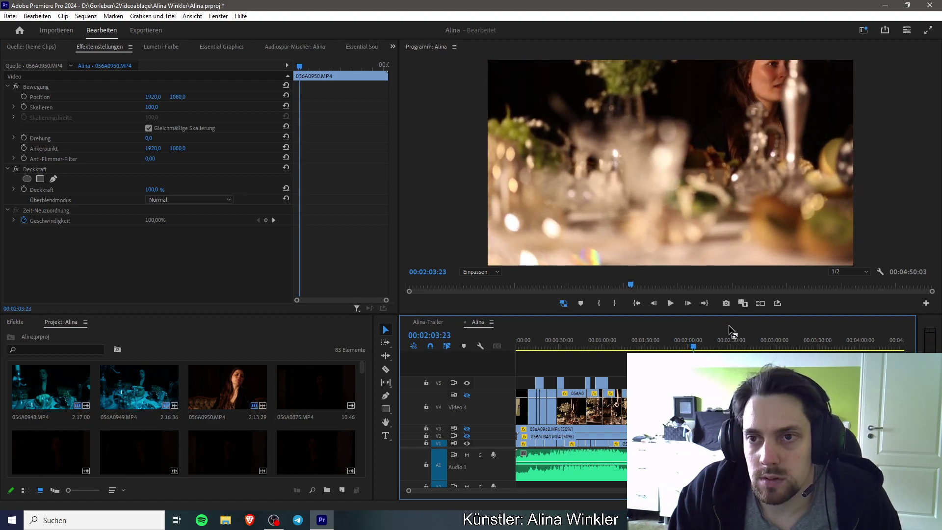
pyautogui.press('c')
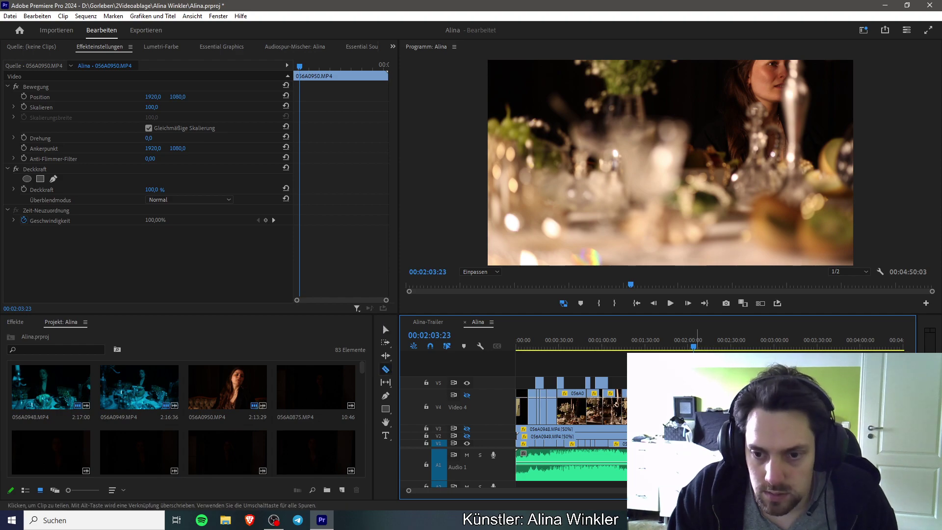
# Step: Play on, cut the V1 clip at 00:02:08:07 and select the cut-out piece
pyautogui.press('space')
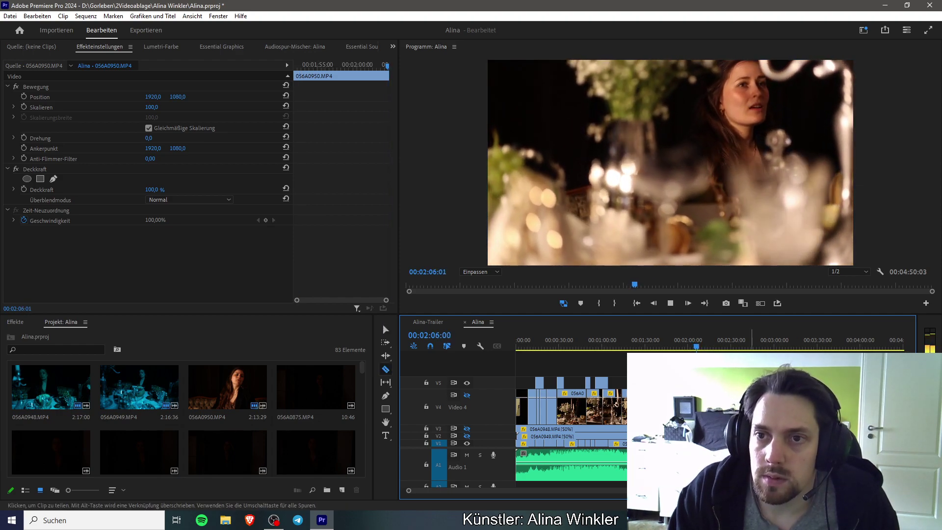
pyautogui.press('space')
pyautogui.press('v')
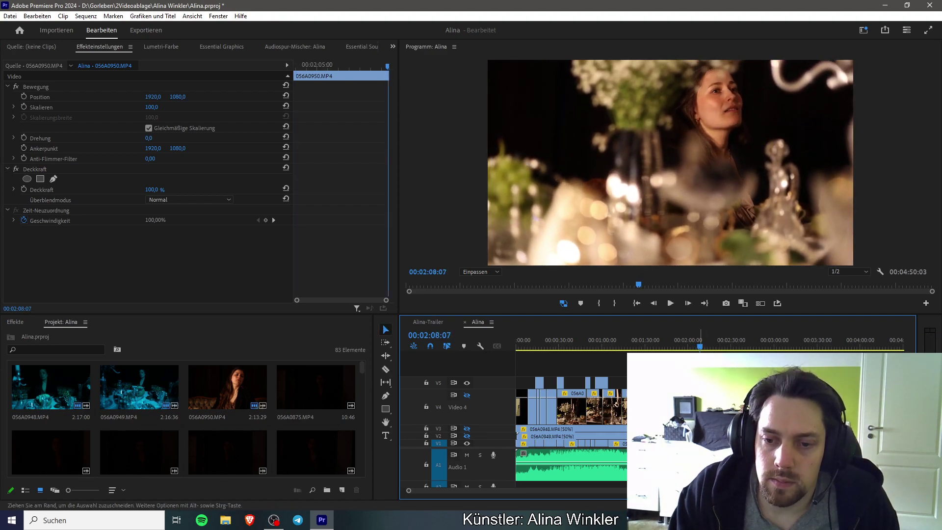
pyautogui.moveTo(697, 407); pyautogui.dragTo(748, 393)
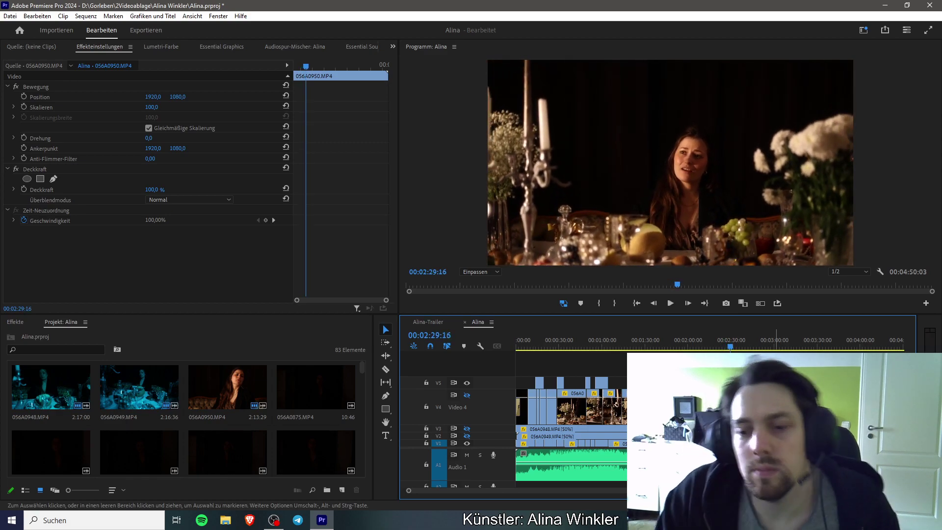
# Step: Go back to about 00:02:20, replay the take and cut the V1 clip at 00:02:25:11 and 00:02:30:24
pyautogui.click(717, 342)
pyautogui.press('space')
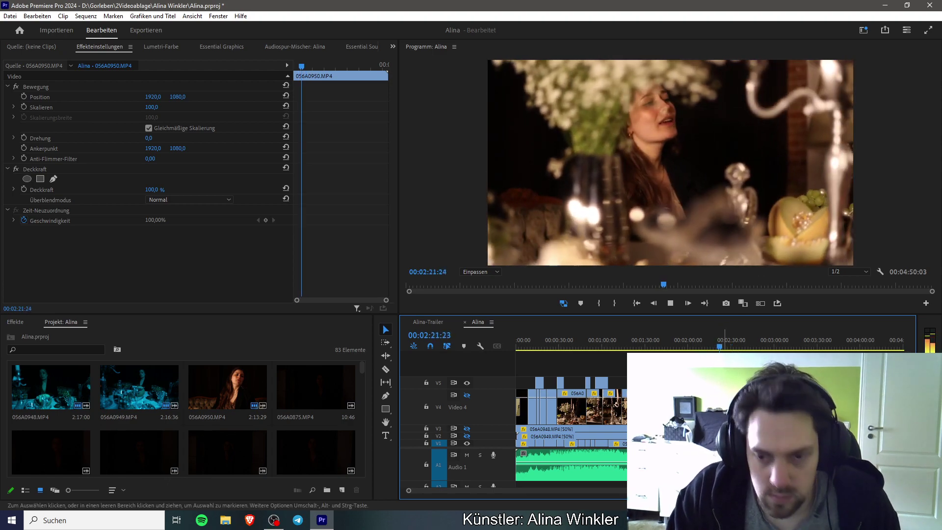
pyautogui.press('c')
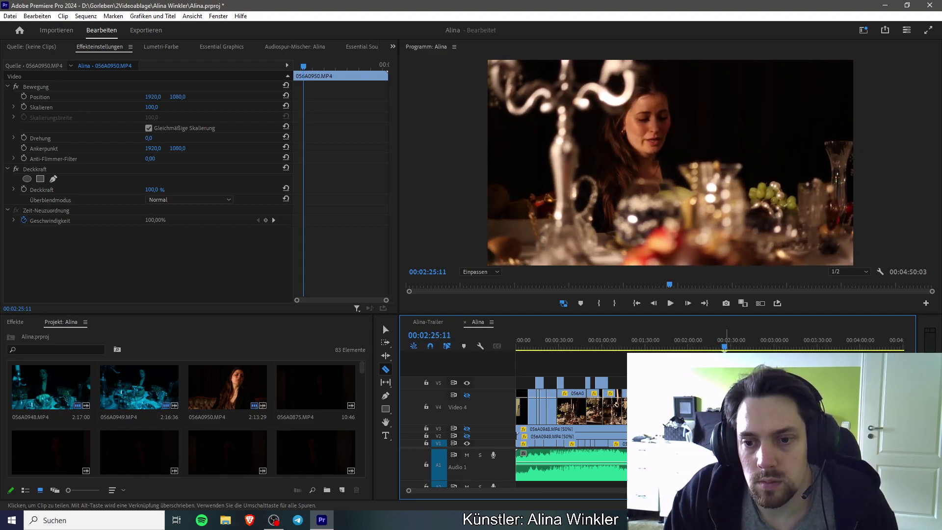
pyautogui.press('space')
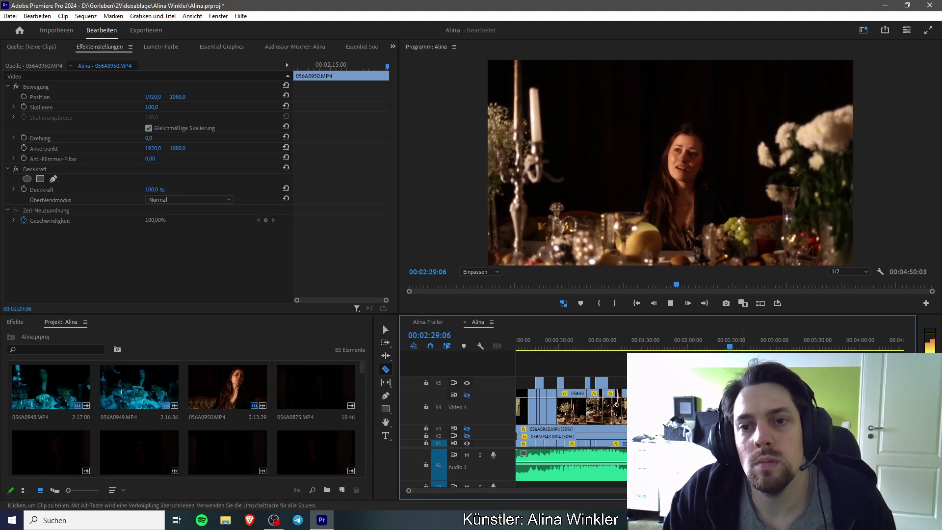
pyautogui.press('space')
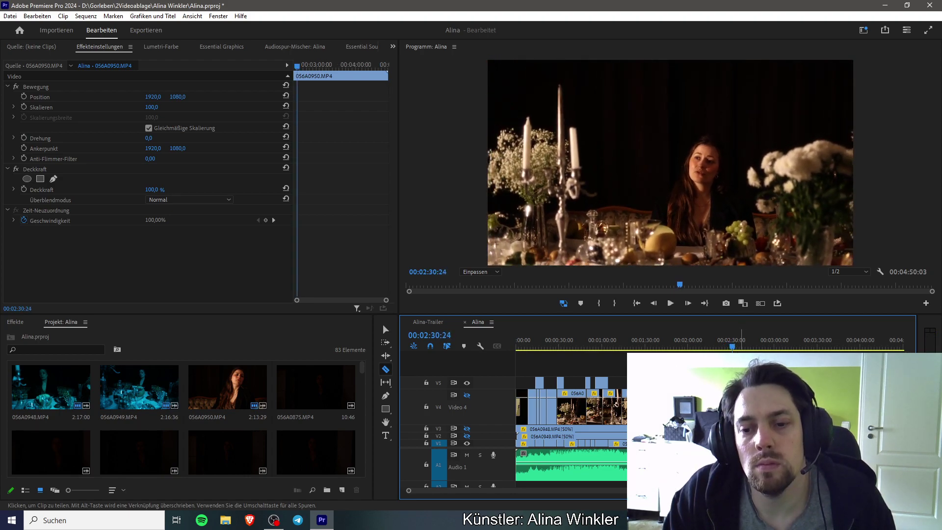
pyautogui.press('v')
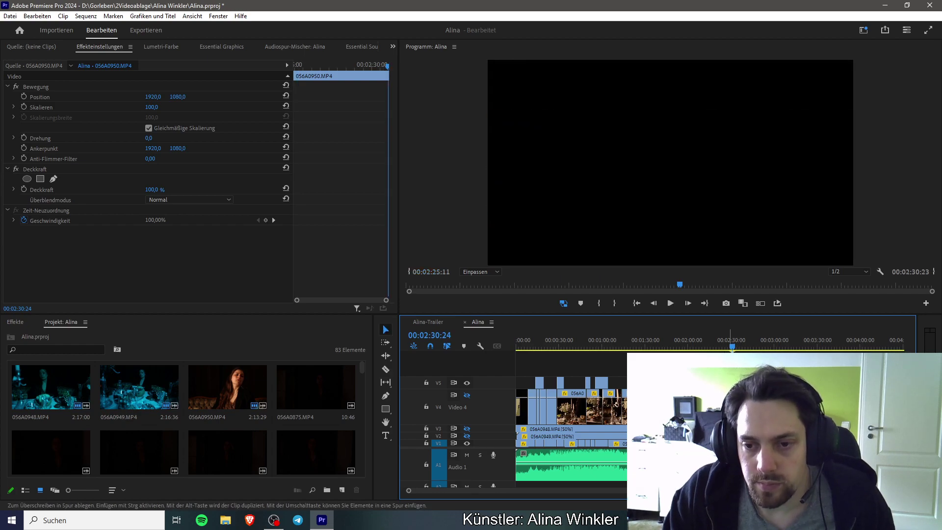
# Step: Save the project, return to about 00:02:31, replay the take and cut the V1 clip at about 00:02:38
pyautogui.hotkey('ctrl', 's')
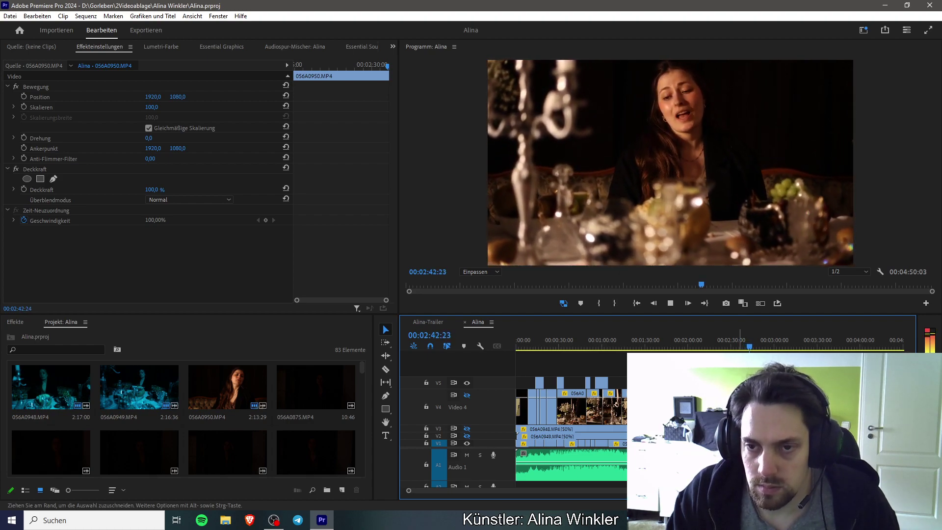
pyautogui.press('space')
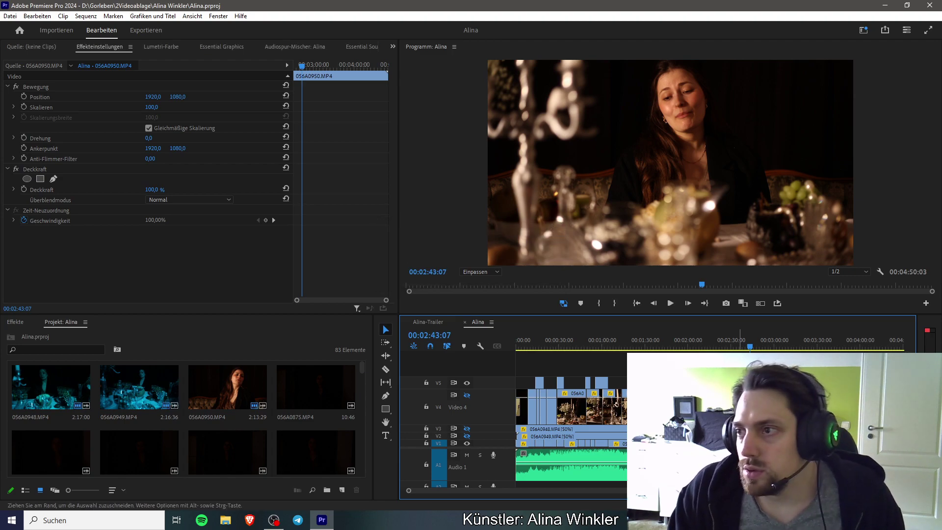
pyautogui.moveTo(732, 339); pyautogui.dragTo(733, 346)
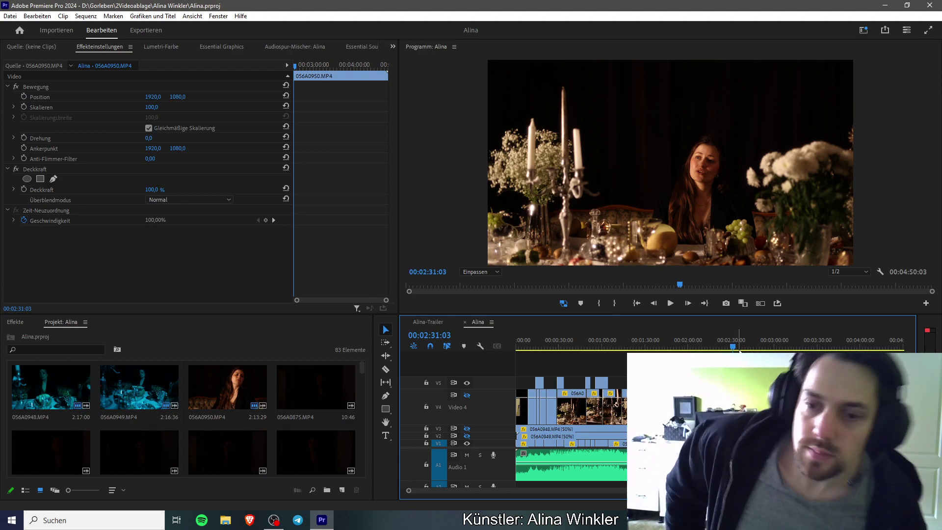
pyautogui.press('space')
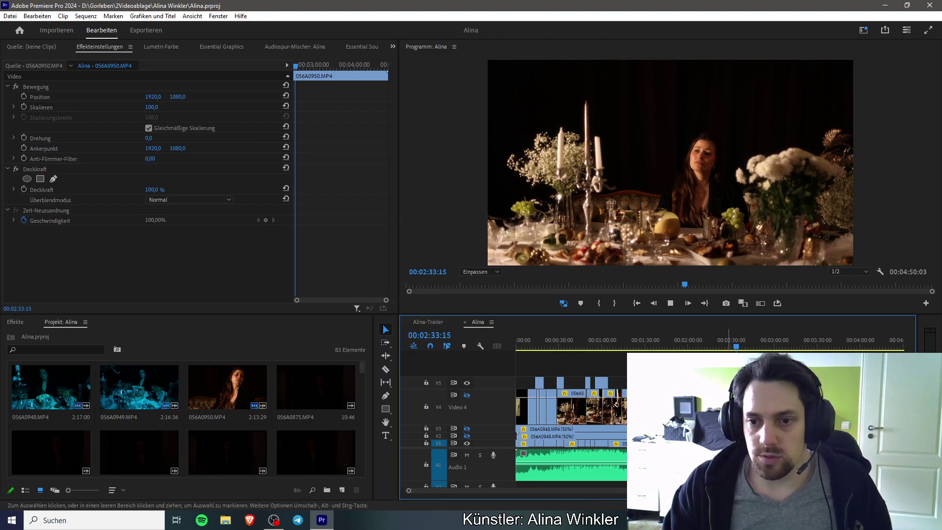
pyautogui.press('space')
pyautogui.press('space')
pyautogui.press('space')
pyautogui.press('c')
# Step: Play on, cut the V1 clip at 00:02:47:20 and select the piece before the cut
pyautogui.press('space')
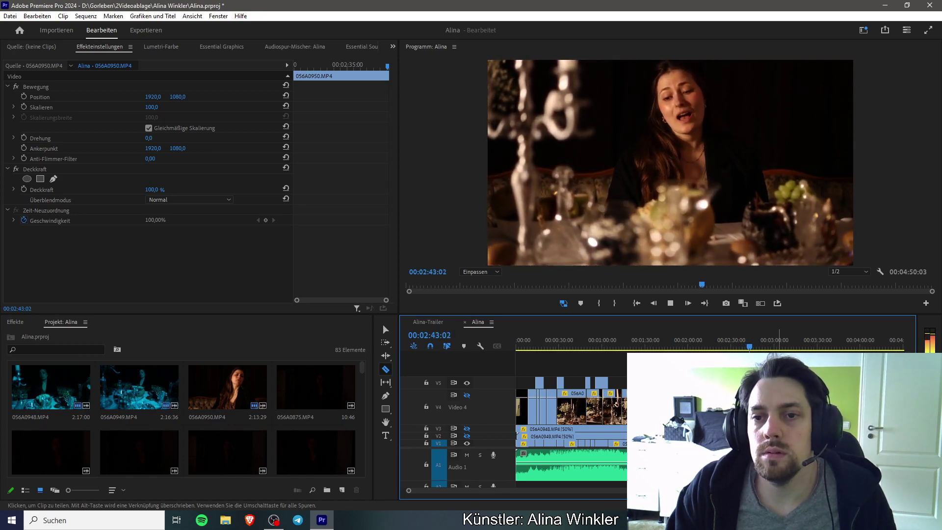
pyautogui.press('space')
pyautogui.press('space')
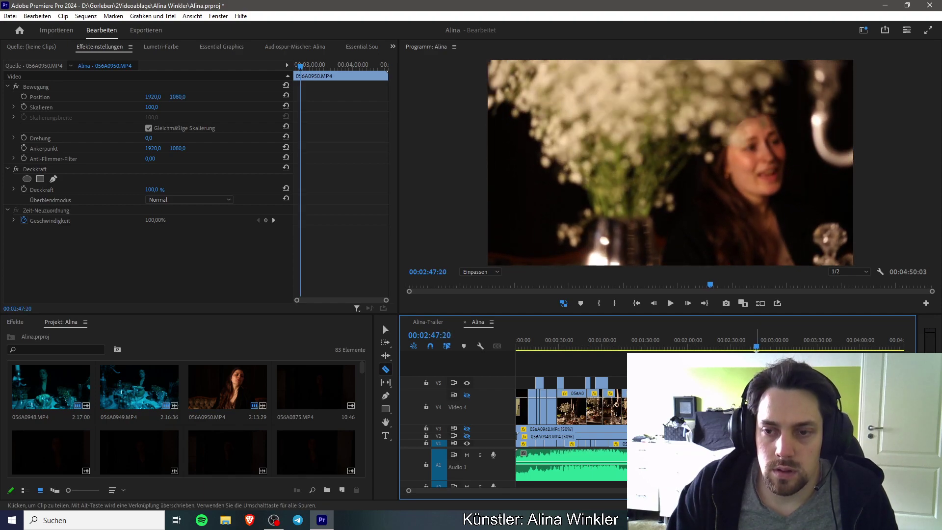
pyautogui.click(383, 326)
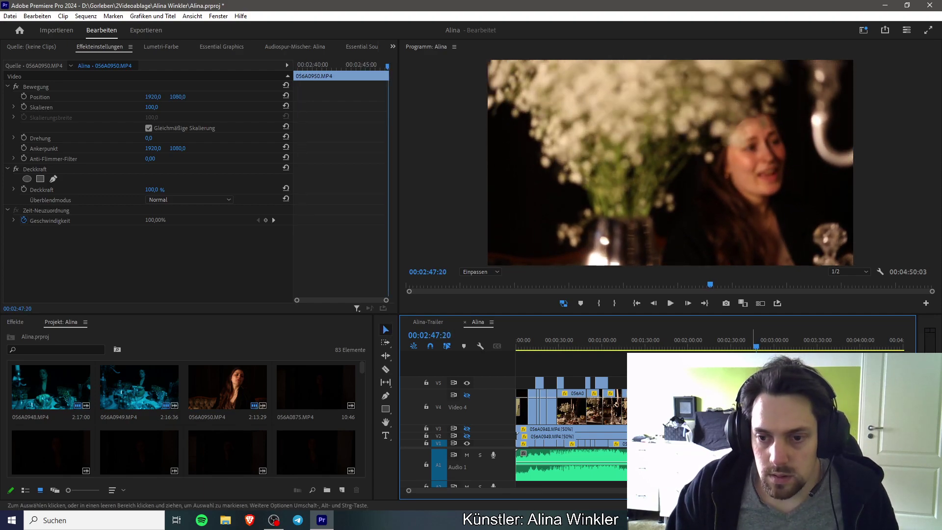
# Step: Play on, try a cut in the V1 clip at 00:02:55:23, review up to 00:02:59:16 and clear the selection
pyautogui.press('space')
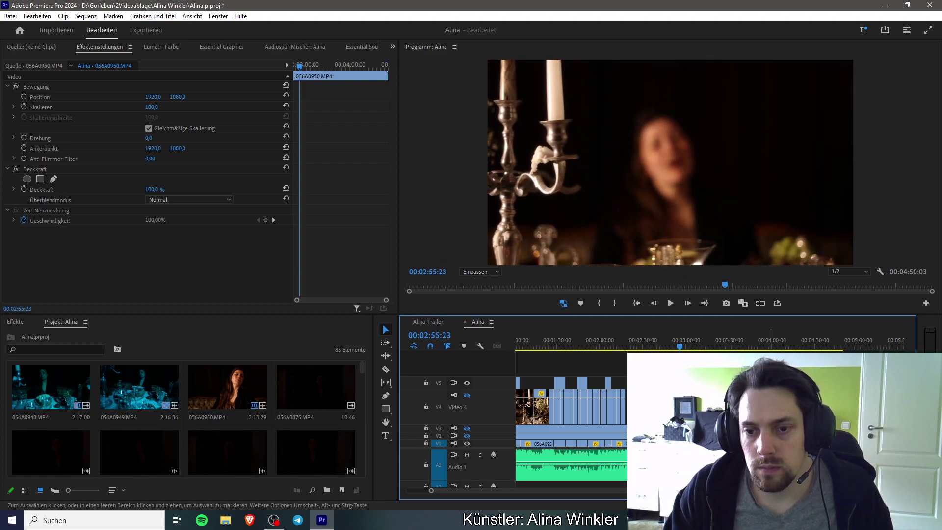
pyautogui.press('c')
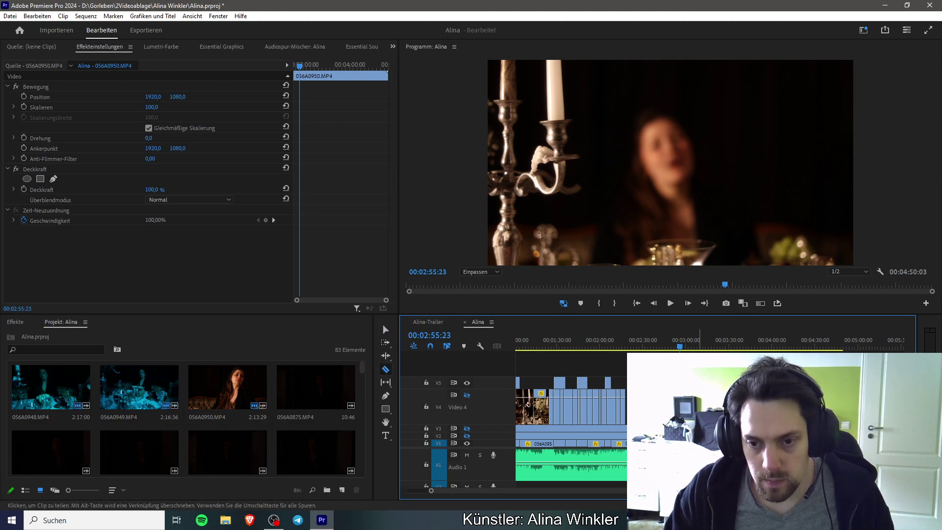
pyautogui.press('space')
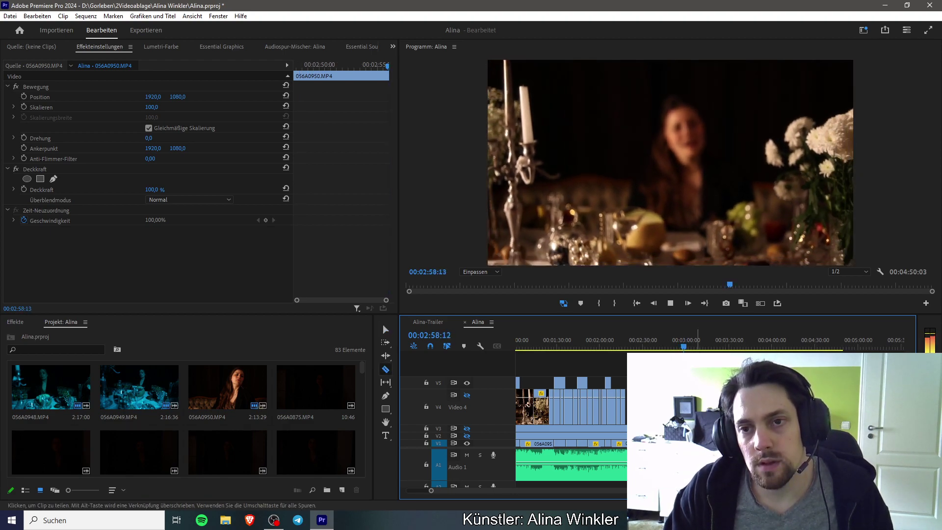
pyautogui.press('space')
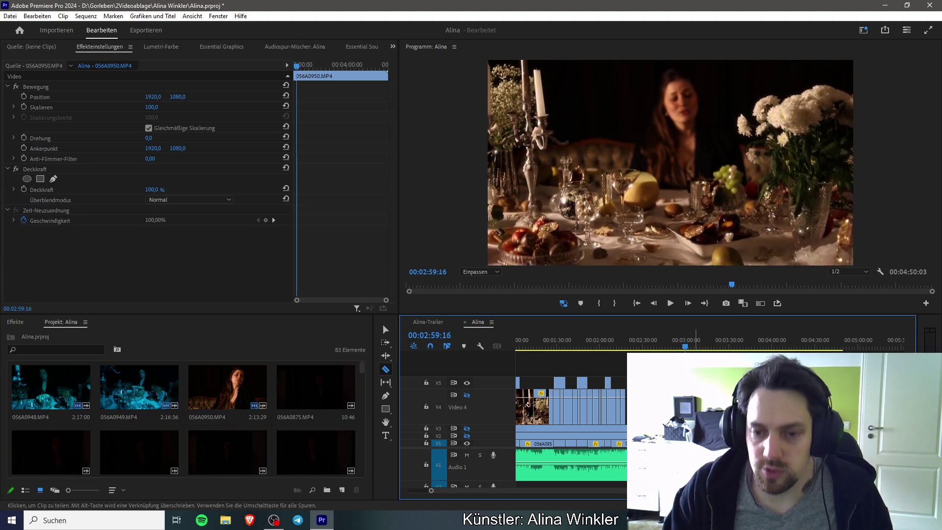
pyautogui.hotkey('ctrl', 'shift', 'a')
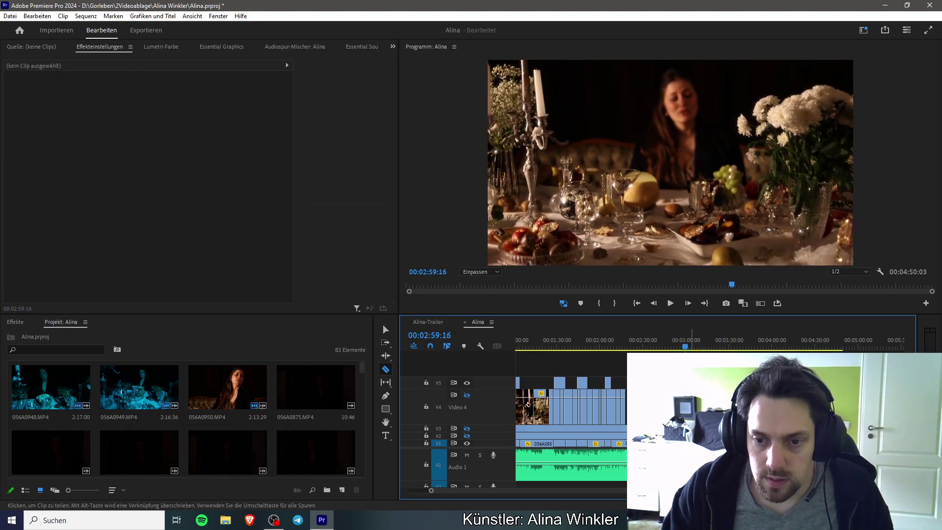
# Step: Play on past 00:03:13, go back and cut the V1 clip at 00:03:12:03
pyautogui.press('space')
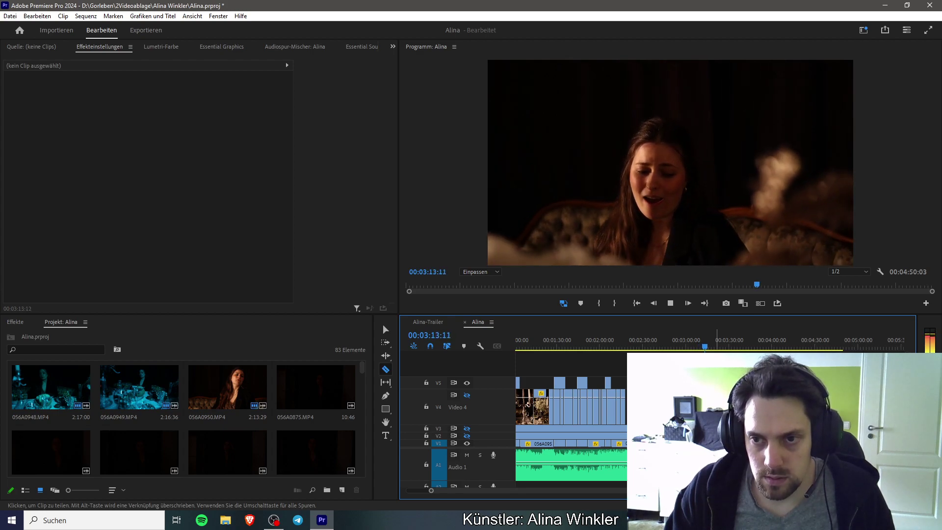
pyautogui.click(702, 347)
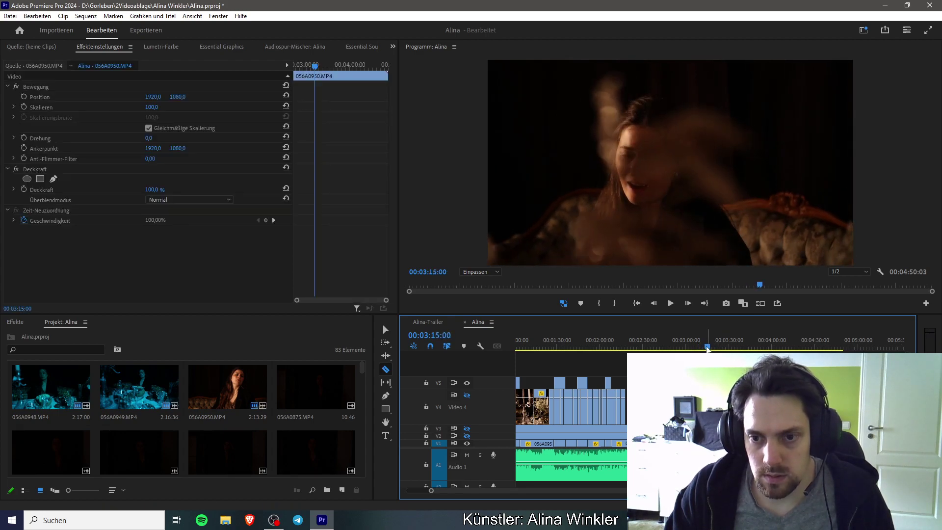
pyautogui.press('space')
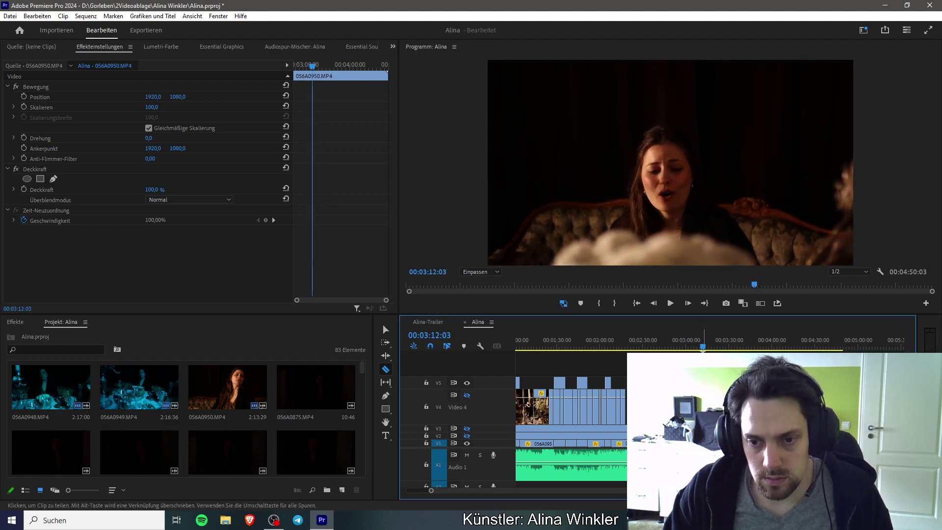
# Step: Play on, cut the V1 clip at 00:03:17:21 and copy the cut-out piece to V5
pyautogui.press('space')
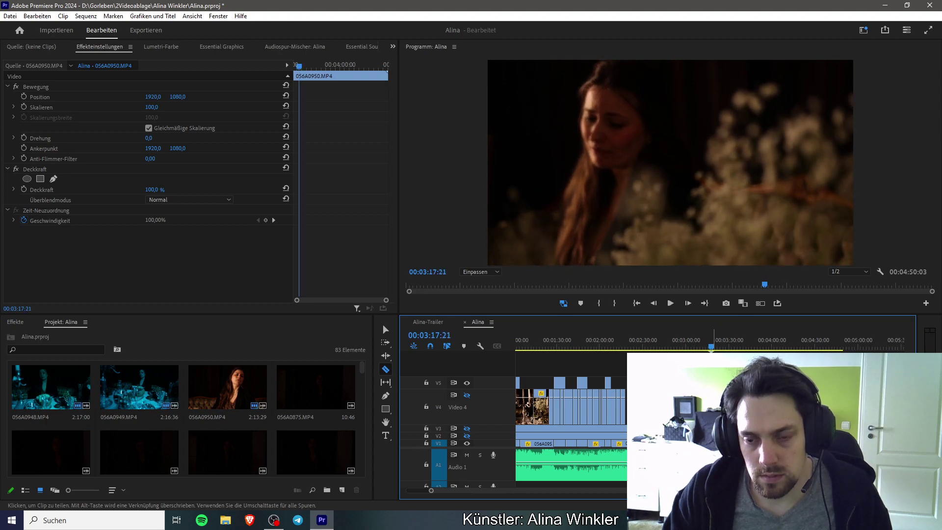
pyautogui.press('v')
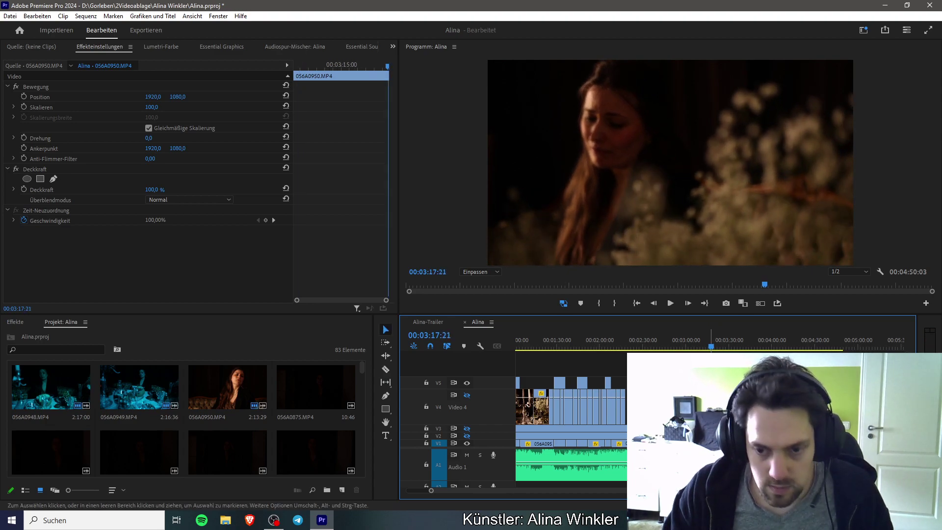
pyautogui.moveTo(707, 443); pyautogui.dragTo(708, 443)
# Step: Play on to about 00:03:27, return to about 00:03:18, replay the take and cut the V1 clip at 00:03:20:14
pyautogui.press('space')
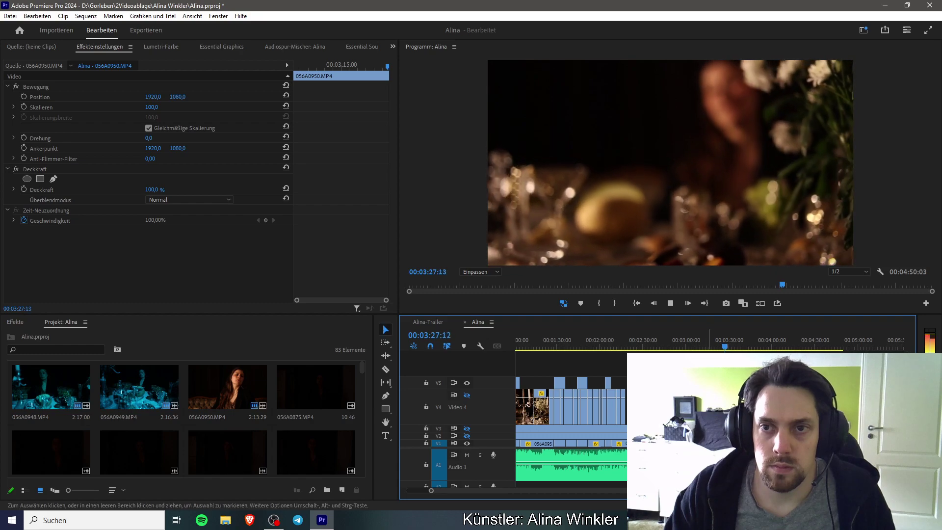
pyautogui.click(717, 340)
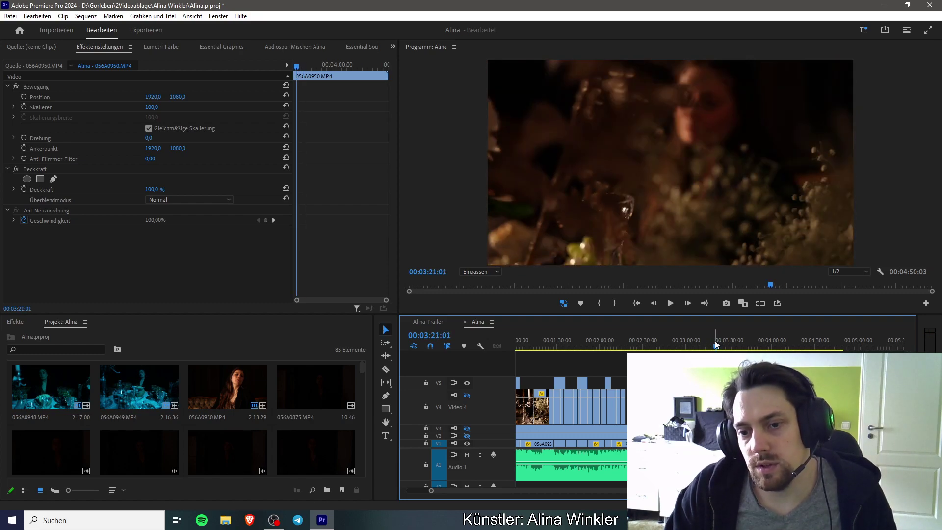
pyautogui.press('space')
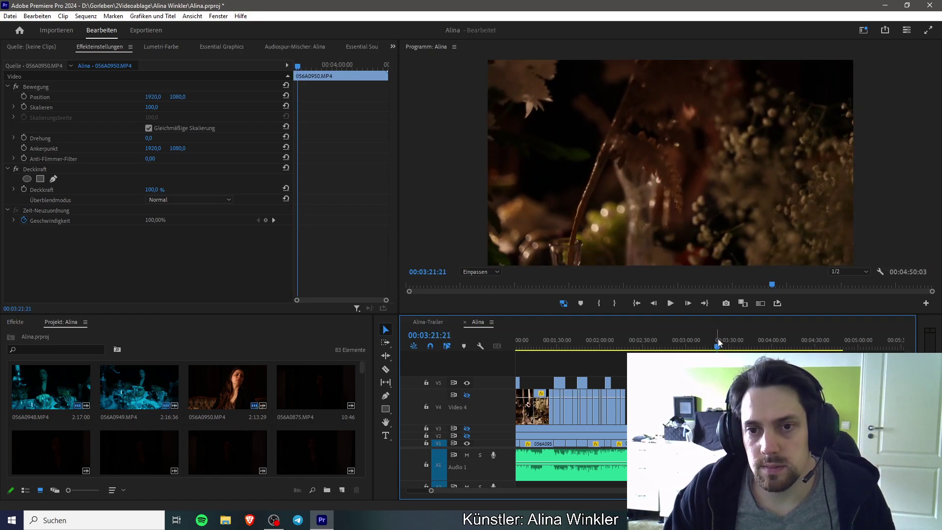
pyautogui.click(713, 344)
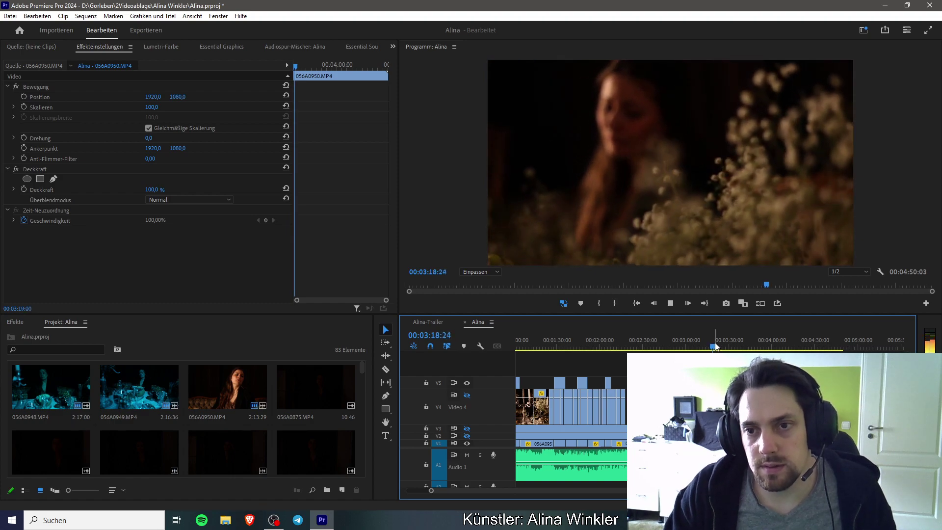
pyautogui.press('space')
pyautogui.press('c')
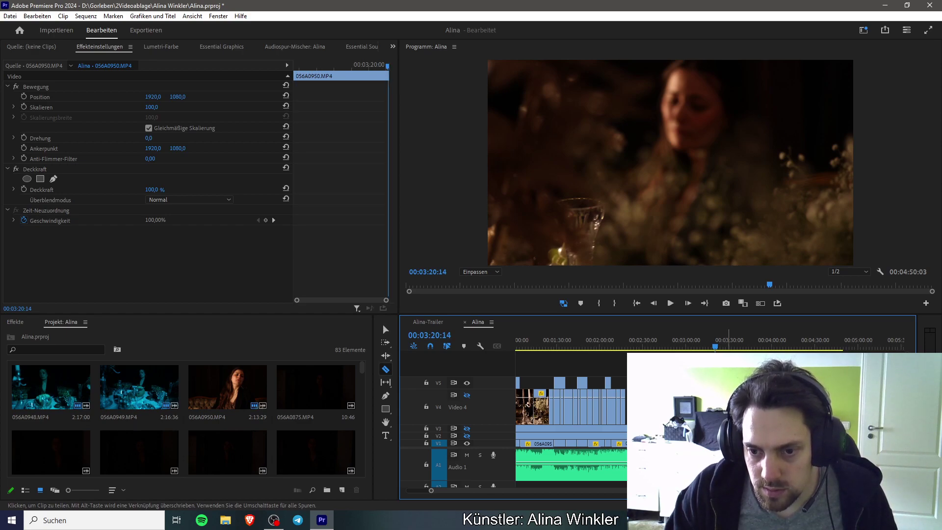
# Step: Play on, cut the V1 clip at 00:03:25:03 and select the piece before the cut
pyautogui.press('space')
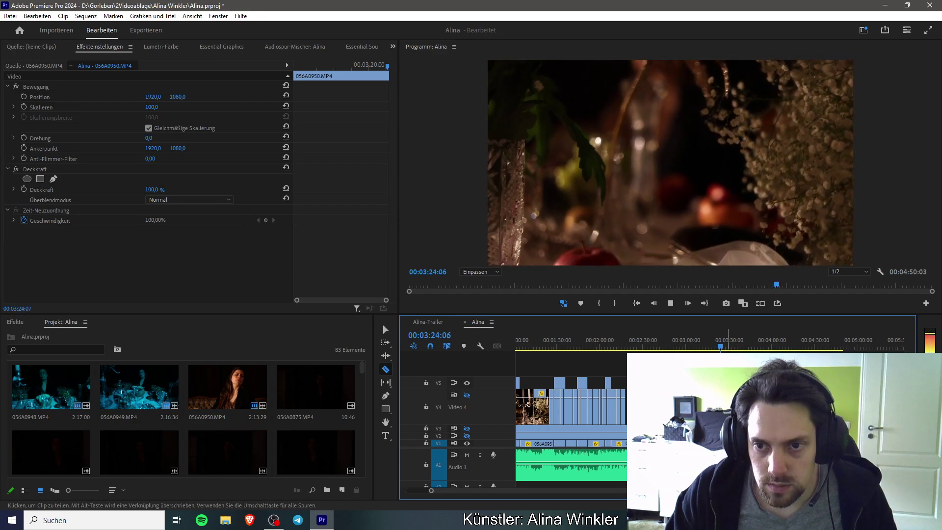
pyautogui.press('space')
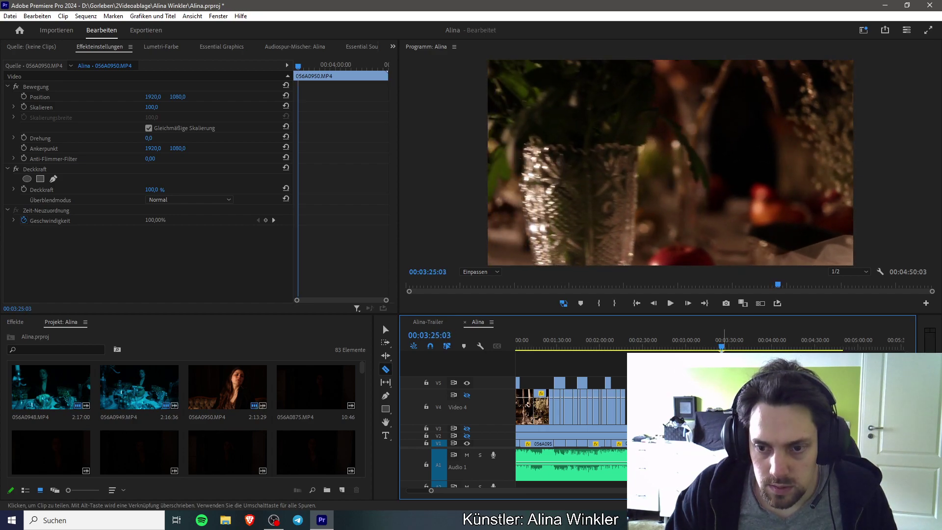
pyautogui.press('v')
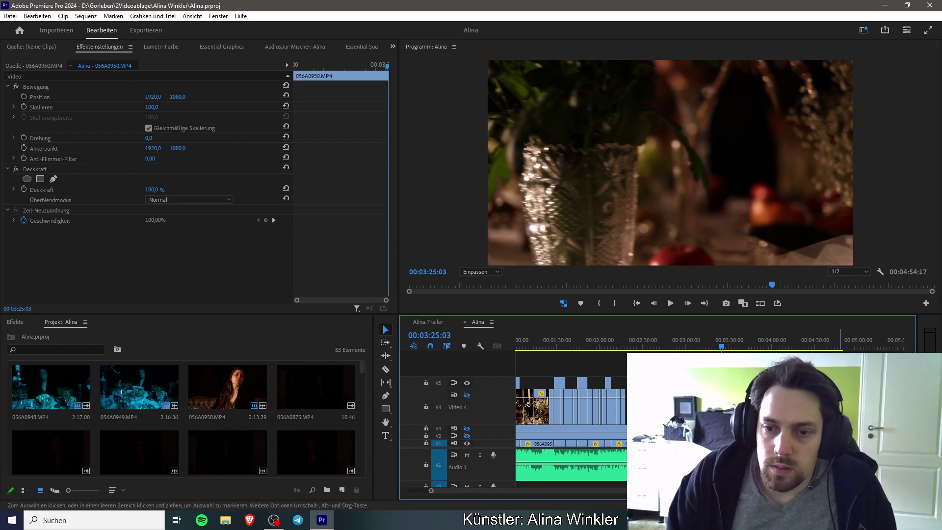
# Step: Play on to 00:03:32:01, step back frame by frame and cut the V1 clip at 00:03:31:12
pyautogui.press('space')
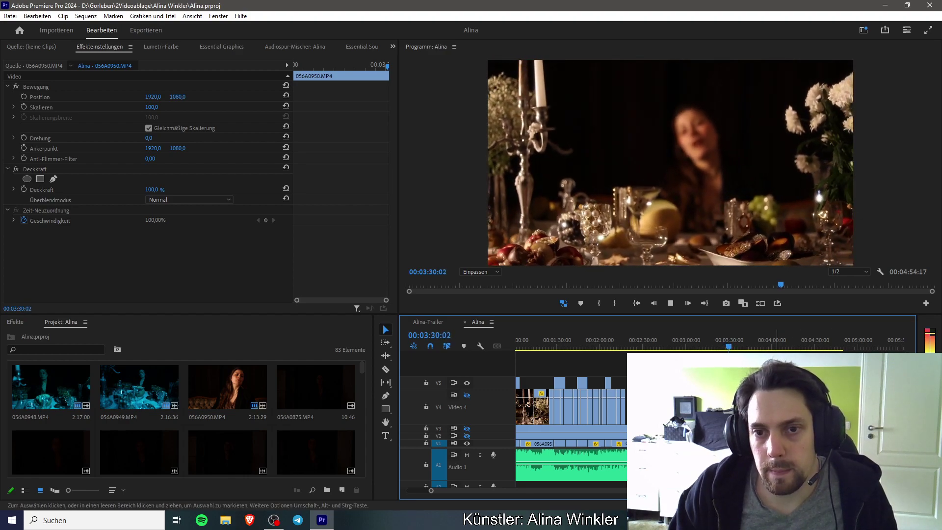
pyautogui.press('space')
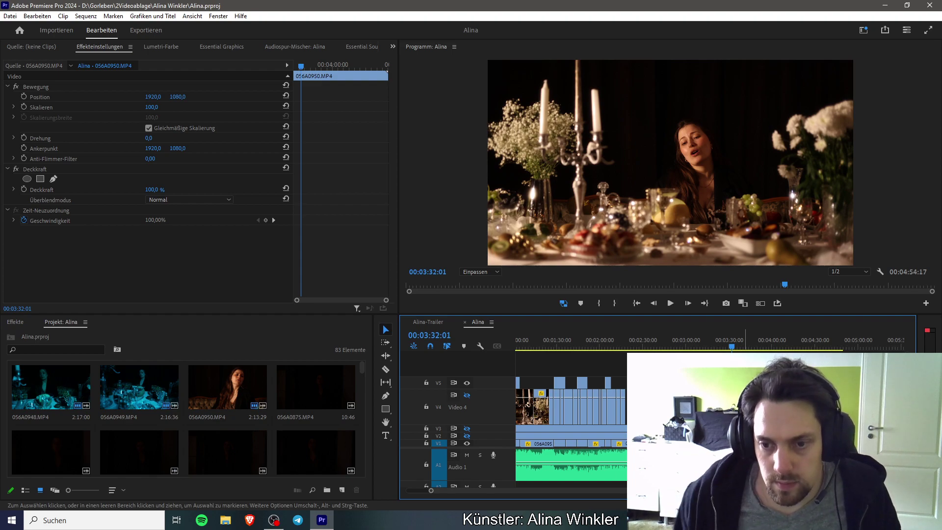
pyautogui.press('Left')
pyautogui.press('Left')
pyautogui.press('Left')
pyautogui.press('Left')
pyautogui.press('Left')
pyautogui.press('Left')
pyautogui.press('Left')
pyautogui.press('Left')
pyautogui.press('Left')
pyautogui.press('Left')
pyautogui.press('Left')
pyautogui.press('Left')
pyautogui.press('Left')
pyautogui.press('Left')
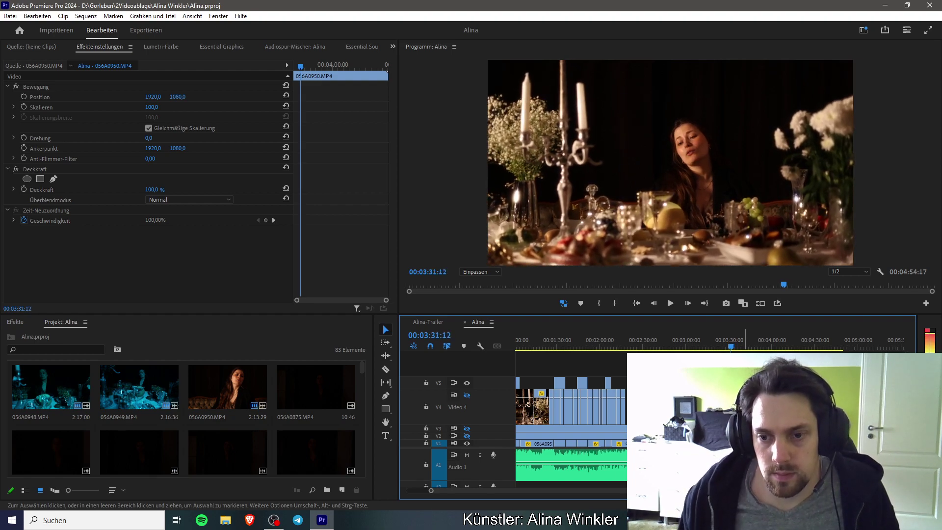
pyautogui.press('c')
pyautogui.hotkey('ctrl', 'k')
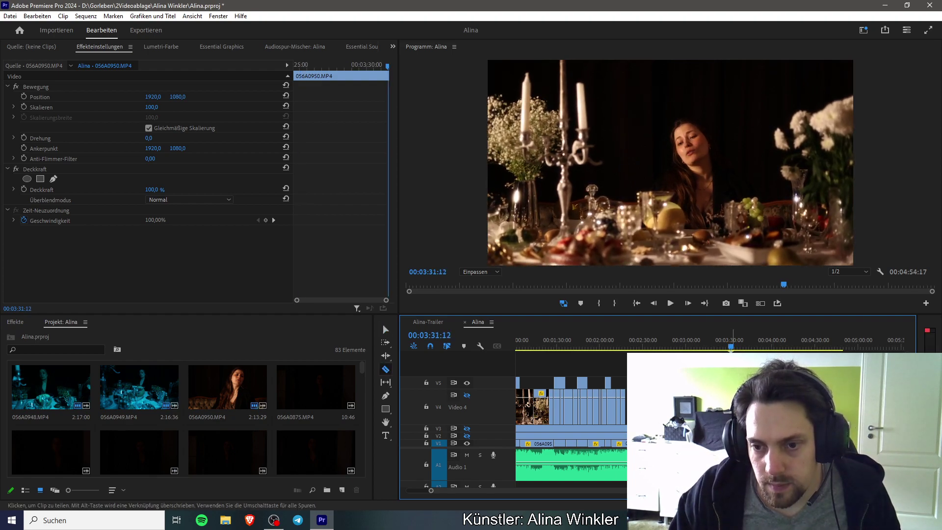
# Step: Play on, cut the V1 clip at 00:03:38:01 and 00:03:40:06, and copy the piece between the cuts to V5
pyautogui.press('space')
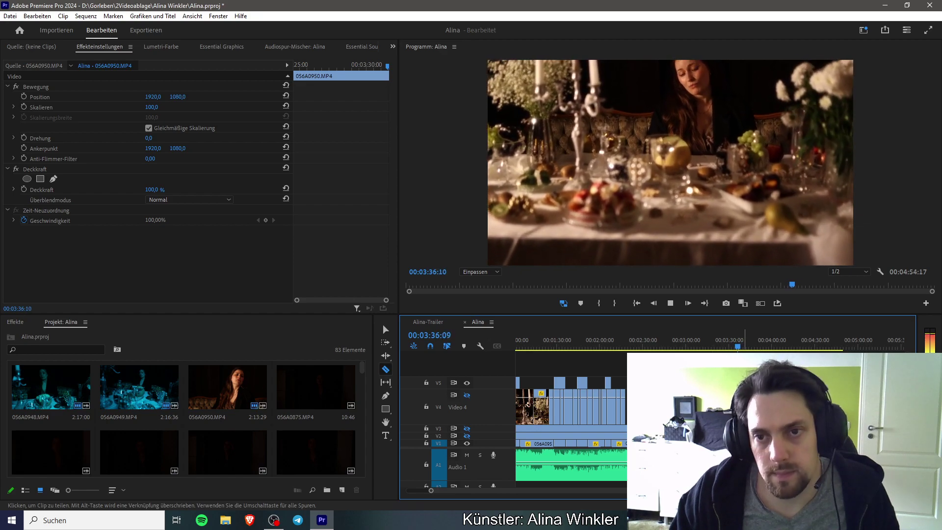
pyautogui.press('space')
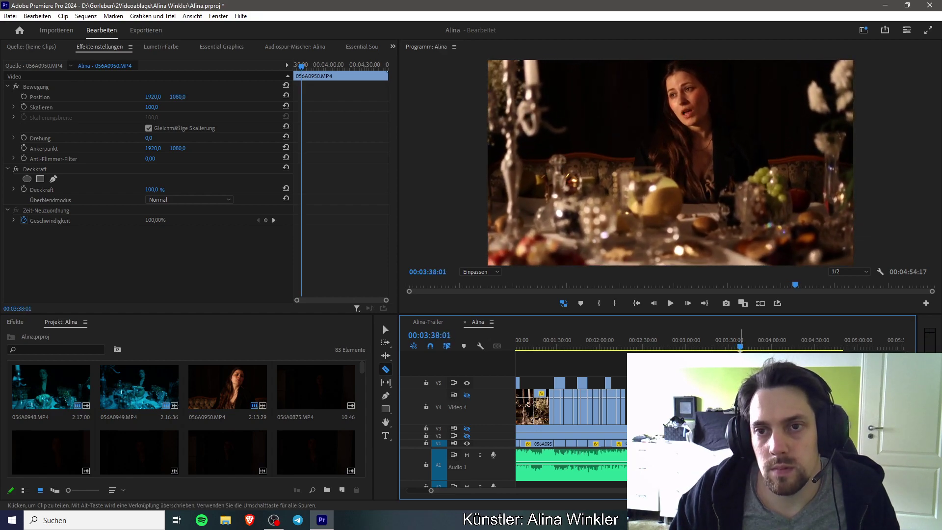
pyautogui.press('space')
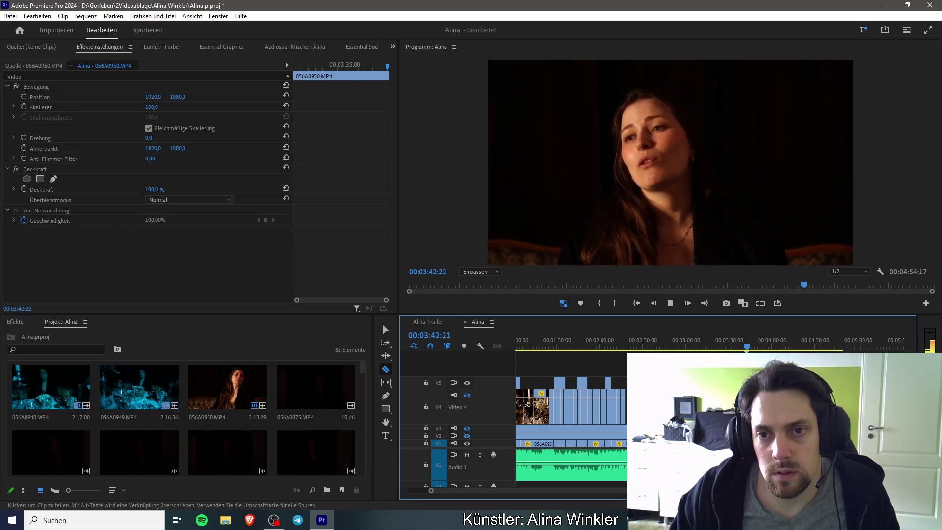
pyautogui.click(740, 348)
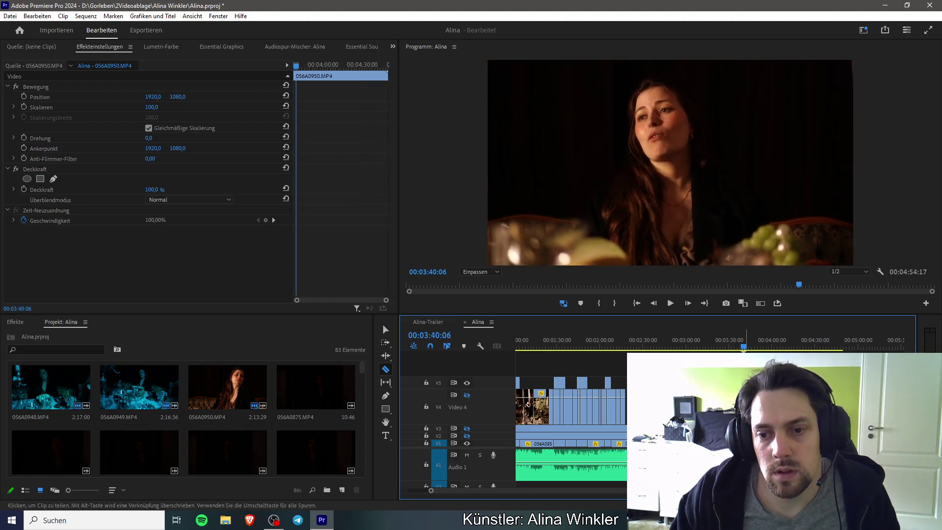
pyautogui.press('v')
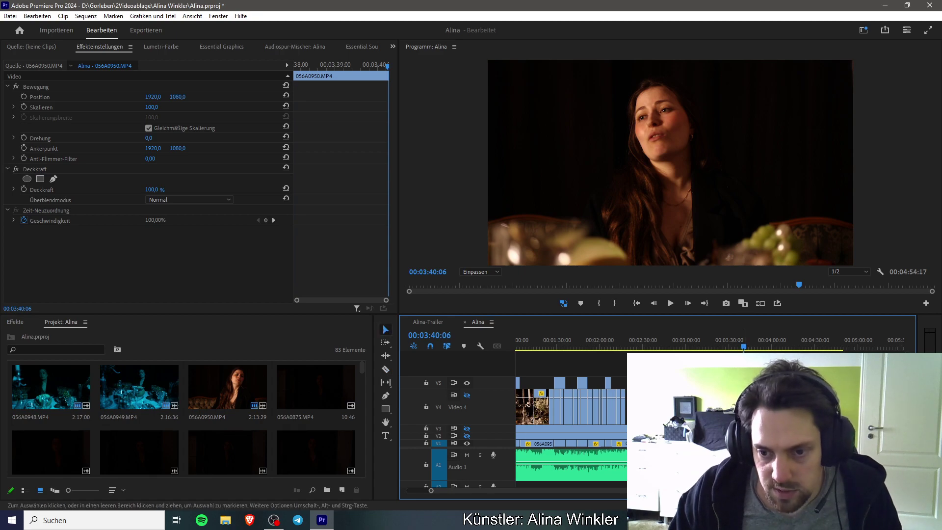
pyautogui.moveTo(739, 443); pyautogui.dragTo(739, 443)
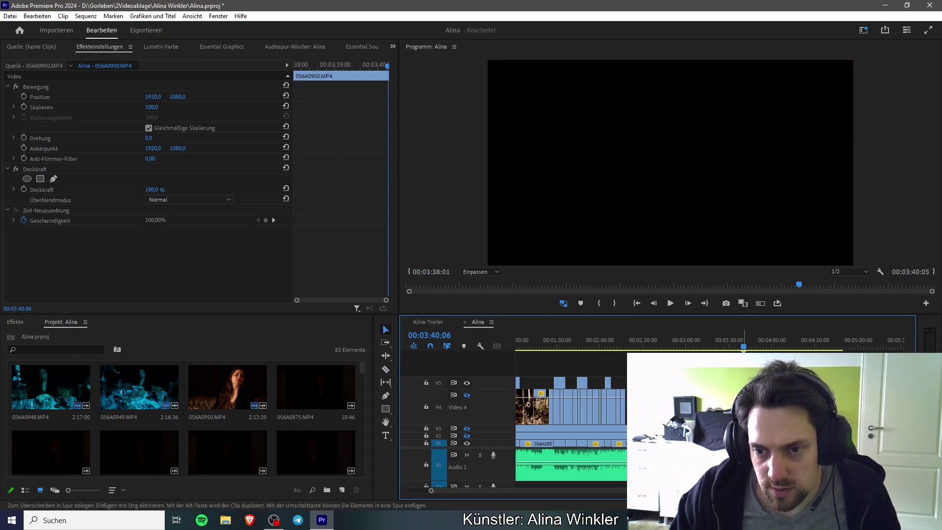
pyautogui.hotkey('ctrl', 's')
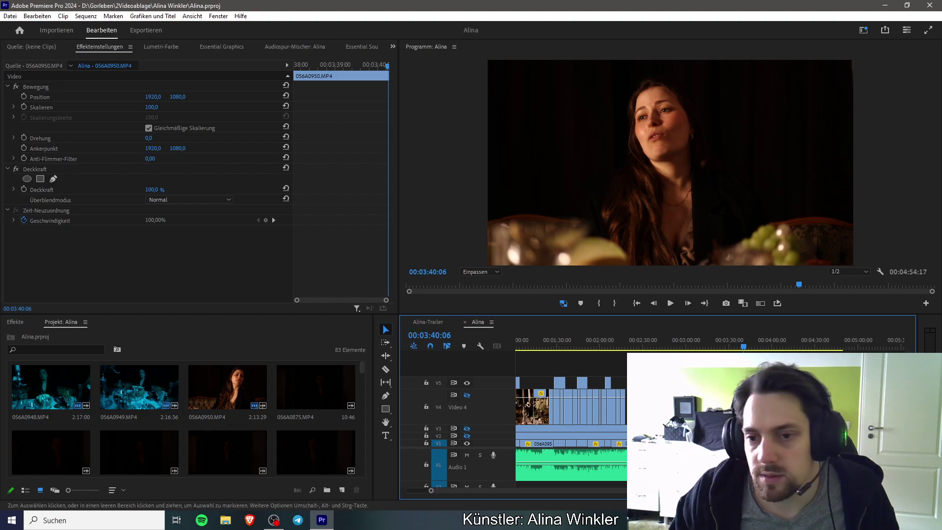
# Step: Play on to 00:03:50:01, return to about 00:03:43, replay the take and cut the V1 clip at 00:03:45:14
pyautogui.press('space')
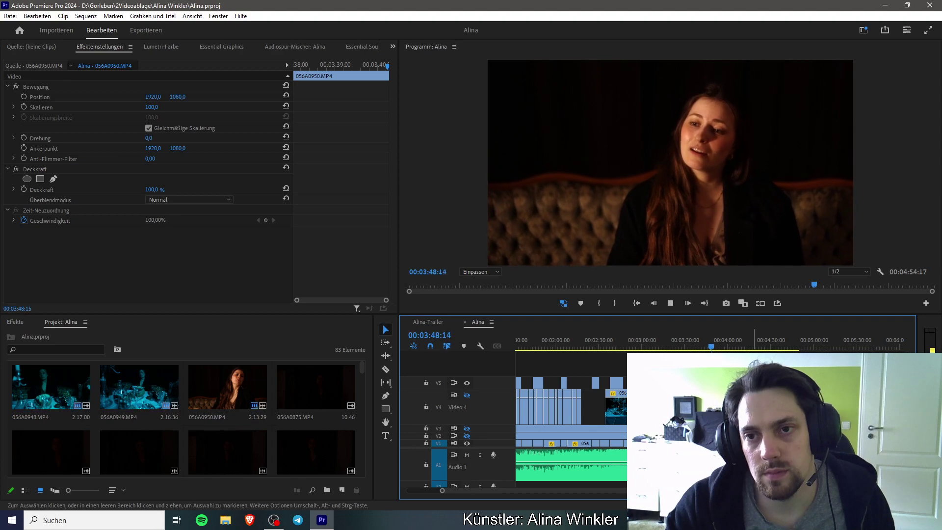
pyautogui.press('space')
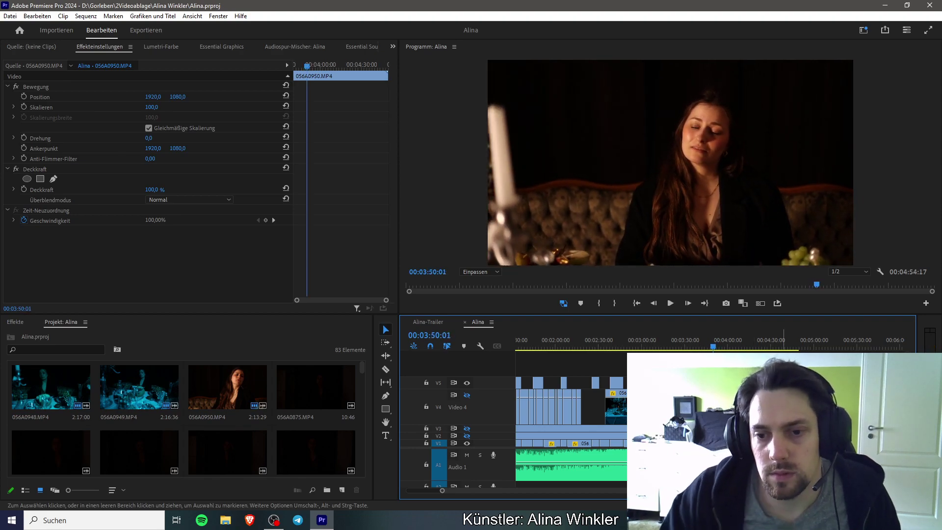
pyautogui.click(706, 346)
pyautogui.press('space')
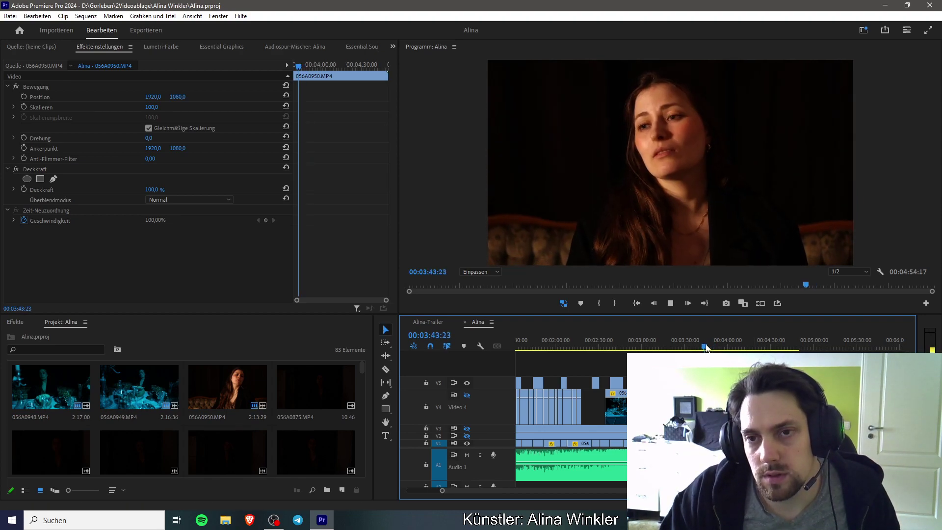
pyautogui.press('c')
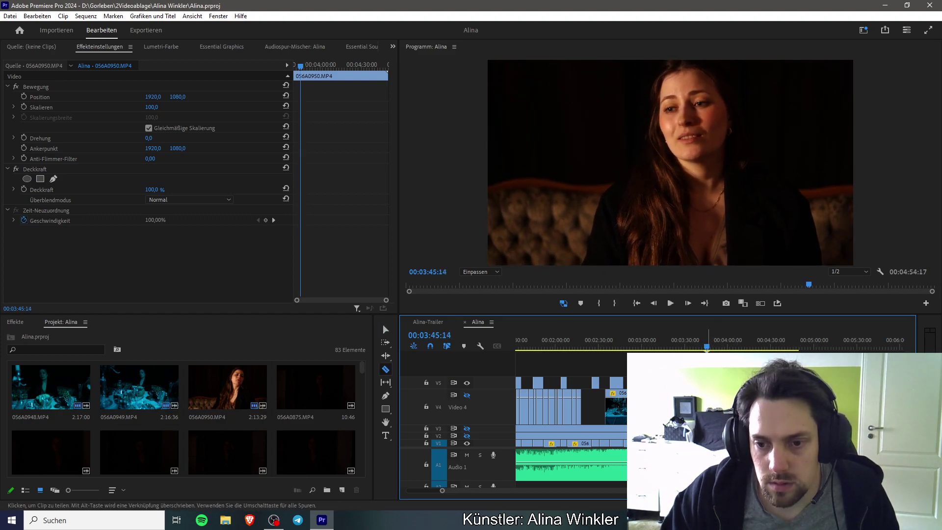
# Step: Play on, cut the V1 clip at 00:04:02:00 and copy the cut-out piece to V5
pyautogui.press('space')
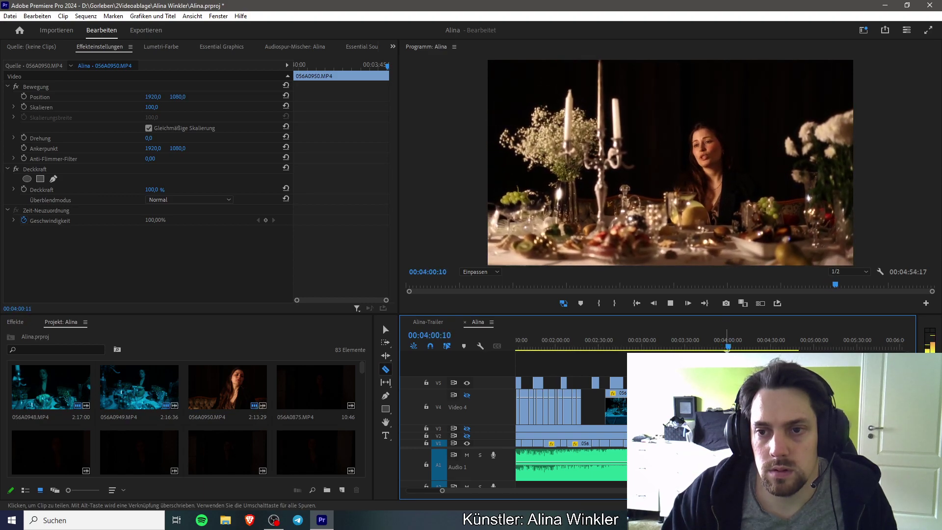
pyautogui.press('space')
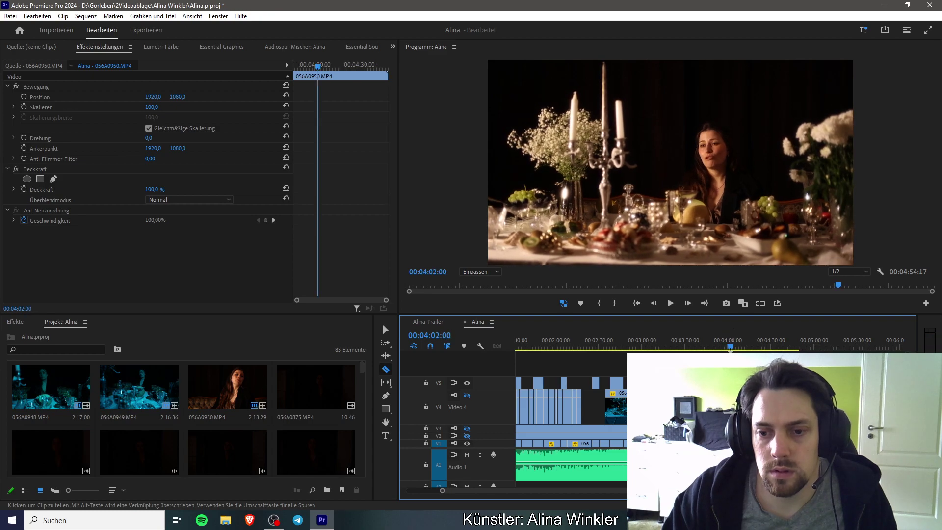
pyautogui.press('v')
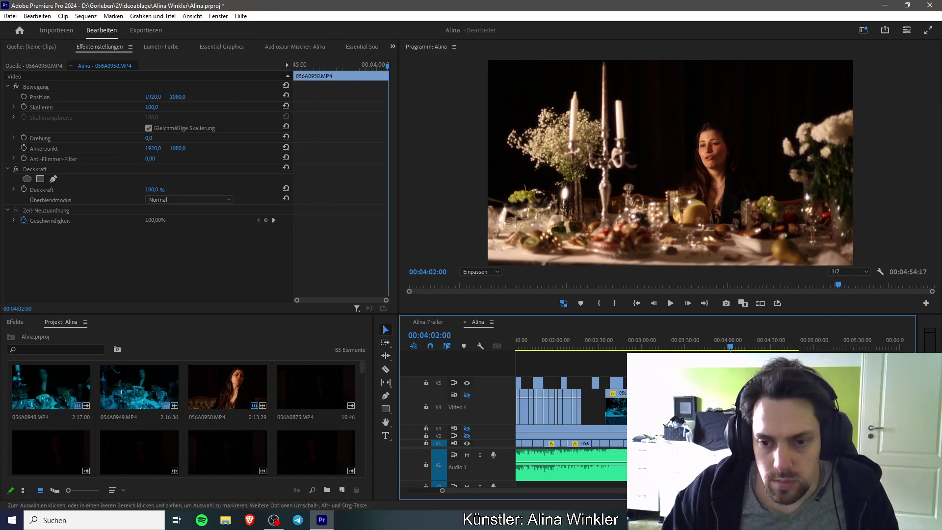
pyautogui.moveTo(716, 407); pyautogui.dragTo(724, 408)
# Step: Play on and cut the V1 clip at 00:04:08:16 and 00:04:14:24
pyautogui.press('space')
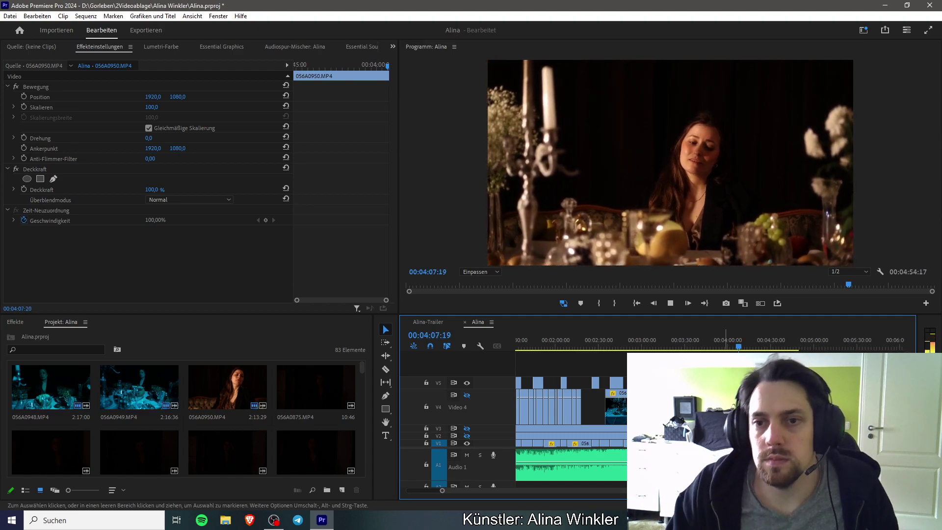
pyautogui.press('space')
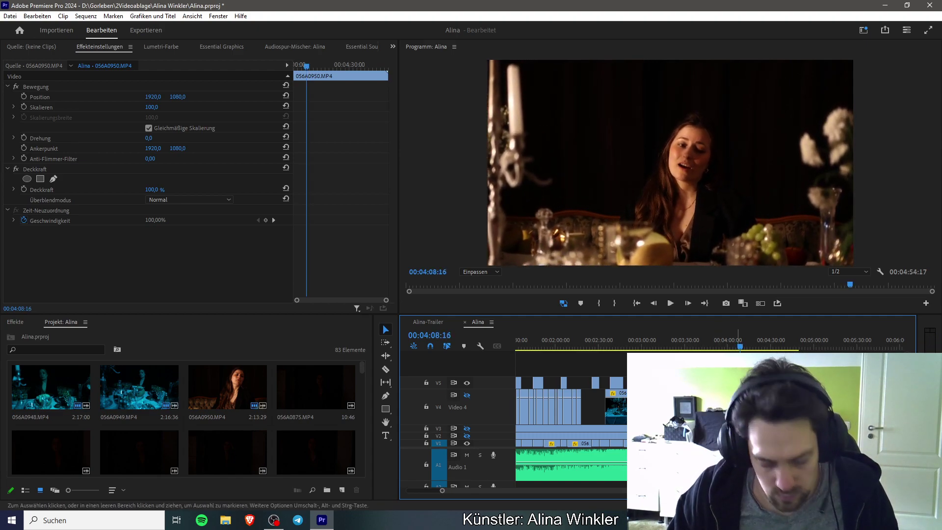
pyautogui.press('c')
pyautogui.press('space')
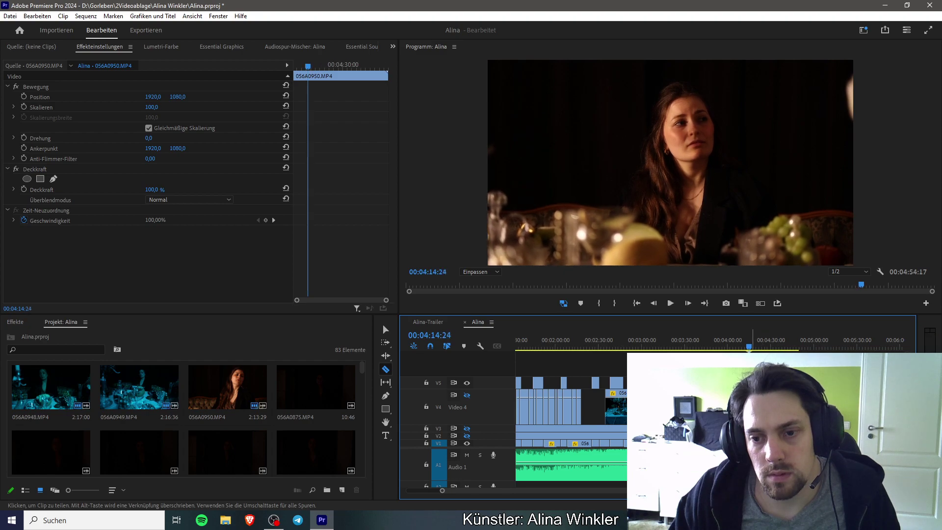
pyautogui.press('v')
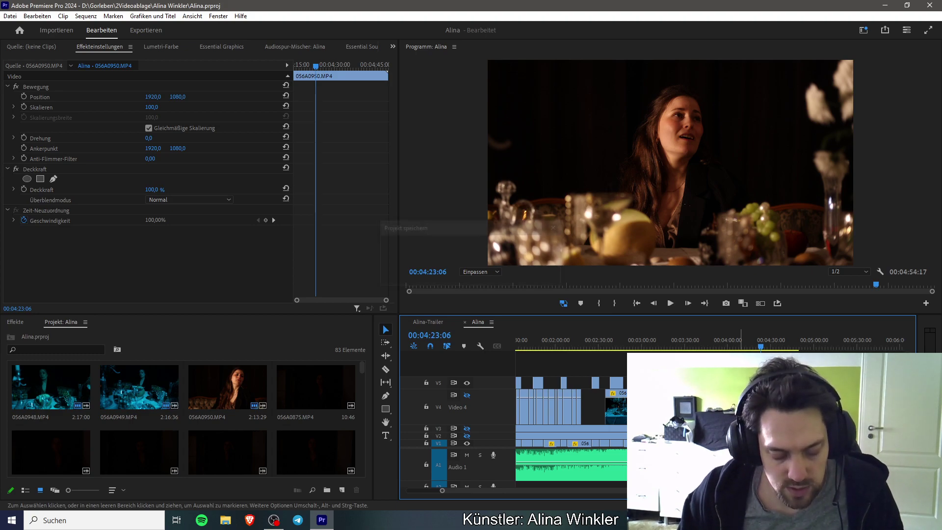
# Step: Review the take around 00:04:27, cut the V1 clip at 00:04:27:19 and 00:04:40:15, and copy the piece between to V5
pyautogui.press('space')
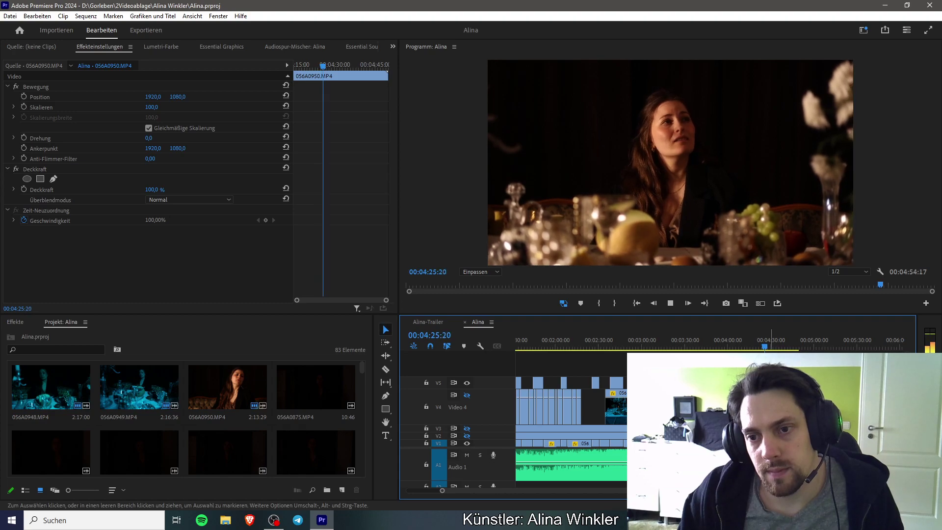
pyautogui.click(767, 347)
pyautogui.press('space')
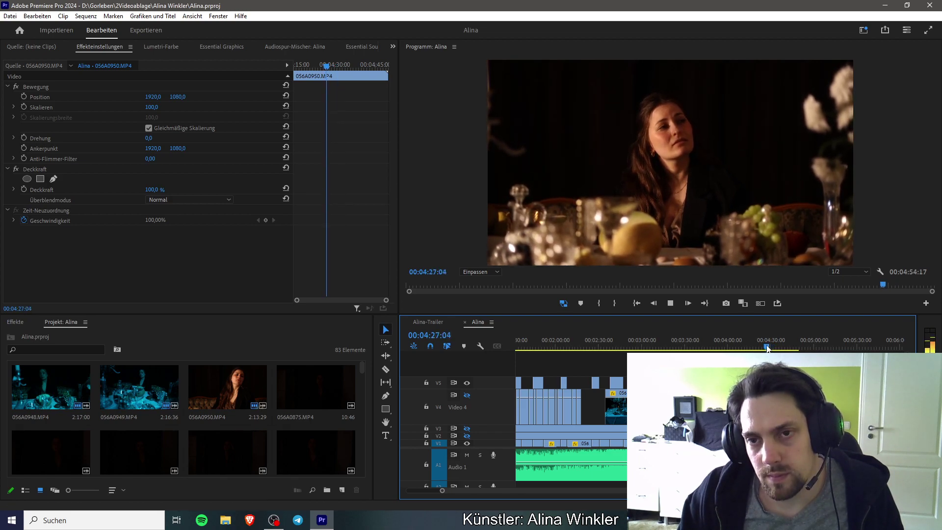
pyautogui.press('space')
pyautogui.press('c')
pyautogui.click(768, 443)
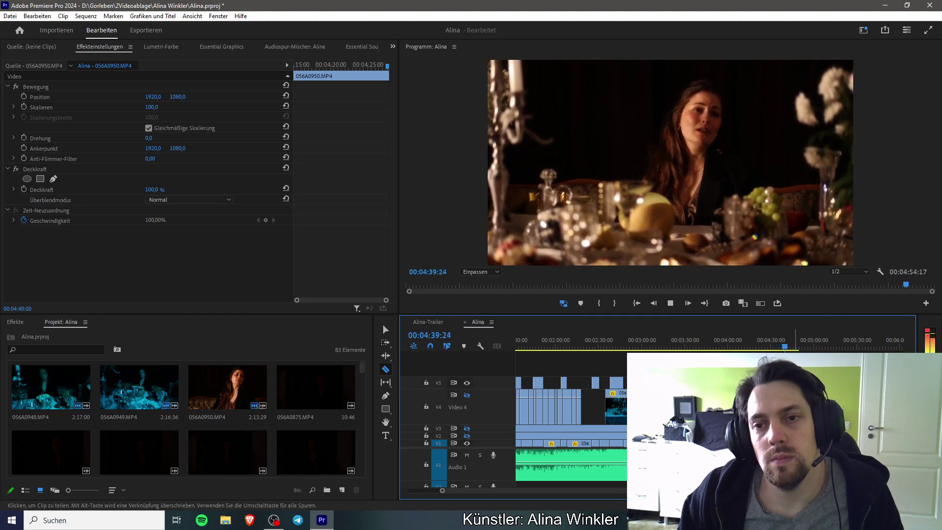
pyautogui.press('space')
pyautogui.click(383, 325)
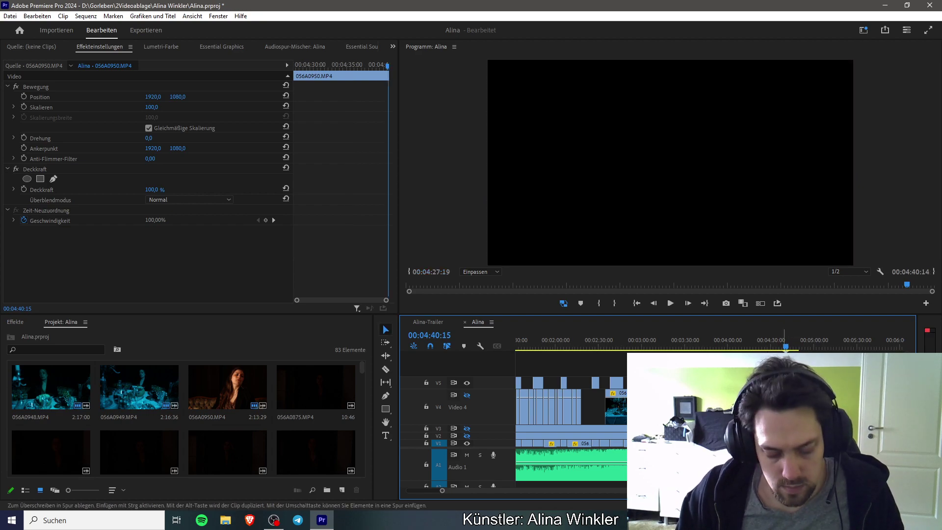
# Step: Play the end of the take on to 00:04:49:07 and step back frame by frame to 00:04:48:19
pyautogui.press('space')
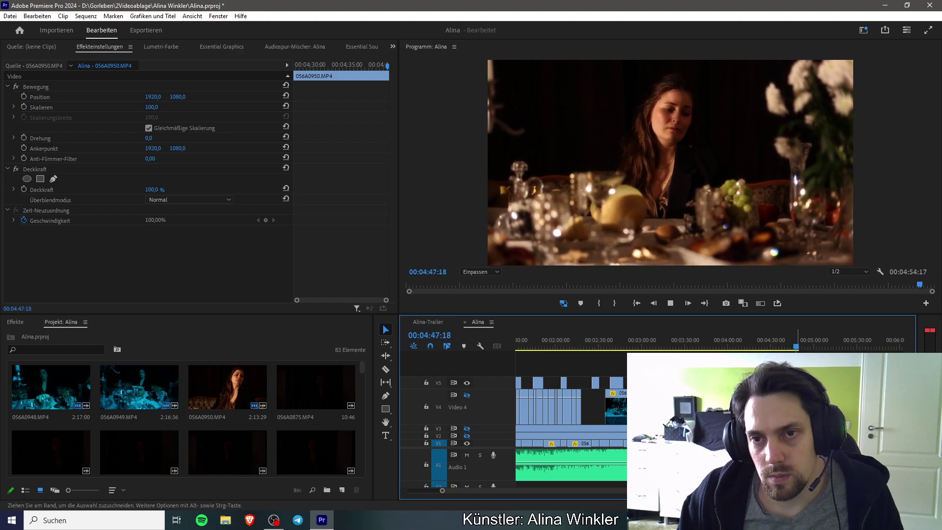
pyautogui.press('space')
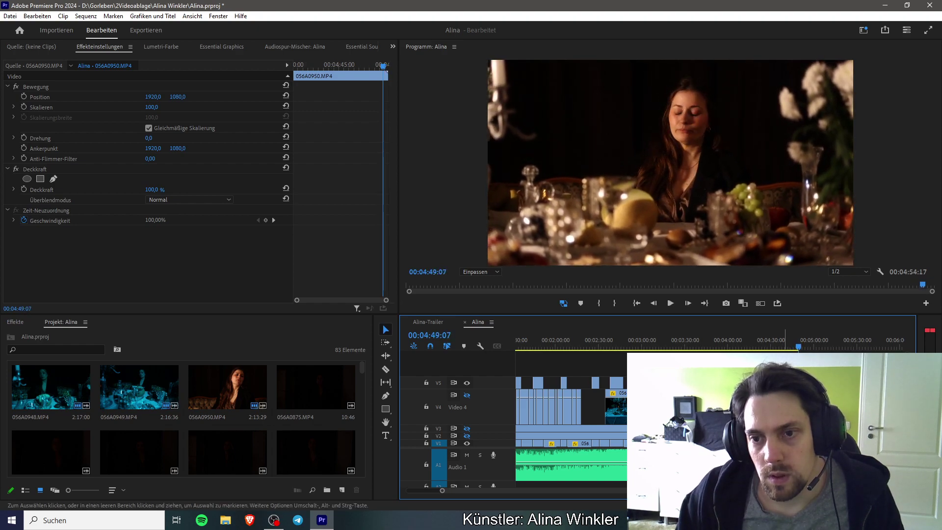
pyautogui.press('Left')
pyautogui.press('Left')
pyautogui.press('Left')
pyautogui.press('Left')
pyautogui.press('Left')
pyautogui.press('Left')
pyautogui.press('Left')
pyautogui.press('Left')
pyautogui.press('Left')
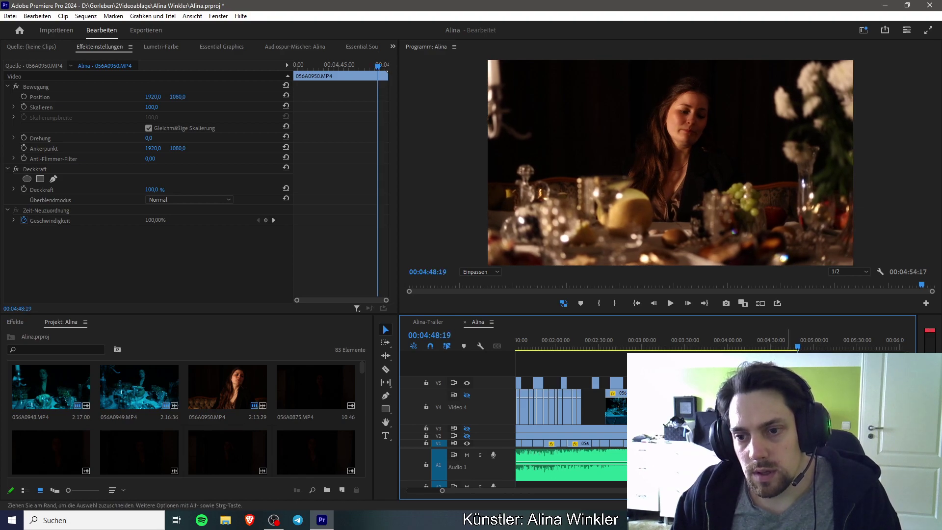
pyautogui.click(787, 407)
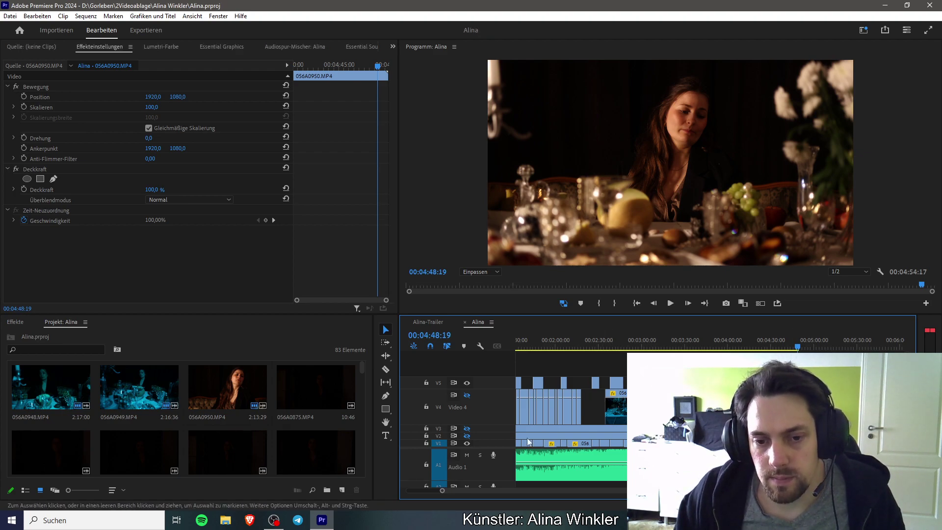
# Step: Hide tracks V1 and V5 and show V2 instead, then return the playhead to the sequence start with the project saved
pyautogui.click(467, 443)
pyautogui.click(467, 383)
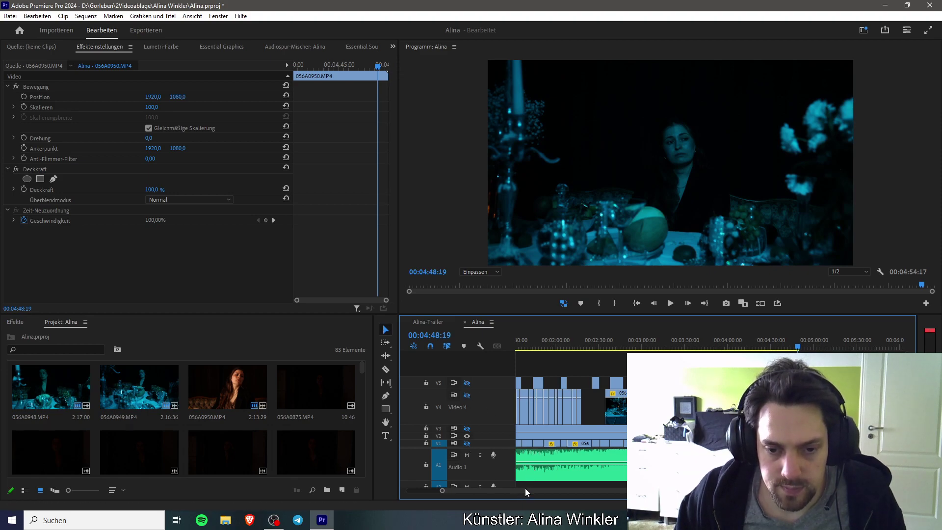
pyautogui.hscroll(-5, 521, 490)
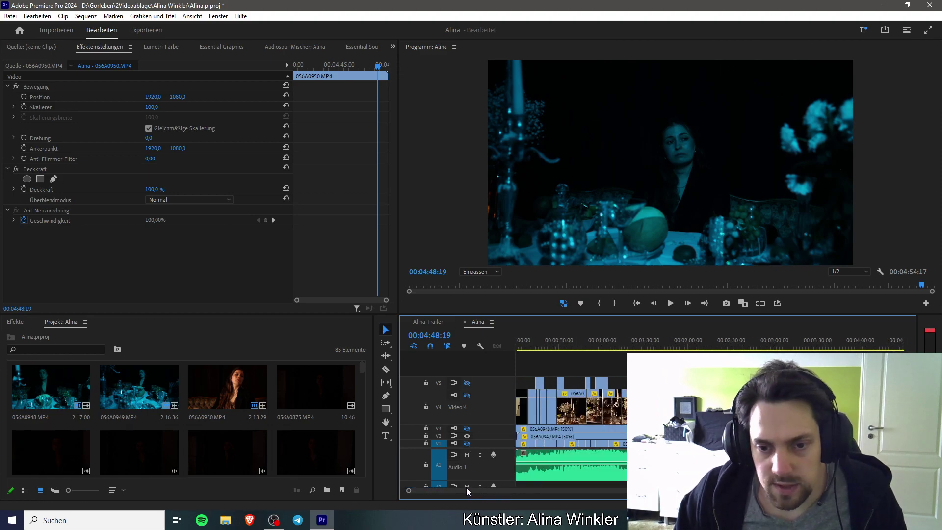
pyautogui.moveTo(521, 349); pyautogui.dragTo(511, 347)
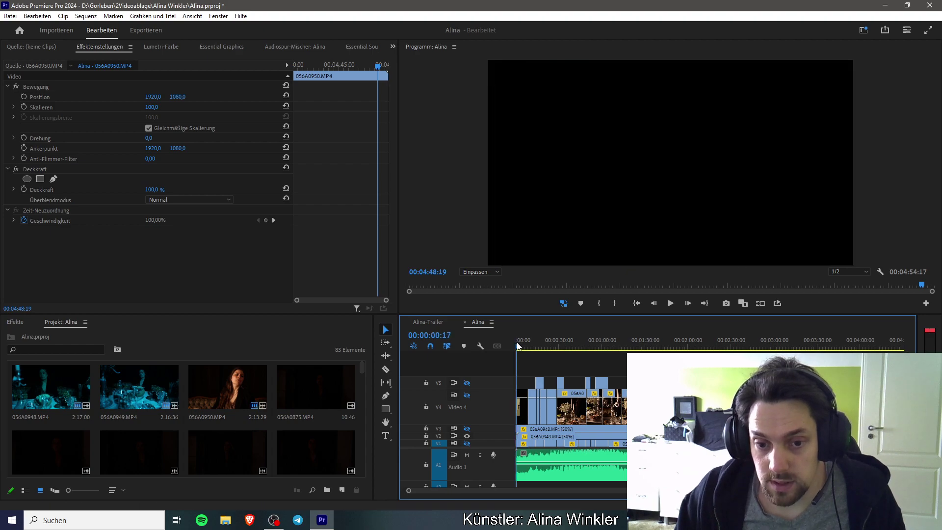
pyautogui.hotkey('ctrl', 's')
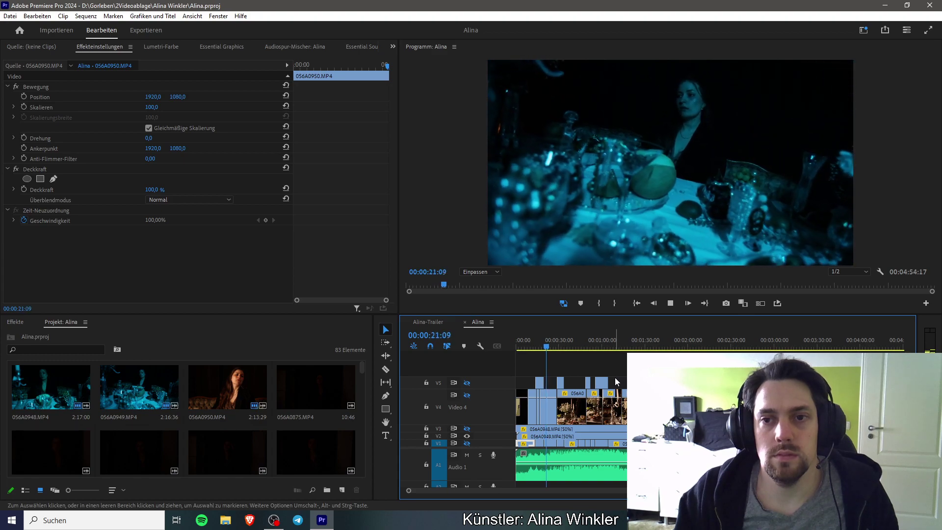
# Step: Review the V2 take around 00:00:21, and cut the V2 clip at 00:00:21:24
pyautogui.press('space')
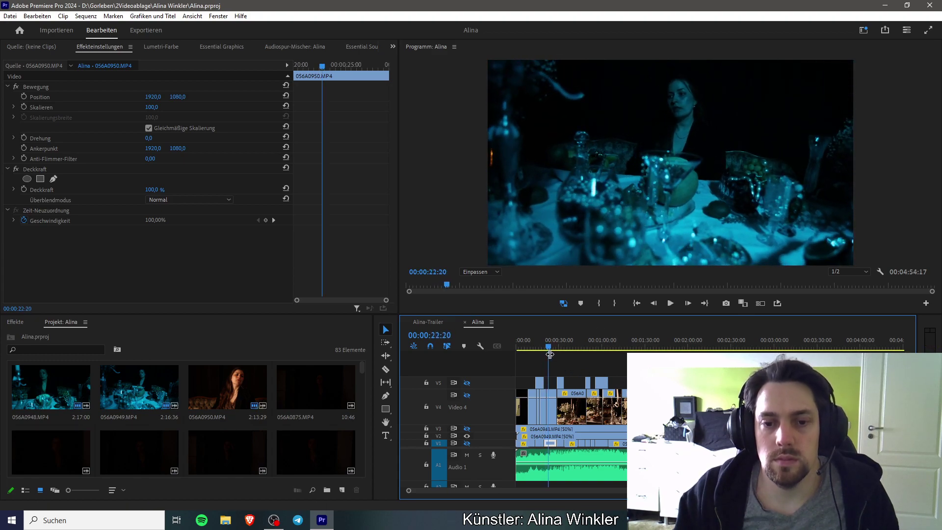
pyautogui.click(547, 342)
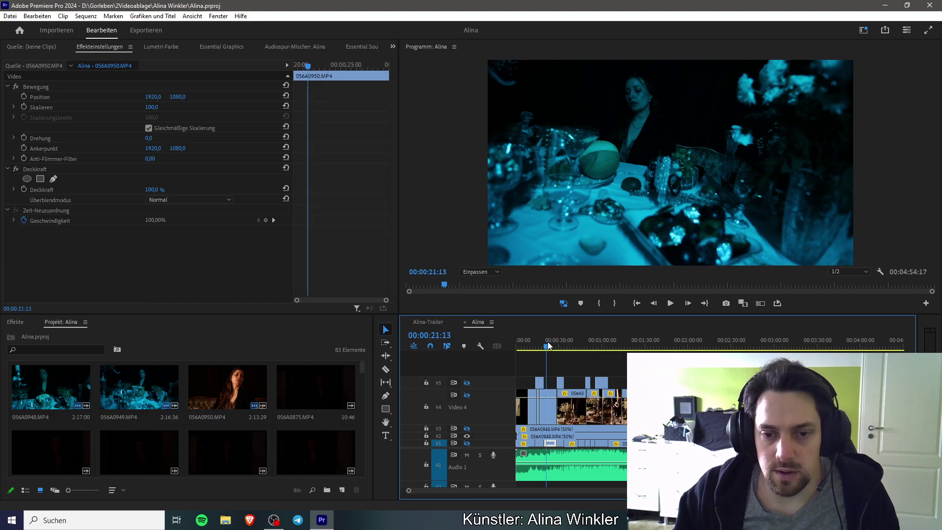
pyautogui.press('=')
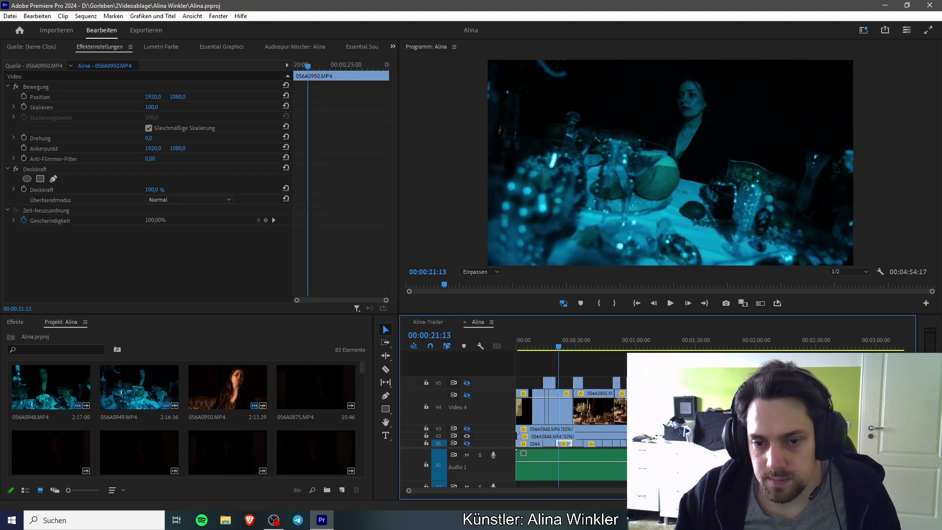
pyautogui.press('space')
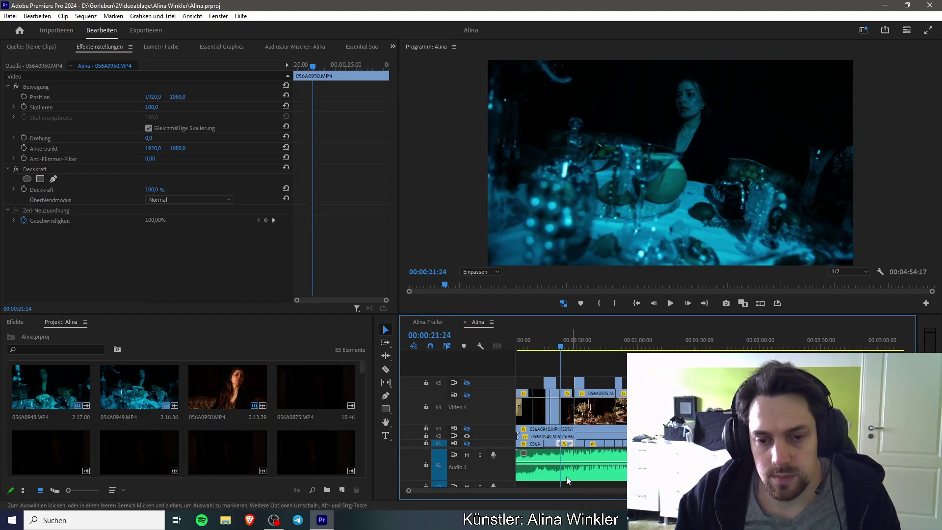
pyautogui.click(561, 439)
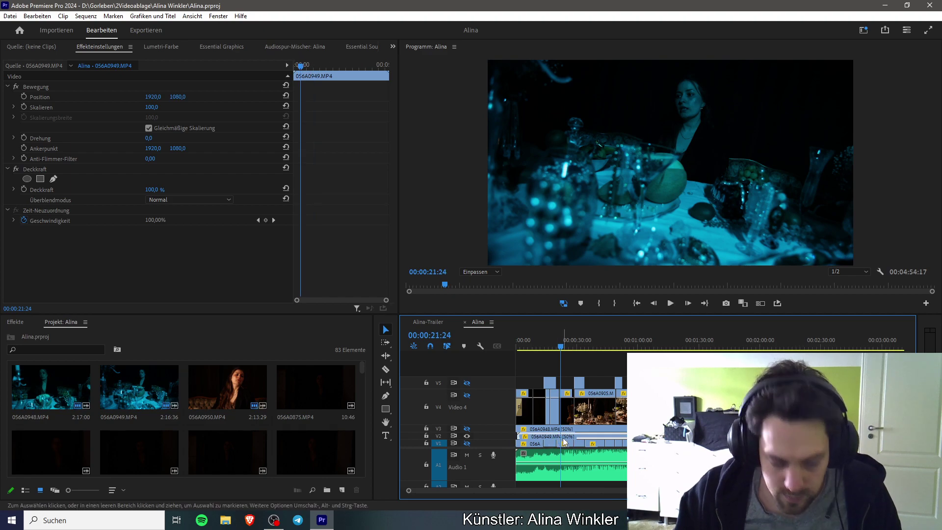
pyautogui.press('c')
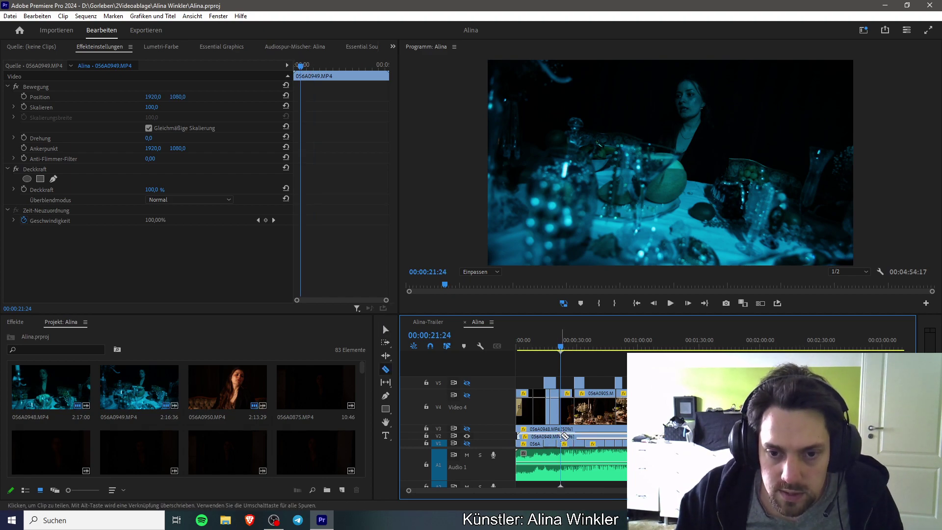
pyautogui.click(564, 435)
# Step: Play on to 00:00:25:08, cut the V2 clip there and copy the cut-out piece to V5
pyautogui.press('space')
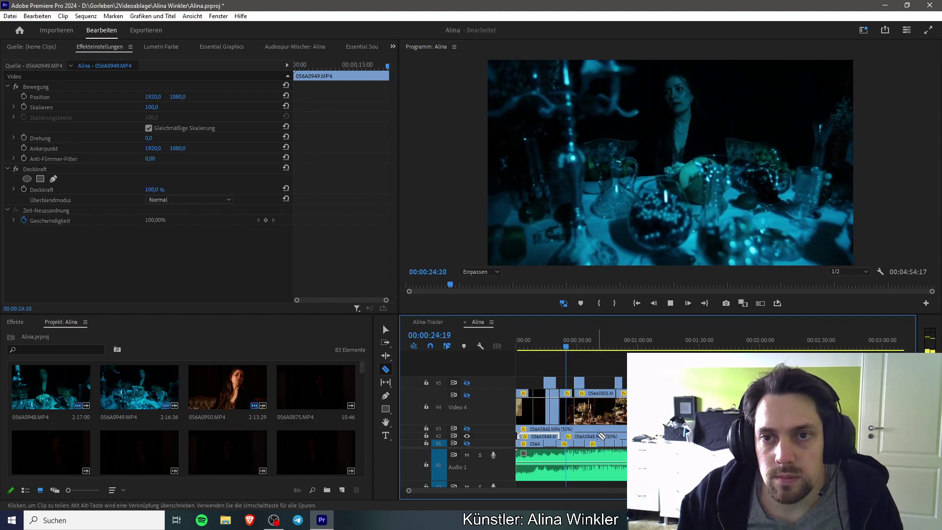
pyautogui.press('space')
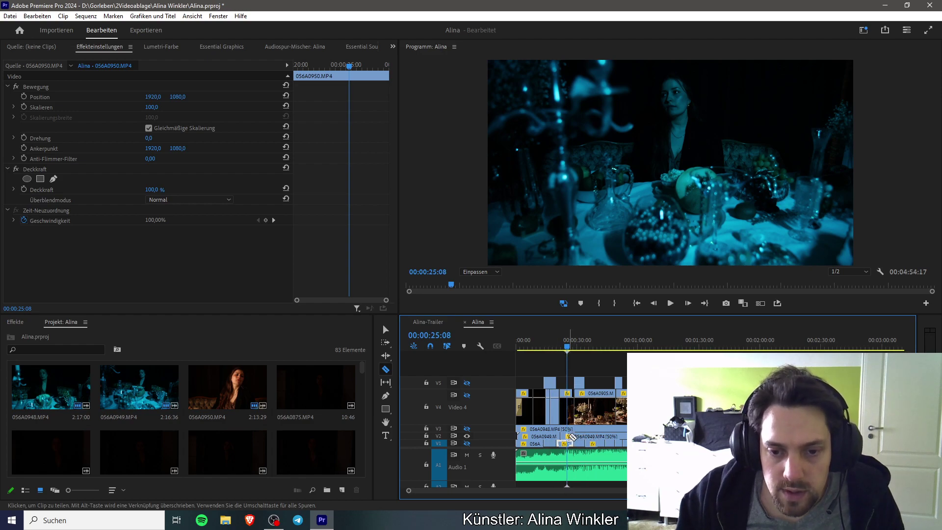
pyautogui.press('v')
pyautogui.moveTo(565, 436)
pyautogui.mouseDown()
pyautogui.moveTo(560, 384)
pyautogui.moveTo(564, 435)
pyautogui.mouseUp()
# Step: Play the take on to 00:00:37:08, save the project and switch timeline snapping back on
pyautogui.press('space')
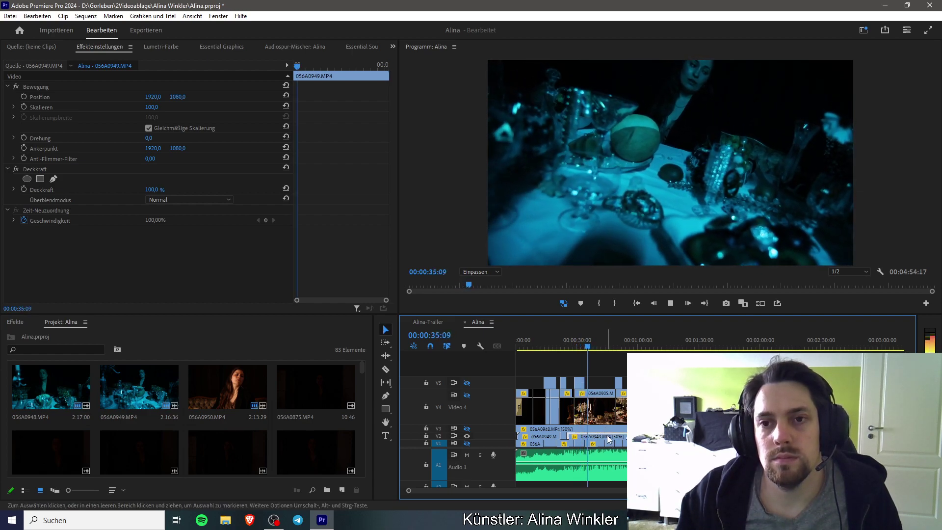
pyautogui.press('space')
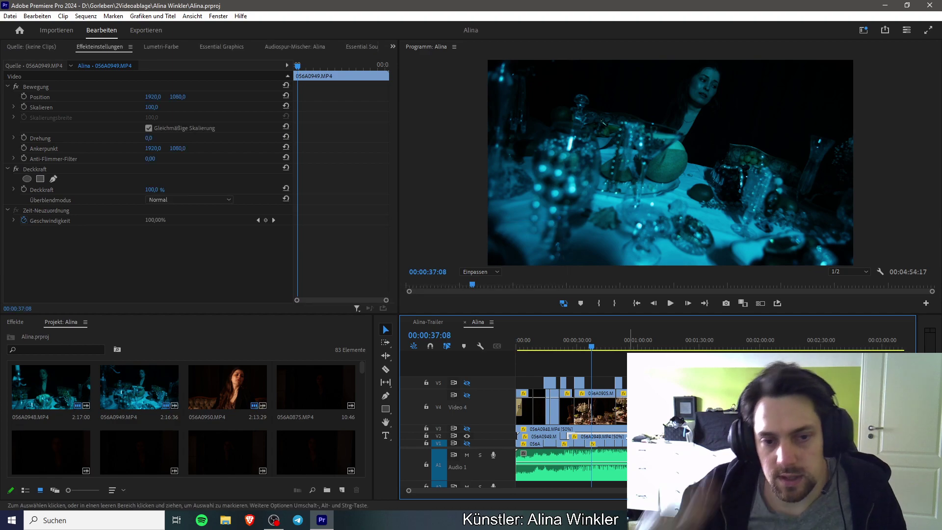
pyautogui.click(431, 348)
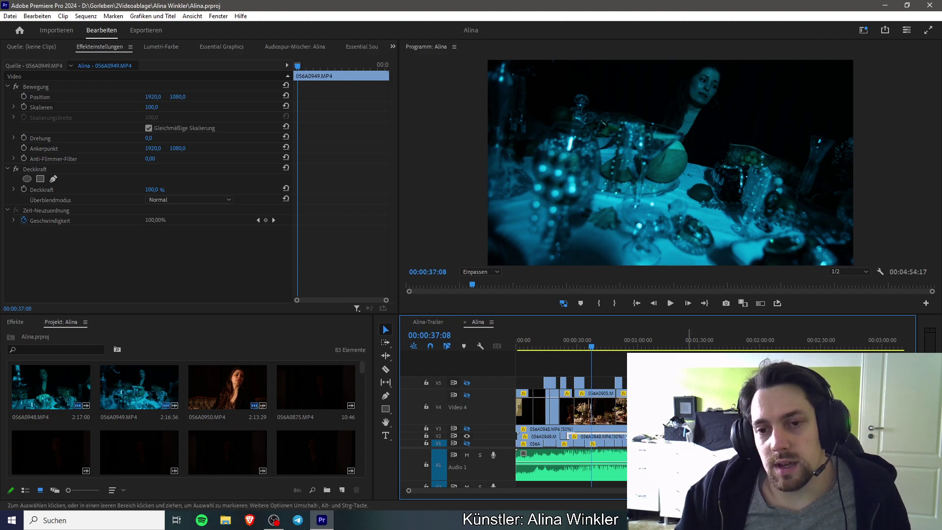
pyautogui.scroll(-1, 605, 418)
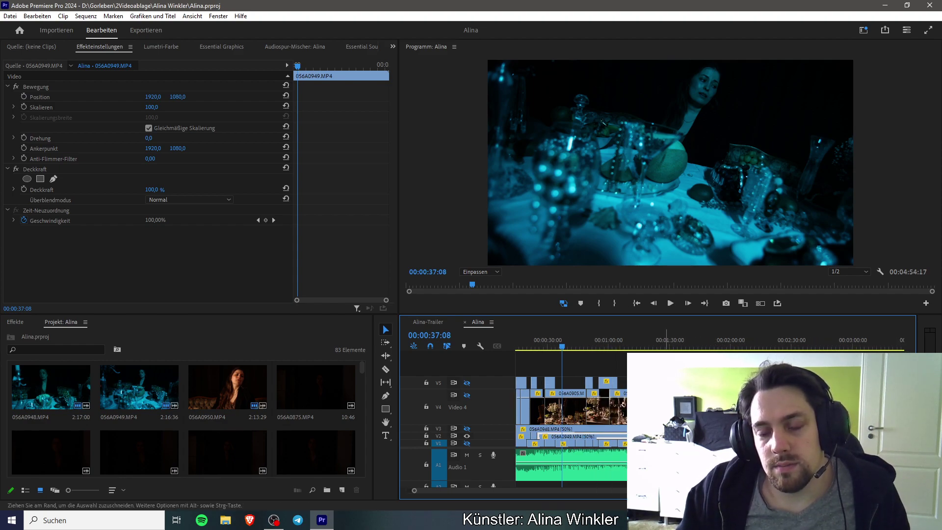
# Step: Review the take up to about 00:00:46, replay it from 00:00:42:12 and cut the V2 clip at 00:00:44:02
pyautogui.press('space')
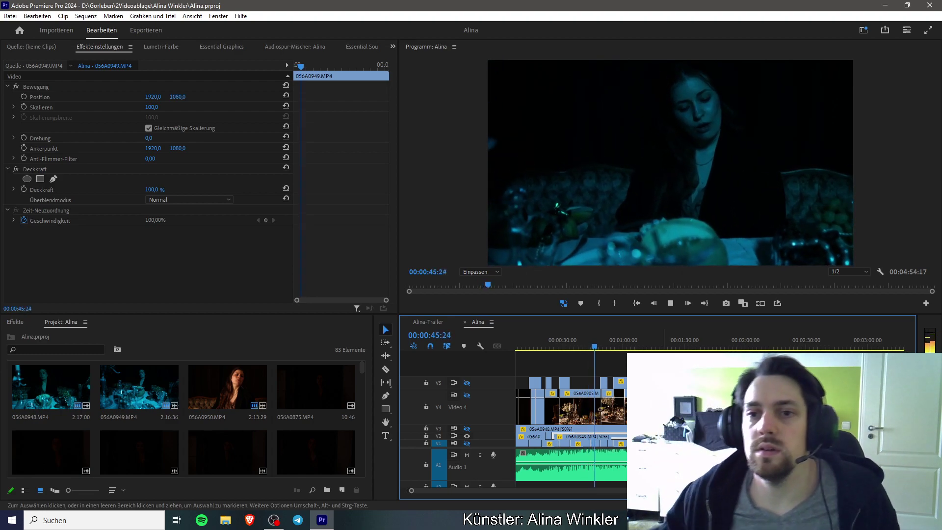
pyautogui.click(588, 347)
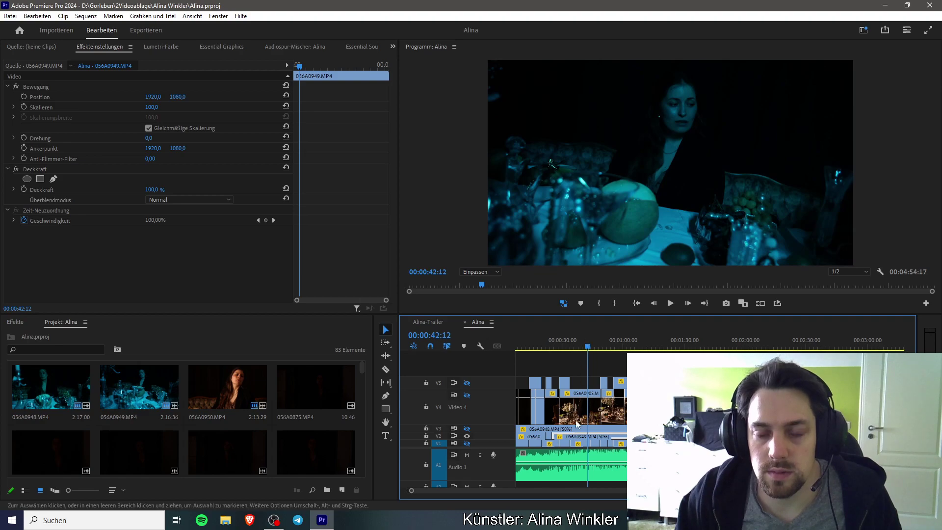
pyautogui.press('space')
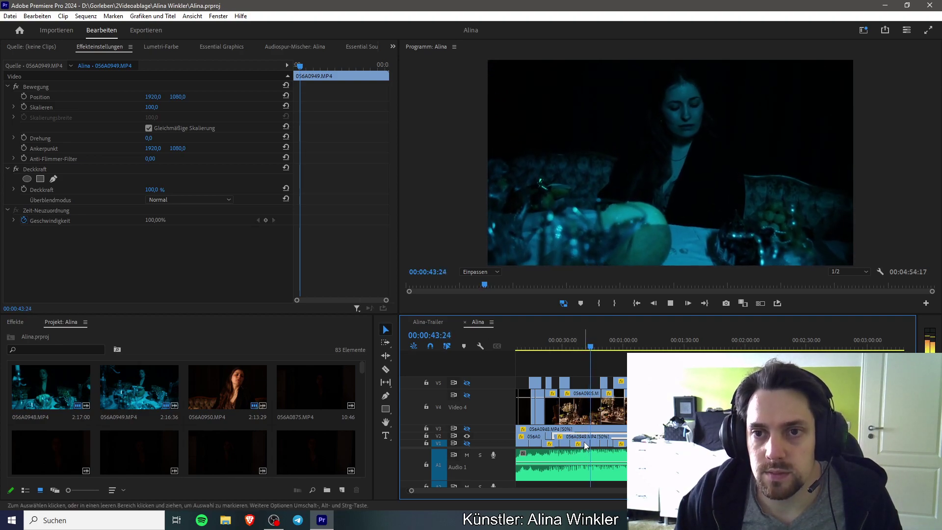
pyautogui.press('c')
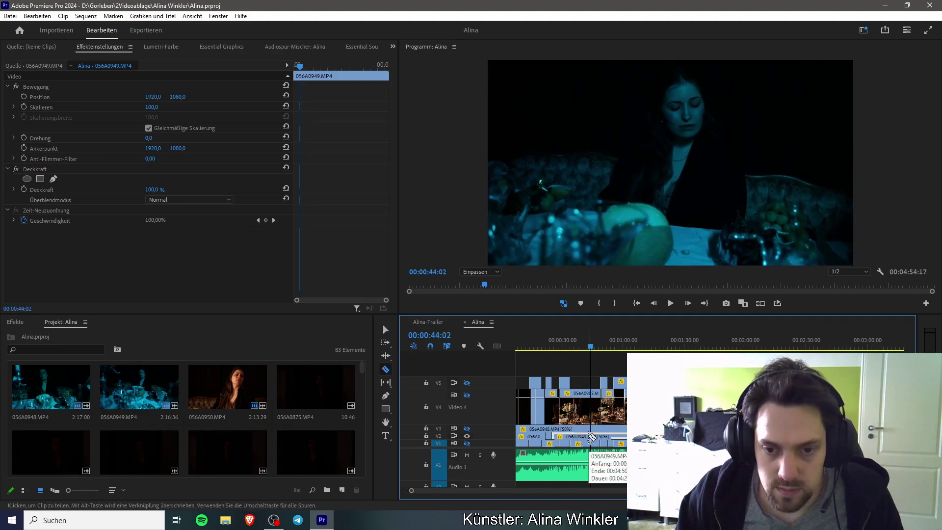
pyautogui.click(594, 436)
# Step: Play on to 00:00:48:07, cut the V2 clip there and copy the piece since the previous cut to V5
pyautogui.press('space')
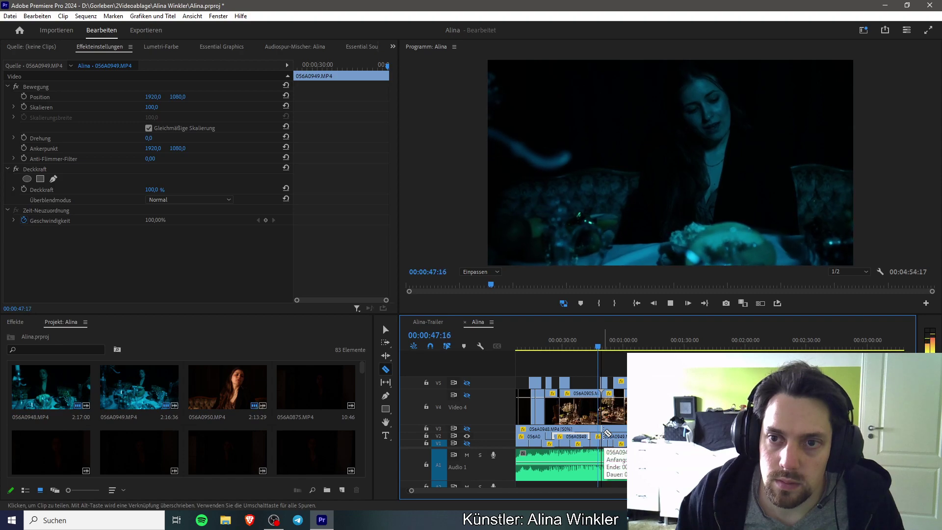
pyautogui.press('space')
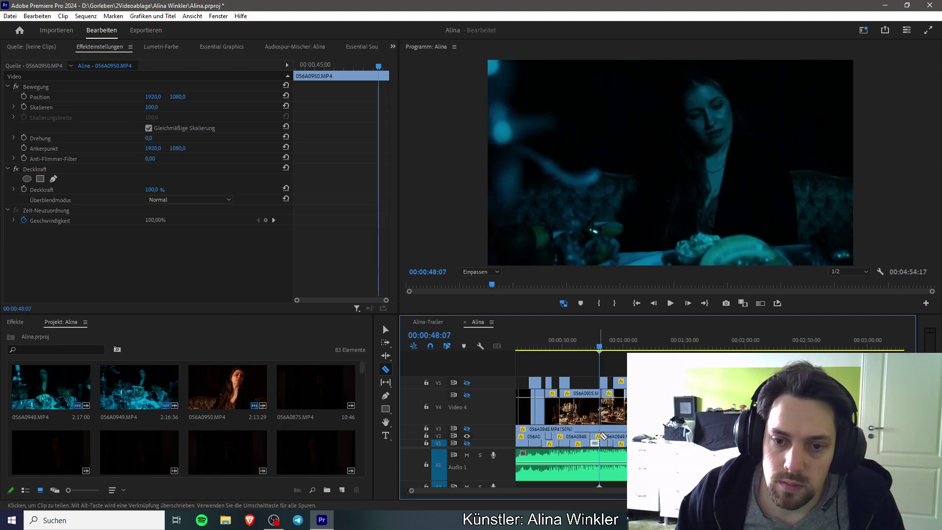
pyautogui.press('v')
pyautogui.moveTo(595, 441); pyautogui.dragTo(600, 387)
# Step: Play on past 00:00:54:02, return to 00:00:49:24 and briefly show track V5 to check it
pyautogui.press('space')
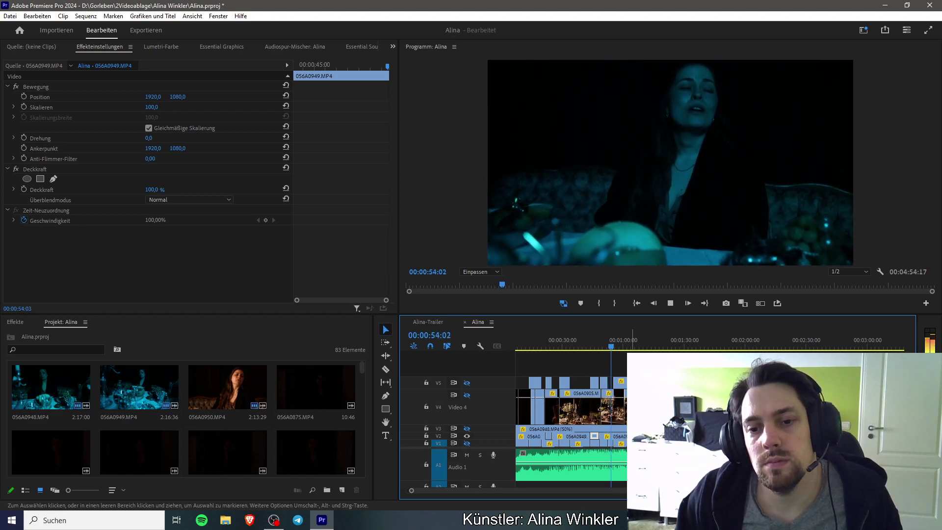
pyautogui.press('space')
pyautogui.click(603, 340)
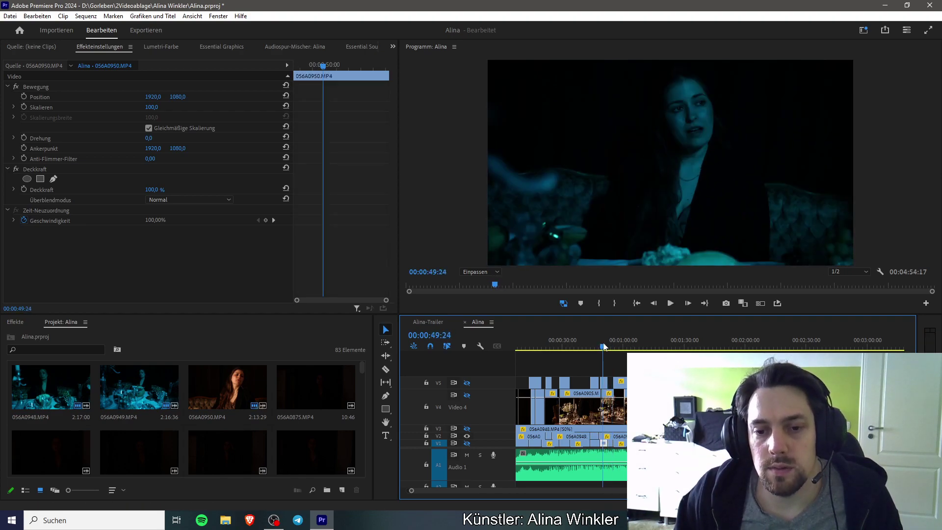
pyautogui.click(467, 396)
pyautogui.click(468, 383)
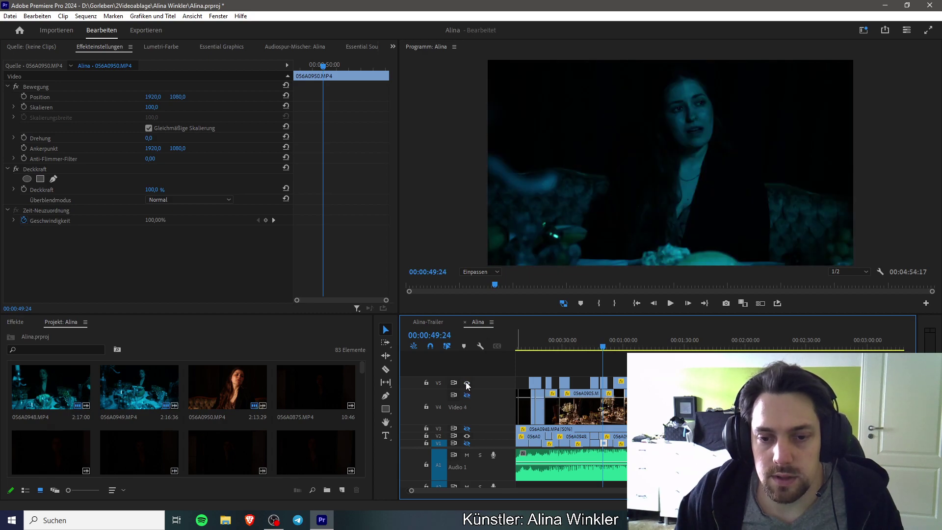
# Step: Review the take up to 00:01:22:14, cut the V2 clip at 00:01:14:04 and 00:01:19:16, and copy the piece between to V5
pyautogui.press('space')
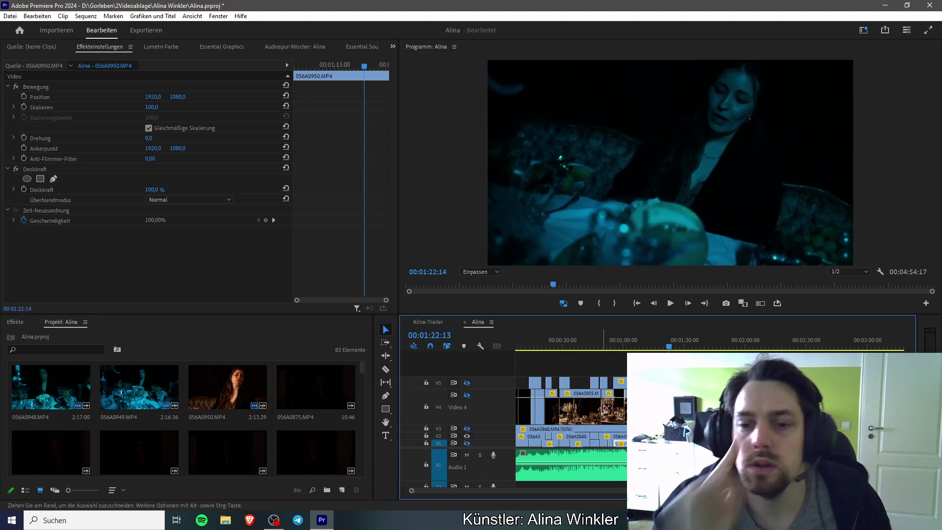
pyautogui.click(661, 347)
pyautogui.moveTo(661, 347); pyautogui.dragTo(643, 349)
pyautogui.press('space')
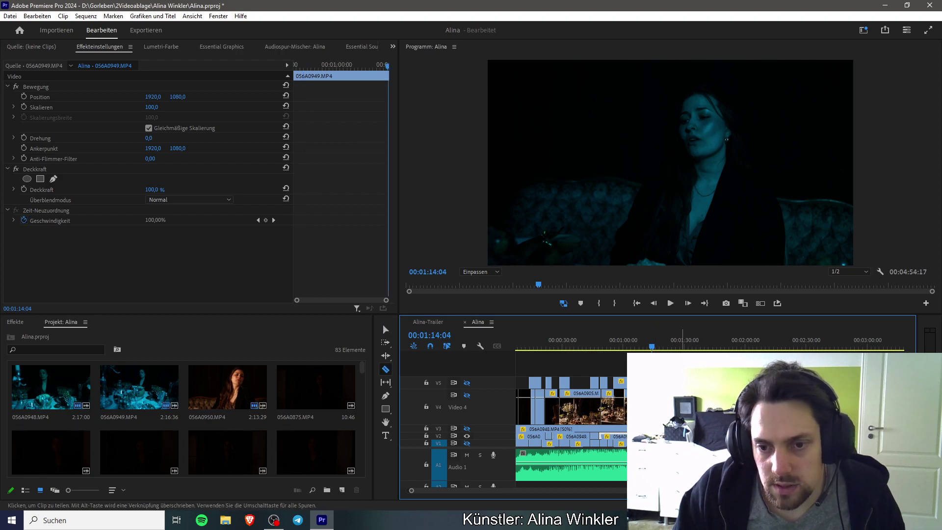
pyautogui.press('space')
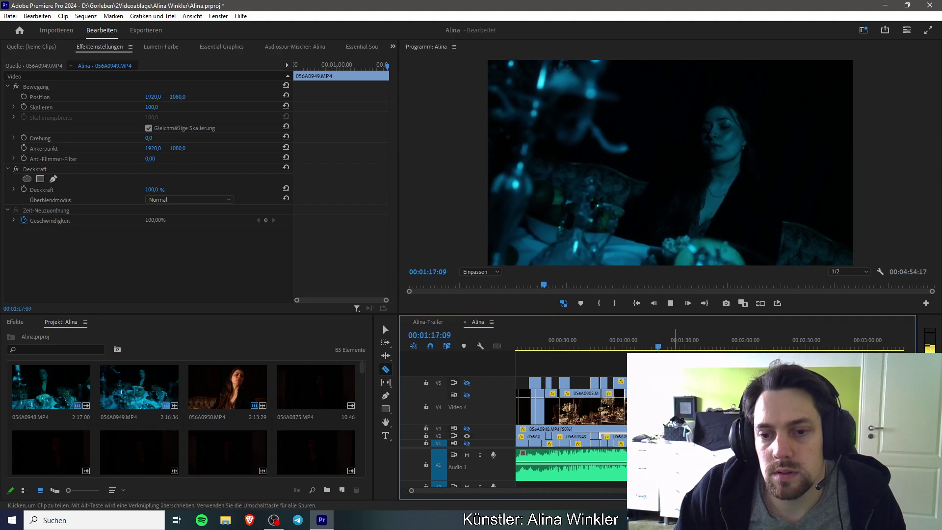
pyautogui.press('space')
pyautogui.press('v')
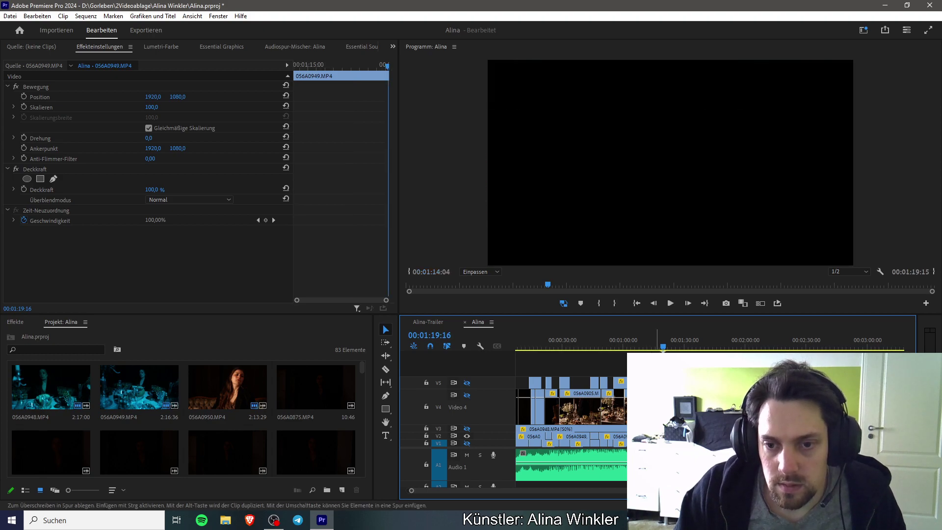
# Step: Play on, cut the V2 clip at 00:01:22:05 and 00:01:27:17, copy the piece between to V5 and save the project
pyautogui.press('space')
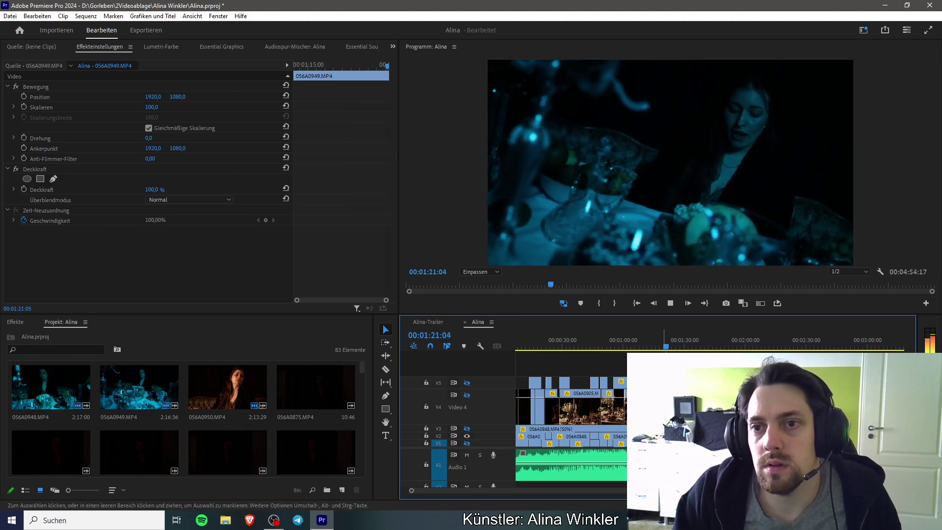
pyautogui.press('space')
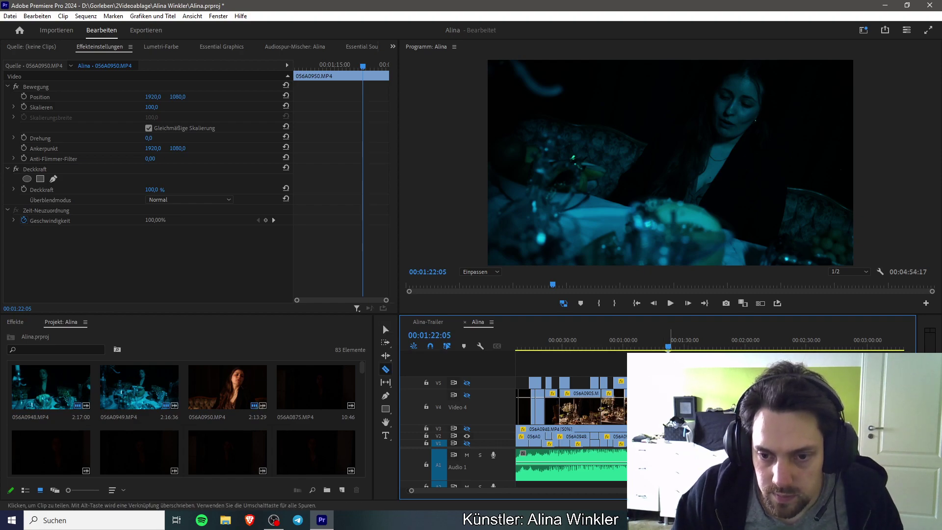
pyautogui.press('space')
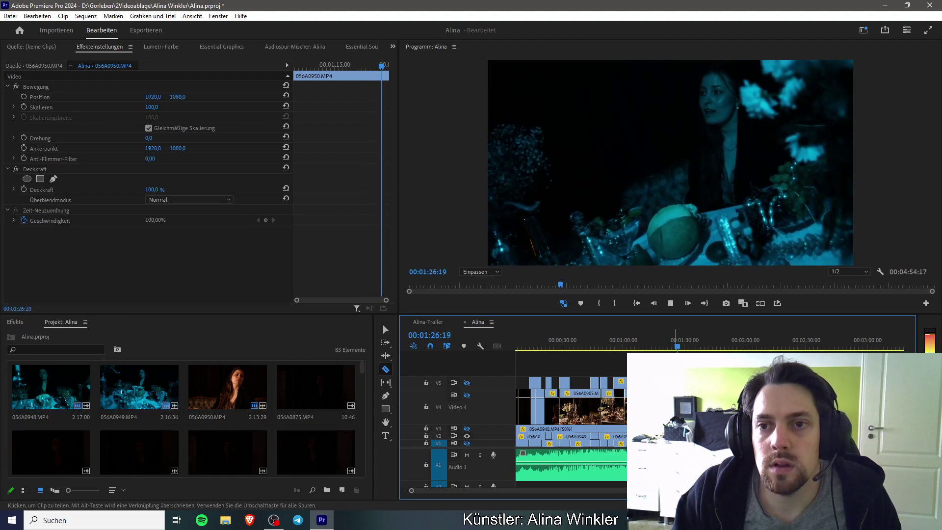
pyautogui.press('space')
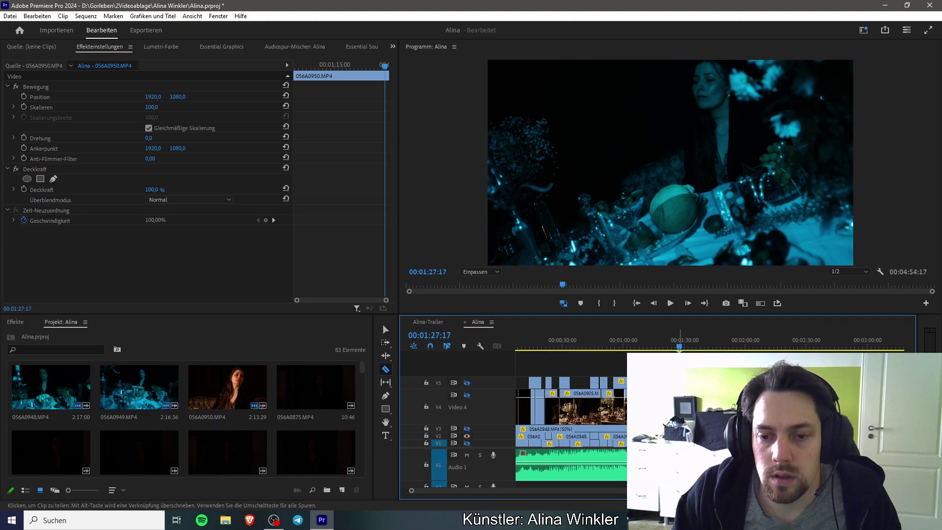
pyautogui.press('v')
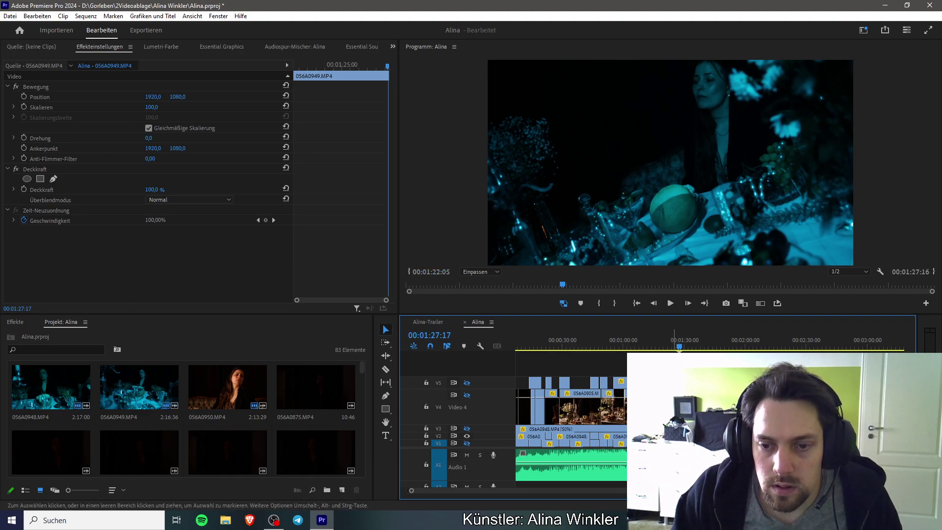
pyautogui.hotkey('ctrl', 's')
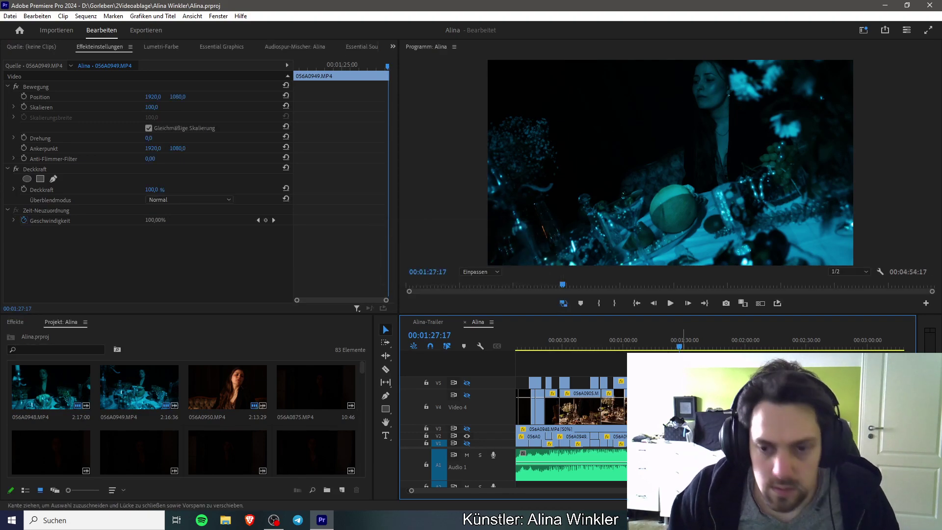
# Step: Review the take up to 00:01:39:19, go back and cut the V2 clip around 00:01:37, and resume playback
pyautogui.press('space')
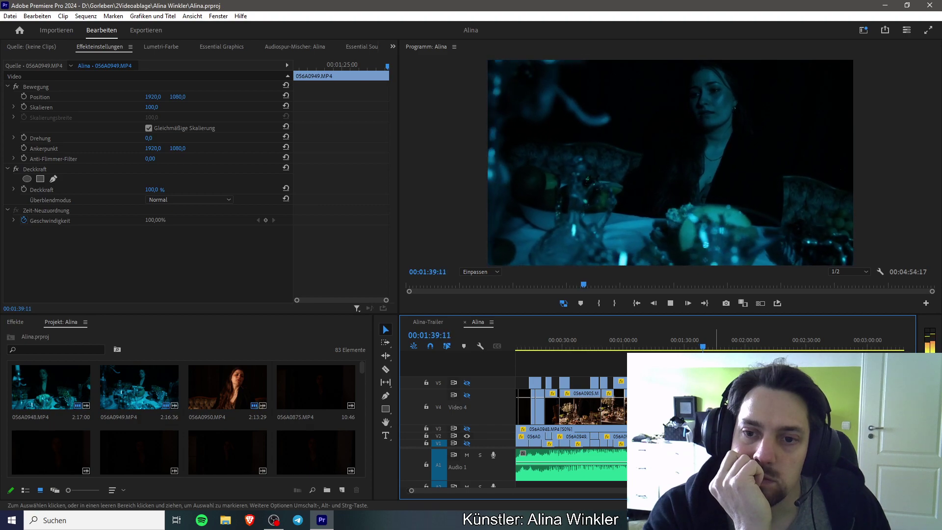
pyautogui.press('space')
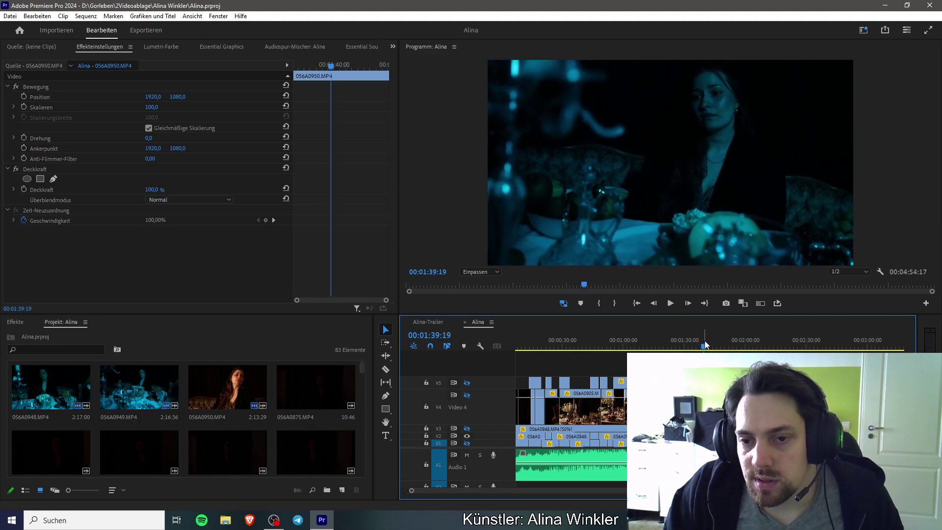
pyautogui.press('Up')
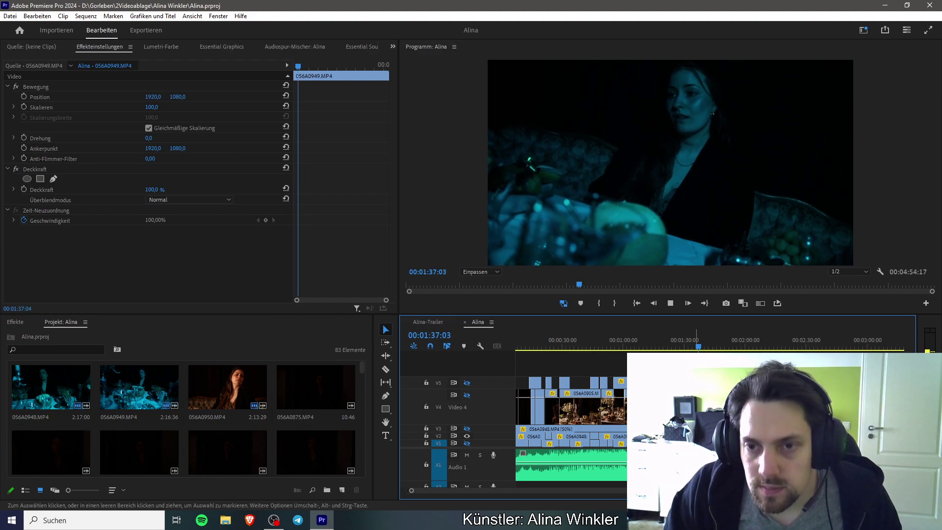
pyautogui.press('space')
pyautogui.press('c')
pyautogui.press('space')
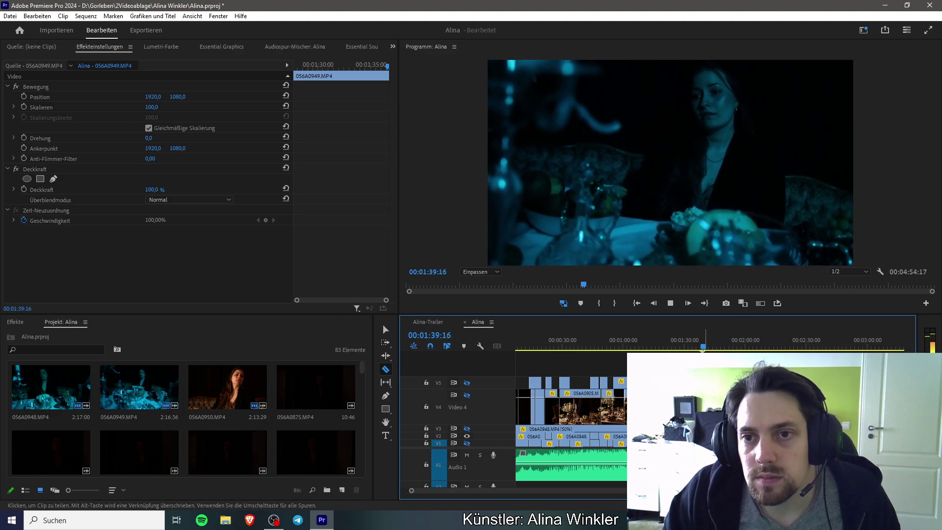
# Step: Stop playback at 00:01:41:09, cut the V2 clip there, copy the piece before it to V5 and save the project
pyautogui.press('space')
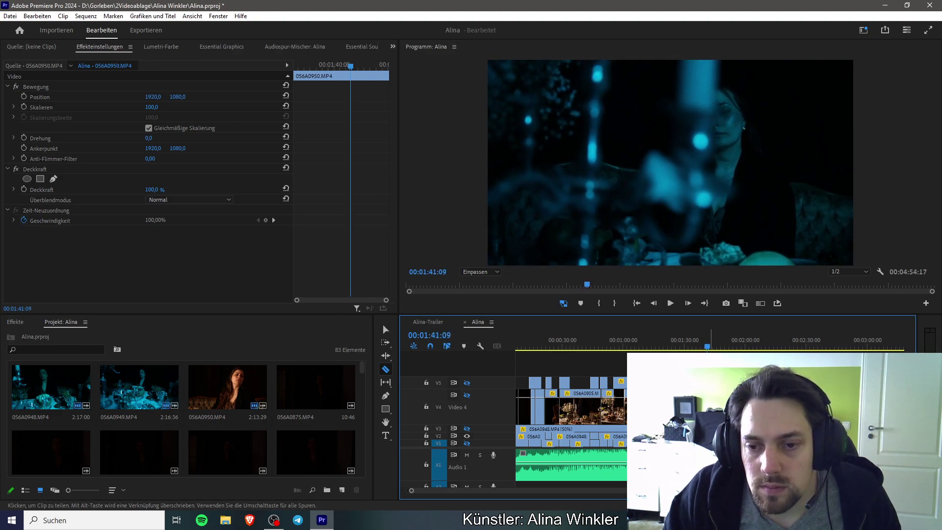
pyautogui.press('v')
pyautogui.moveTo(702, 436); pyautogui.dragTo(699, 436)
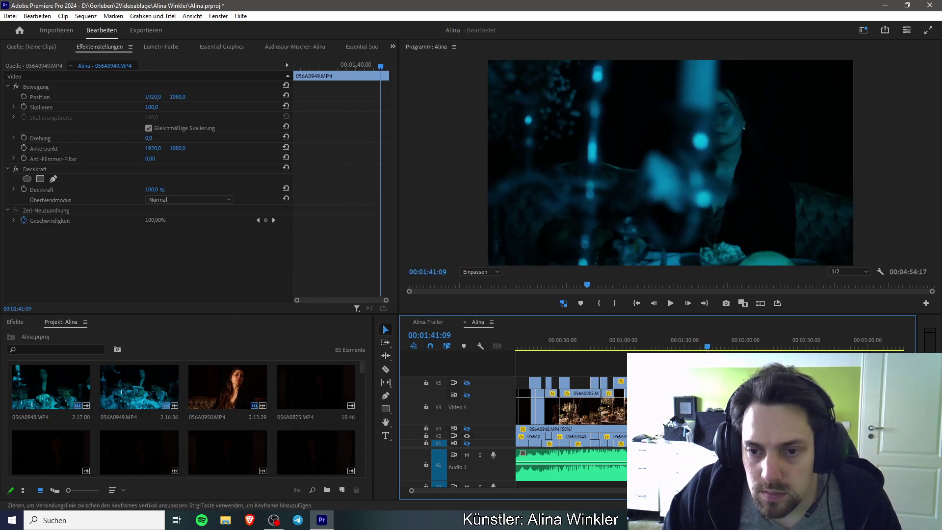
pyautogui.hotkey('ctrl', 's')
# Step: Review the take up to 00:01:54:15, go back and cut the V2 clip around 00:01:53
pyautogui.press('space')
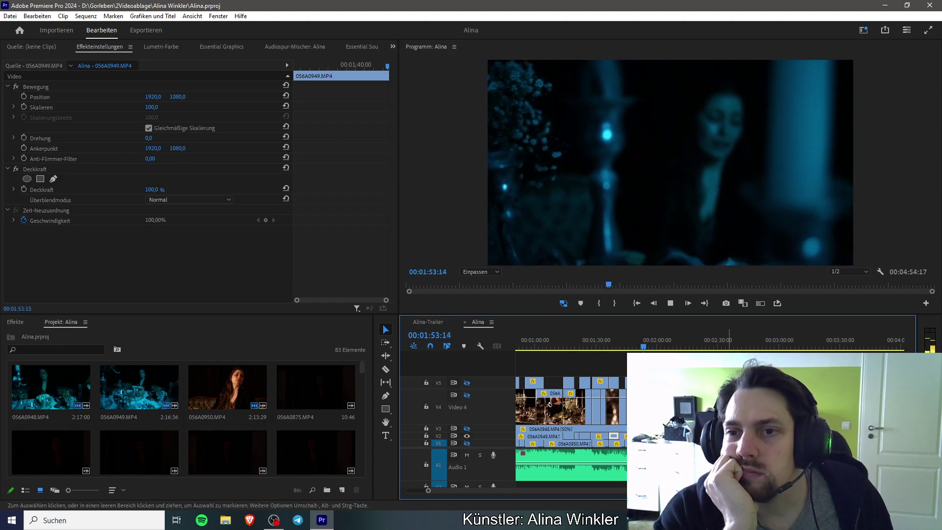
pyautogui.press('space')
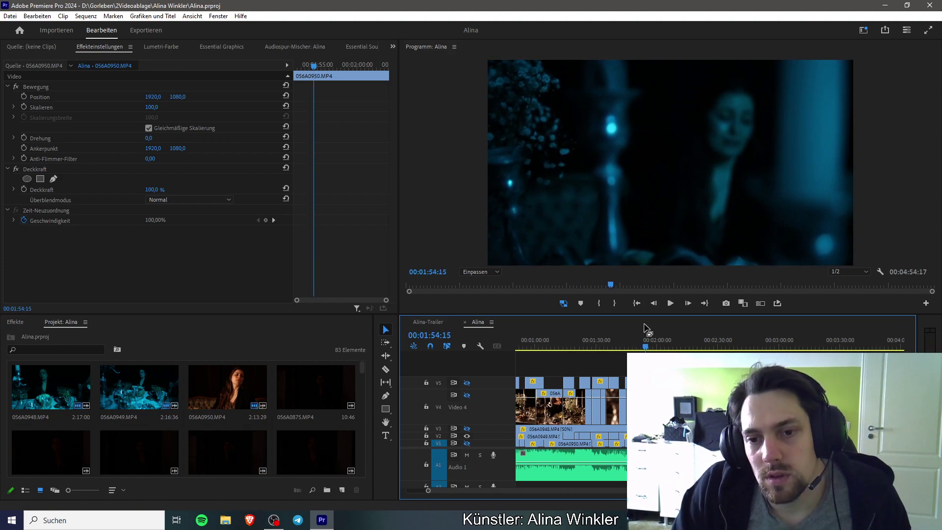
pyautogui.press('j')
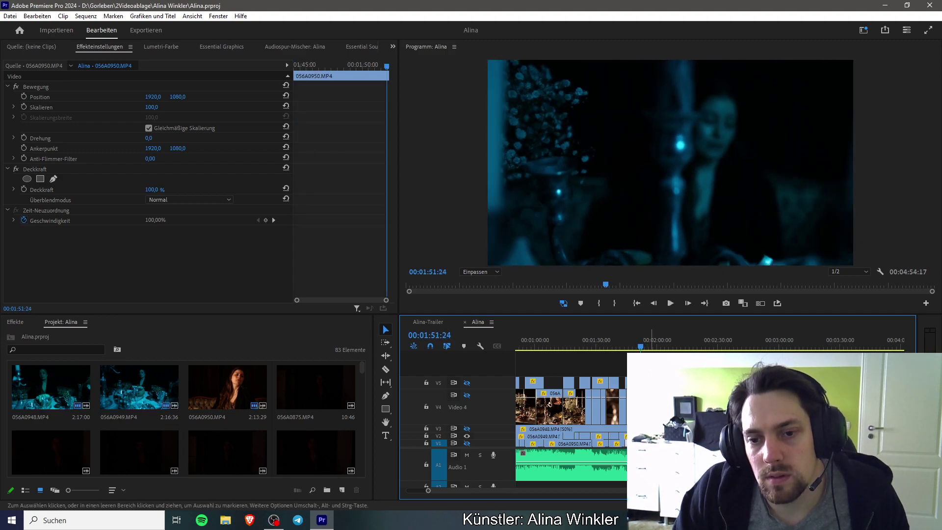
pyautogui.press('l')
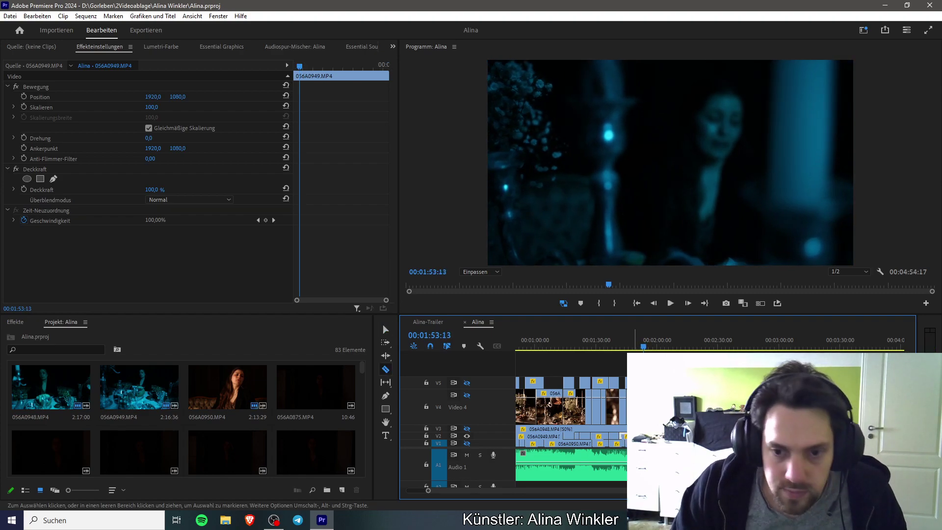
pyautogui.hotkey('ctrl', 'k')
# Step: Play on, cut the V2 clip at 00:02:04:21, copy the piece before it to V5 and save the project
pyautogui.press('l')
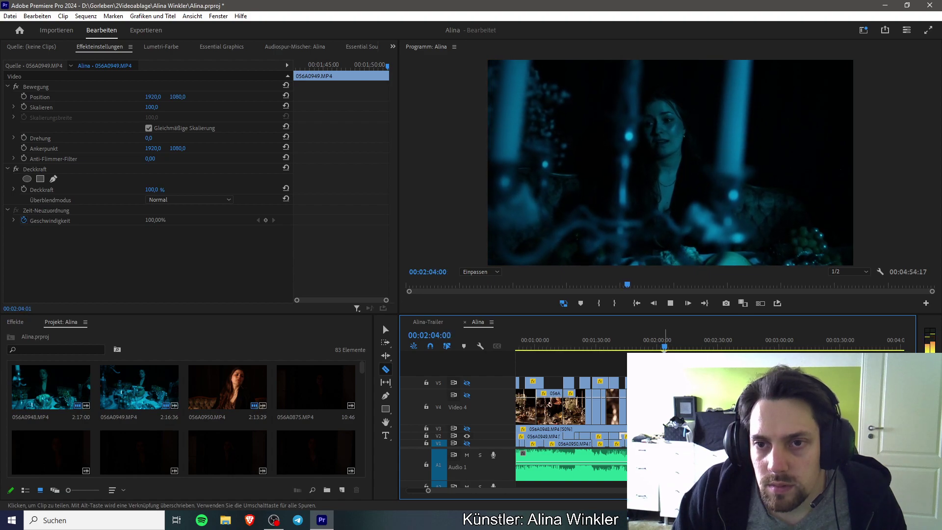
pyautogui.press('space')
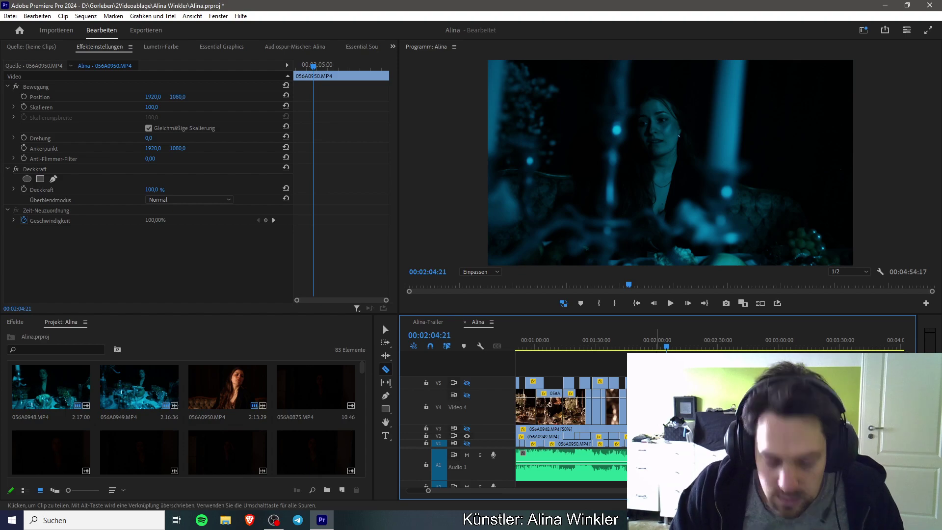
pyautogui.press('v')
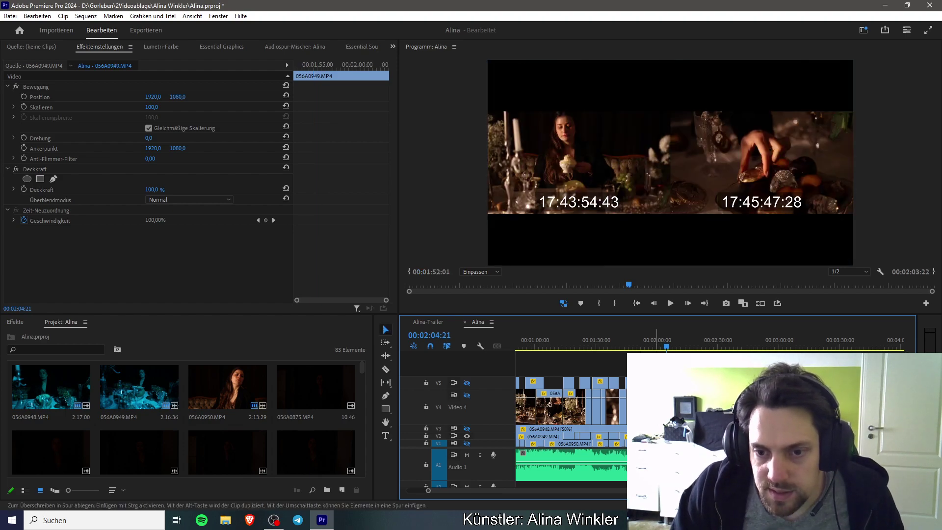
pyautogui.hotkey('ctrl', 's')
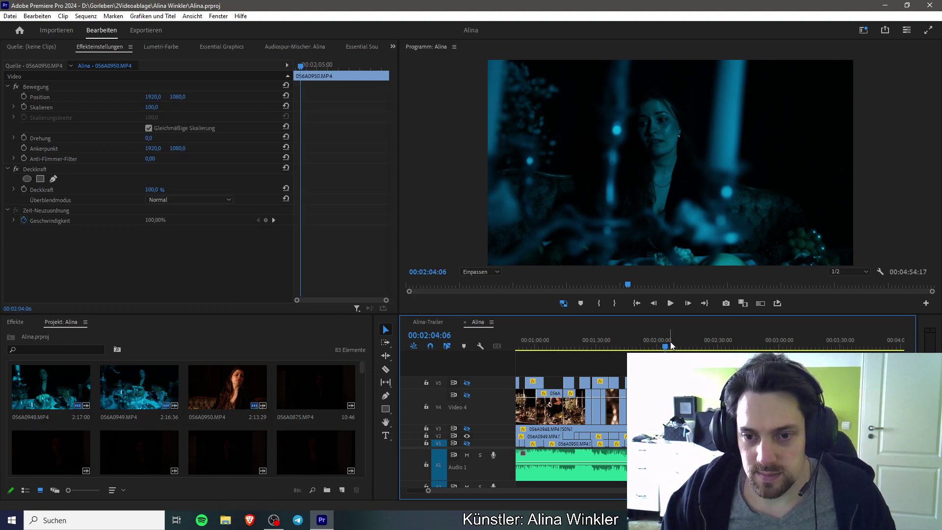
# Step: Review the take up to 00:02:30:01, replay it from before 00:02:24:01 and cut the V2 clip at 00:02:27:10
pyautogui.press('space')
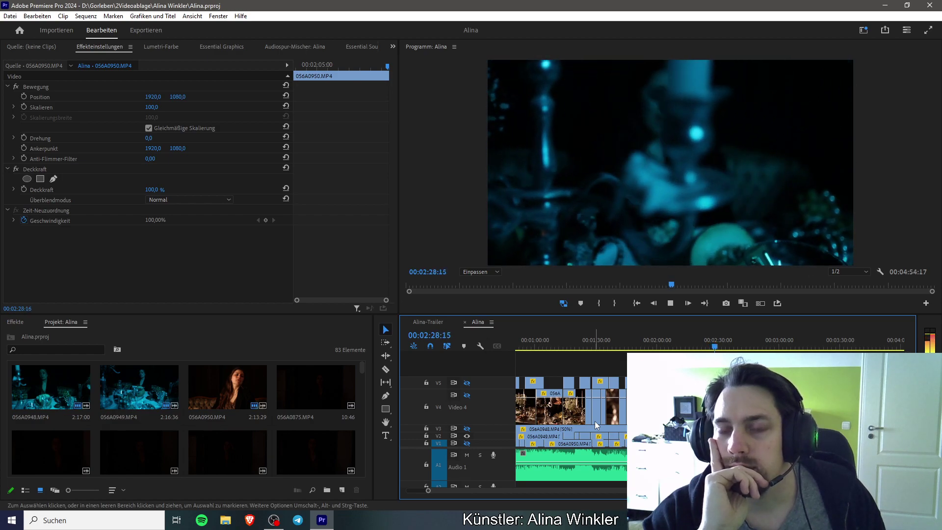
pyautogui.press('space')
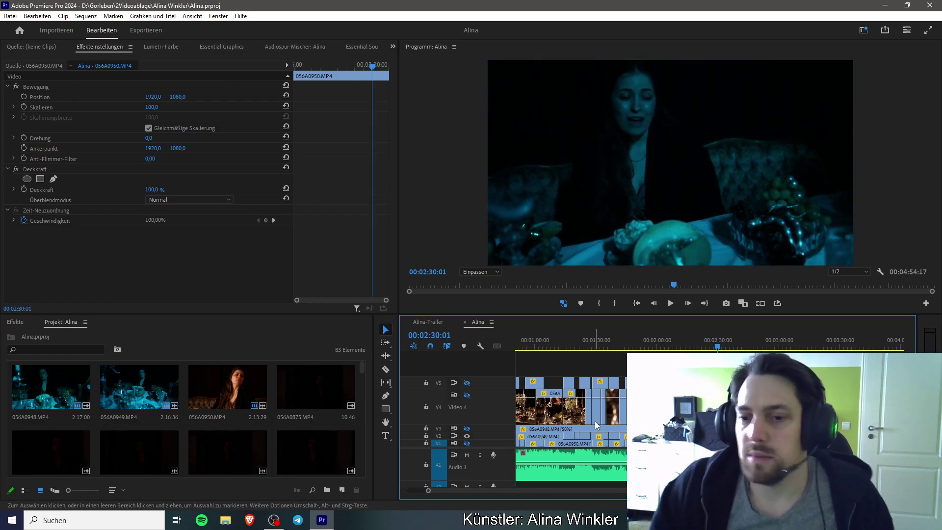
pyautogui.click(707, 347)
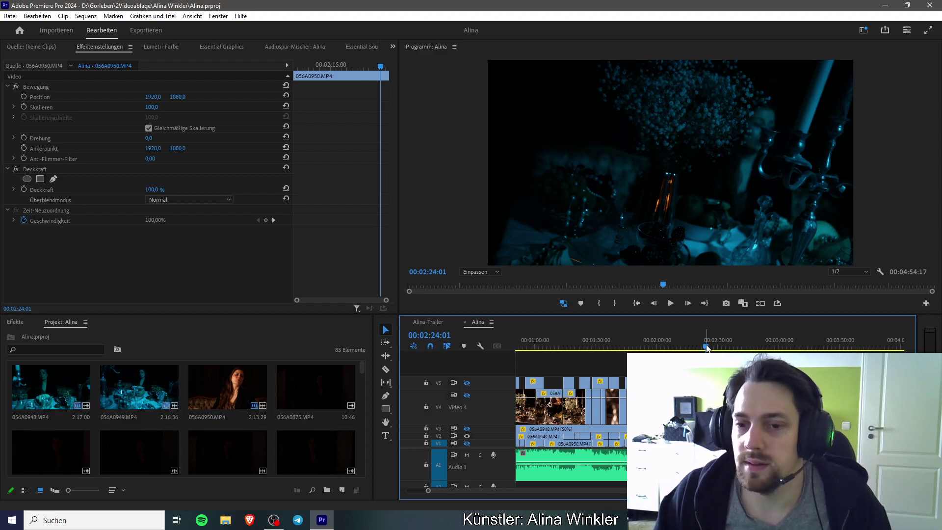
pyautogui.press('Up')
pyautogui.press('space')
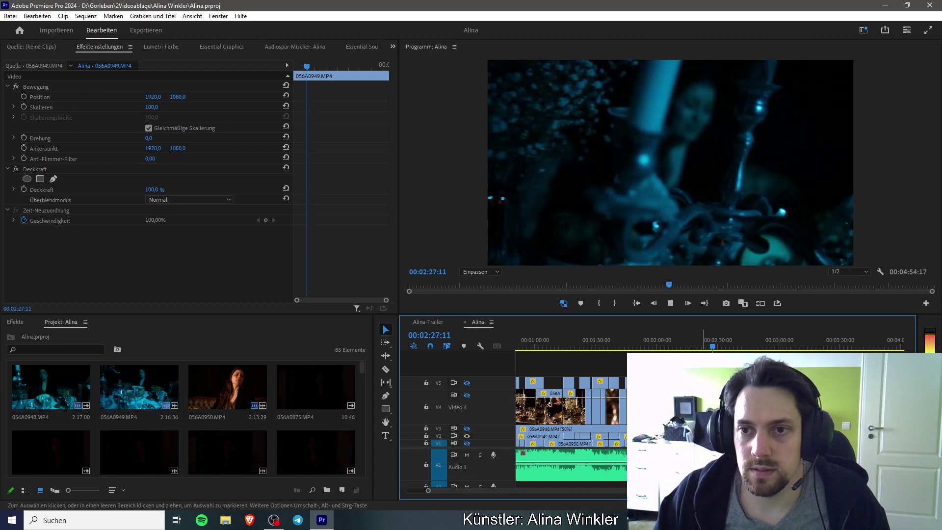
pyautogui.press('space')
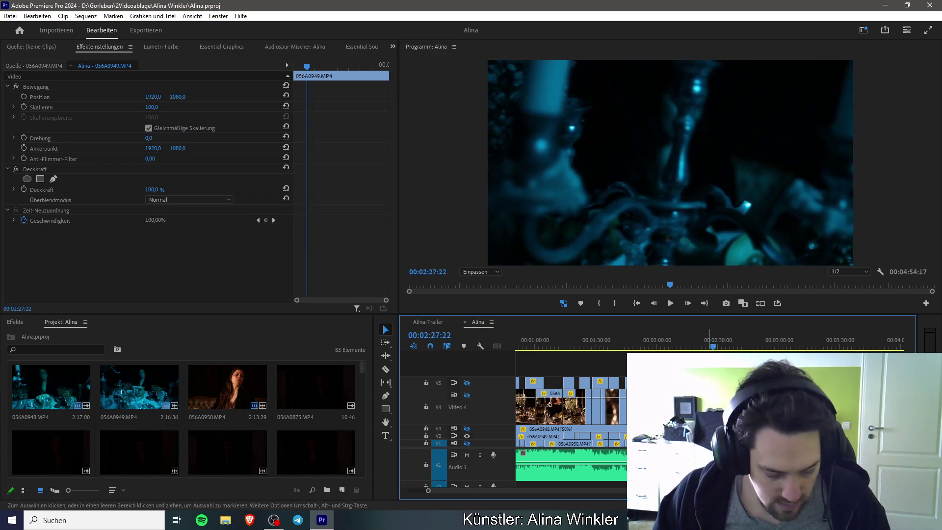
pyautogui.press('j')
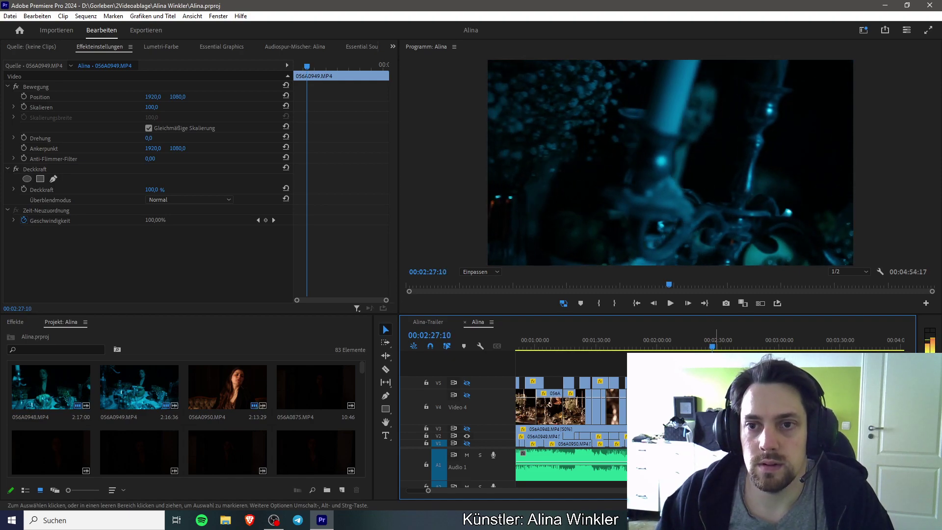
pyautogui.press('c')
# Step: Play on, cut the V2 clip at 00:02:33:19, copy the piece before it to a new track V6 and save the project
pyautogui.press('l')
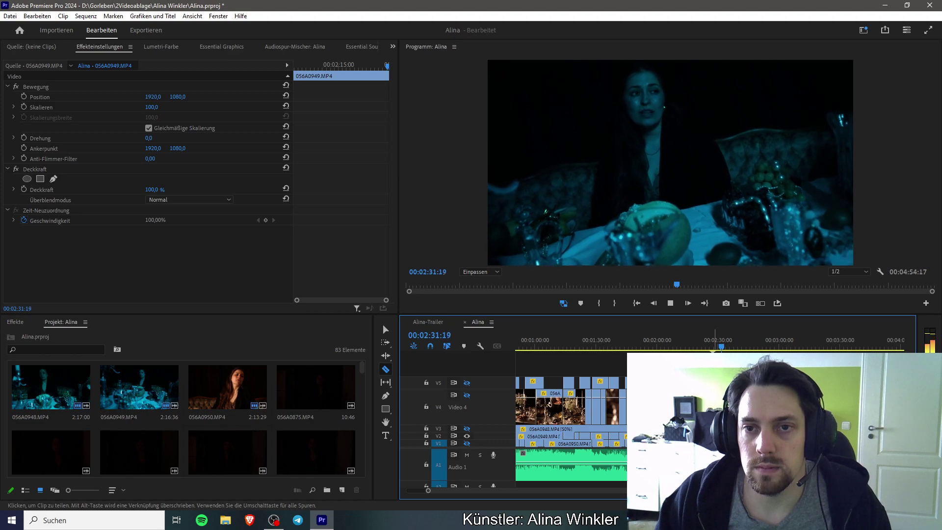
pyautogui.press('k')
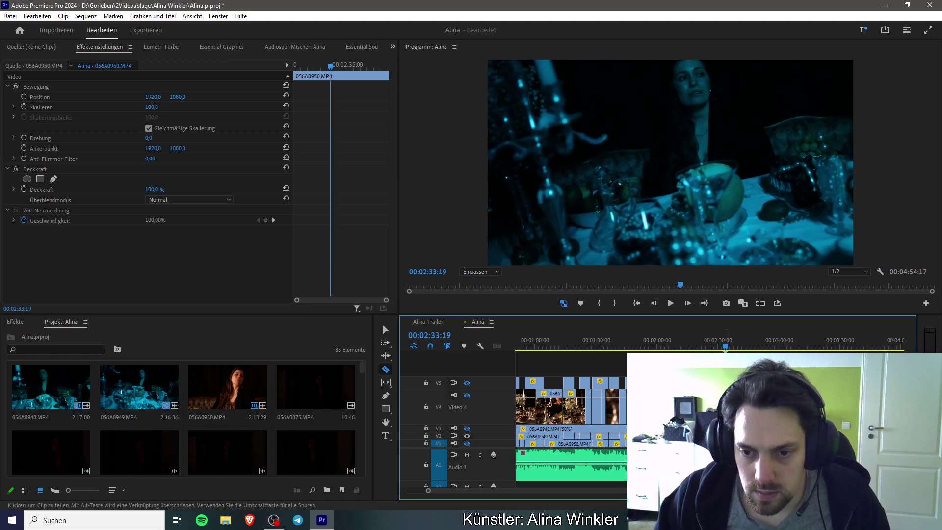
pyautogui.press('v')
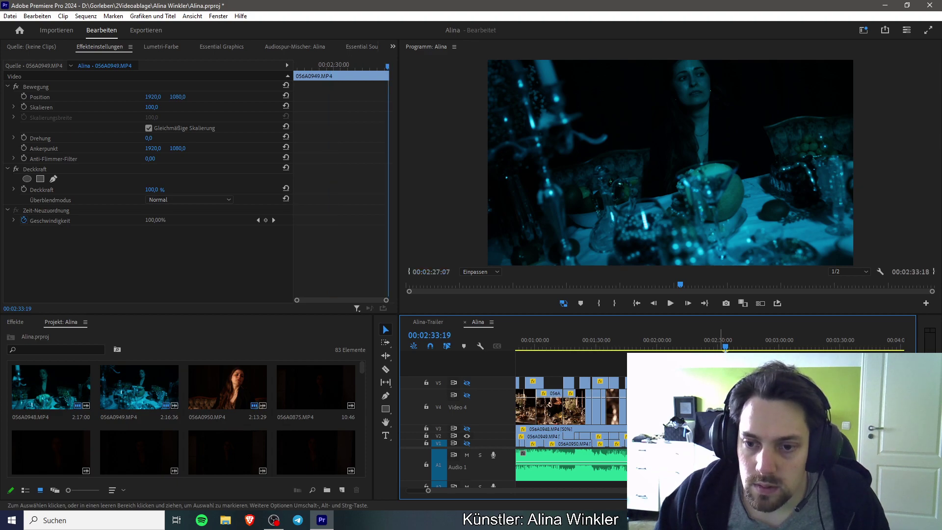
pyautogui.moveTo(539, 436); pyautogui.dragTo(540, 436)
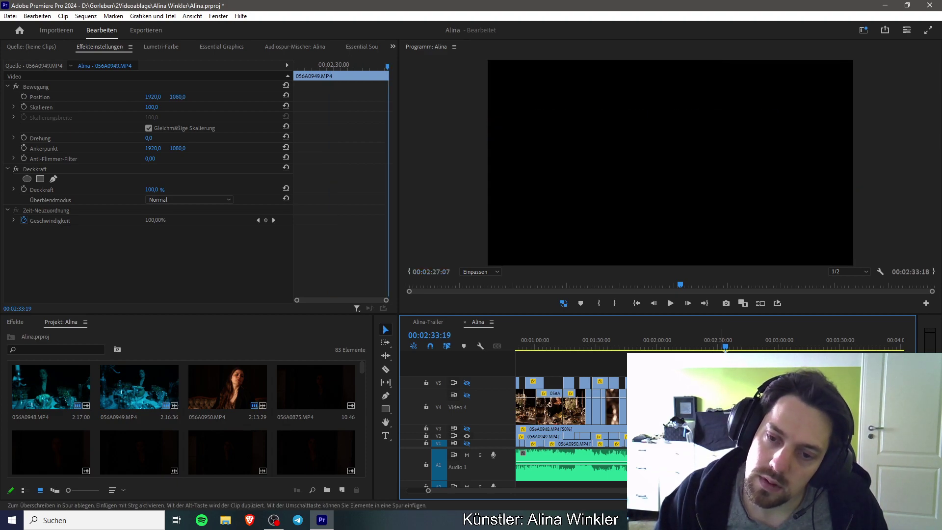
pyautogui.moveTo(540, 436); pyautogui.dragTo(722, 348)
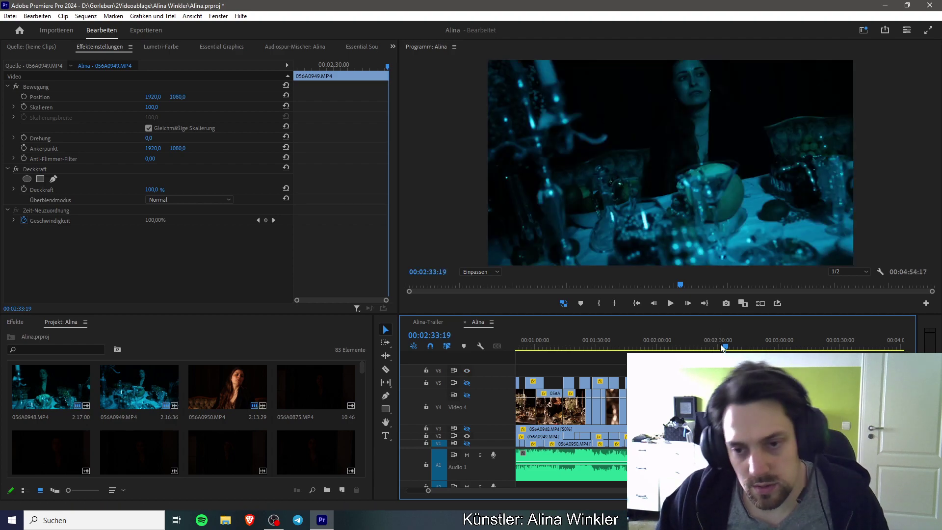
pyautogui.hotkey('ctrl', 's')
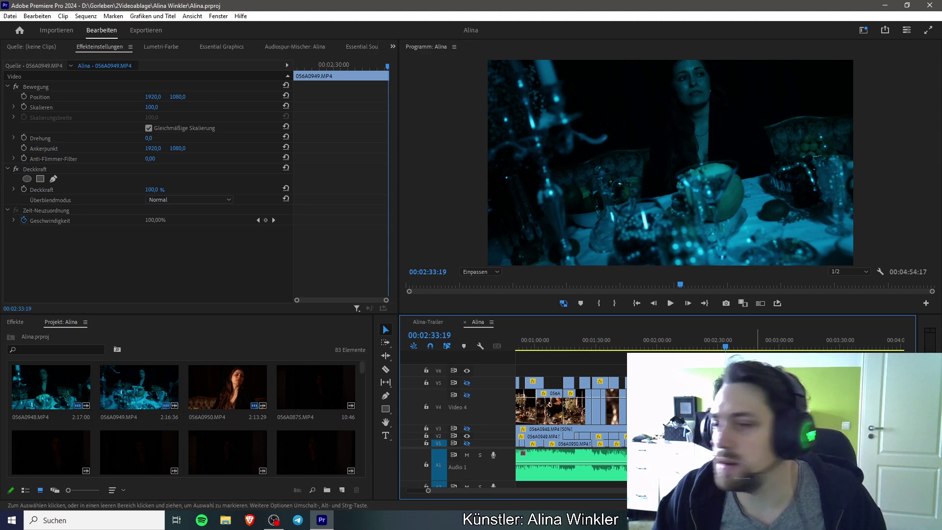
# Step: Review the take up to 00:02:49:00, go back and cut the V2 clip at 00:02:43:10
pyautogui.hscroll(5, 569, 402)
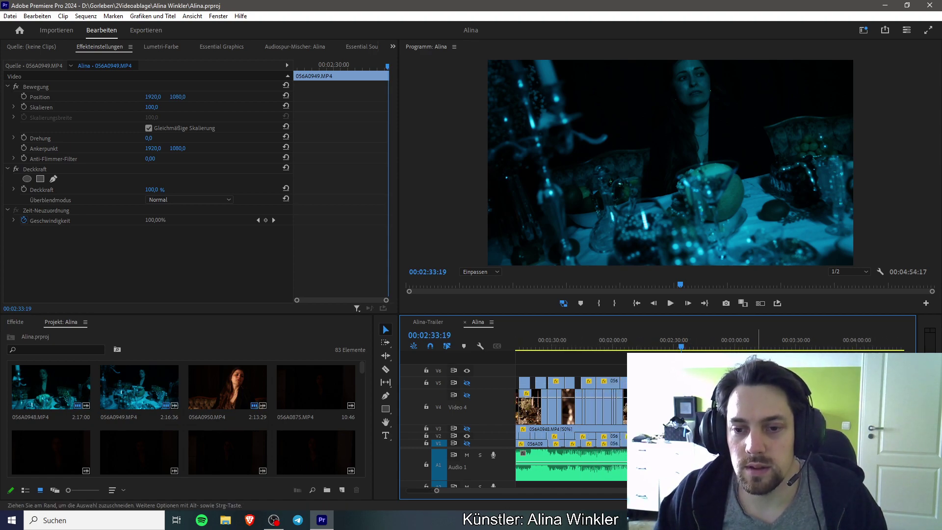
pyautogui.hscroll(2, 569, 403)
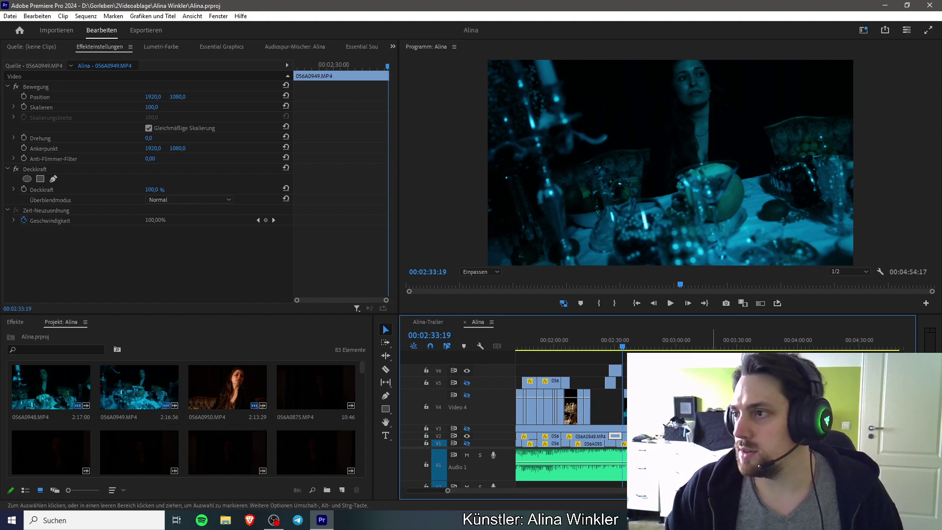
pyautogui.press('space')
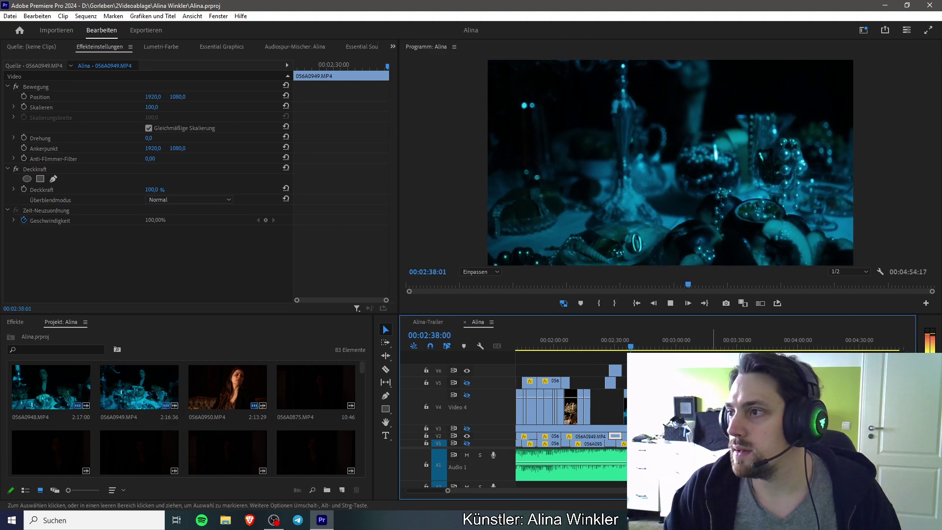
pyautogui.press('space')
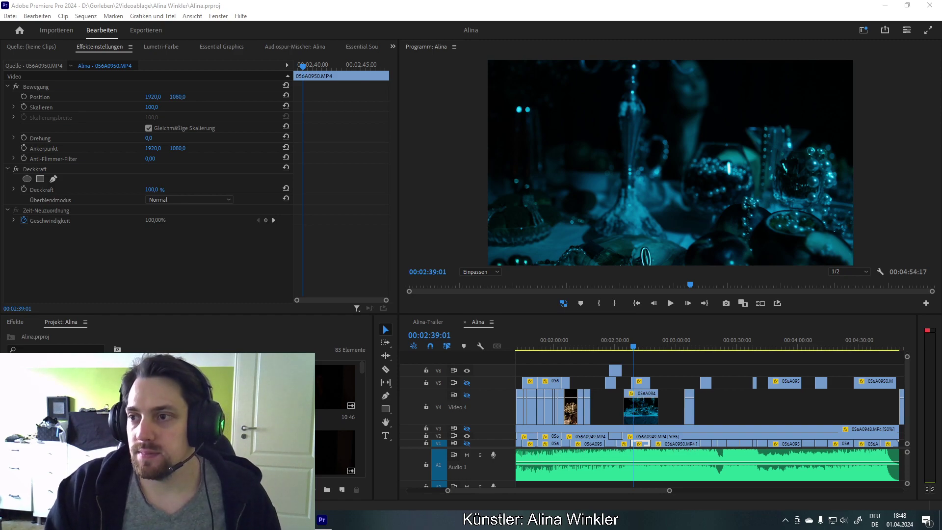
pyautogui.click(620, 8)
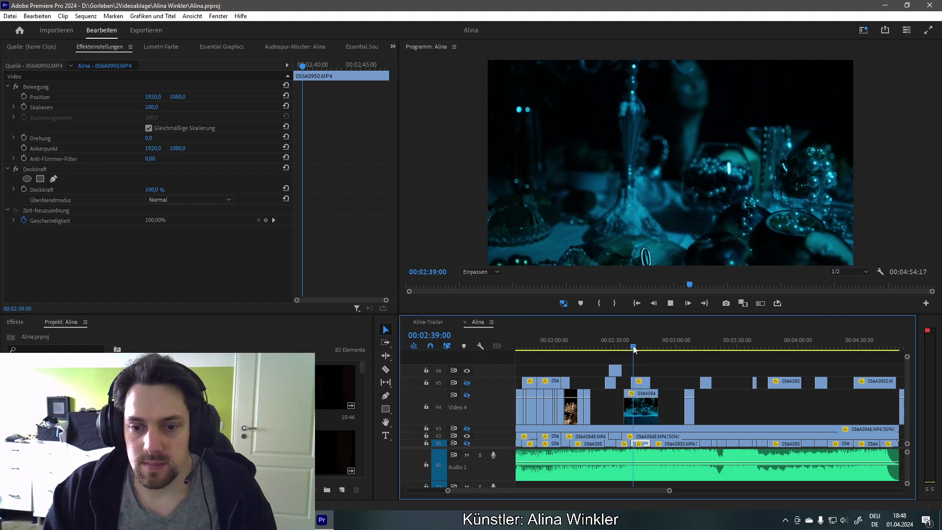
pyautogui.press('space')
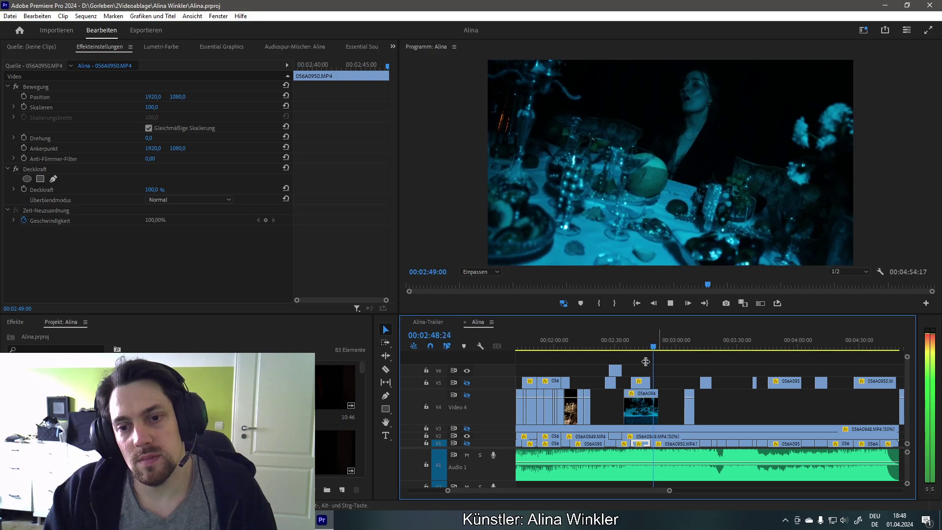
pyautogui.click(642, 342)
pyautogui.press('space')
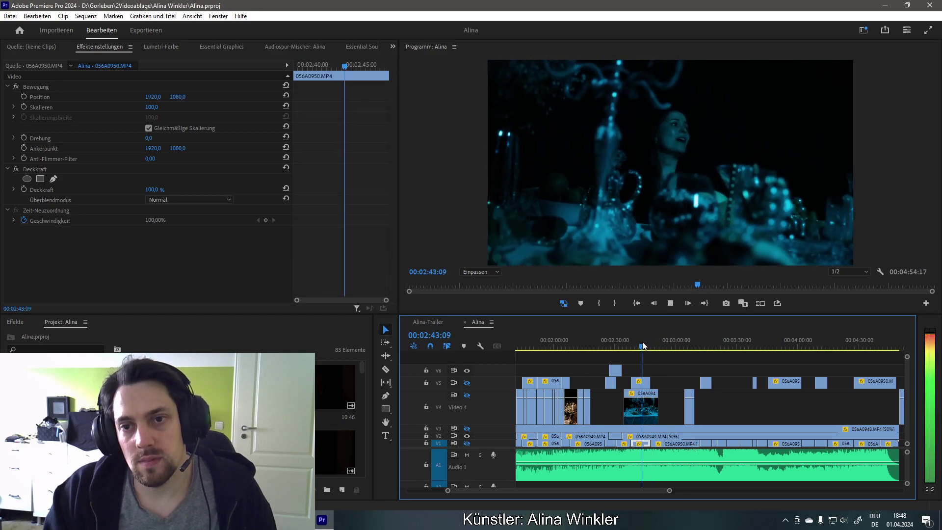
pyautogui.click(632, 437)
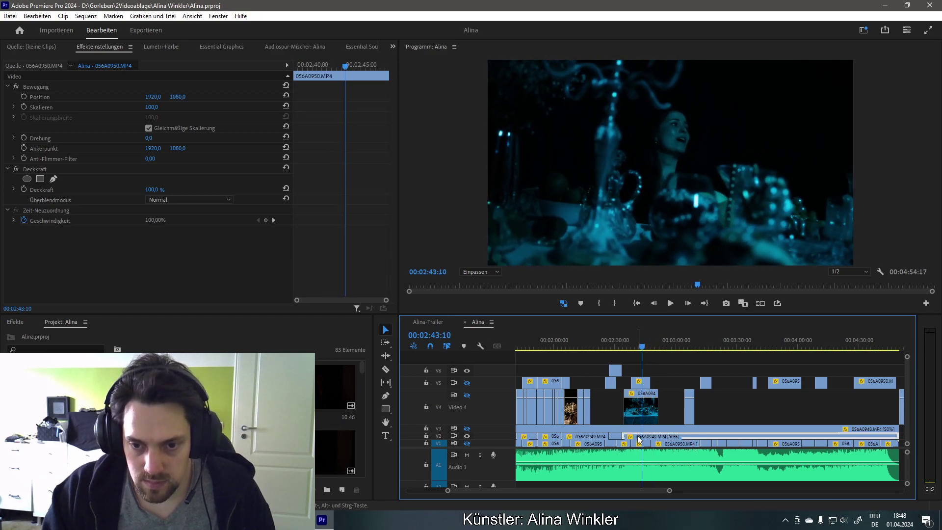
pyautogui.press('c')
pyautogui.click(643, 436)
# Step: Play on, cut the V2 clip at 00:02:50:14 and copy the piece before it to V6
pyautogui.press('space')
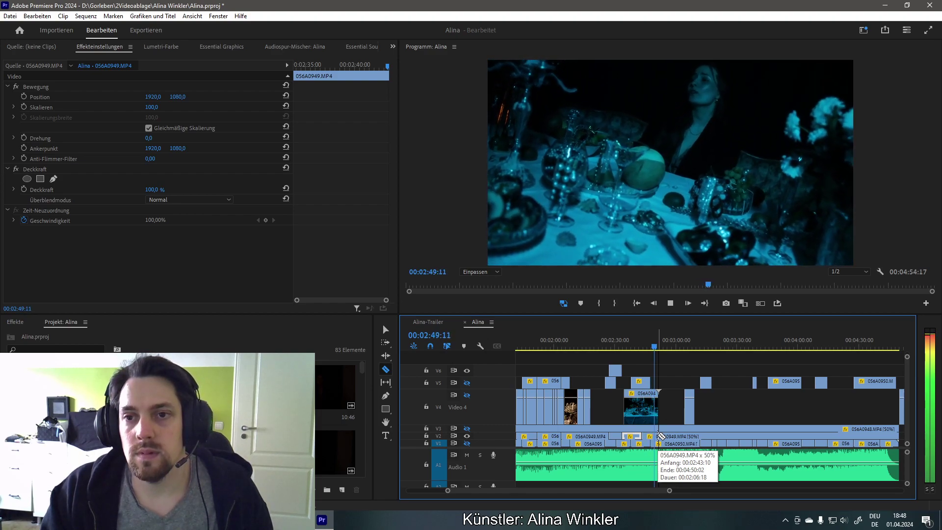
pyautogui.press('space')
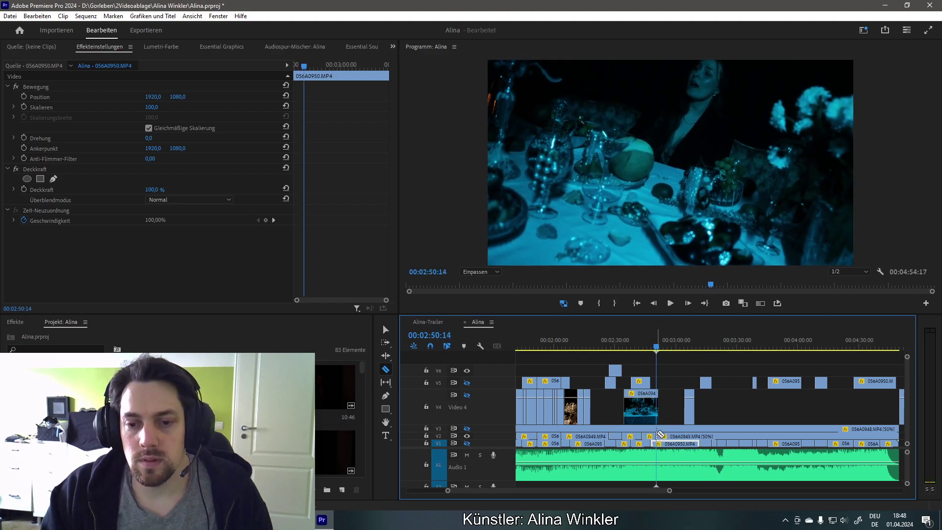
pyautogui.press('v')
pyautogui.moveTo(651, 438); pyautogui.dragTo(652, 376)
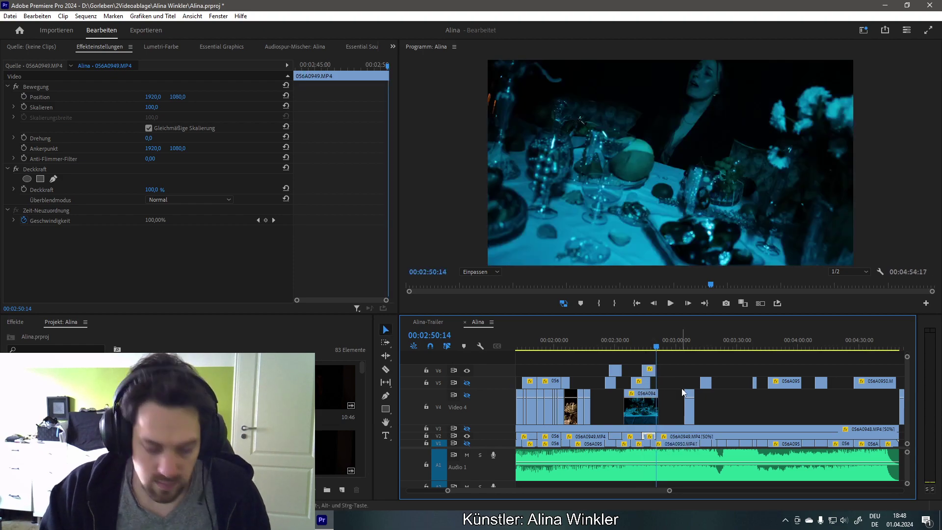
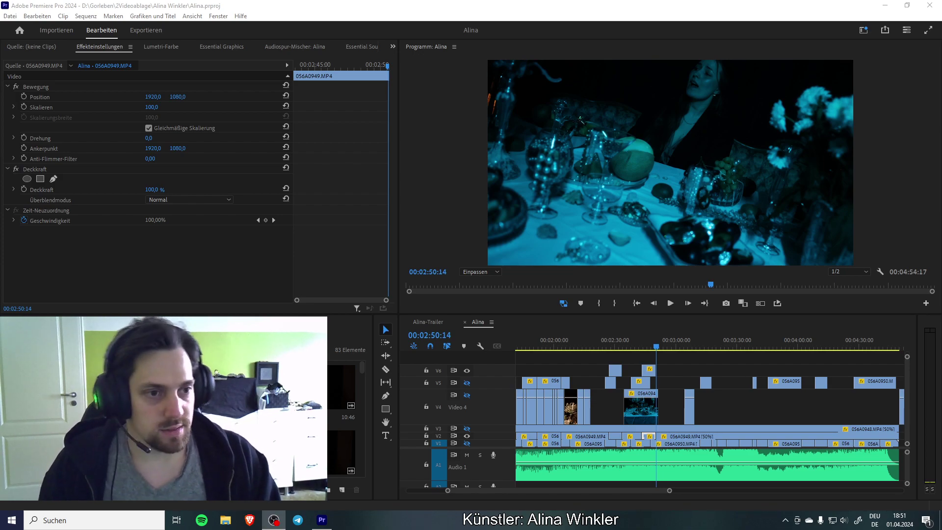
pyautogui.click(617, 30)
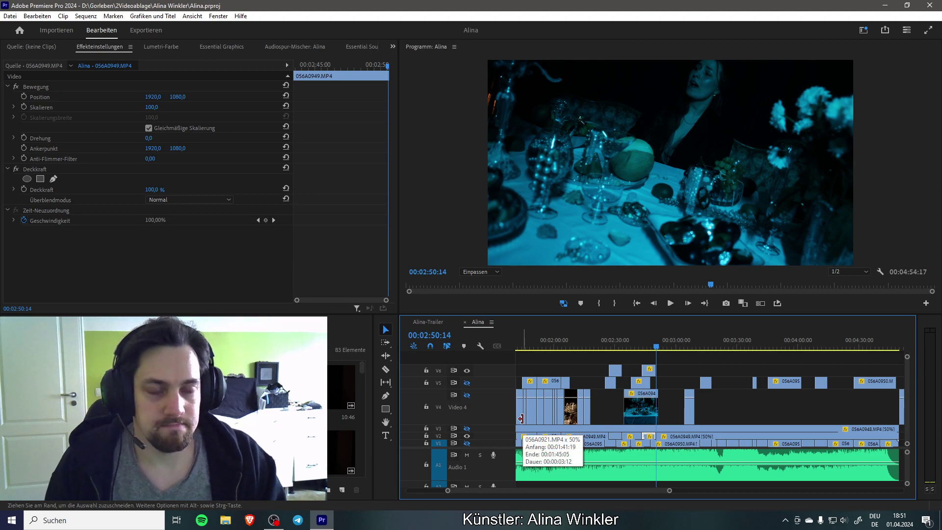
# Step: Review the take up to 00:03:01:23 and cut the V2 clip there
pyautogui.click(658, 347)
pyautogui.press('space')
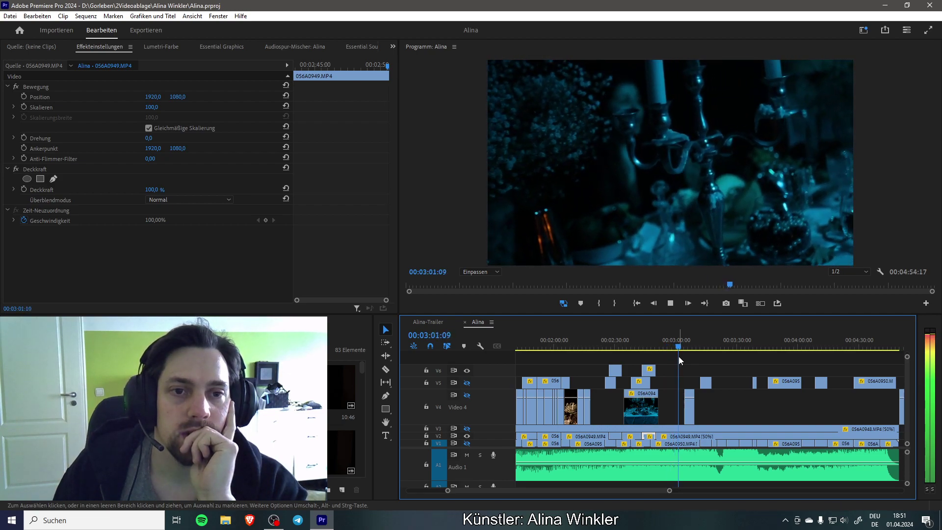
pyautogui.press('space')
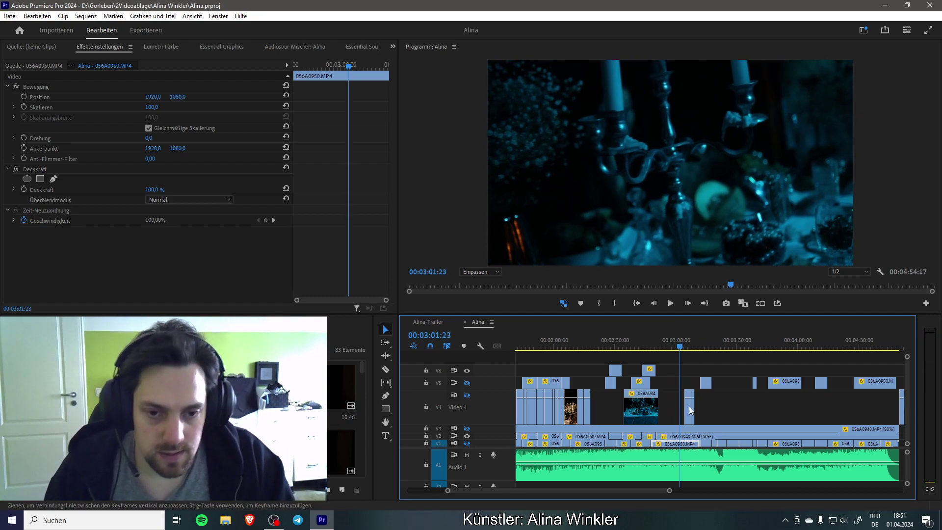
pyautogui.click(676, 438)
pyautogui.press('c')
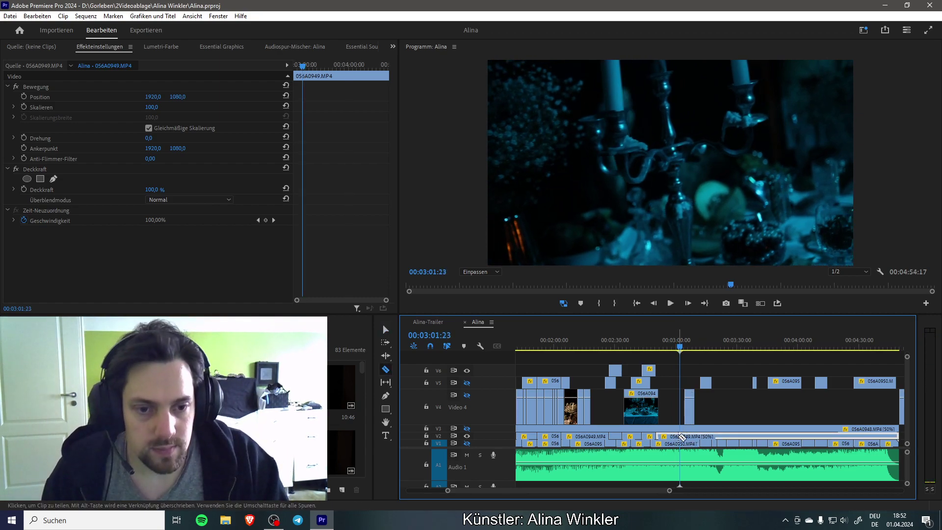
pyautogui.click(680, 437)
# Step: Play on, cut the V2 clip at 00:03:10:06 and copy the piece before it to V5
pyautogui.press('space')
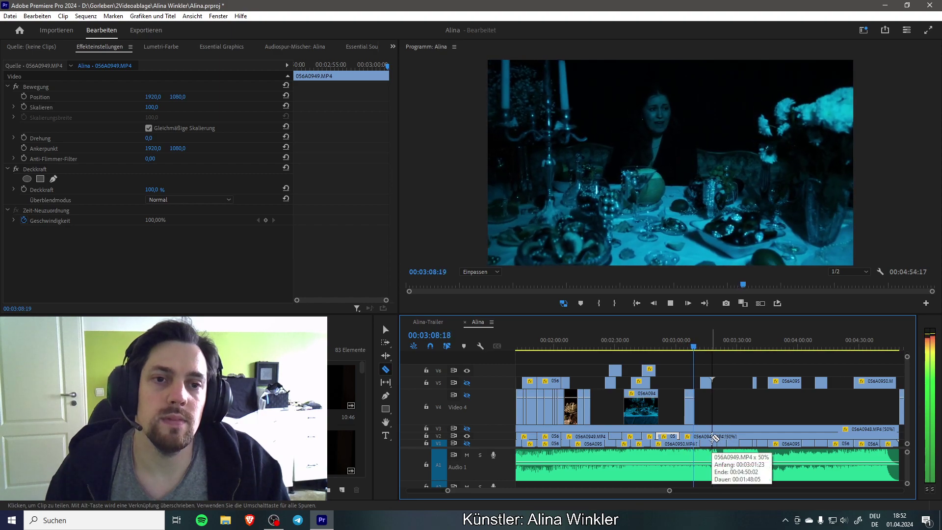
pyautogui.press('space')
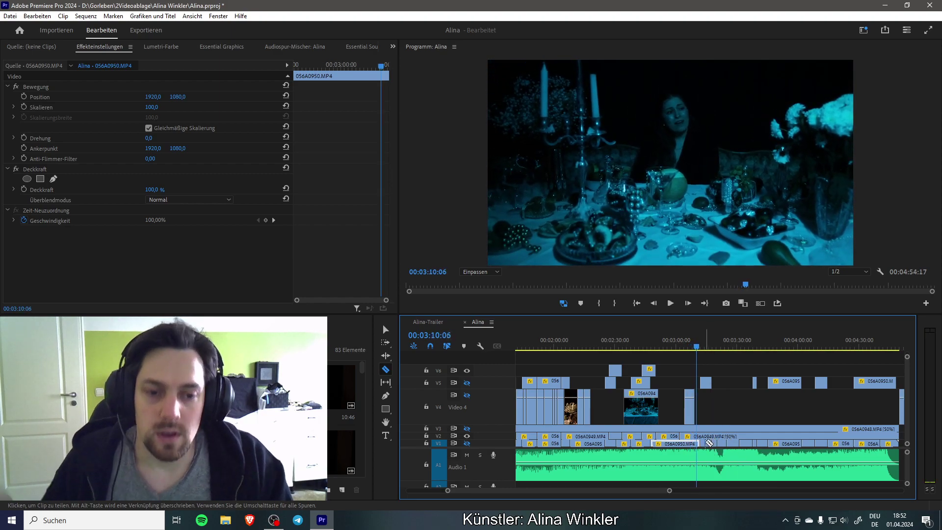
pyautogui.click(699, 436)
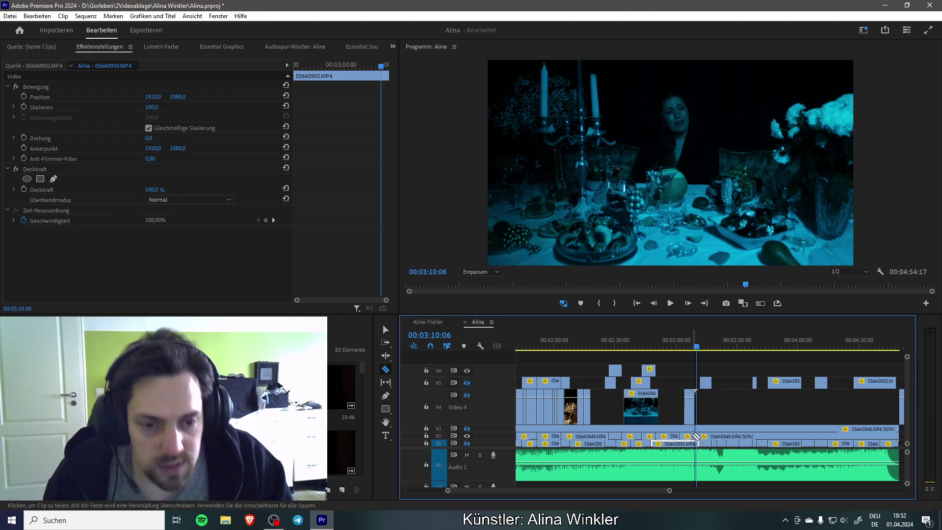
pyautogui.press('v')
pyautogui.moveTo(692, 436); pyautogui.dragTo(689, 389)
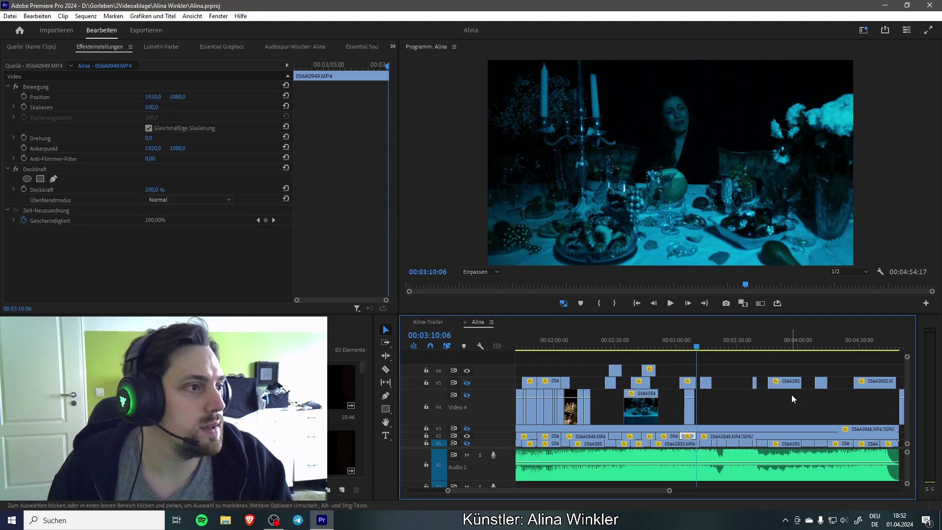
# Step: Review the take up to 00:03:19:13, replay it from 00:03:10:15 and cut the V2 clip at about 00:03:12
pyautogui.press('space')
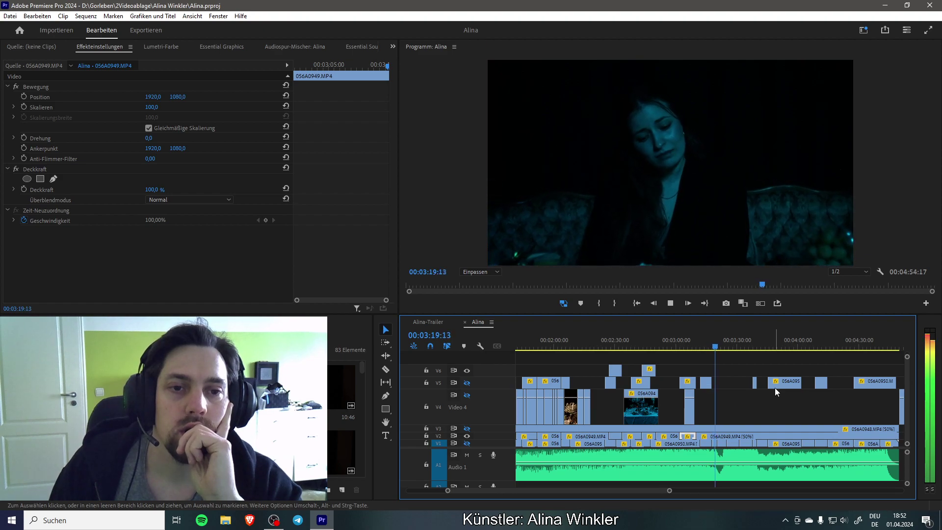
pyautogui.press('space')
pyautogui.click(699, 347)
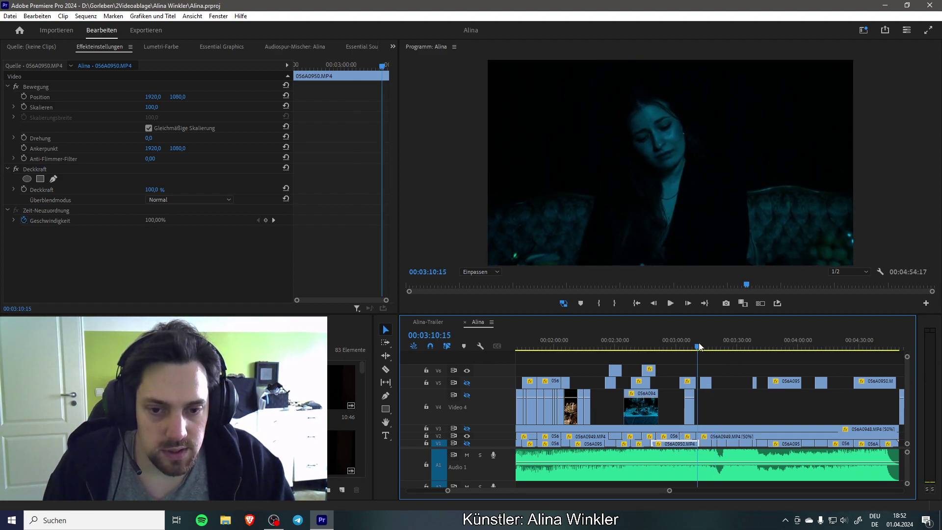
pyautogui.press('space')
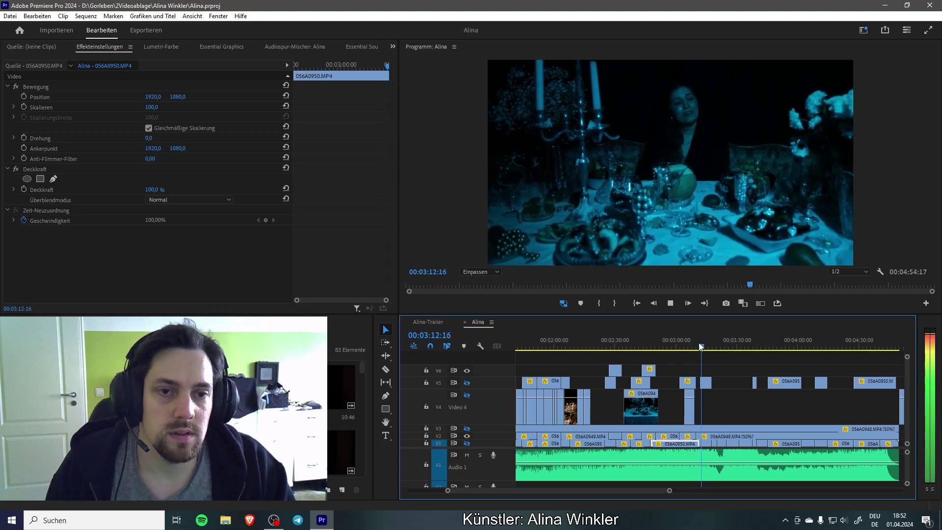
pyautogui.press('space')
pyautogui.press('c')
pyautogui.click(713, 436)
# Step: Play on, cut the V2 clip at about 00:03:22, copy the piece before it to V6 and save the project
pyautogui.press('space')
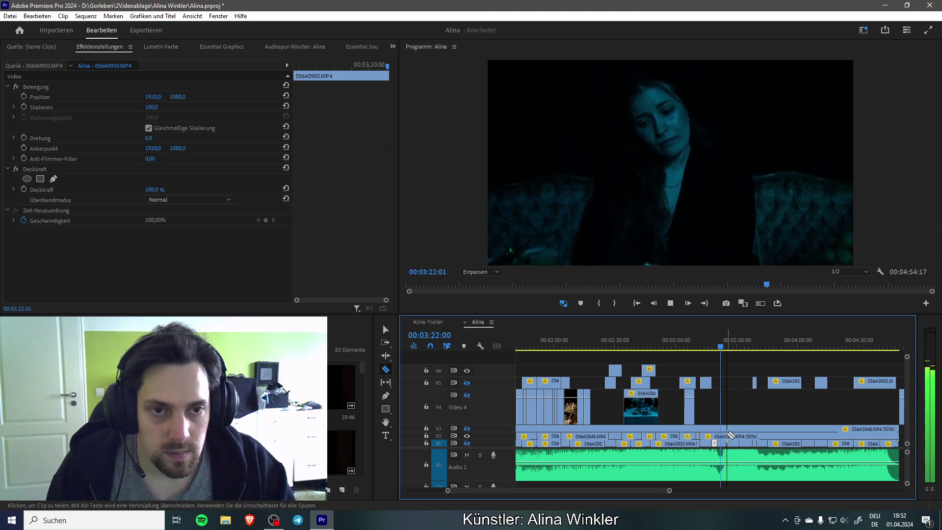
pyautogui.click(727, 437)
pyautogui.press('space')
pyautogui.press('v')
pyautogui.moveTo(718, 437); pyautogui.dragTo(717, 376)
pyautogui.hotkey('ctrl', 's')
# Step: Review the take up to 00:03:26:14, go back to replay the passage and cut the V2 clip at 00:03:24:23
pyautogui.press('space')
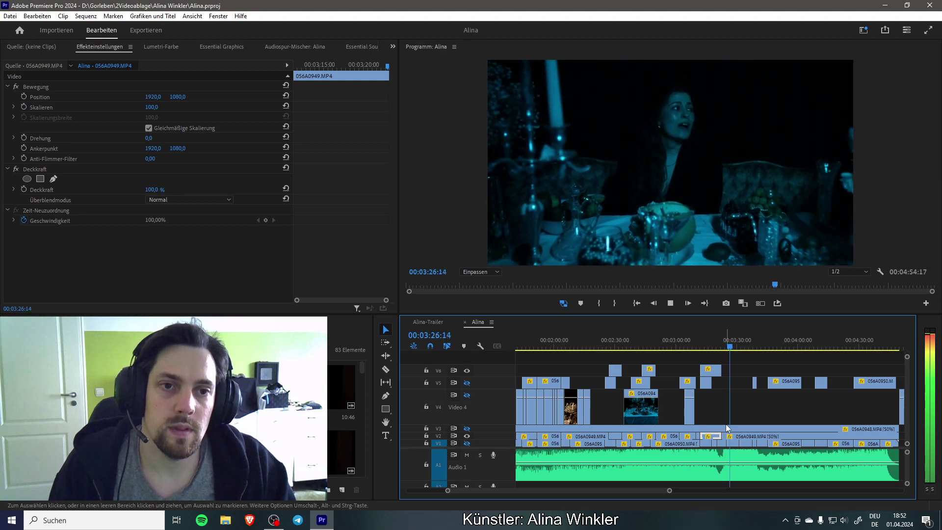
pyautogui.press('space')
pyautogui.click(725, 346)
pyautogui.press('space')
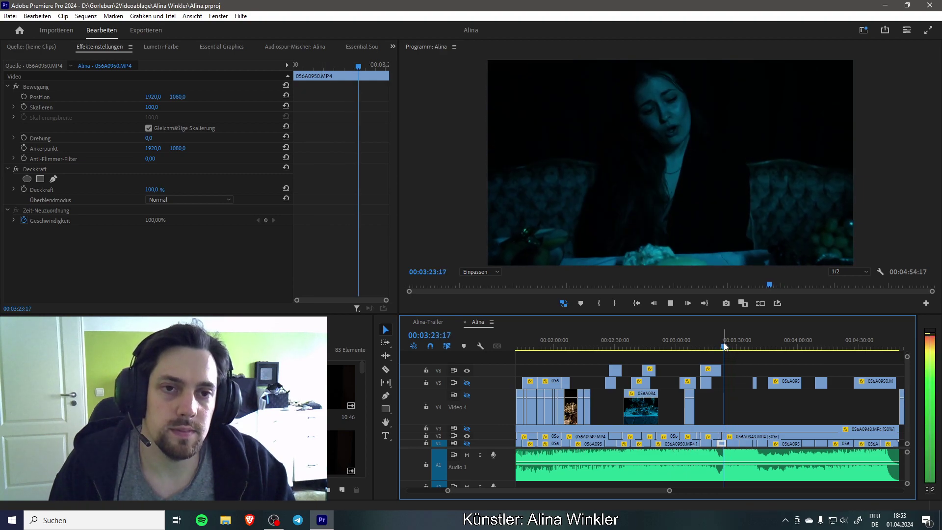
pyautogui.press('space')
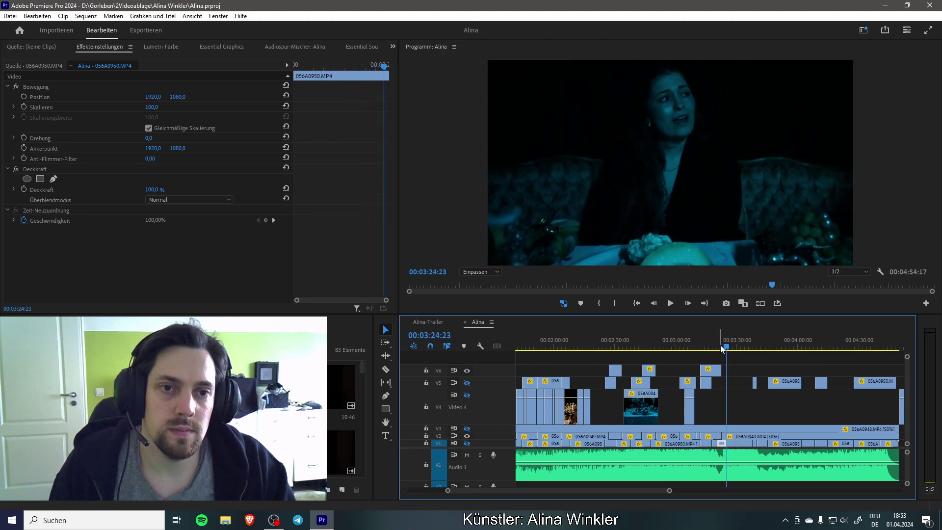
pyautogui.click(729, 439)
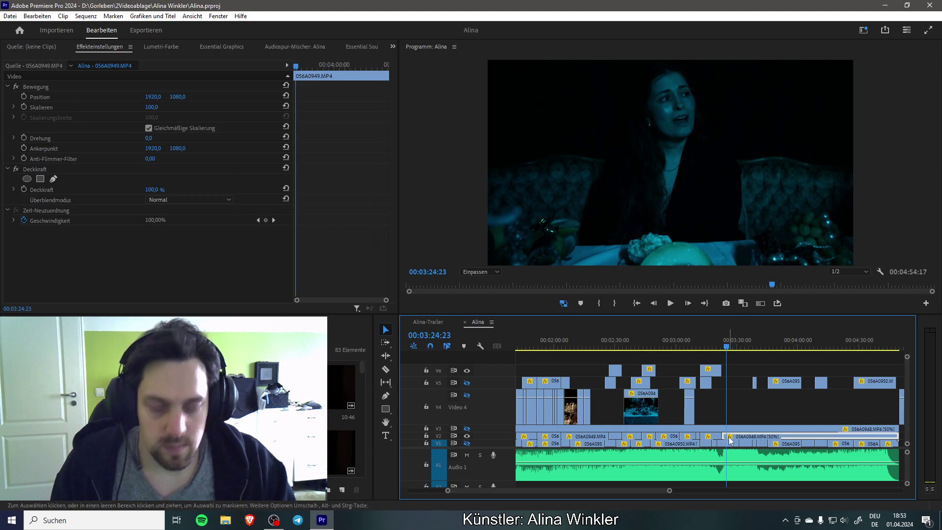
pyautogui.moveTo(729, 439); pyautogui.dragTo(735, 436)
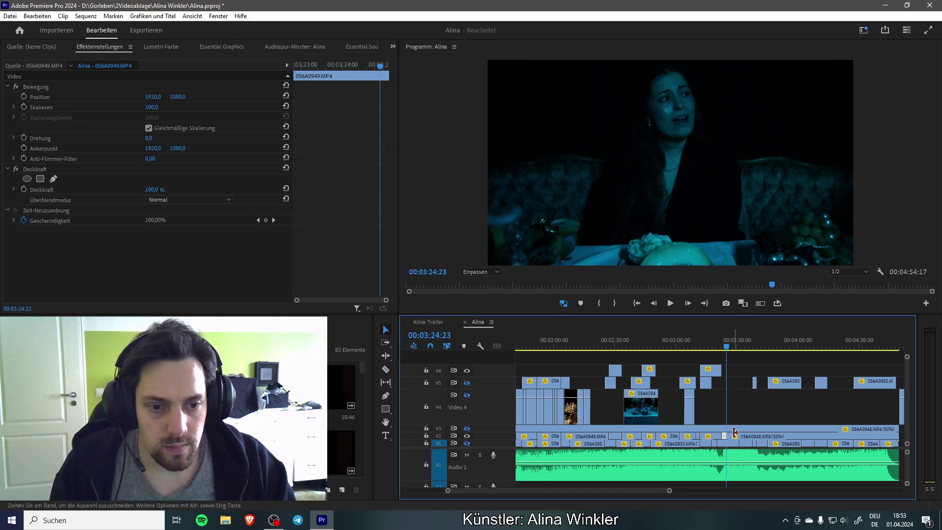
# Step: Play on, cut the V2 clip at 00:03:29:20, copy the piece before it to V6 and save the project
pyautogui.press('space')
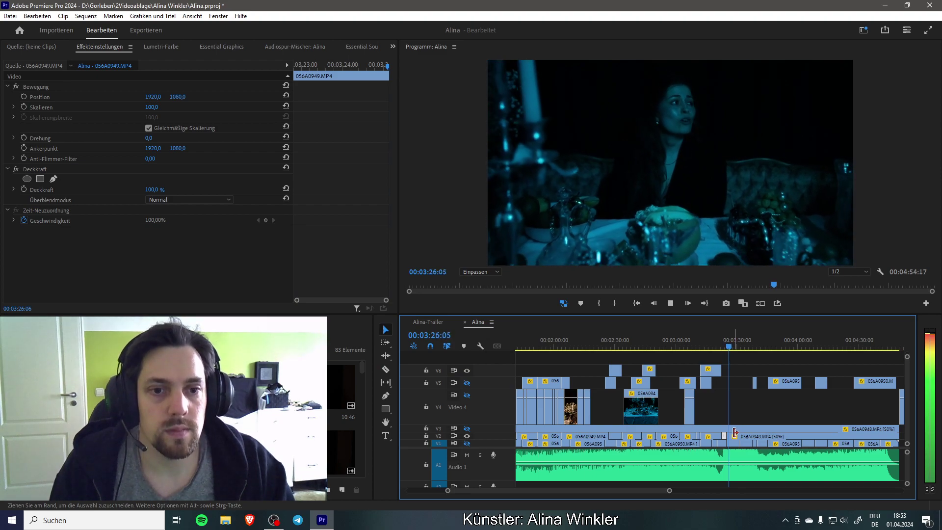
pyautogui.press('c')
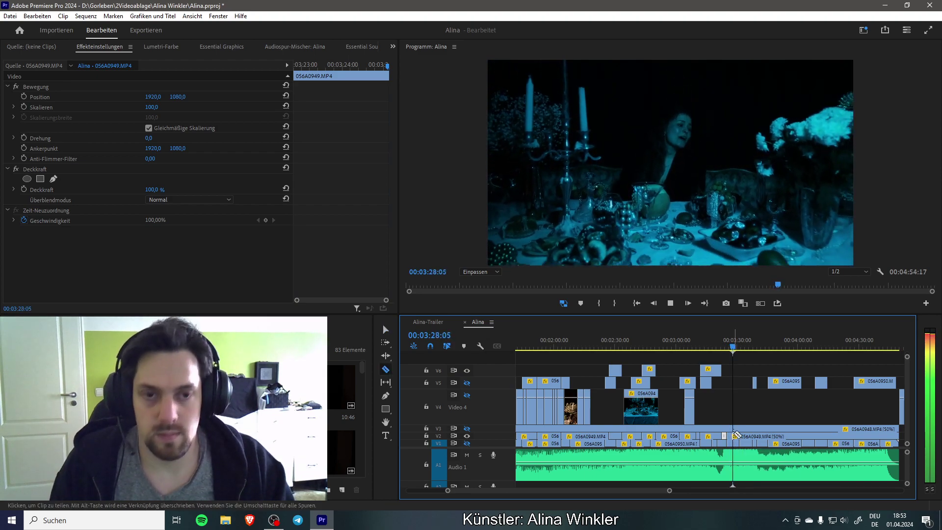
pyautogui.press('space')
pyautogui.click(736, 441)
pyautogui.press('v')
pyautogui.moveTo(734, 437); pyautogui.dragTo(731, 371)
pyautogui.press('alt')
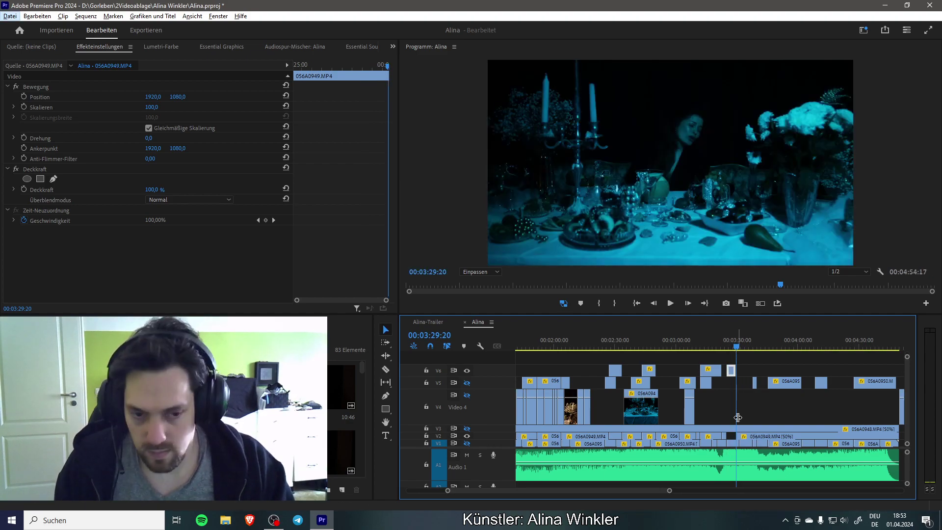
pyautogui.moveTo(731, 374); pyautogui.dragTo(731, 374)
pyautogui.click(733, 408)
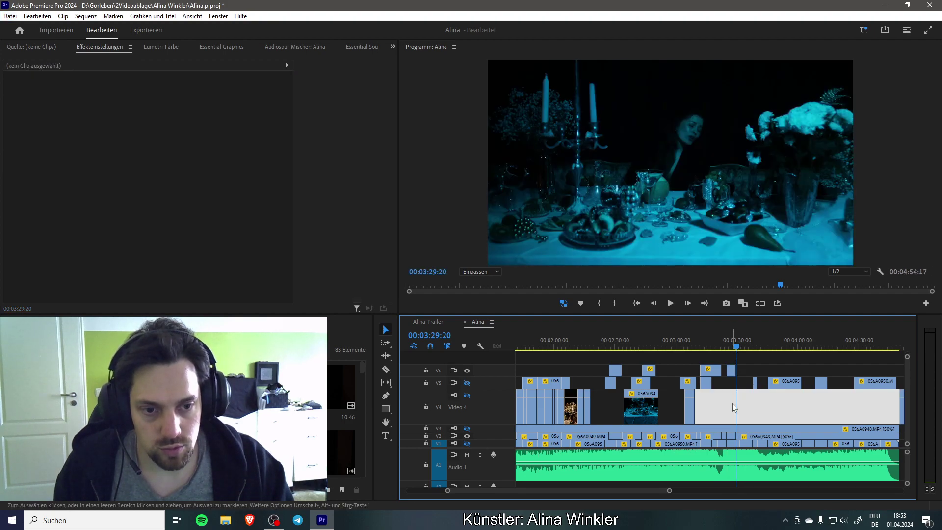
pyautogui.hotkey('ctrl', 's')
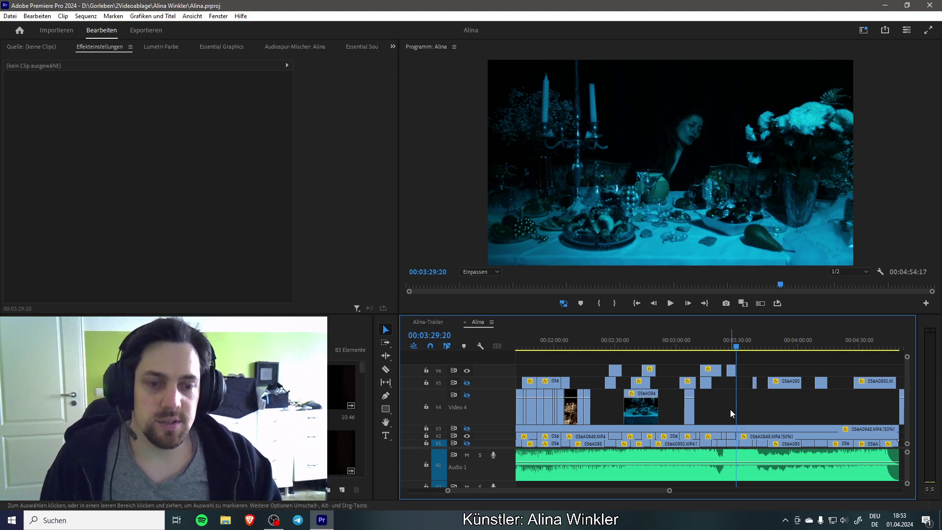
pyautogui.hotkey('ctrl', 's')
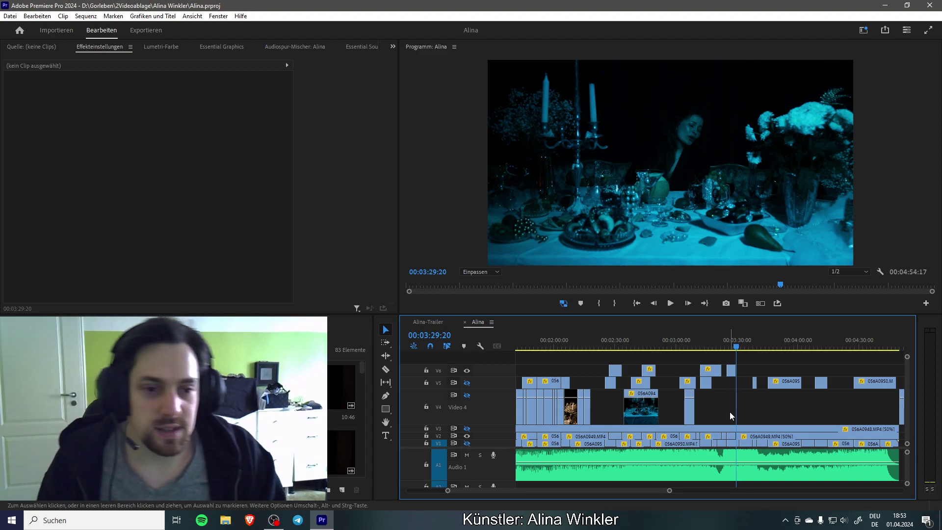
# Step: Review the take up to 00:03:32:08 and cut the V2 clip there
pyautogui.hscroll(2, 730, 411)
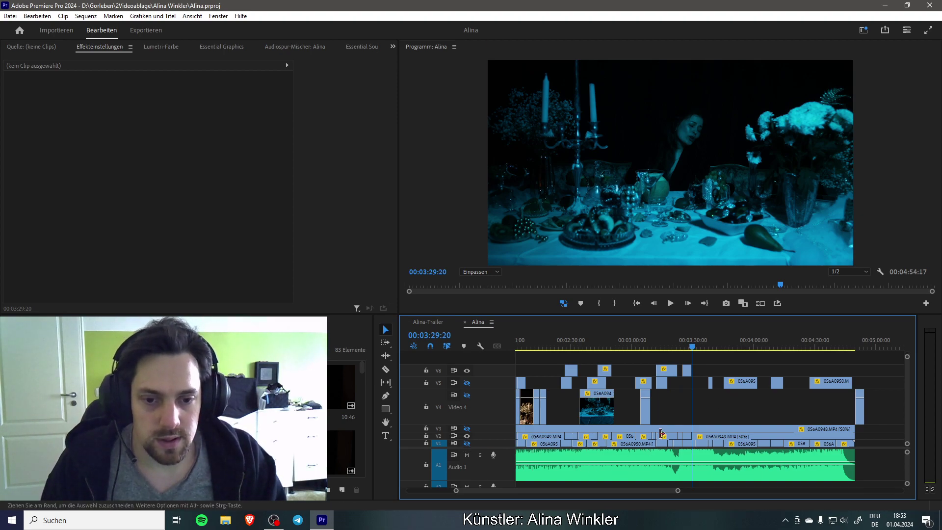
pyautogui.moveTo(876, 429)
pyautogui.mouseDown()
pyautogui.moveTo(814, 446)
pyautogui.moveTo(870, 431)
pyautogui.mouseUp()
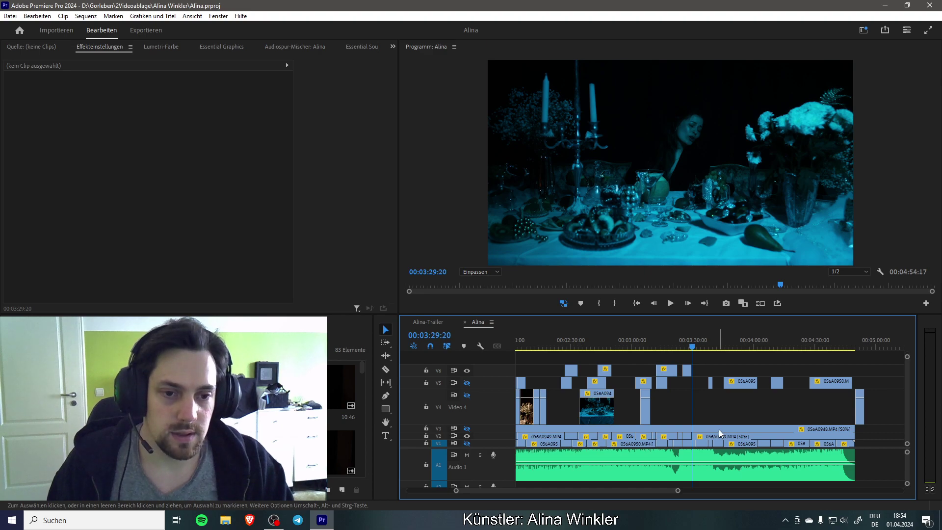
pyautogui.click(688, 443)
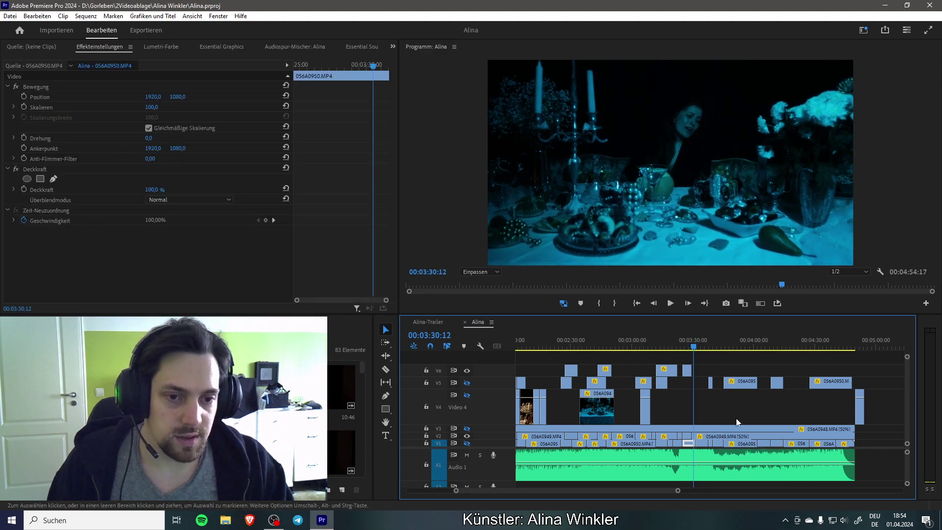
pyautogui.press('space')
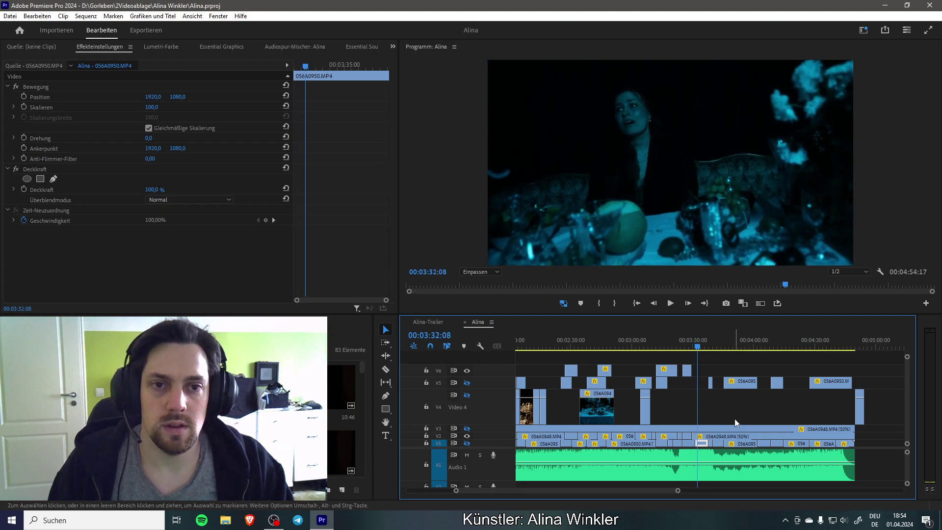
pyautogui.click(702, 437)
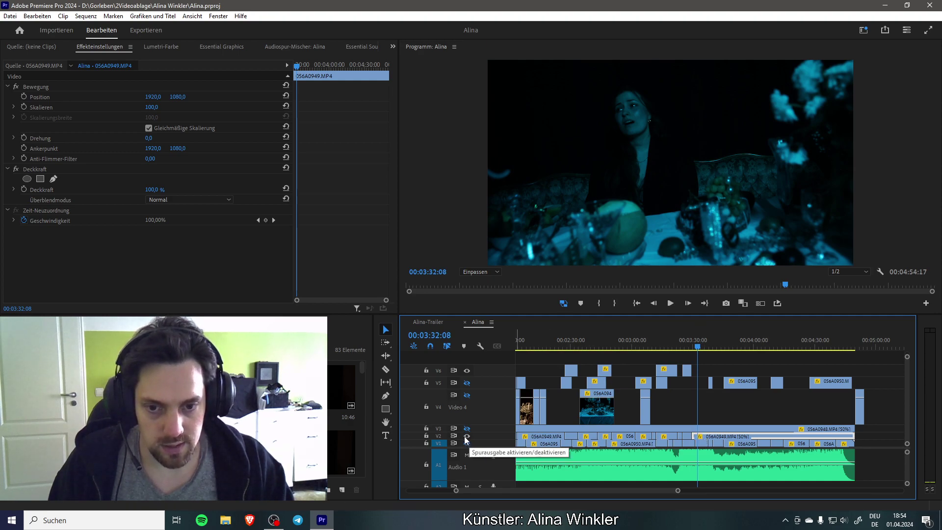
pyautogui.press('c')
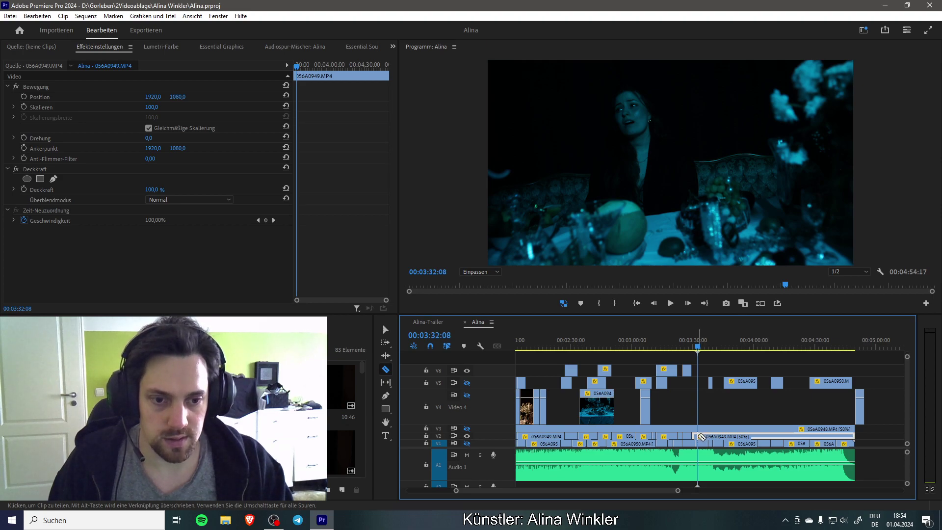
pyautogui.click(699, 436)
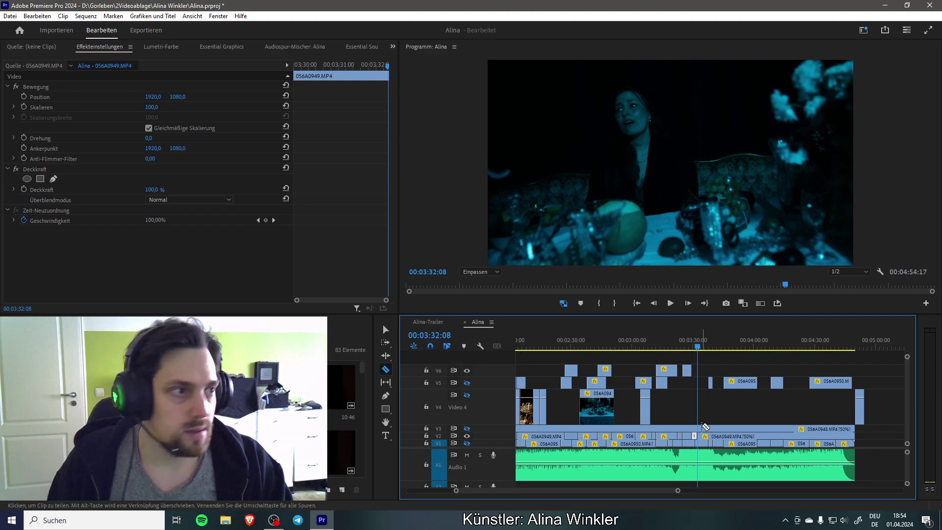
# Step: Play on, go back to replay the passage and cut the V2 clip at 00:03:34:02
pyautogui.press('space')
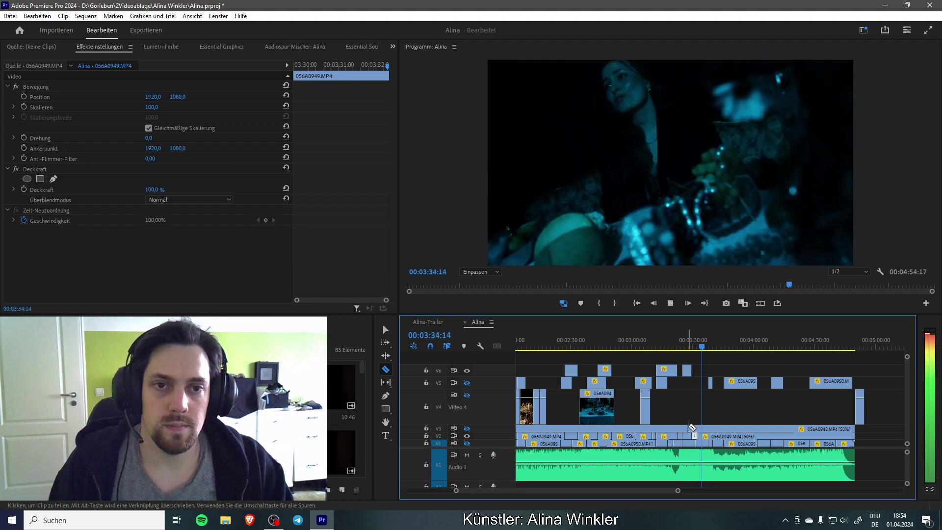
pyautogui.press('space')
pyautogui.moveTo(702, 347); pyautogui.dragTo(699, 349)
pyautogui.press('space')
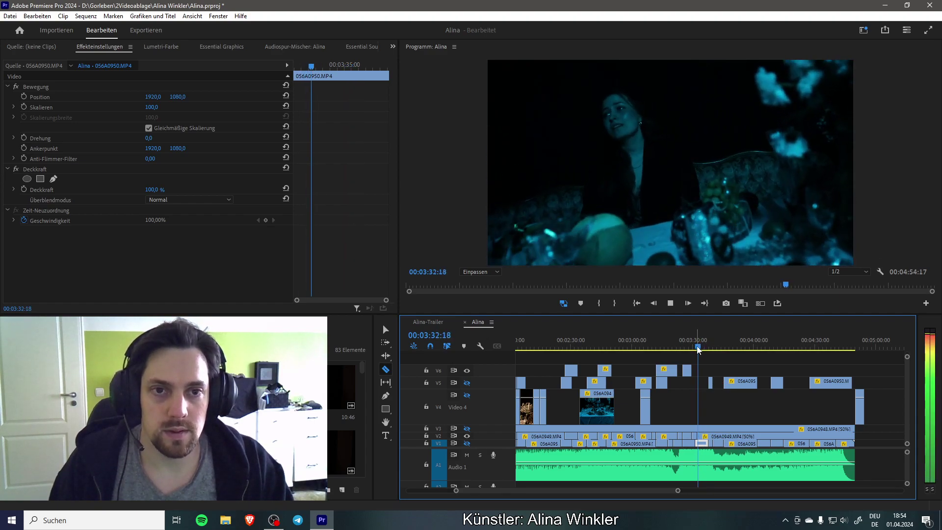
pyautogui.press('space')
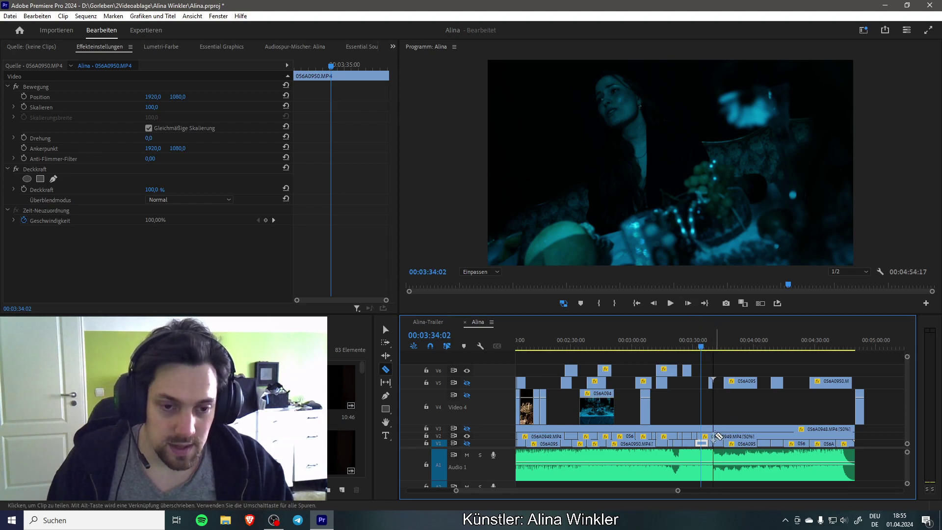
pyautogui.click(705, 436)
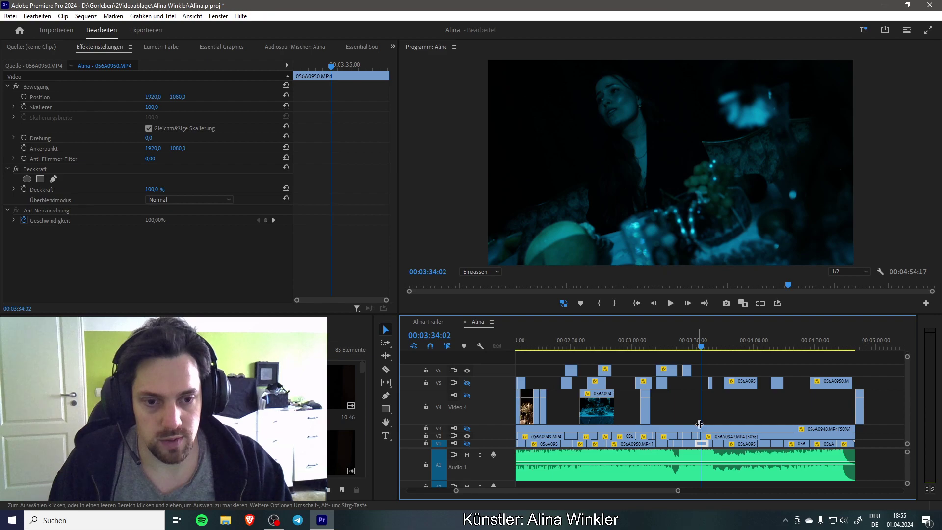
# Step: Copy the V2 piece between 00:03:32:08 and 00:03:34:02 straight up to V6 and save the project
pyautogui.press('v')
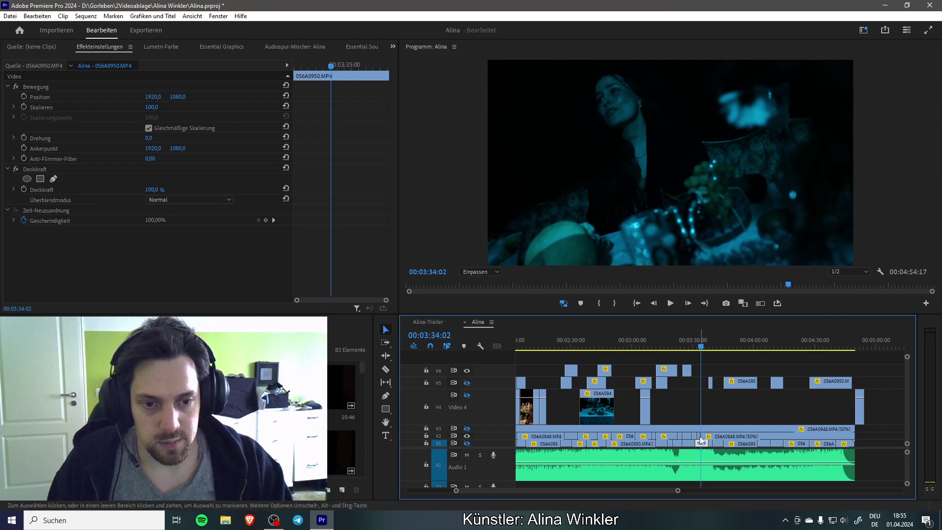
pyautogui.click(700, 437)
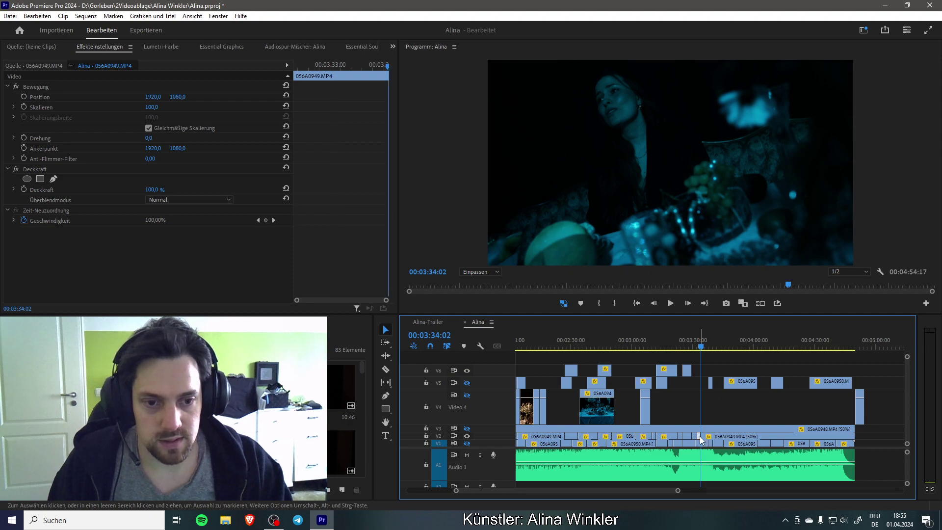
pyautogui.moveTo(700, 437); pyautogui.dragTo(700, 378)
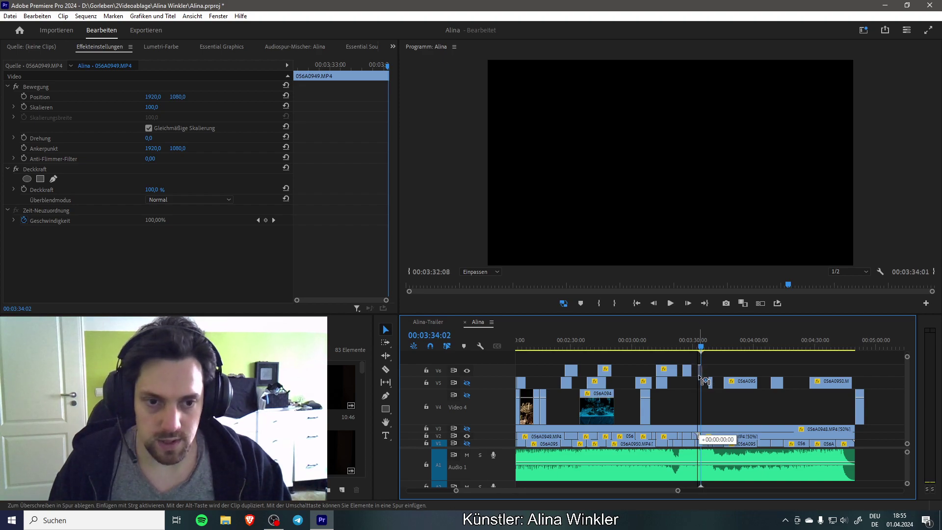
pyautogui.moveTo(701, 379); pyautogui.dragTo(700, 378)
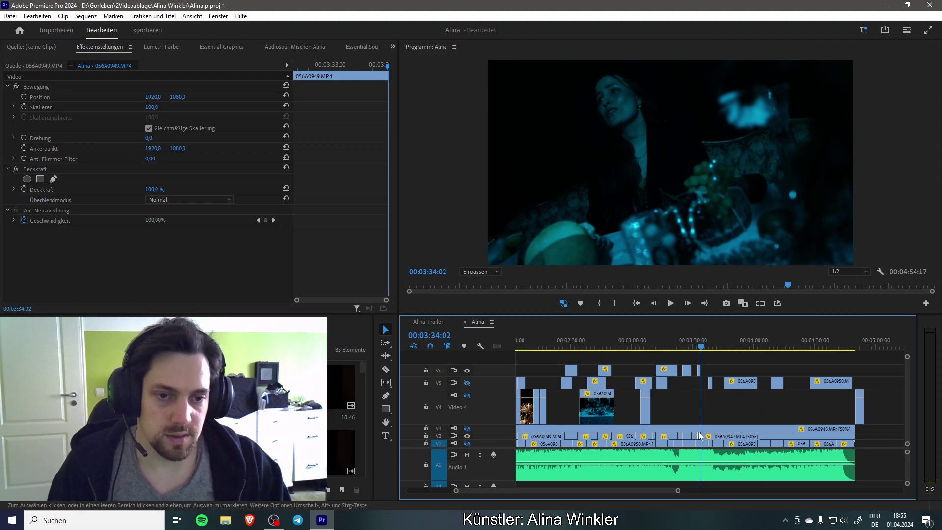
pyautogui.moveTo(699, 377)
pyautogui.mouseDown()
pyautogui.moveTo(703, 393)
pyautogui.moveTo(700, 381)
pyautogui.mouseUp()
pyautogui.hotkey('ctrl', 's')
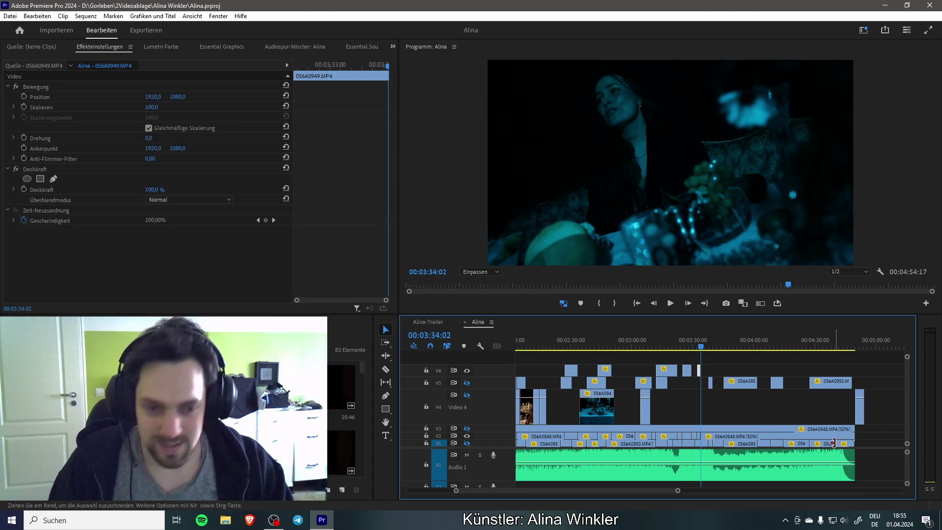
# Step: Review the take up to 00:03:40:06, go back slightly and cut the V2 clip at 00:03:39:12
pyautogui.press('space')
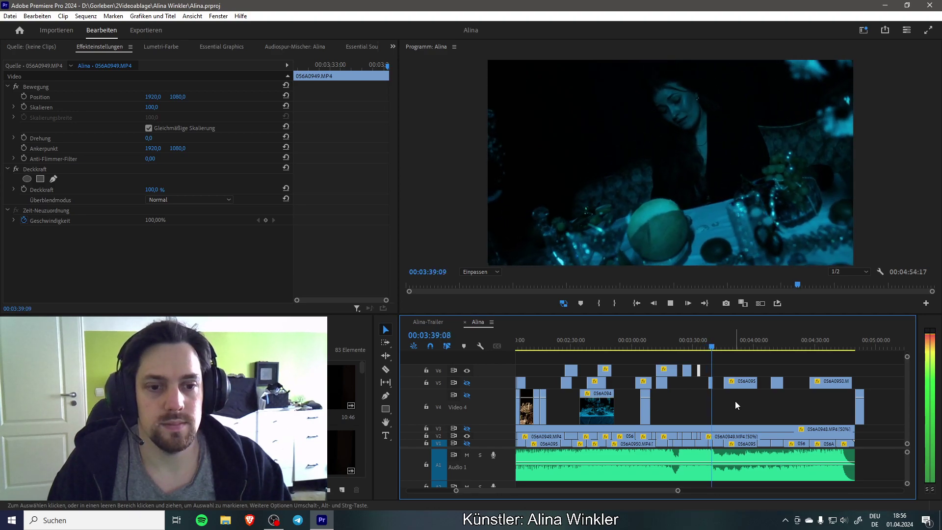
pyautogui.press('space')
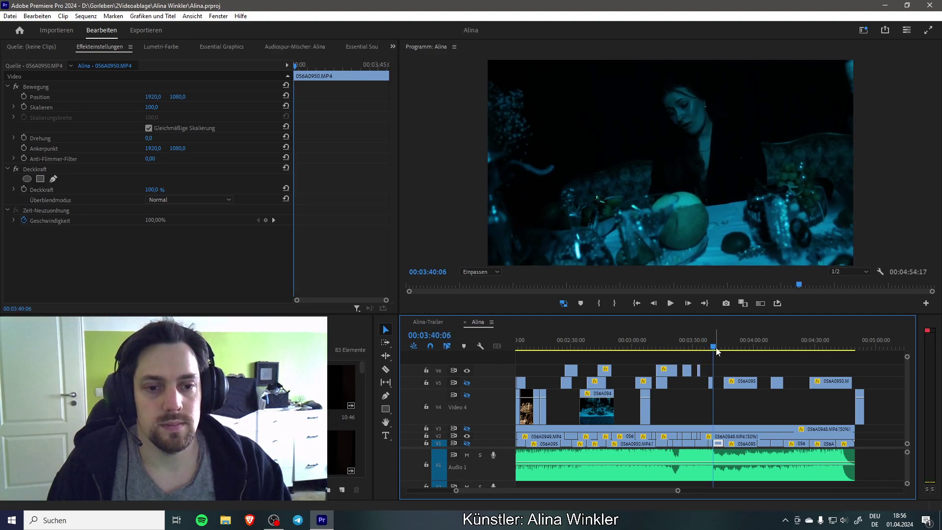
pyautogui.click(713, 347)
pyautogui.moveTo(713, 348); pyautogui.dragTo(711, 347)
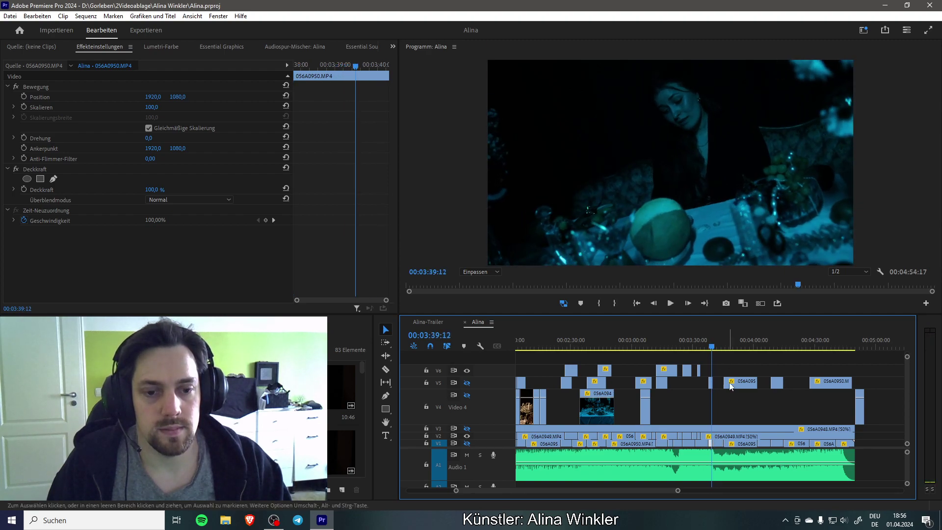
pyautogui.click(719, 437)
pyautogui.press('c')
pyautogui.click(718, 436)
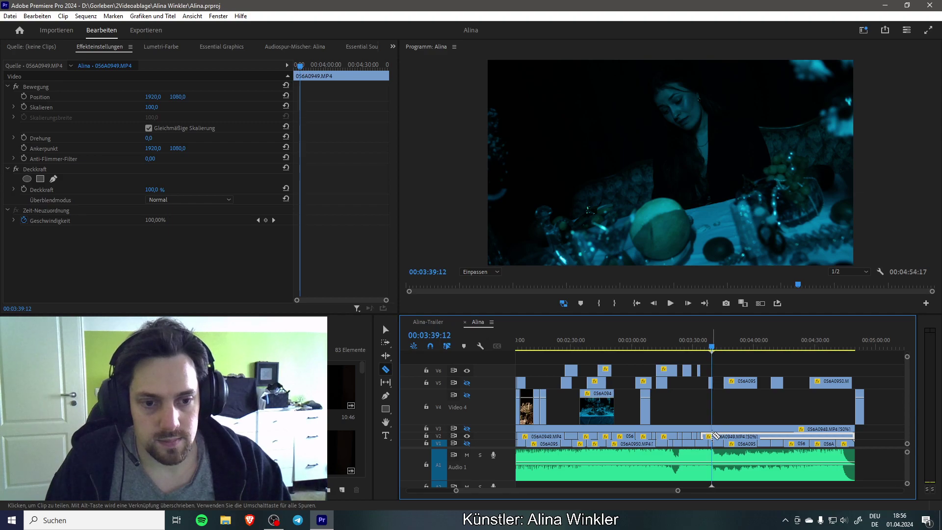
# Step: Play on, cut the V2 clip at 00:03:44:11, copy the piece before it to V6 and save the project
pyautogui.press('space')
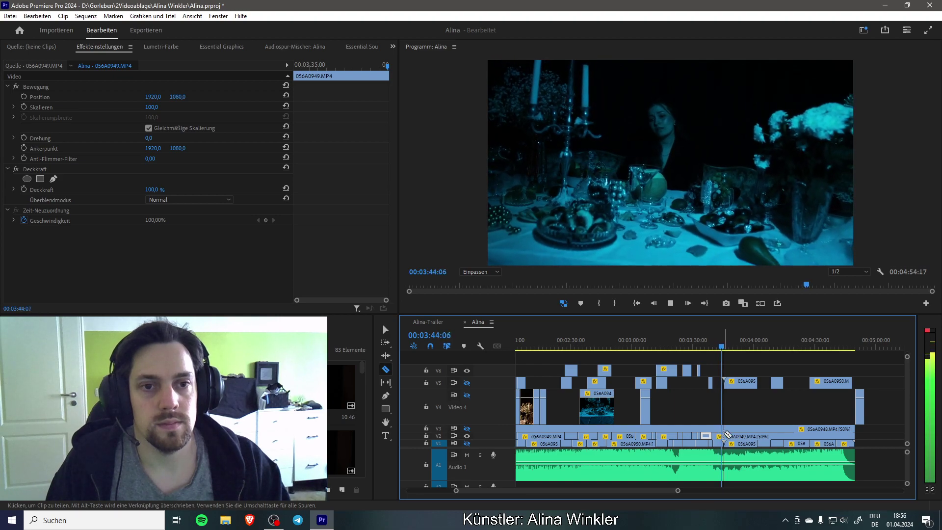
pyautogui.press('space')
pyautogui.click(725, 435)
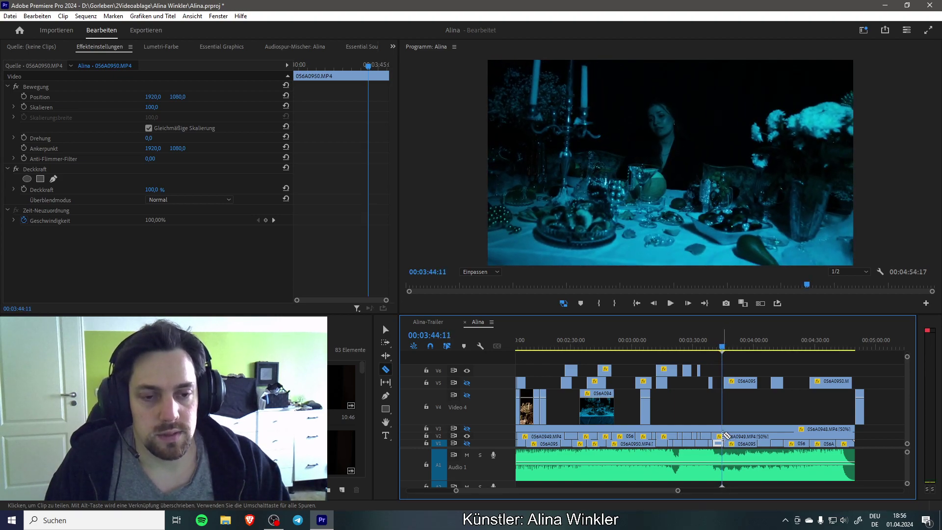
pyautogui.press('v')
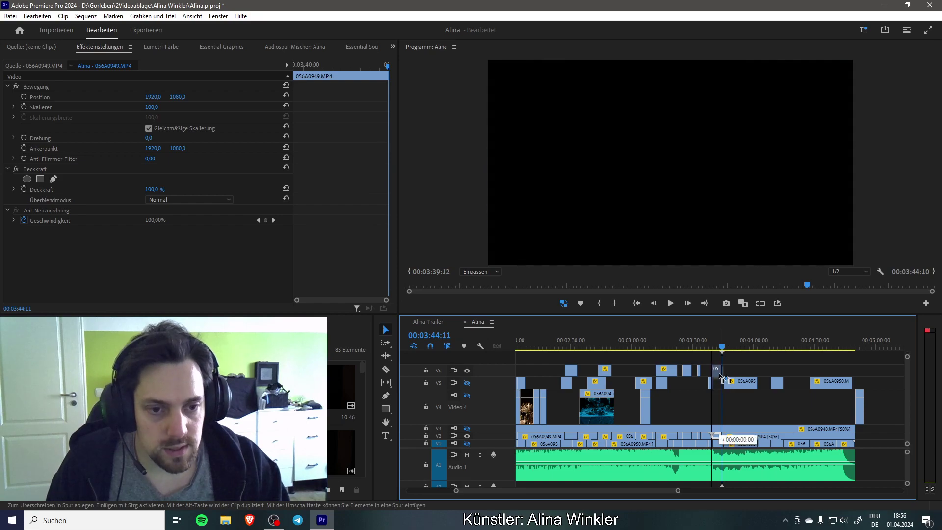
pyautogui.hotkey('ctrl', 's')
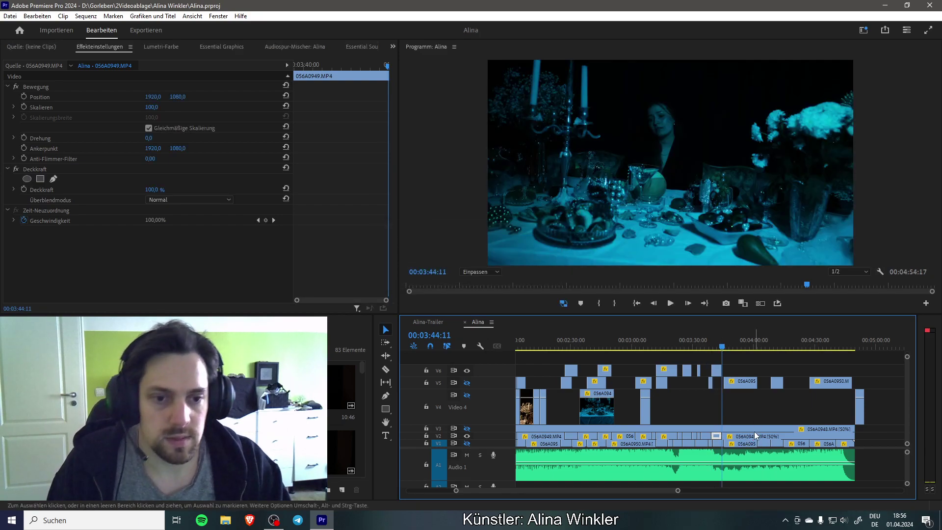
# Step: Review the take up to 00:03:53:03, step back to cut the V2 clip at 00:03:52:23 and save the project
pyautogui.scroll(-2, 739, 408)
pyautogui.scroll(1, 738, 406)
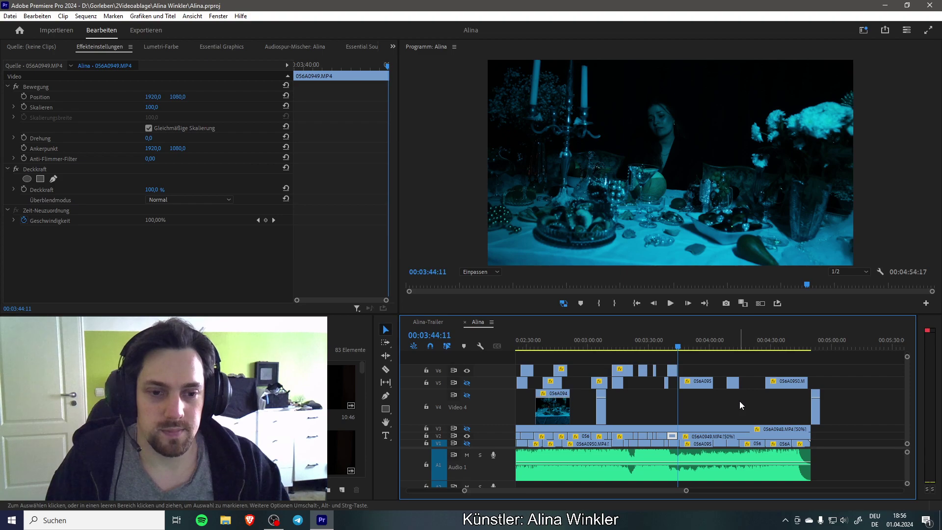
pyautogui.scroll(-2, 740, 401)
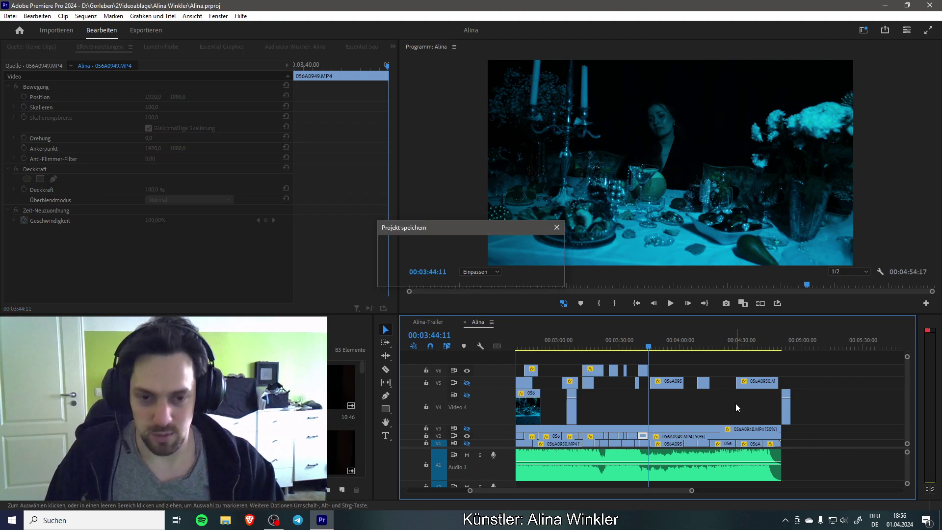
pyautogui.press('space')
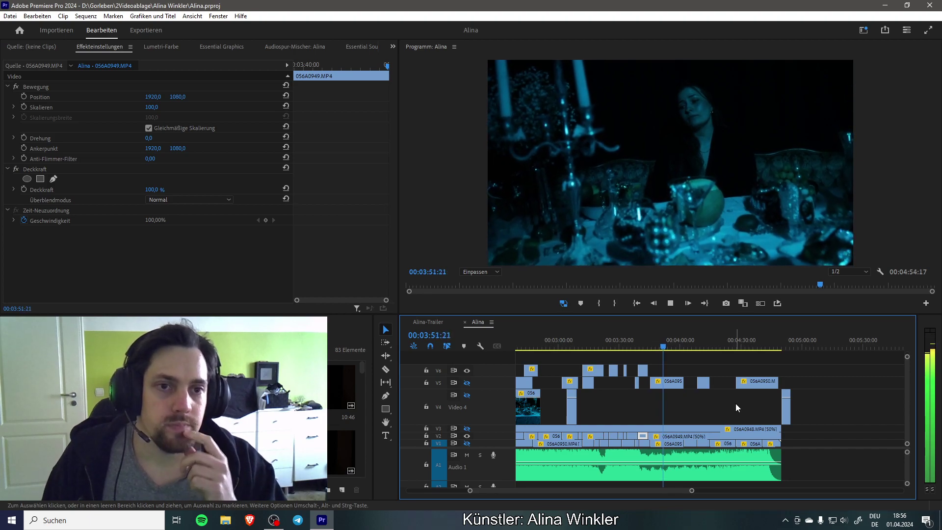
pyautogui.press('space')
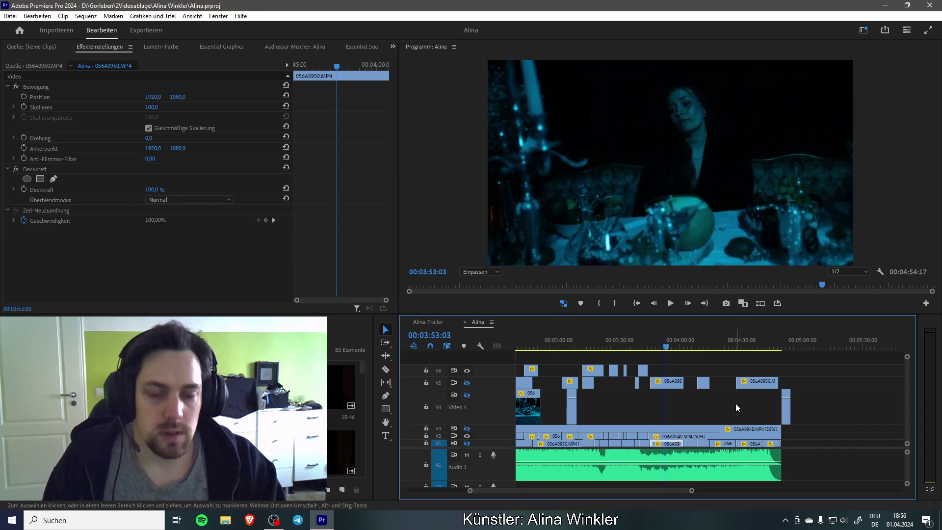
pyautogui.press('Left')
pyautogui.press('Left')
pyautogui.press('Left')
pyautogui.press('Left')
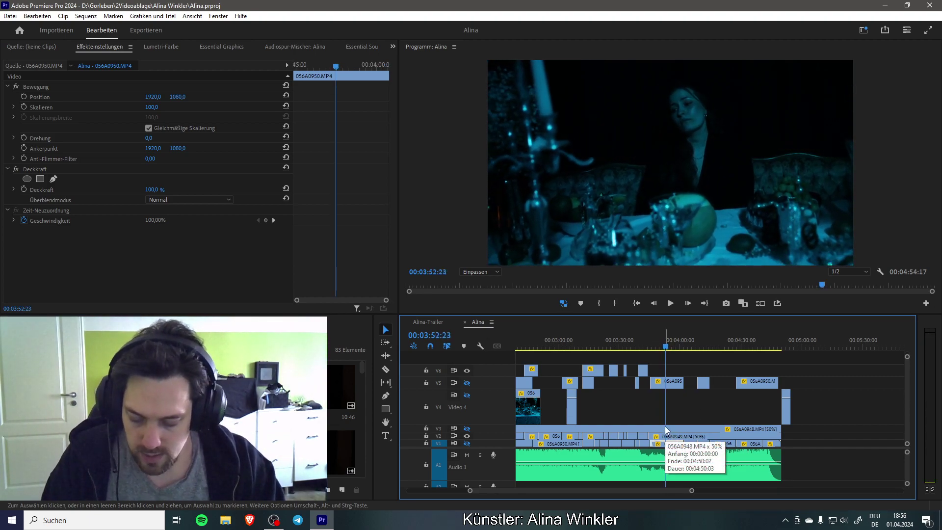
pyautogui.press('c')
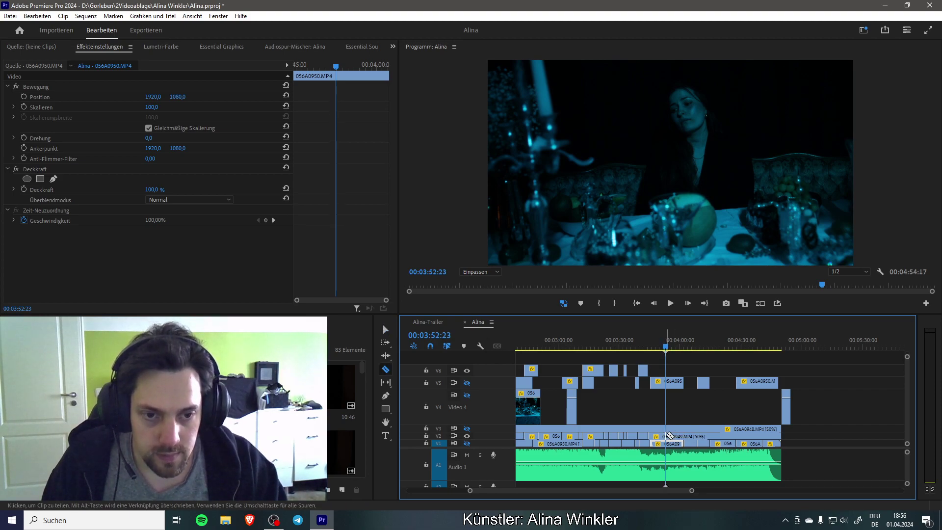
pyautogui.click(669, 436)
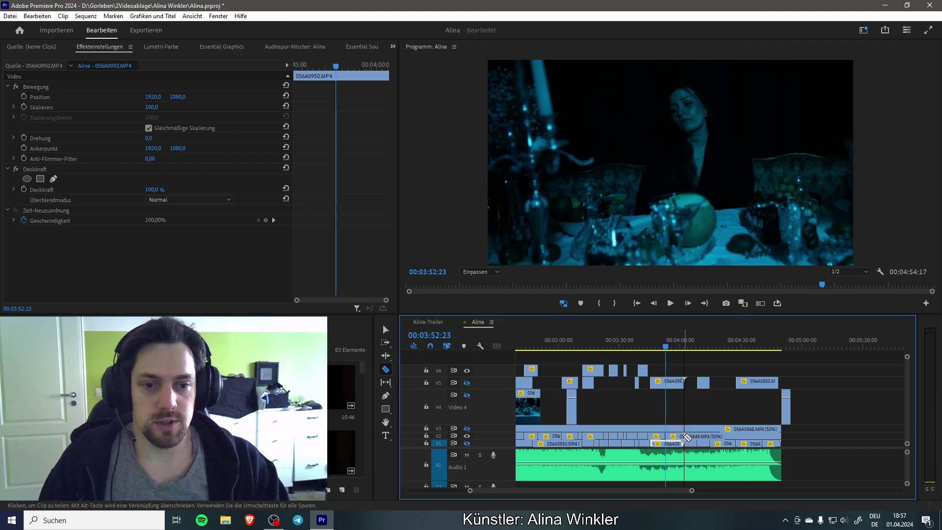
pyautogui.hotkey('ctrl', 's')
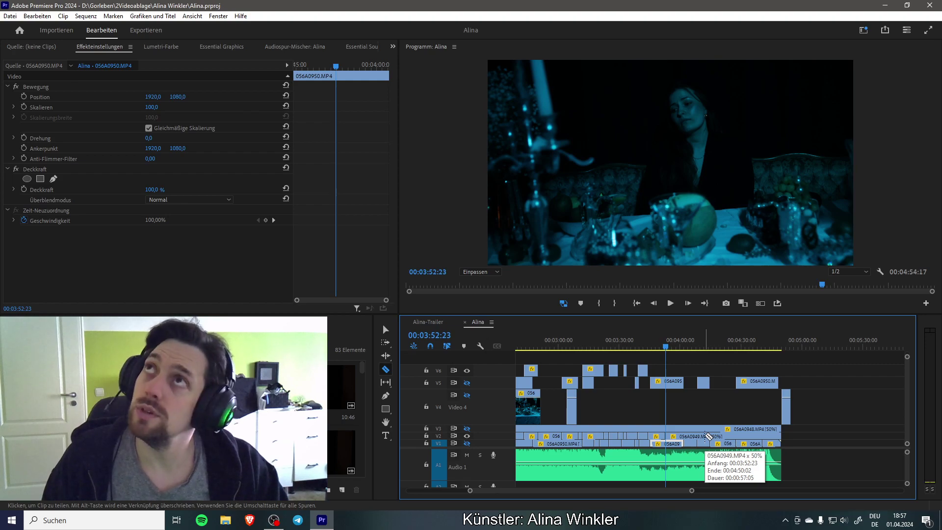
# Step: Play to 00:03:58:24, step back to cut the V2 clip at 00:03:57:17 and copy the piece before it to V6
pyautogui.press('space')
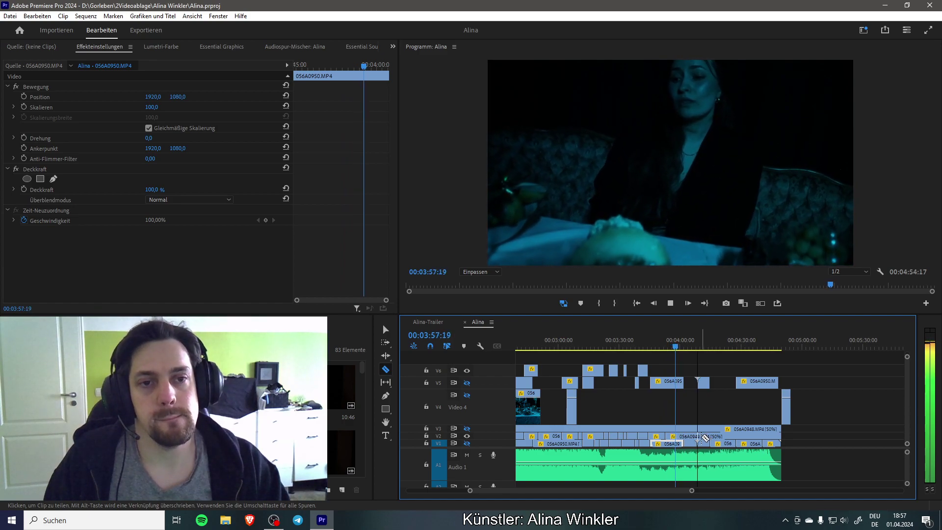
pyautogui.press('space')
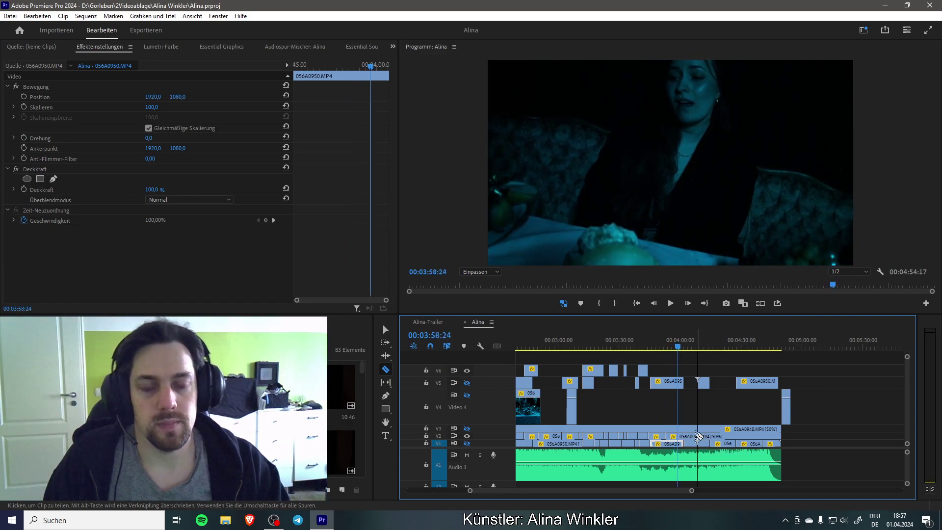
pyautogui.press('Left')
pyautogui.press('Left')
pyautogui.press('Left')
pyautogui.press('Left')
pyautogui.press('Left')
pyautogui.press('Left')
pyautogui.press('Left')
pyautogui.press('Left')
pyautogui.press('Left')
pyautogui.press('Left')
pyautogui.press('Left')
pyautogui.press('Left')
pyautogui.press('Left')
pyautogui.press('Left')
pyautogui.press('Left')
pyautogui.press('Left')
pyautogui.press('Left')
pyautogui.press('Left')
pyautogui.press('Left')
pyautogui.press('Left')
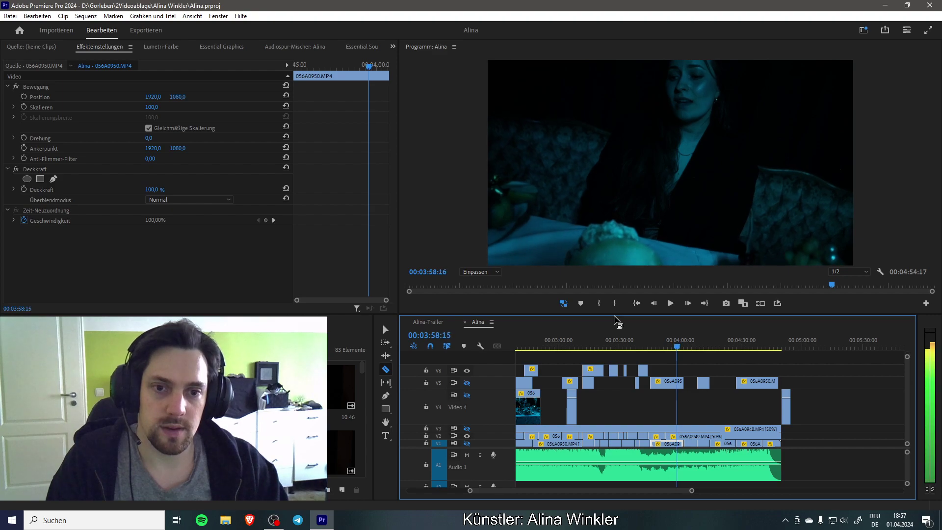
pyautogui.press('Left')
pyautogui.press('Left')
pyautogui.press('Left')
pyautogui.press('Left')
pyautogui.press('Left')
pyautogui.press('Left')
pyautogui.press('Left')
pyautogui.press('Left')
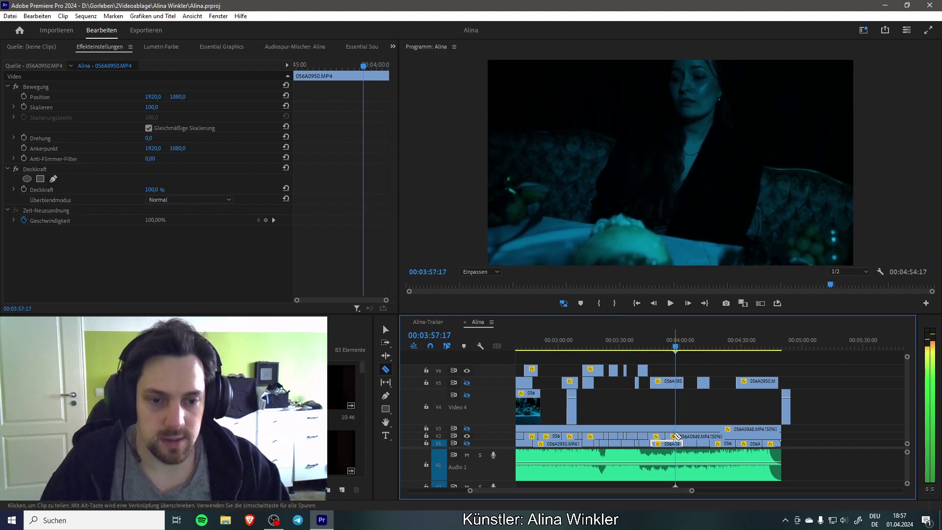
pyautogui.click(677, 436)
pyautogui.press('v')
pyautogui.moveTo(670, 436); pyautogui.dragTo(670, 371)
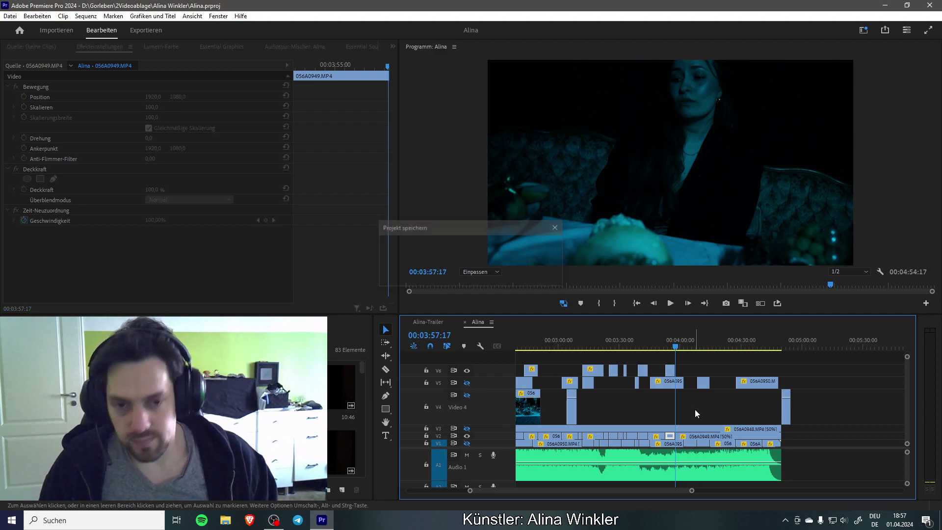
# Step: Play on to 00:04:11:11, replay the passage from 00:04:08:13 and cut the V2 clip at 00:04:10:05
pyautogui.scroll(-4, 697, 399)
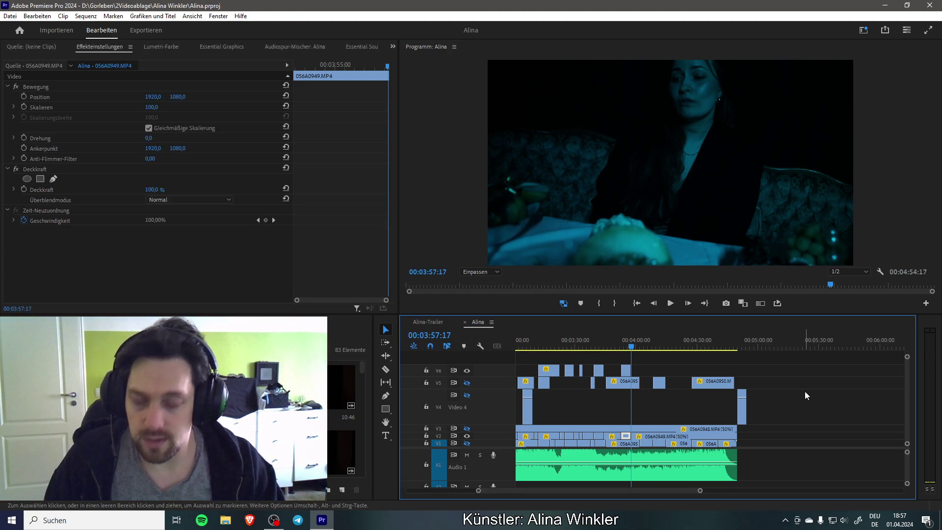
pyautogui.press('space')
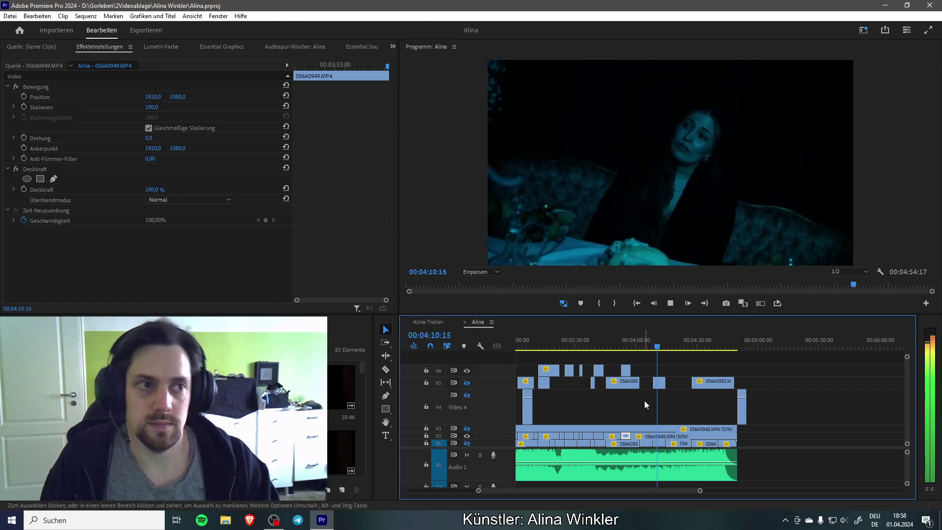
pyautogui.press('space')
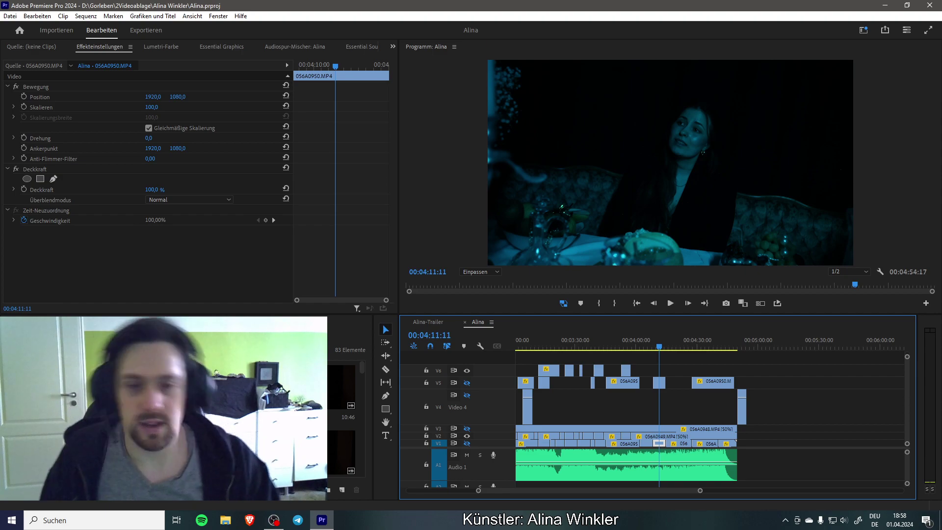
pyautogui.press('Up')
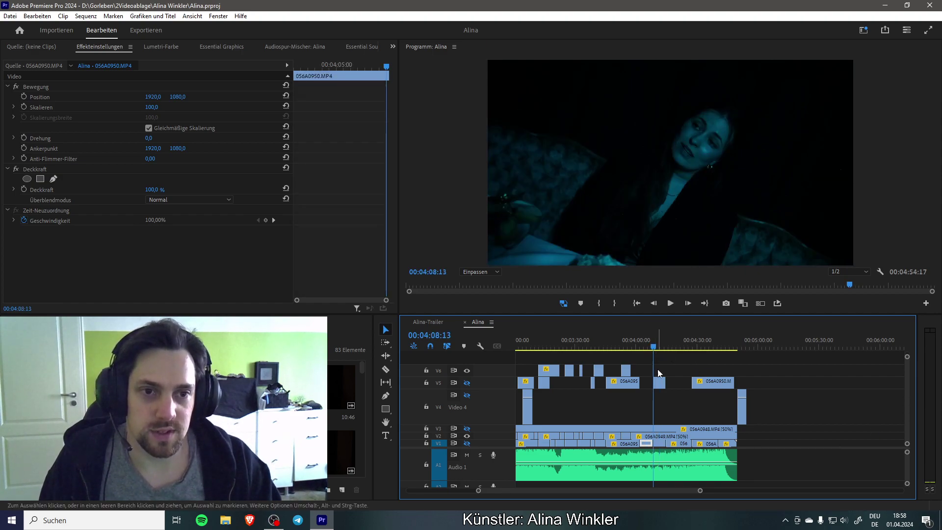
pyautogui.press('space')
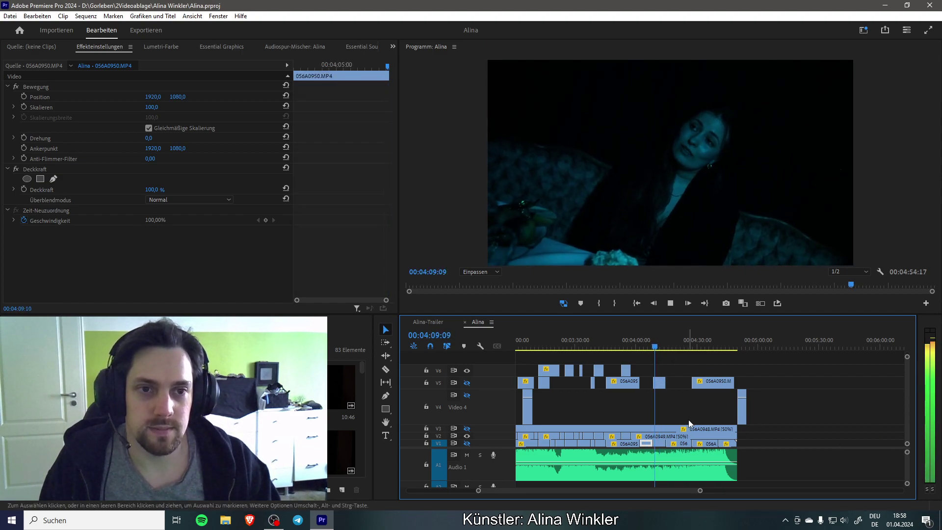
pyautogui.press('space')
pyautogui.click(662, 438)
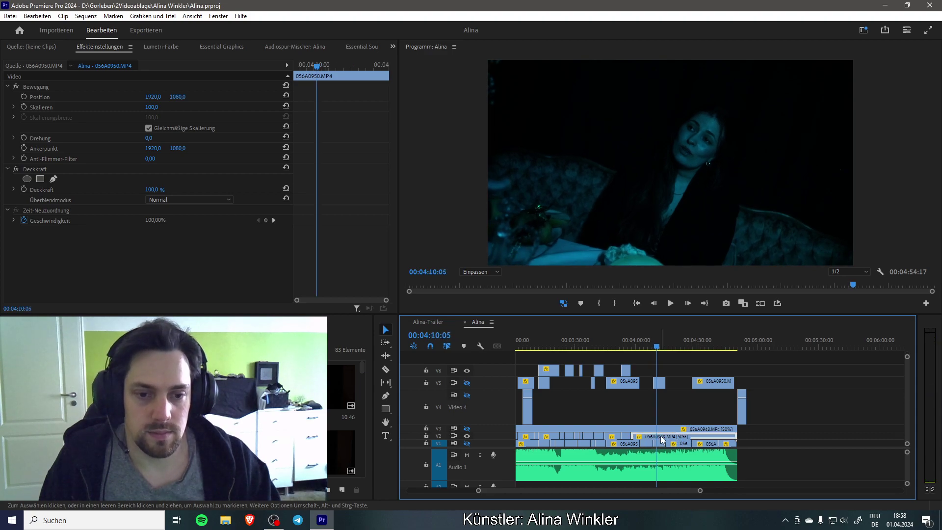
pyautogui.press('c')
pyautogui.click(659, 436)
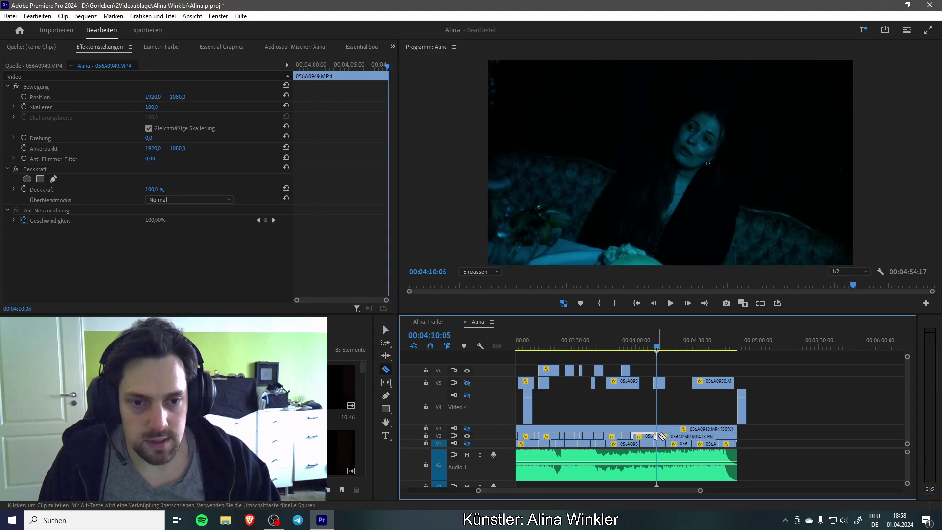
# Step: Play on, cut the V2 clip at 00:04:17:15, copy the piece before it to V6 and save the project
pyautogui.press('space')
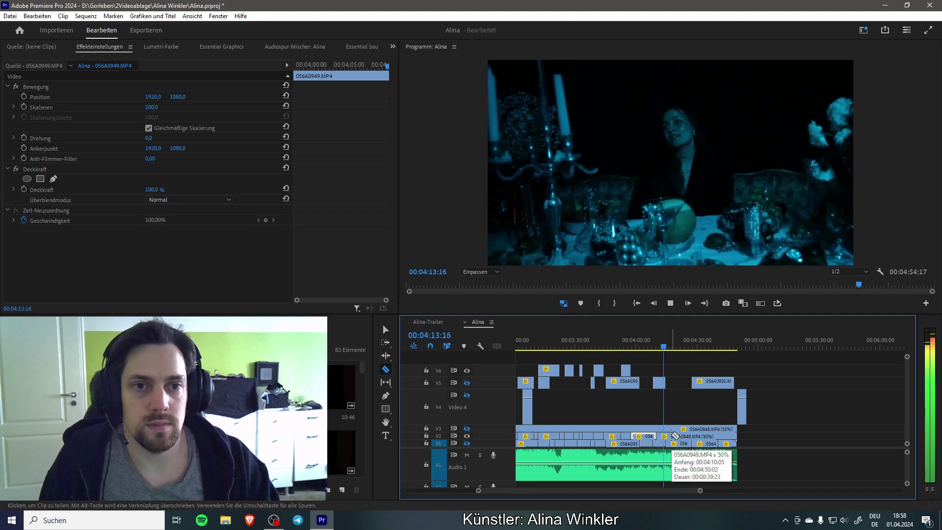
pyautogui.press('space')
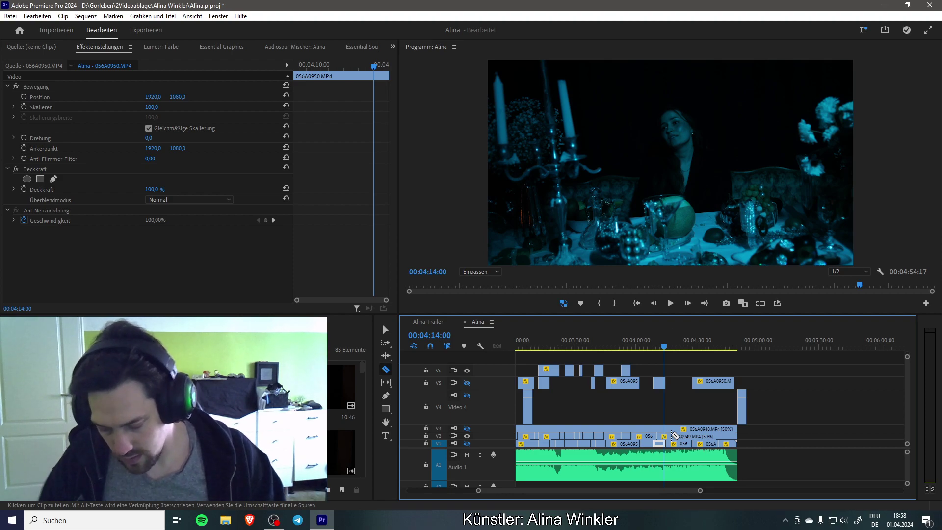
pyautogui.press('space')
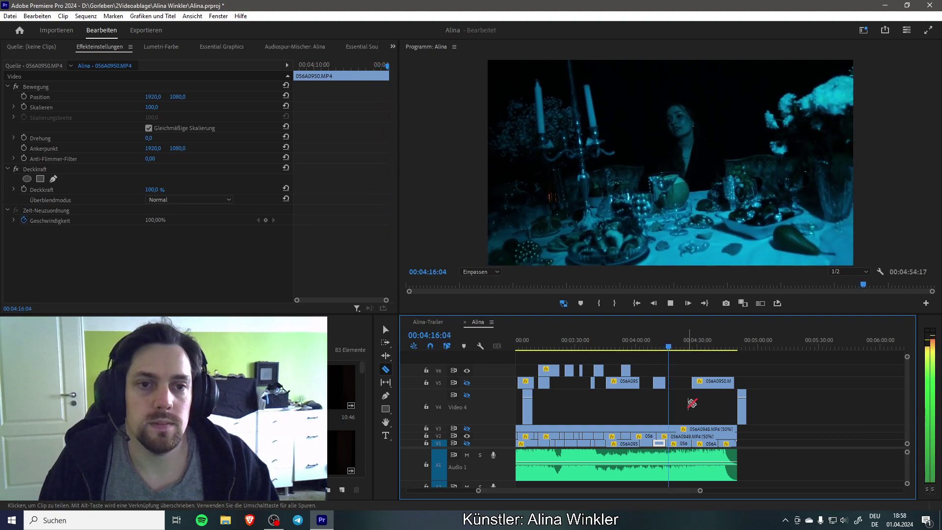
pyautogui.press('space')
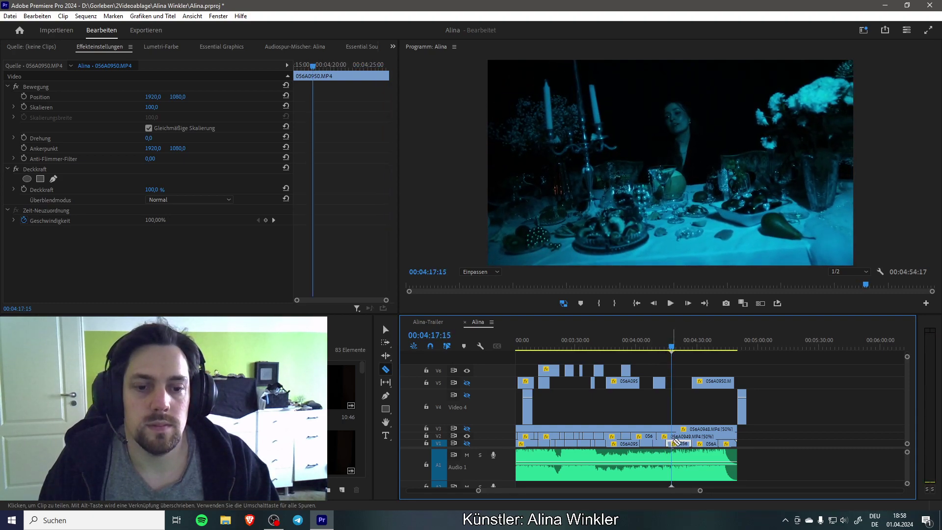
pyautogui.click(672, 436)
pyautogui.press('v')
pyautogui.moveTo(665, 436); pyautogui.dragTo(662, 380)
pyautogui.hotkey('ctrl', 's')
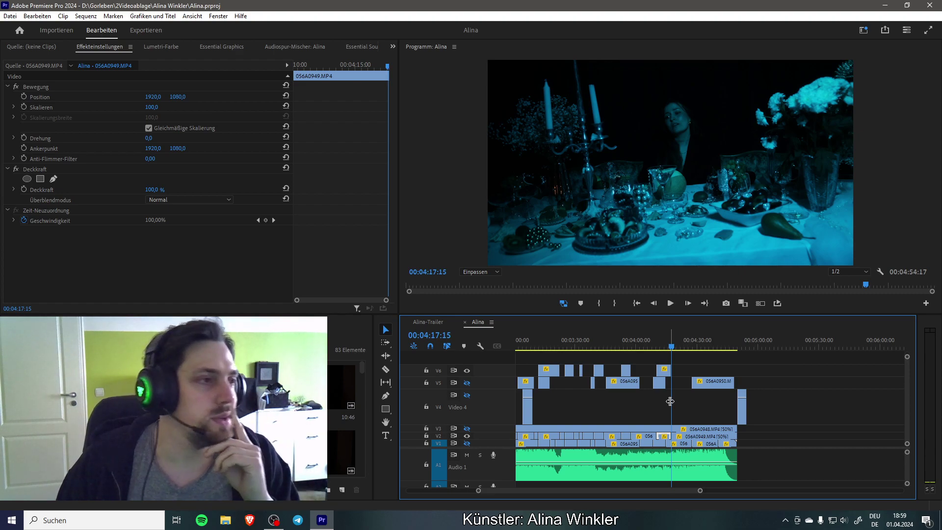
pyautogui.press('w')
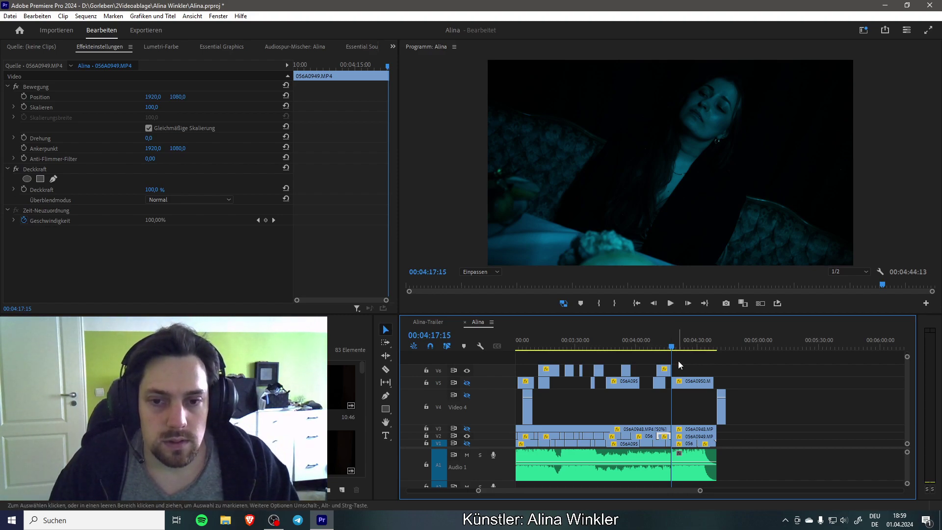
pyautogui.hotkey('ctrl', 'z')
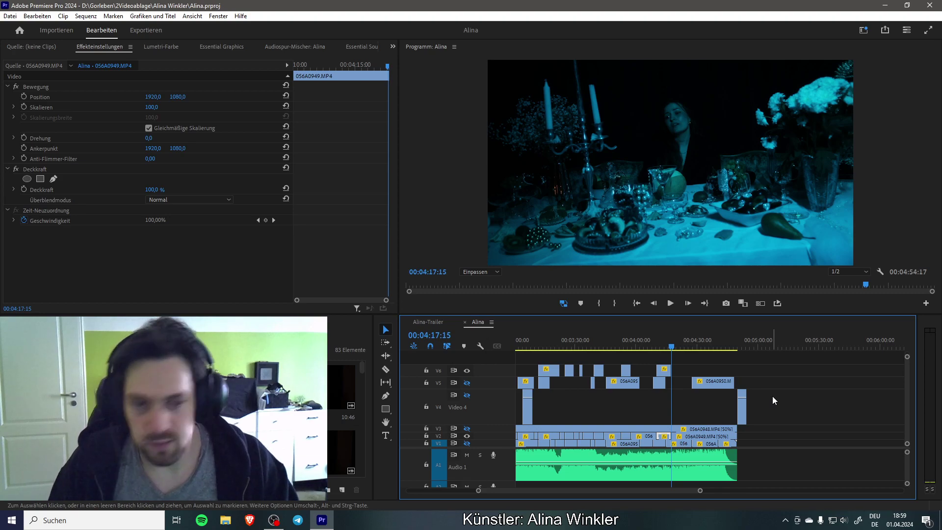
pyautogui.rightClick(483, 406)
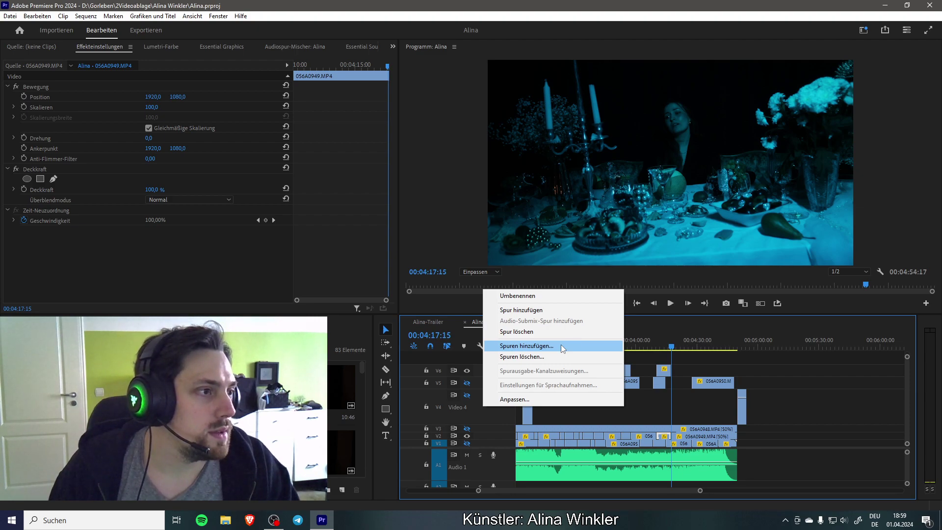
pyautogui.click(818, 407)
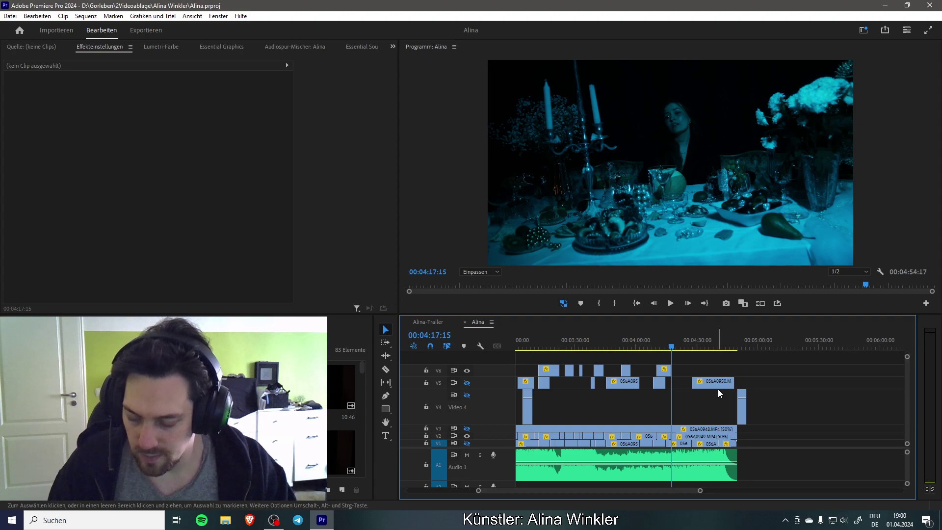
# Step: Continue reviewing the take and cut the V2 clip at 00:04:21:07
pyautogui.press('space')
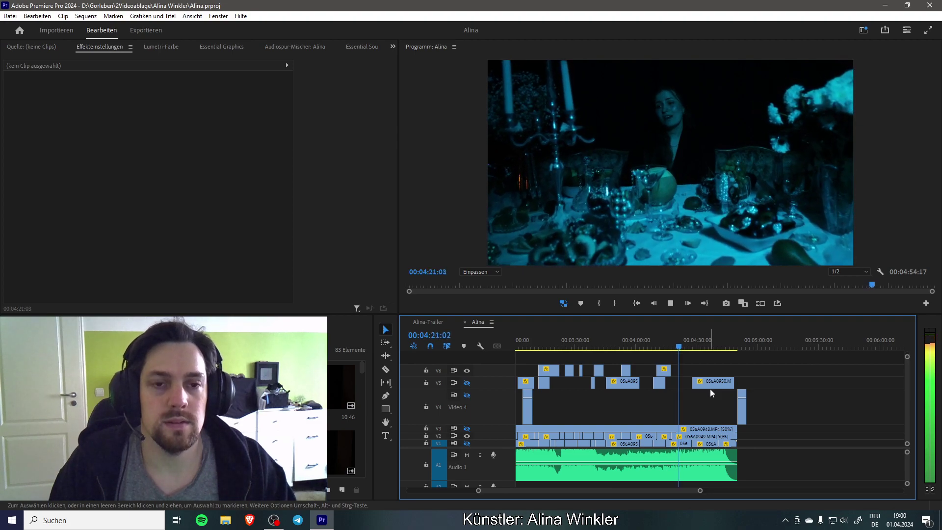
pyautogui.press('space')
pyautogui.click(682, 438)
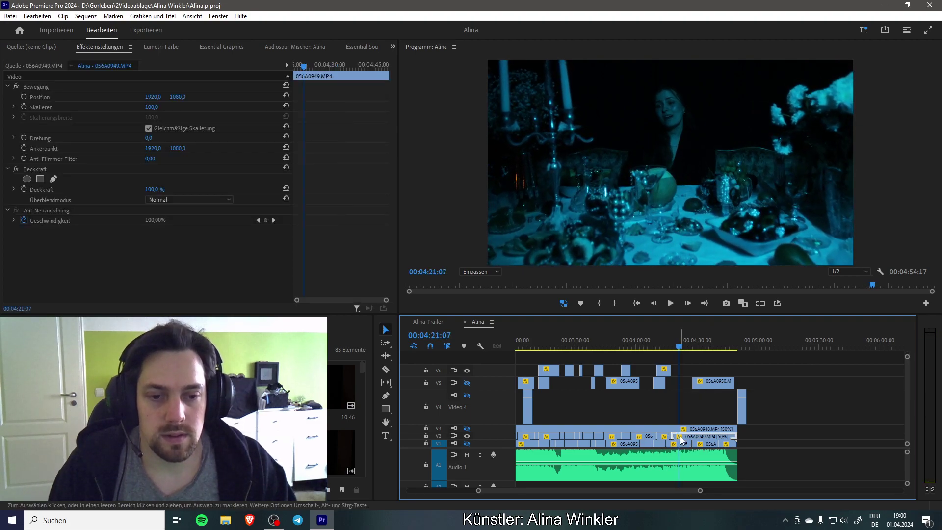
pyautogui.press('c')
pyautogui.click(681, 437)
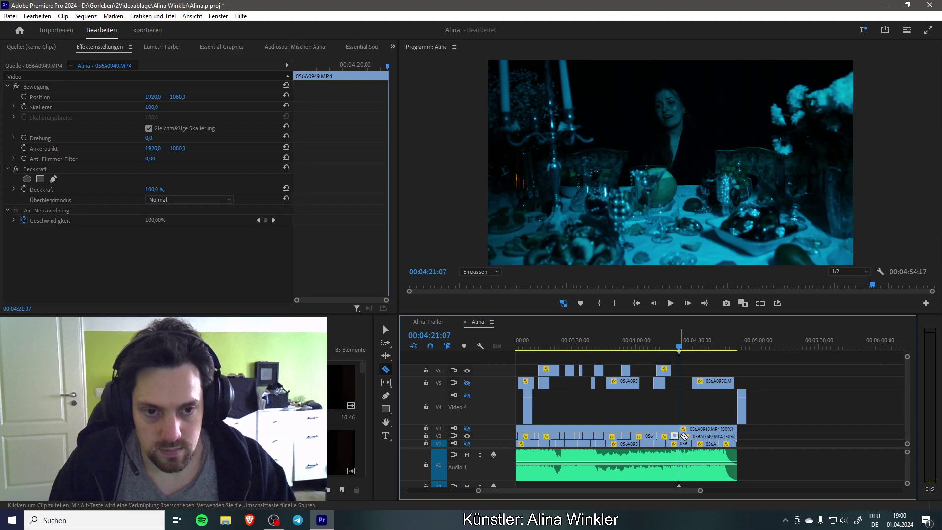
# Step: Play on, cut the V2 clip at 00:04:26:19 and copy the piece before it to V6
pyautogui.press('space')
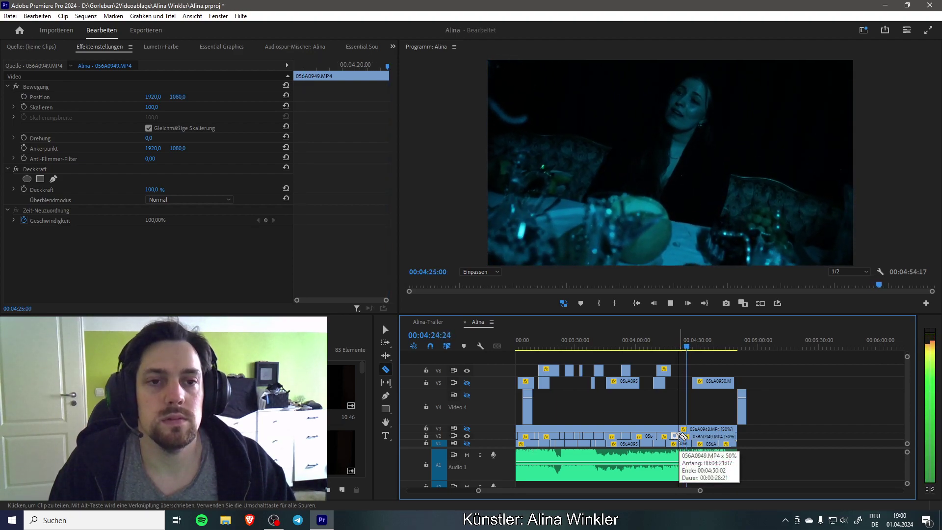
pyautogui.press('space')
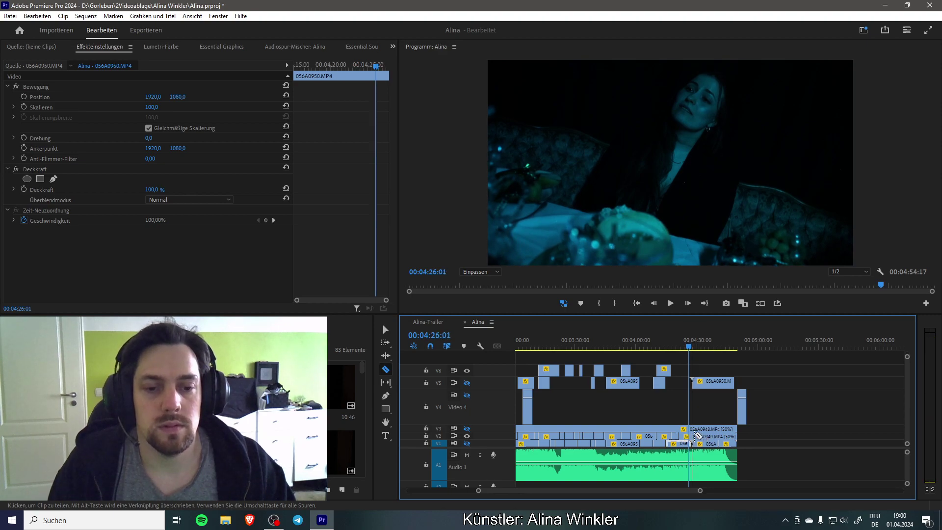
pyautogui.press('space')
pyautogui.press('space')
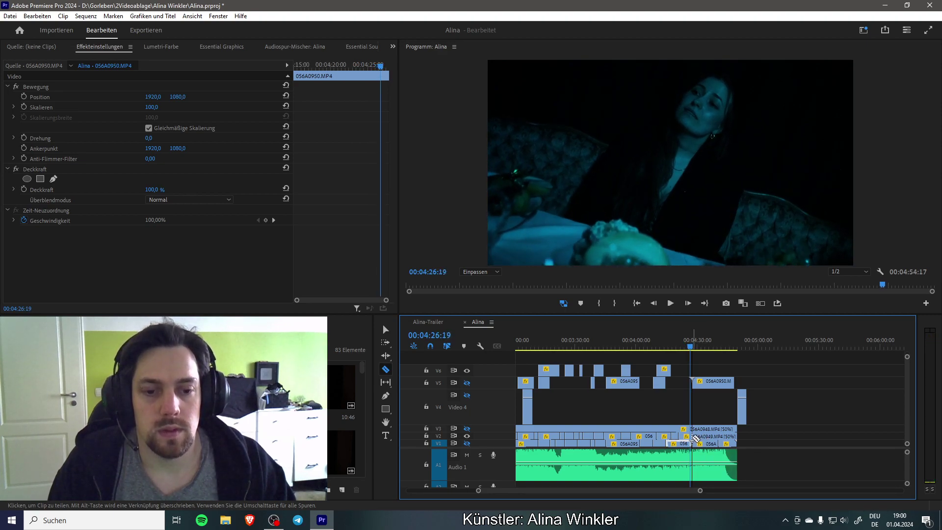
pyautogui.click(691, 436)
pyautogui.press('v')
pyautogui.moveTo(684, 437); pyautogui.dragTo(689, 372)
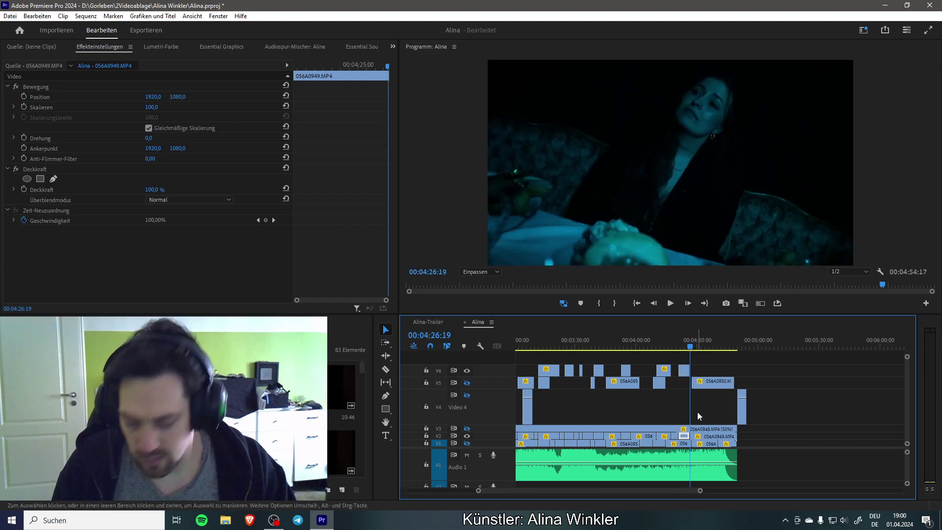
# Step: Review the following passage in short stretches and cut the V2 clip at 00:04:30:11
pyautogui.press('space')
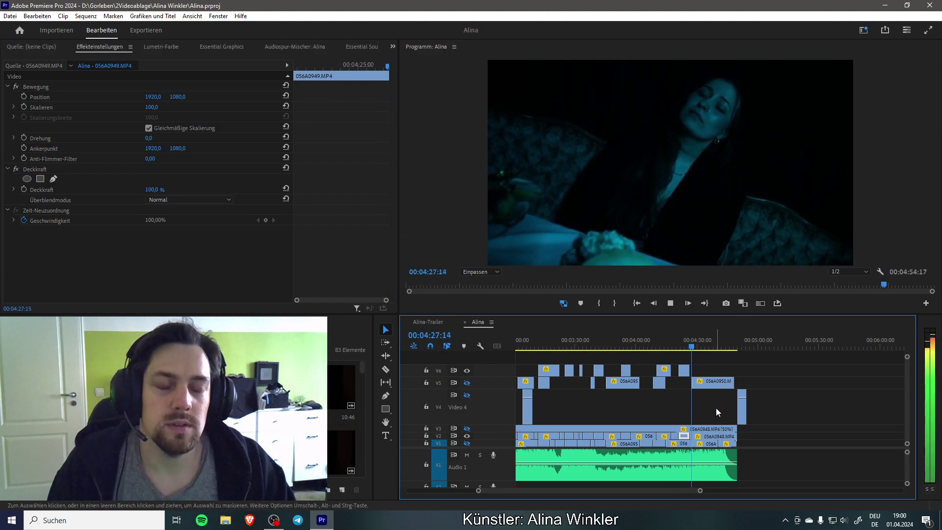
pyautogui.press('space')
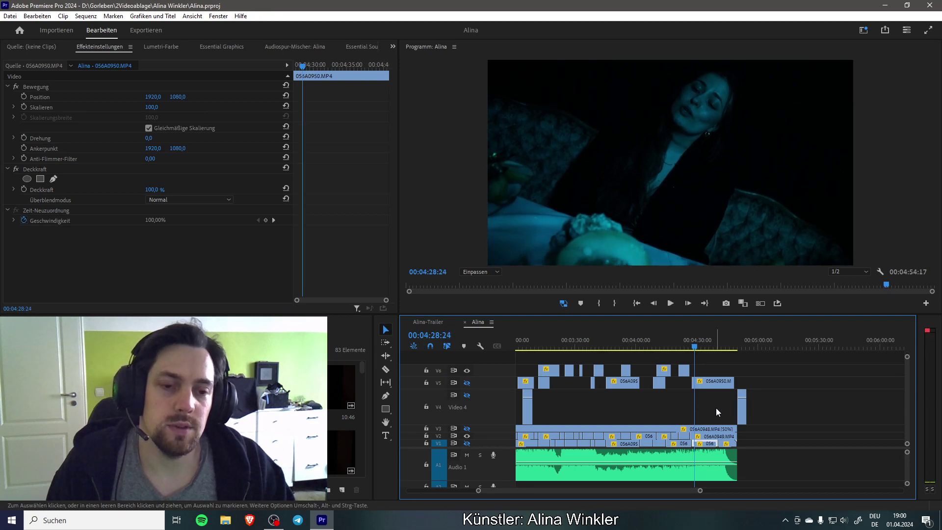
pyautogui.press('space')
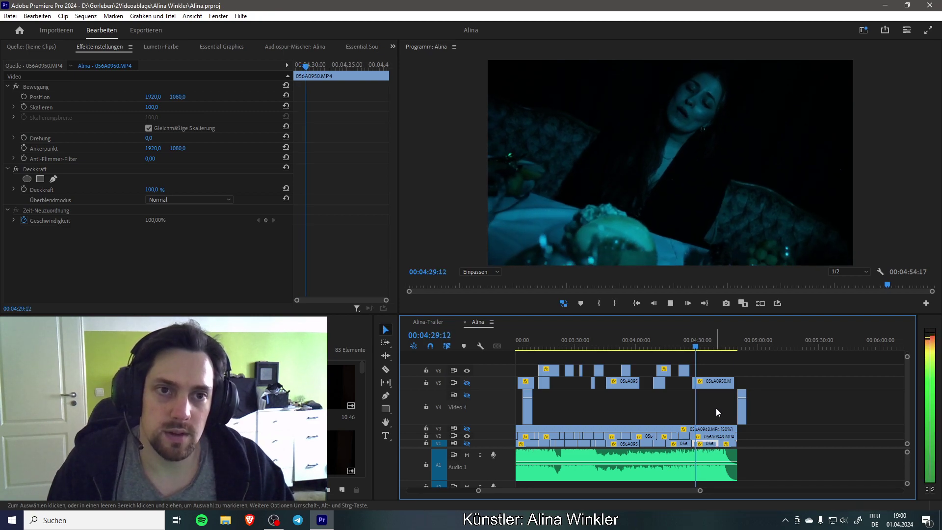
pyautogui.press('space')
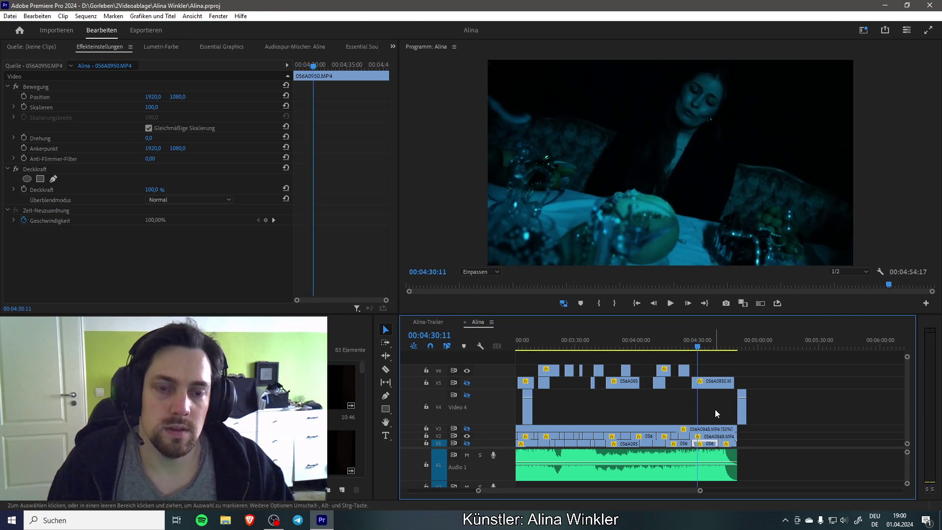
pyautogui.click(703, 439)
pyautogui.press('c')
pyautogui.click(699, 436)
# Step: Play on, cut the V2 clip at 00:04:39:03 and copy the piece before it to V6
pyautogui.press('space')
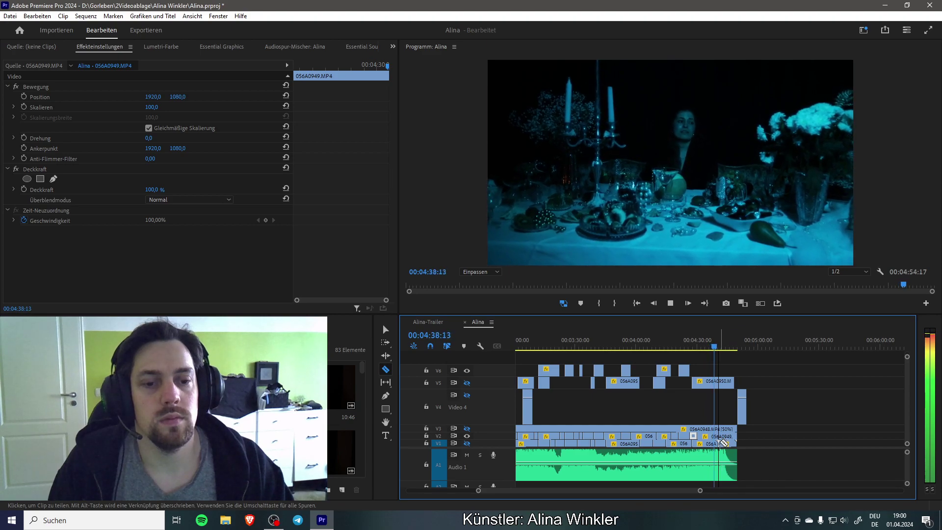
pyautogui.press('space')
pyautogui.click(719, 437)
pyautogui.press('v')
pyautogui.moveTo(709, 436); pyautogui.dragTo(709, 369)
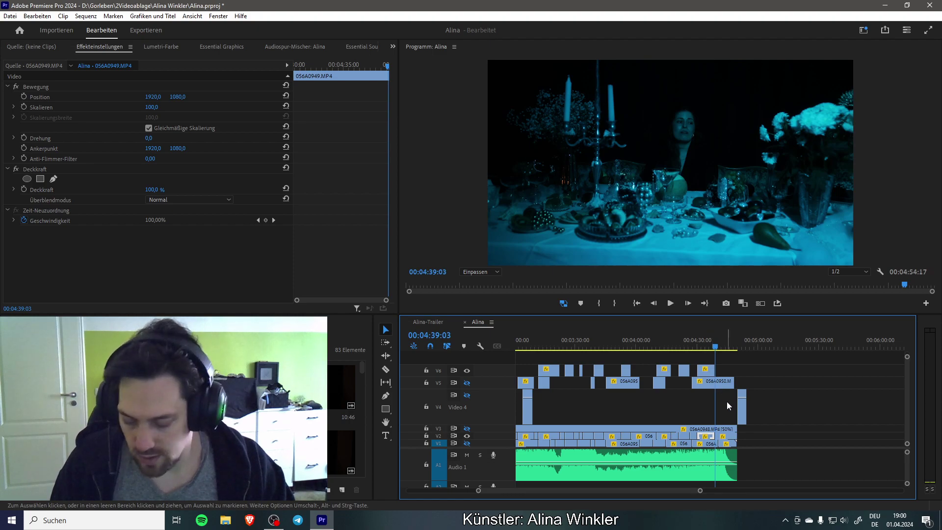
# Step: Review the take up to 00:04:46:12, step back and cut the V2 clip at 00:04:44:17
pyautogui.press('space')
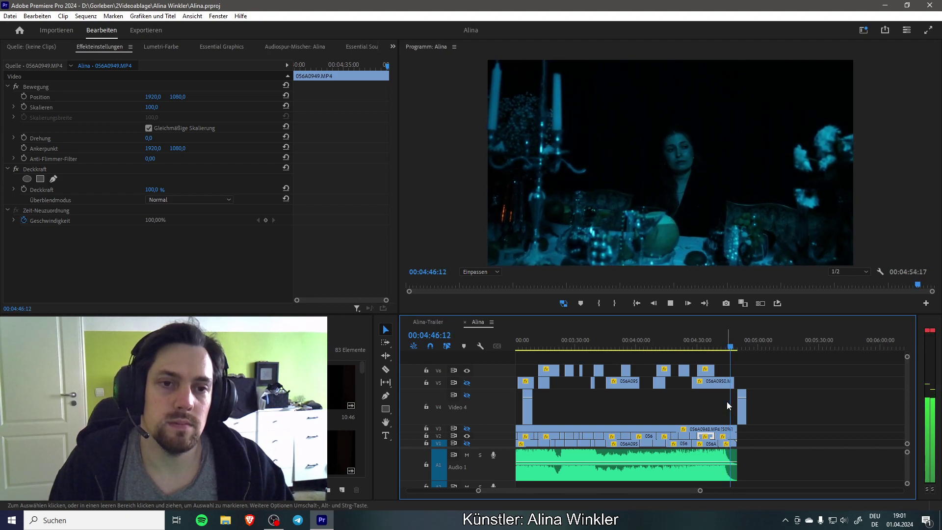
pyautogui.click(732, 347)
pyautogui.moveTo(731, 350); pyautogui.dragTo(727, 350)
pyautogui.click(724, 439)
pyautogui.press('c')
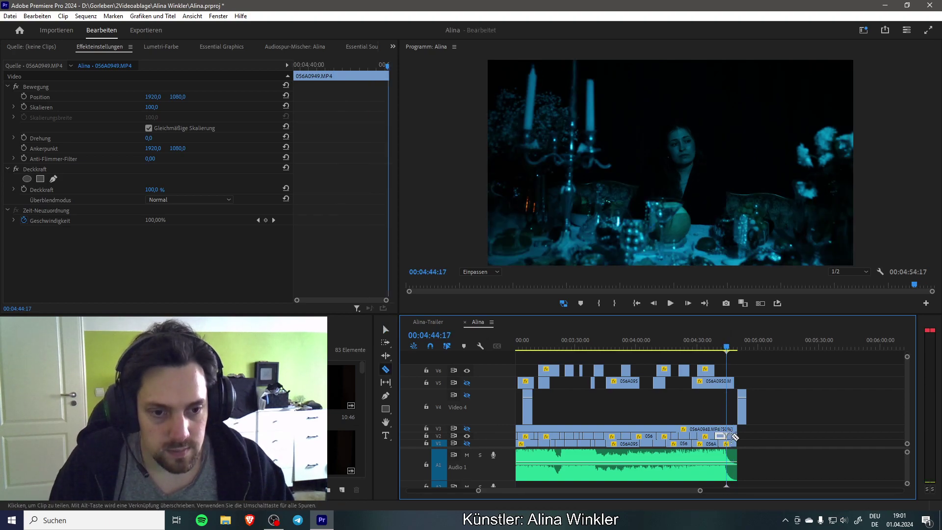
# Step: Play past the end of the take to 00:04:51:18 and copy the last V2 piece to V6
pyautogui.press('space')
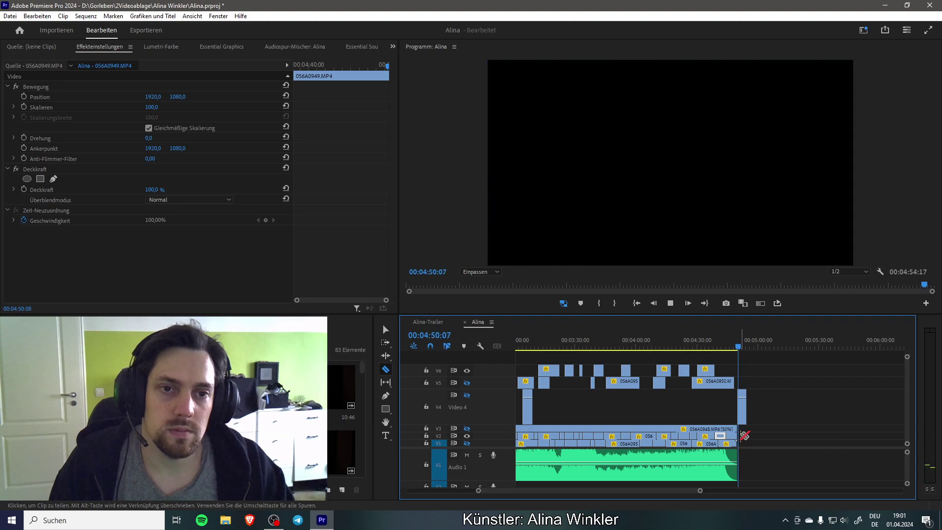
pyautogui.press('v')
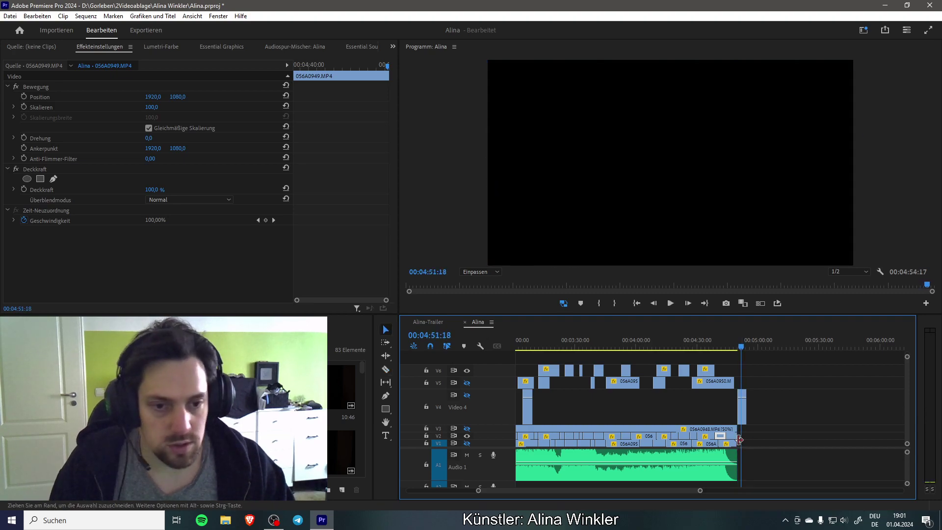
pyautogui.moveTo(732, 436); pyautogui.dragTo(736, 376)
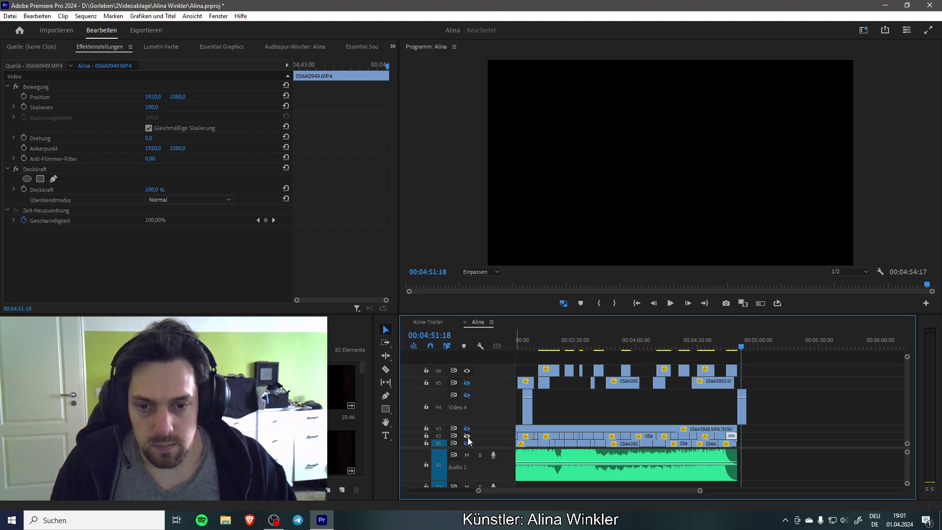
# Step: Switch the visible take from V2 to V3, save the project and return to the start of the sequence
pyautogui.moveTo(542, 490); pyautogui.dragTo(437, 482)
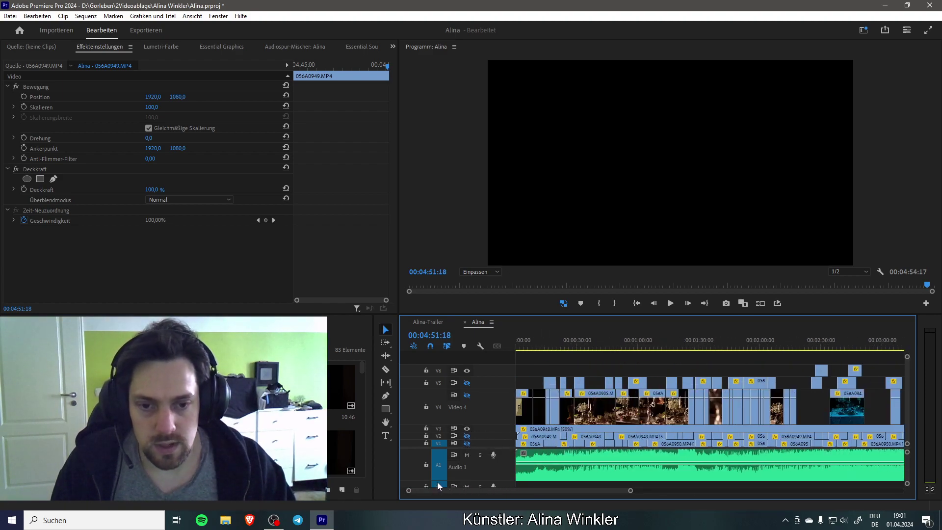
pyautogui.hotkey('ctrl', 's')
pyautogui.press('Home')
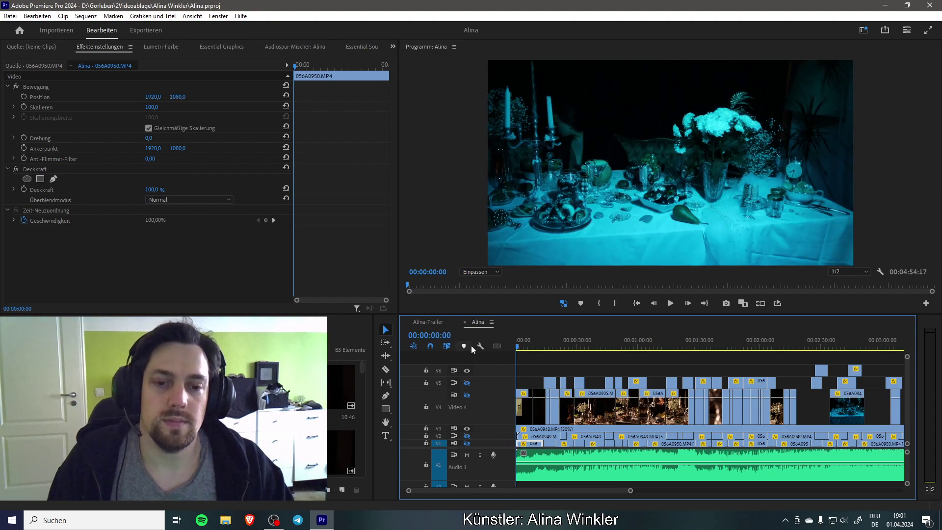
# Step: Play the V3 take from the start to 00:00:53:00, then cut the V3 clip there and again shortly after
pyautogui.press('space')
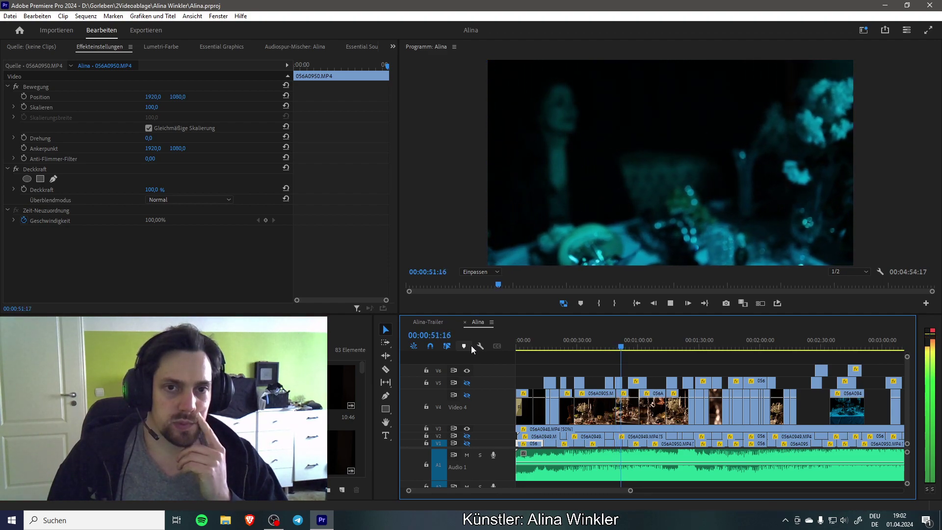
pyautogui.press('space')
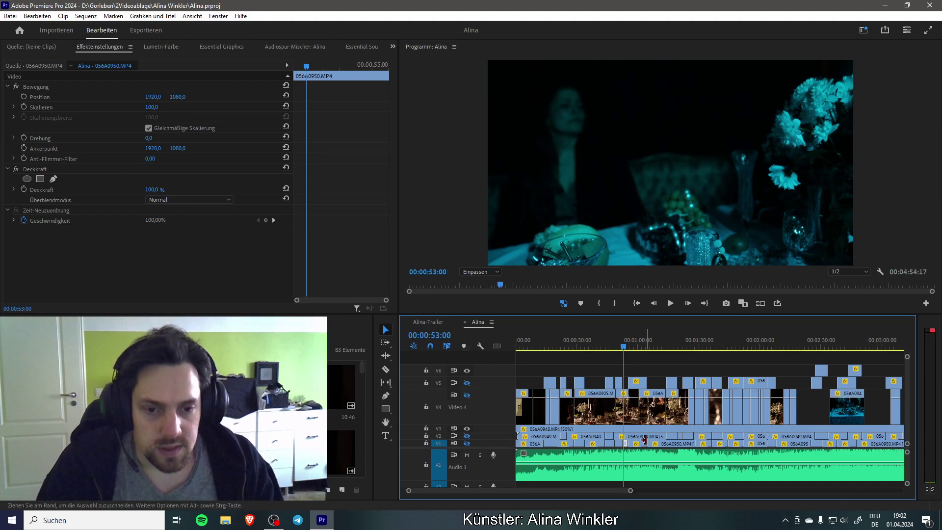
pyautogui.click(623, 429)
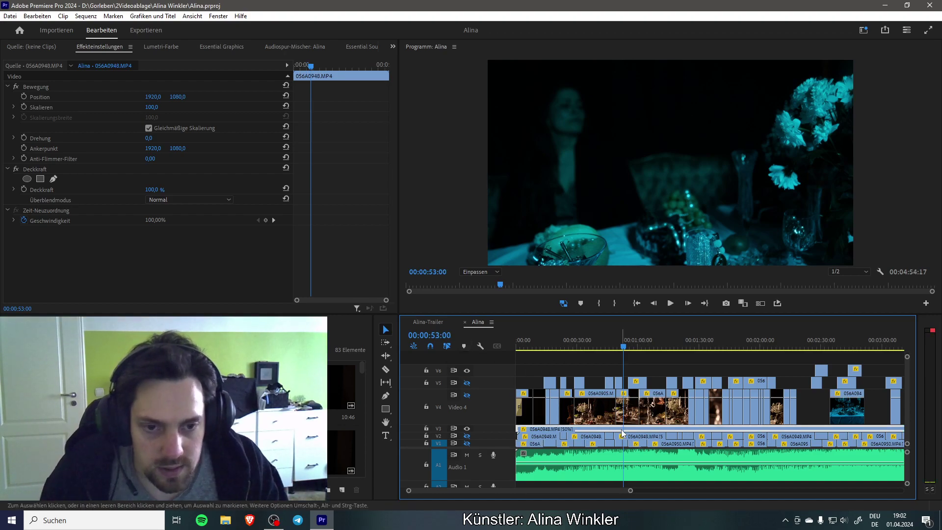
pyautogui.press('c')
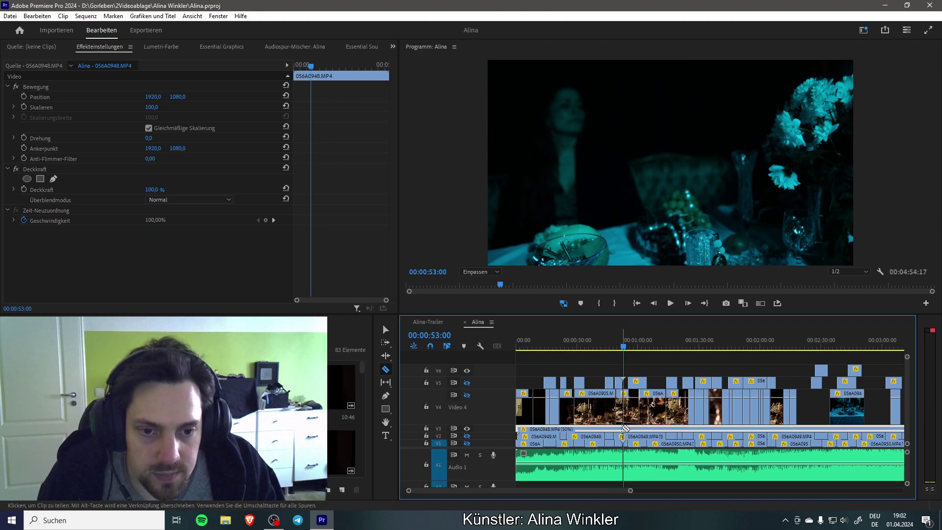
pyautogui.click(628, 429)
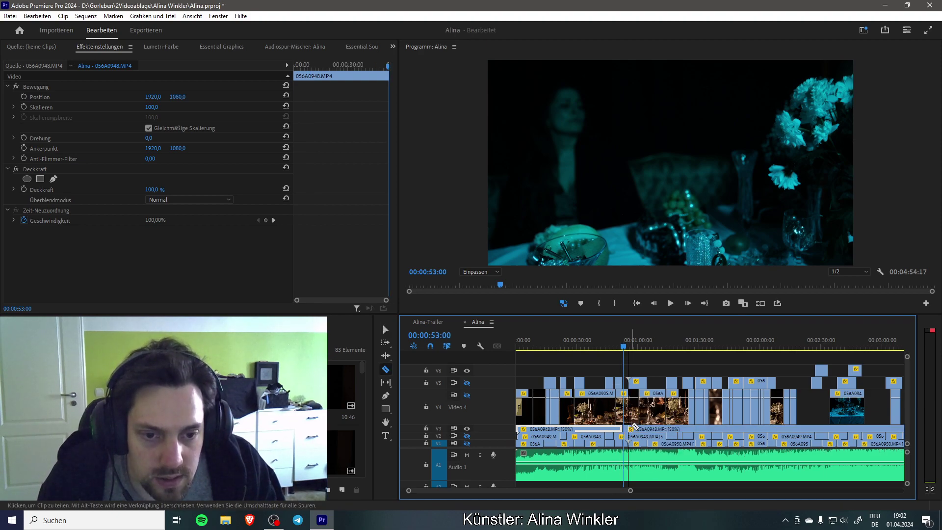
# Step: Copy the short 056A0948.MP4 segment near 00:00:53:00 from track V3 onto V5 and review the passage from 00:00:51:10
pyautogui.press('v')
pyautogui.press('Up')
pyautogui.click(627, 430)
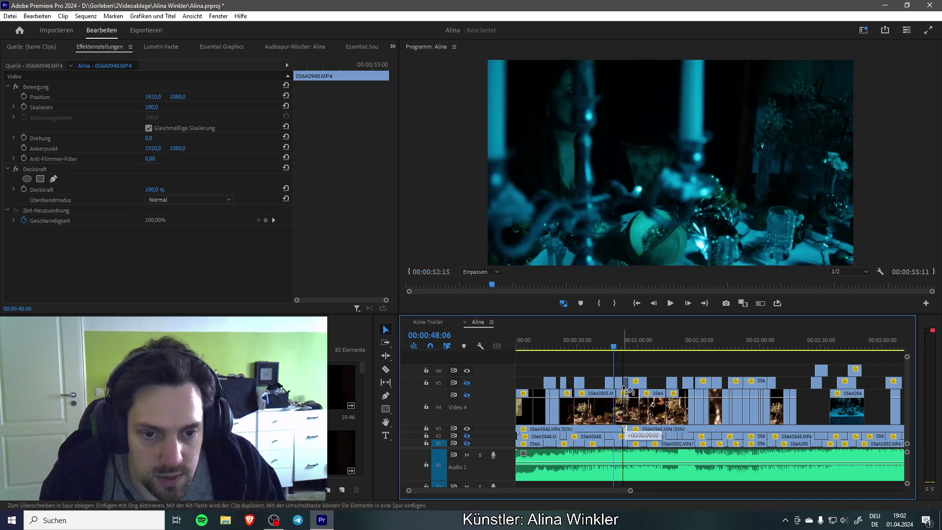
pyautogui.click(621, 346)
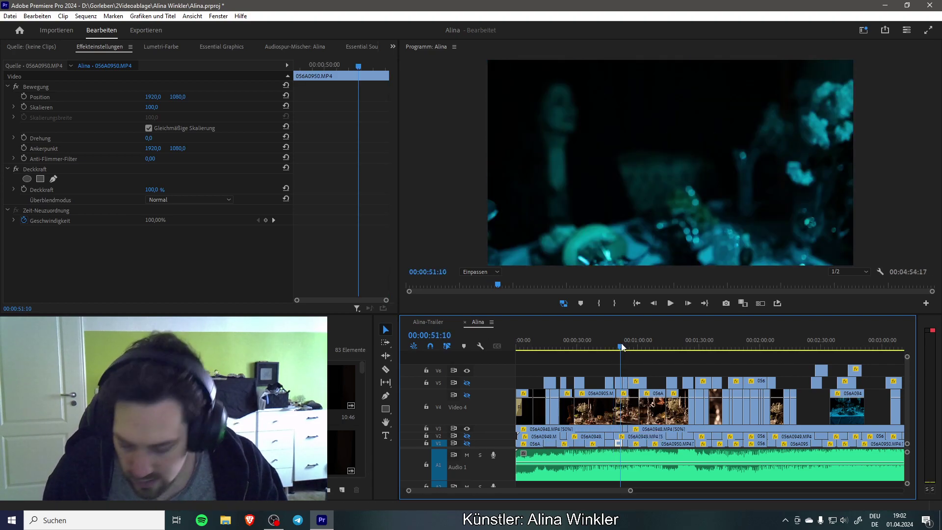
pyautogui.press('space')
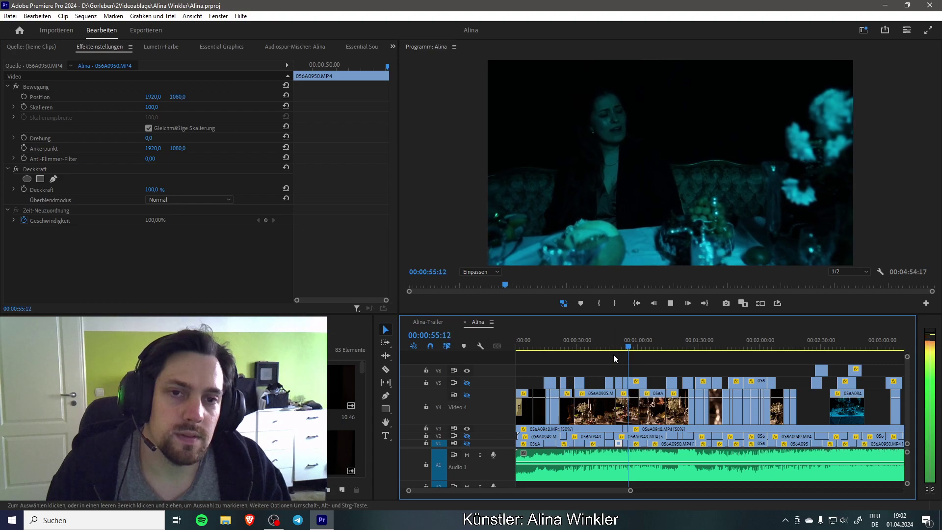
pyautogui.press('space')
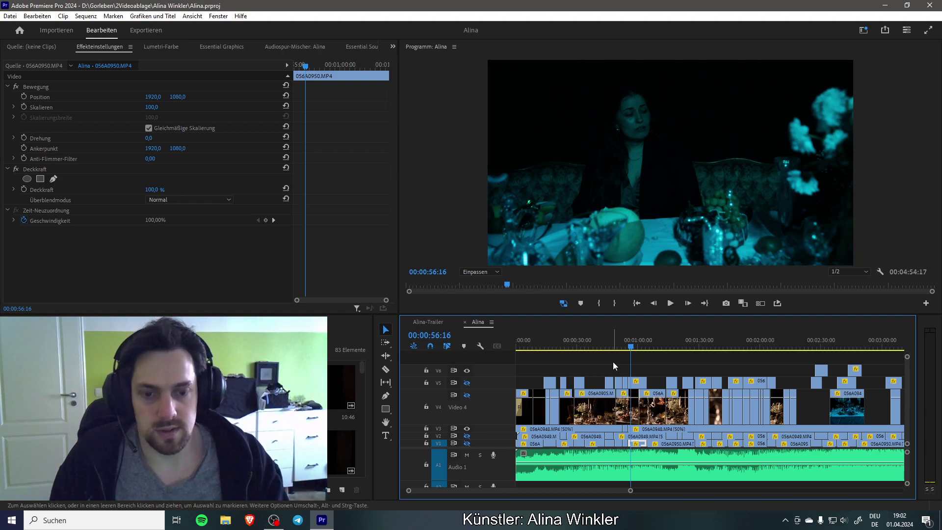
# Step: Copy the first V5 clip to the start of V6 and try shifting all other clips later in the sequence
pyautogui.hotkey('ctrl', 'a')
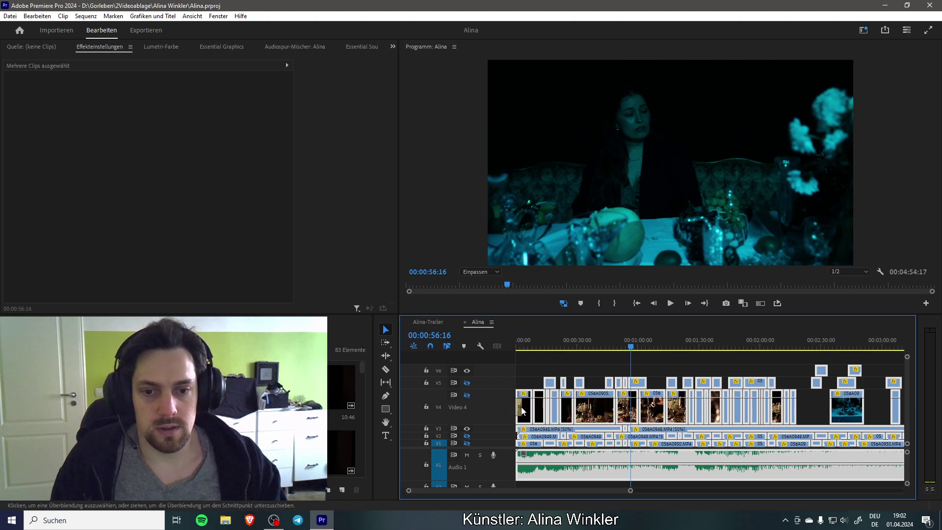
pyautogui.moveTo(531, 411)
pyautogui.mouseDown()
pyautogui.moveTo(546, 416)
pyautogui.moveTo(542, 404)
pyautogui.mouseUp()
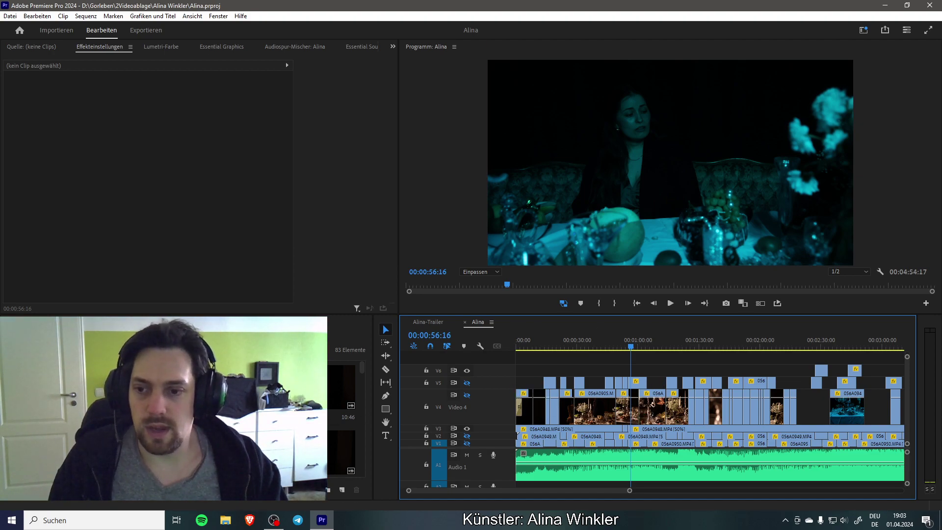
pyautogui.moveTo(550, 384); pyautogui.dragTo(521, 370)
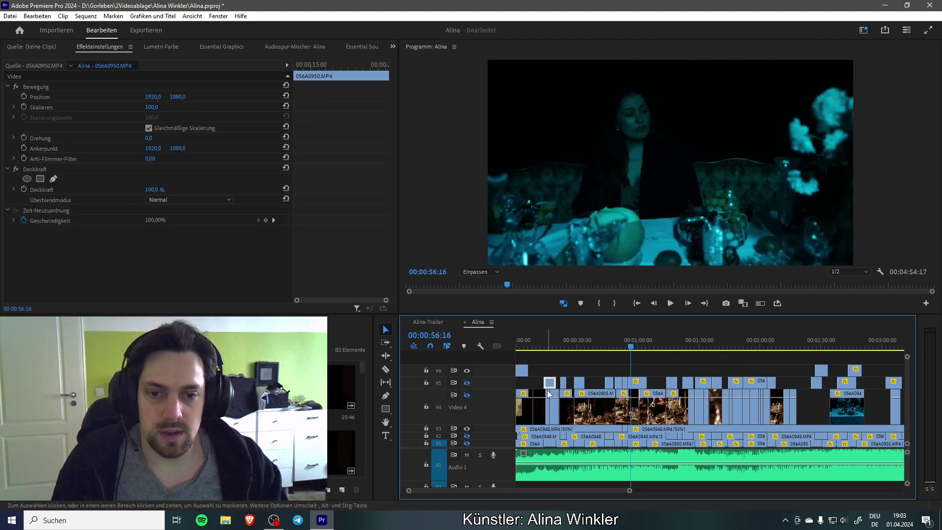
pyautogui.hotkey('ctrl', 'a')
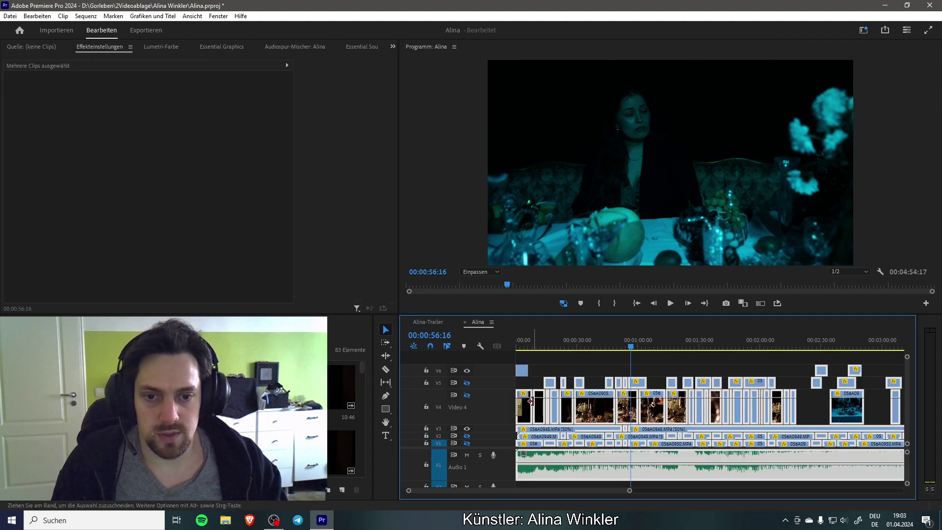
pyautogui.moveTo(525, 407); pyautogui.dragTo(537, 408)
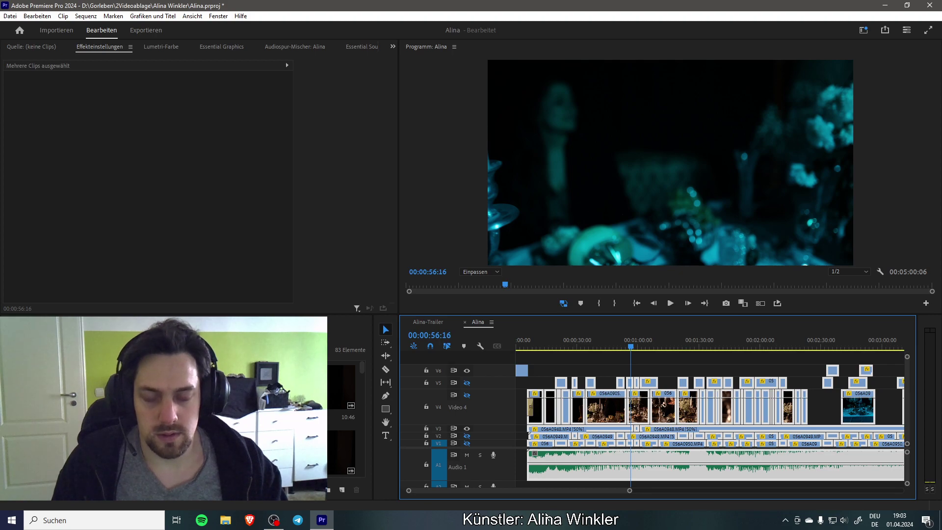
pyautogui.hotkey('ctrl', 'z')
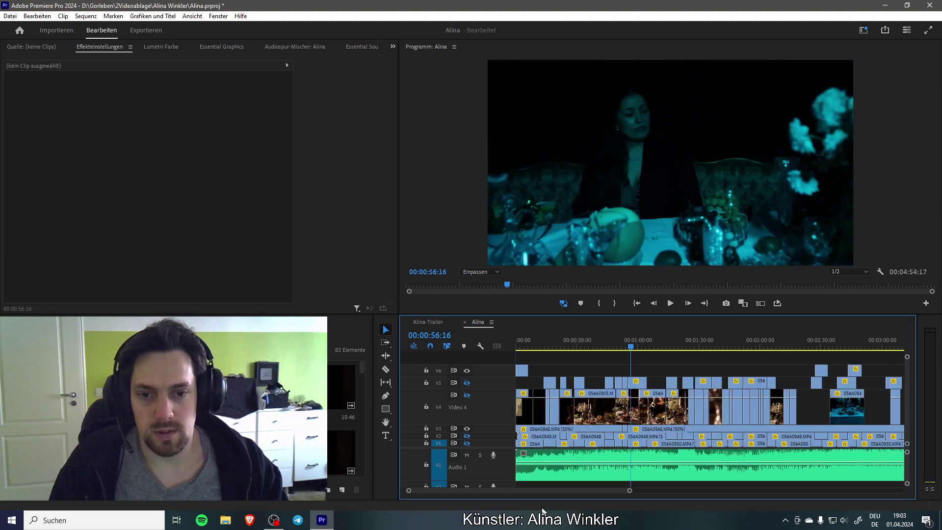
# Step: Delete the copied clip at the start of track V6 and save the project
pyautogui.click(523, 373)
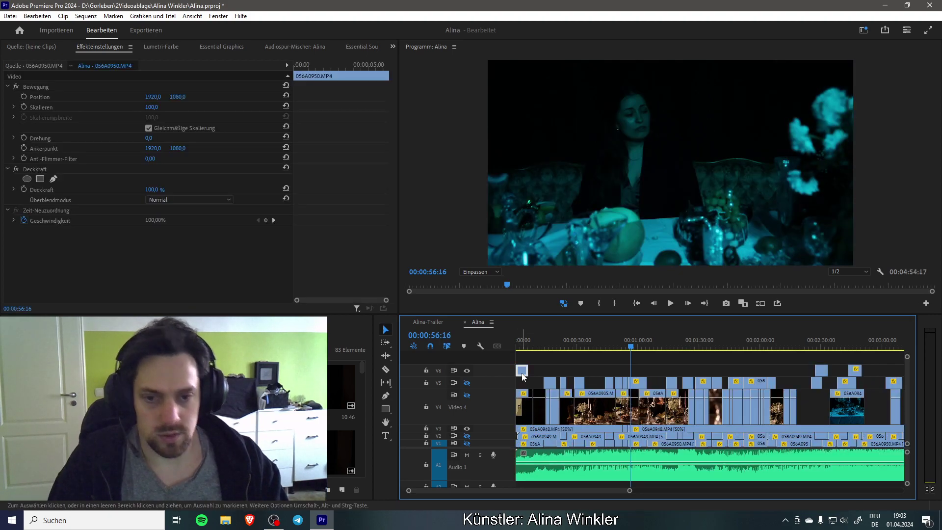
pyautogui.press('Delete')
pyautogui.hotkey('ctrl', 's')
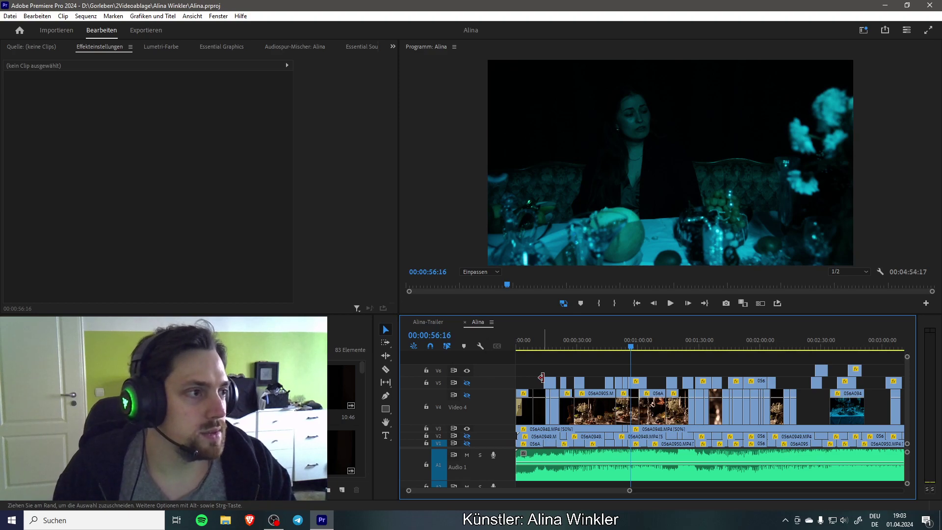
# Step: Review the sequence from 00:00:56:16 onward, split the 056A0948.MP4 clip on V3 at 00:01:54:15, and save the project
pyautogui.click(668, 305)
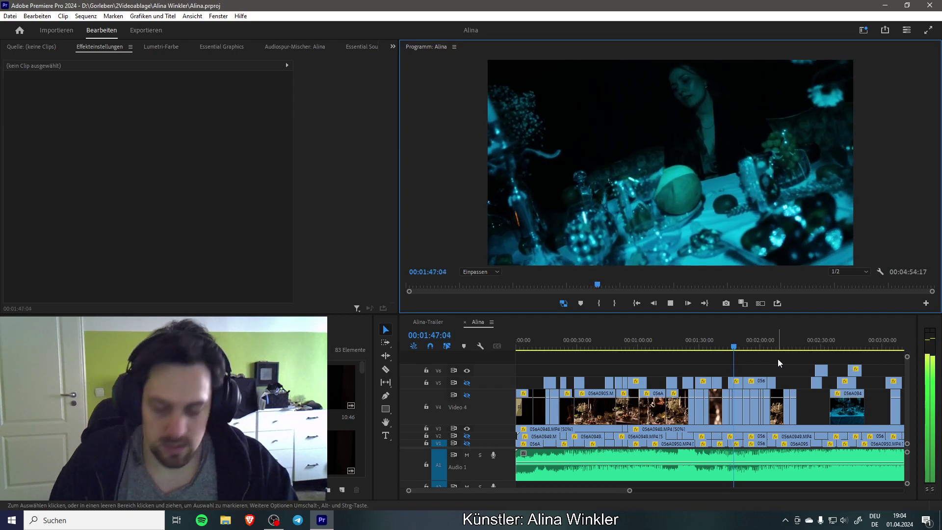
pyautogui.press('d')
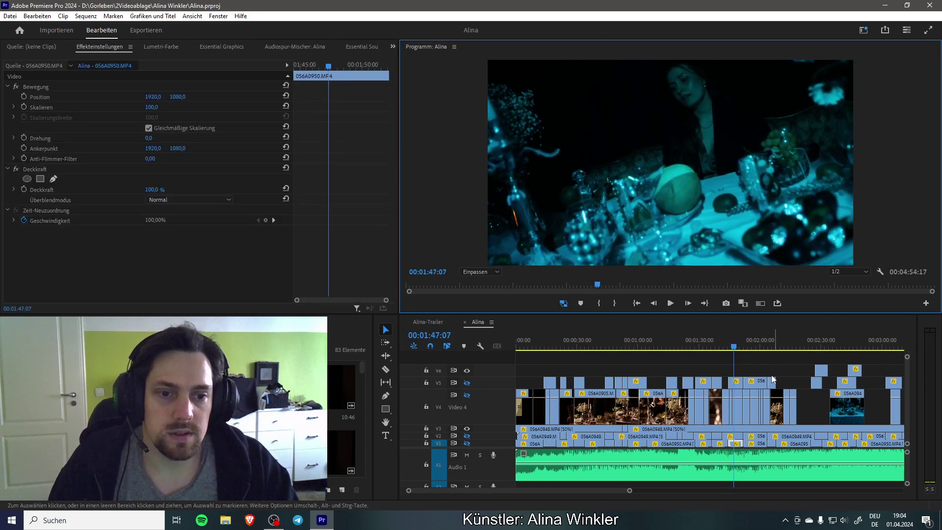
pyautogui.hscroll(5, 773, 373)
pyautogui.hscroll(1, 759, 391)
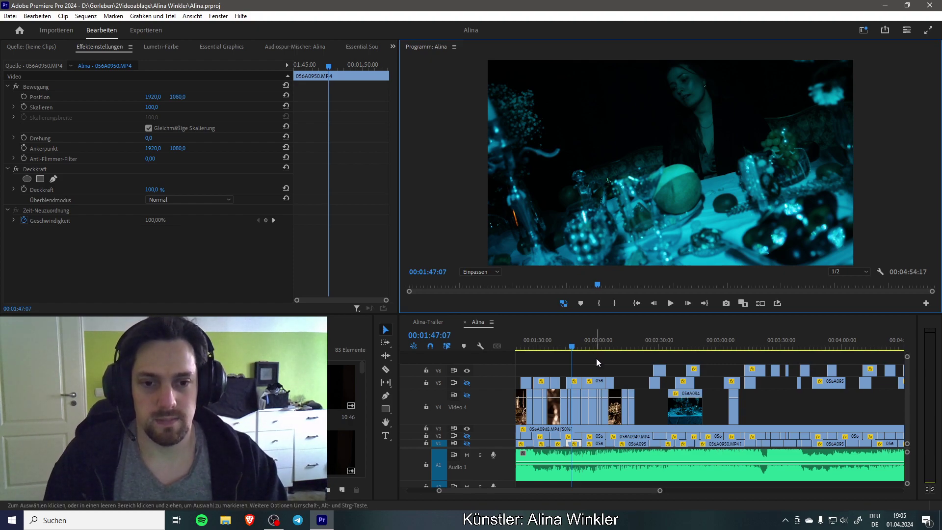
pyautogui.press('space')
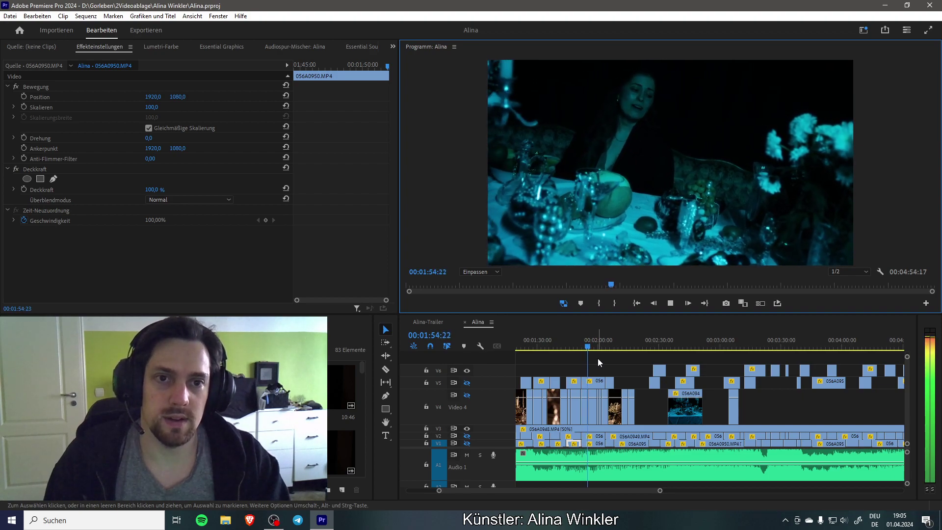
pyautogui.press('space')
pyautogui.click(589, 346)
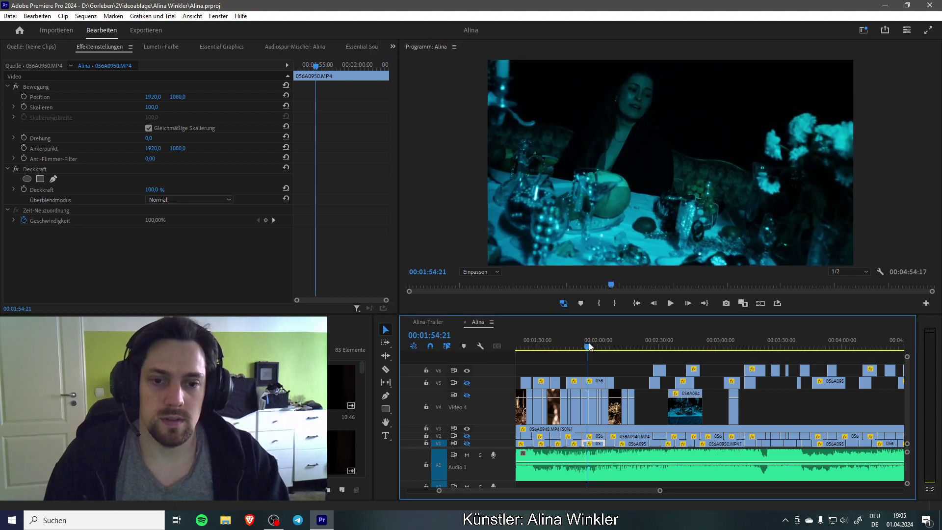
pyautogui.click(589, 430)
pyautogui.press('c')
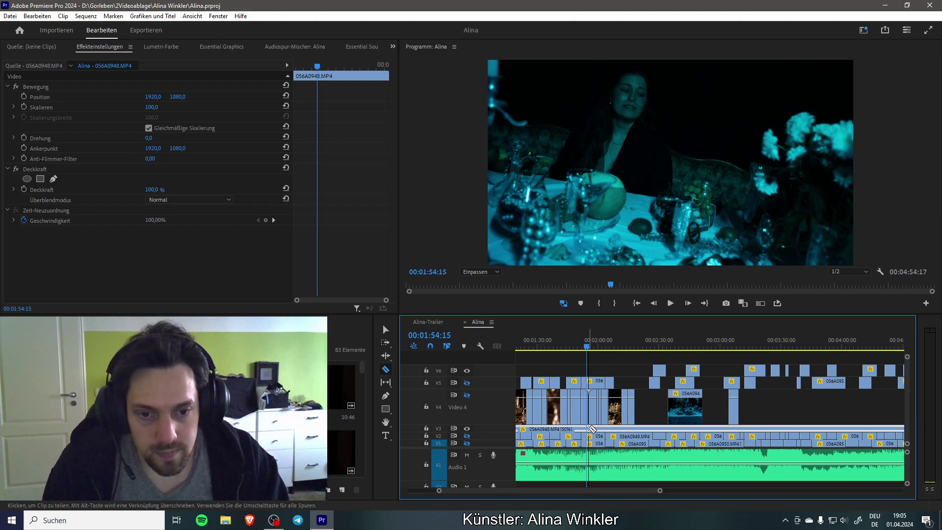
pyautogui.click(589, 429)
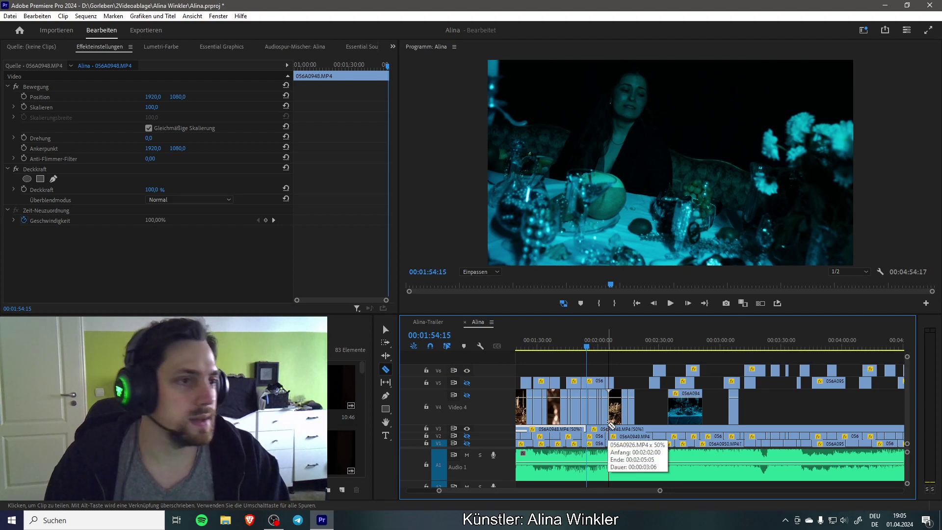
pyautogui.hotkey('ctrl', 's')
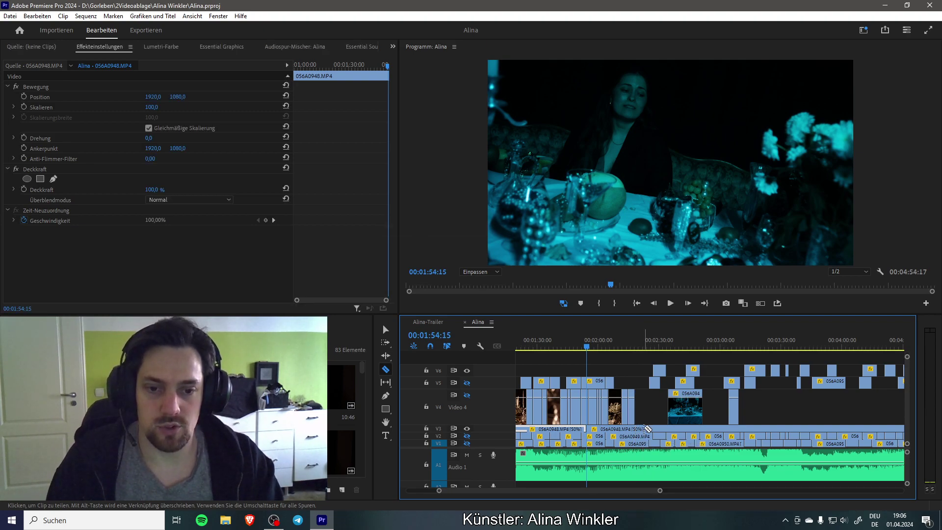
# Step: Split the V3 clip at 00:02:01:02, copy the segment before that cut onto V6, and save the project
pyautogui.press('space')
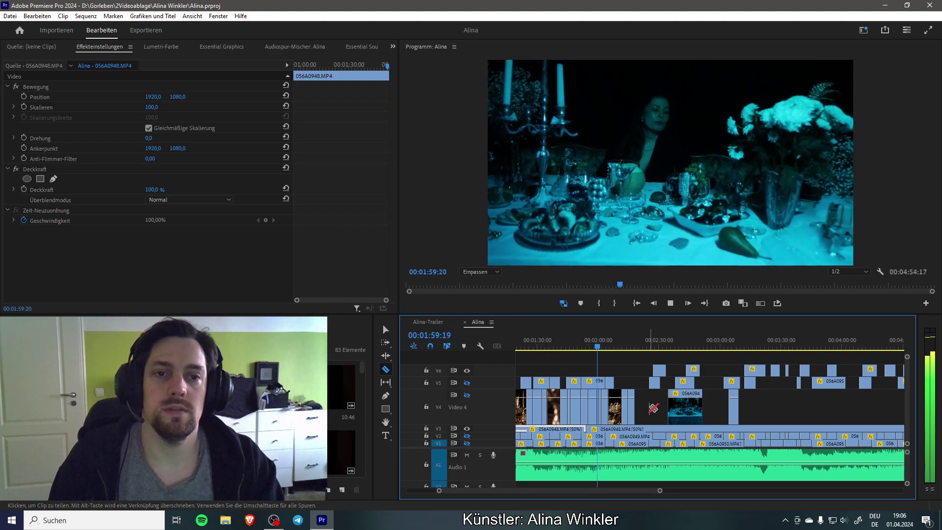
pyautogui.press('space')
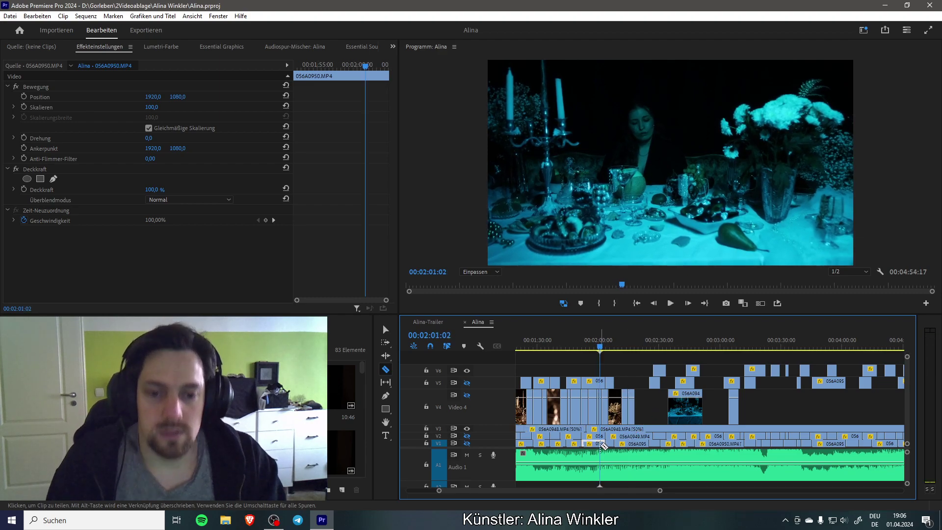
pyautogui.click(604, 431)
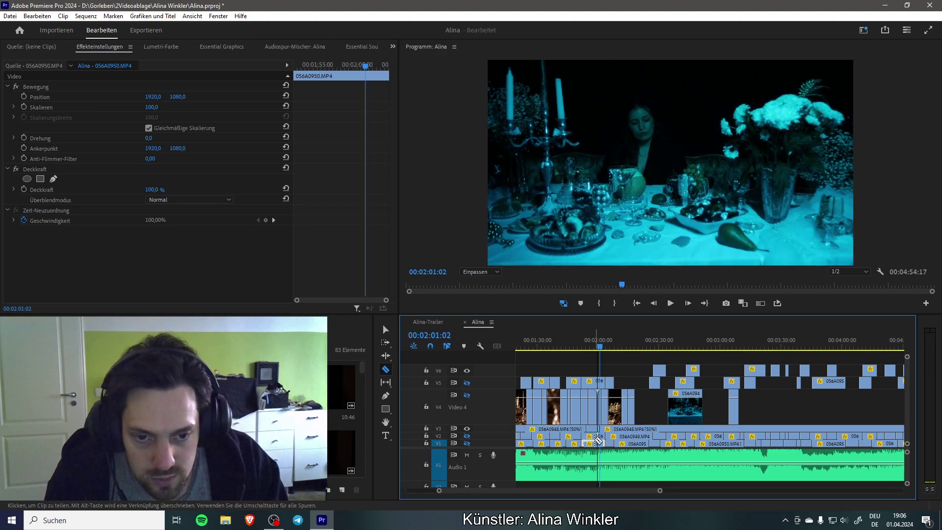
pyautogui.press('v')
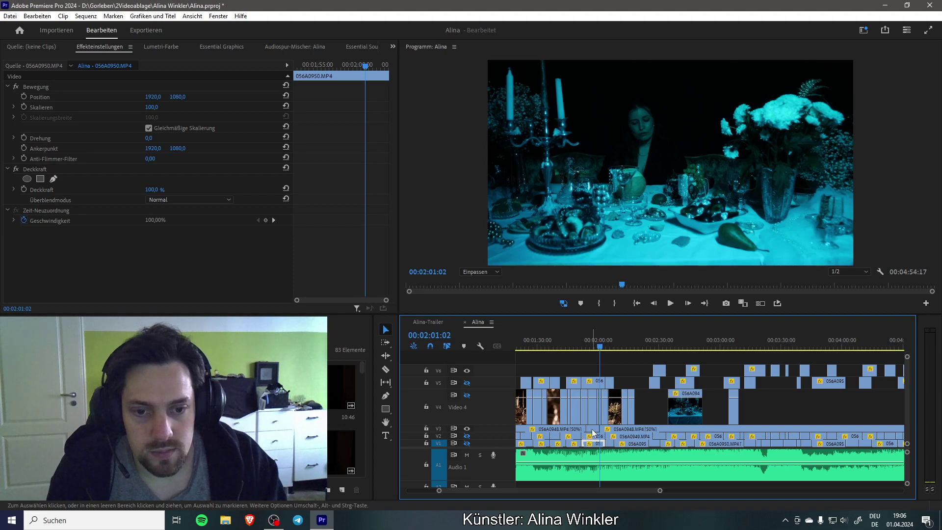
pyautogui.moveTo(593, 429); pyautogui.dragTo(594, 370)
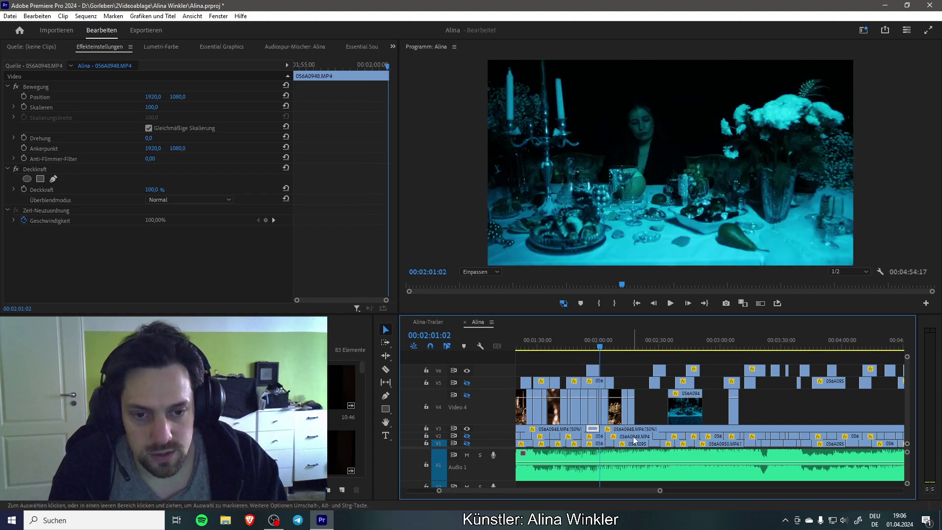
pyautogui.hotkey('ctrl', 's')
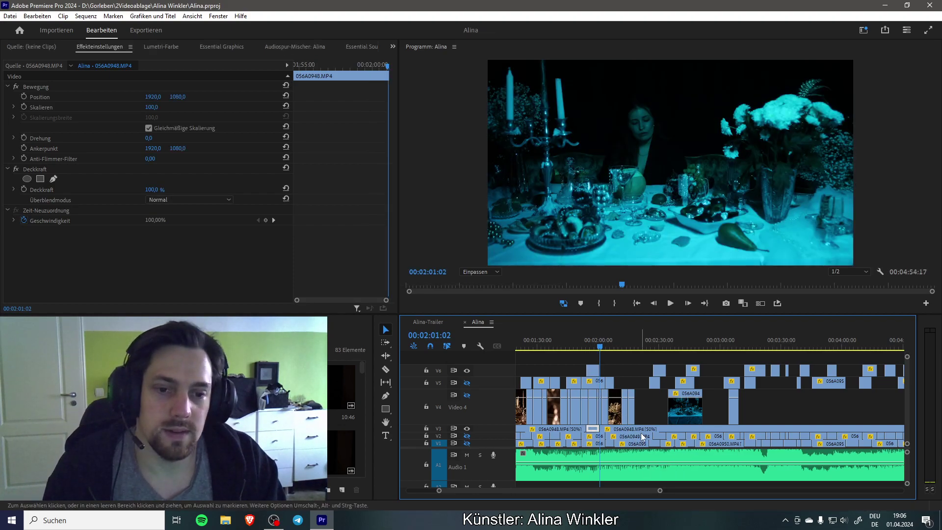
# Step: Review the passage after 00:02:01:02 and split the 056A0948.MP4 clip on V3 at 00:02:05:19
pyautogui.scroll(-1, 642, 435)
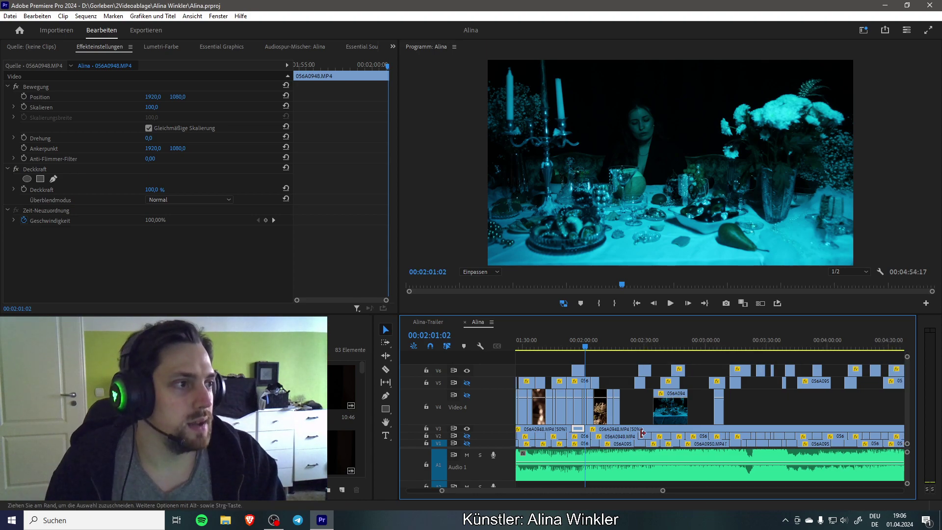
pyautogui.press('space')
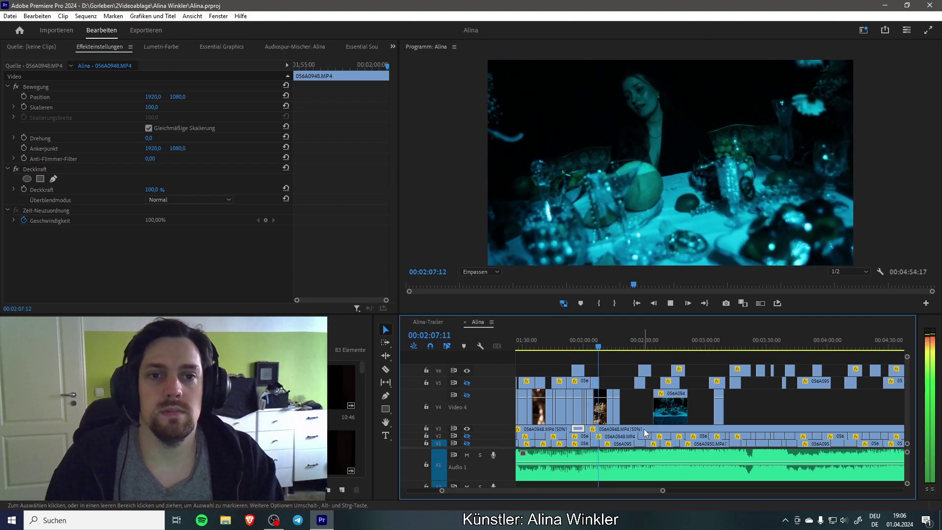
pyautogui.press('space')
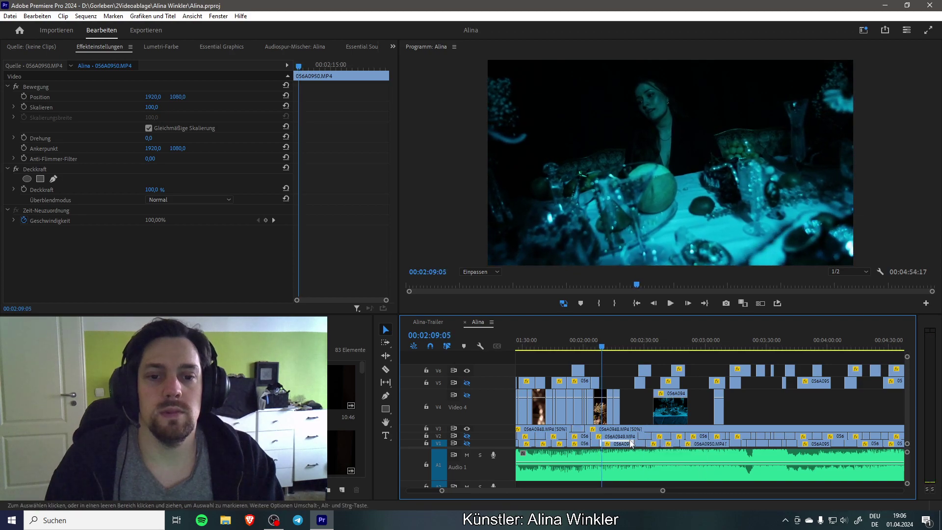
pyautogui.moveTo(603, 349); pyautogui.dragTo(598, 347)
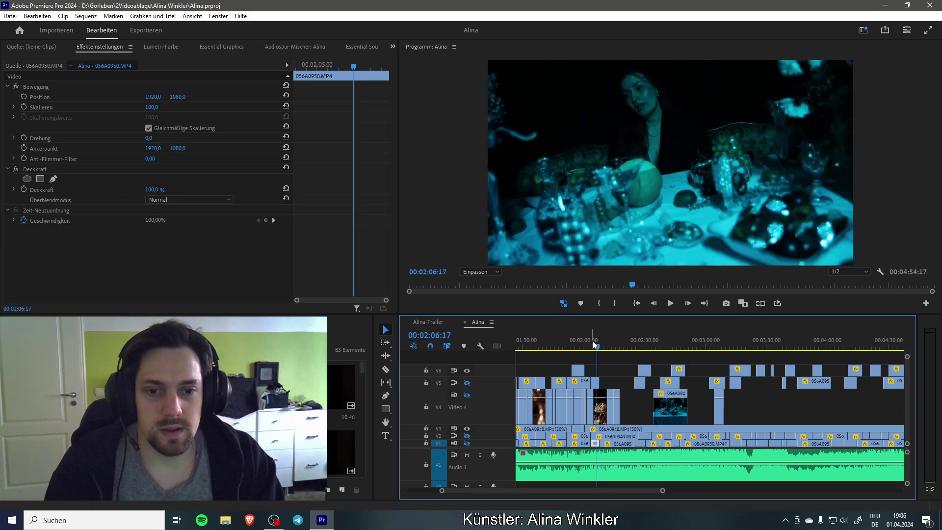
pyautogui.moveTo(658, 491); pyautogui.dragTo(607, 491)
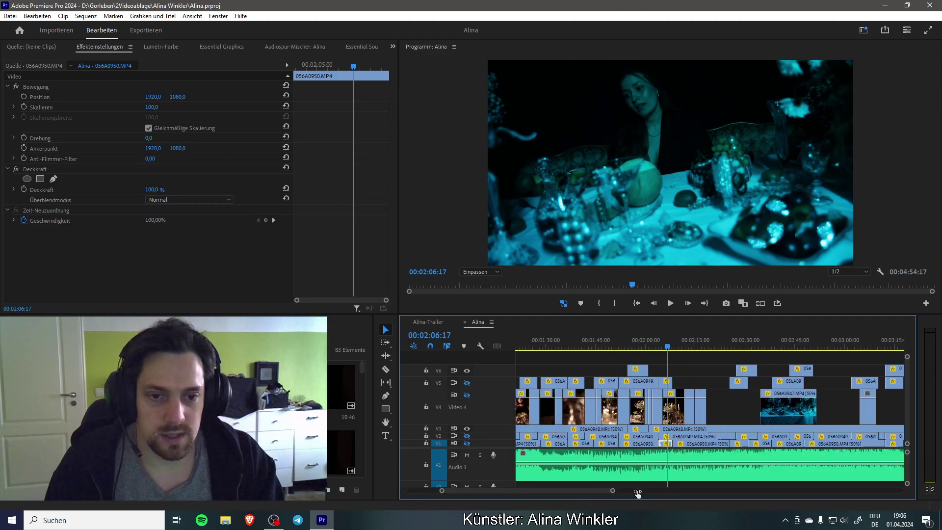
pyautogui.click(665, 342)
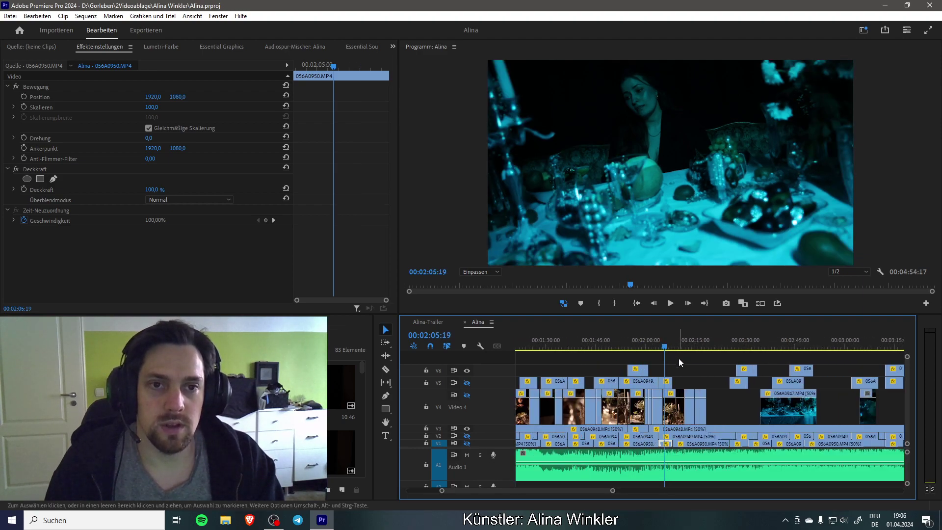
pyautogui.click(668, 430)
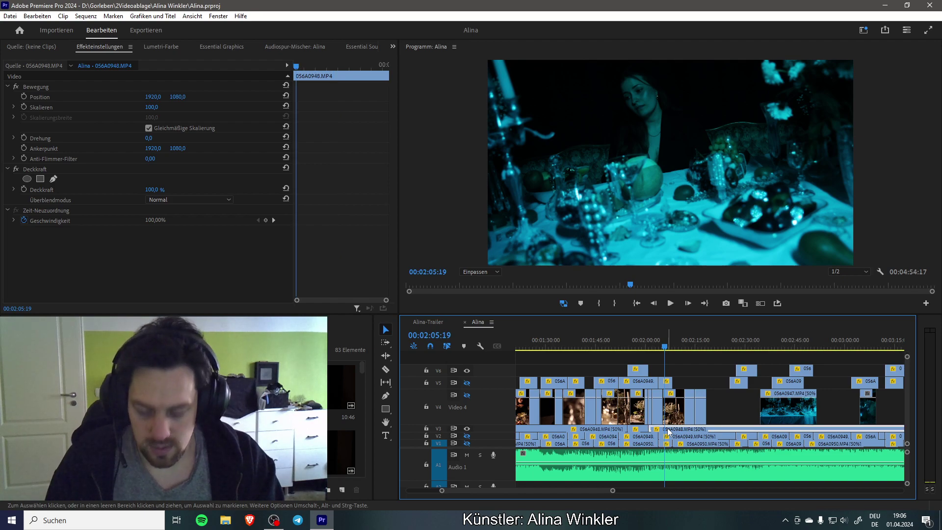
# Step: Split the 056A0948.MP4 clip on V3 at 00:02:09:24, copy the segment before that cut onto V6, and save the project
pyautogui.press('space')
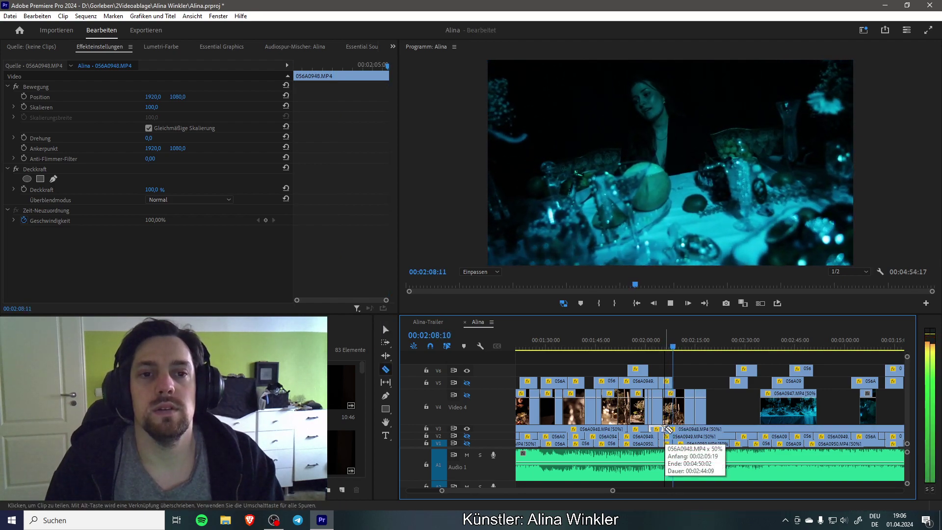
pyautogui.click(680, 433)
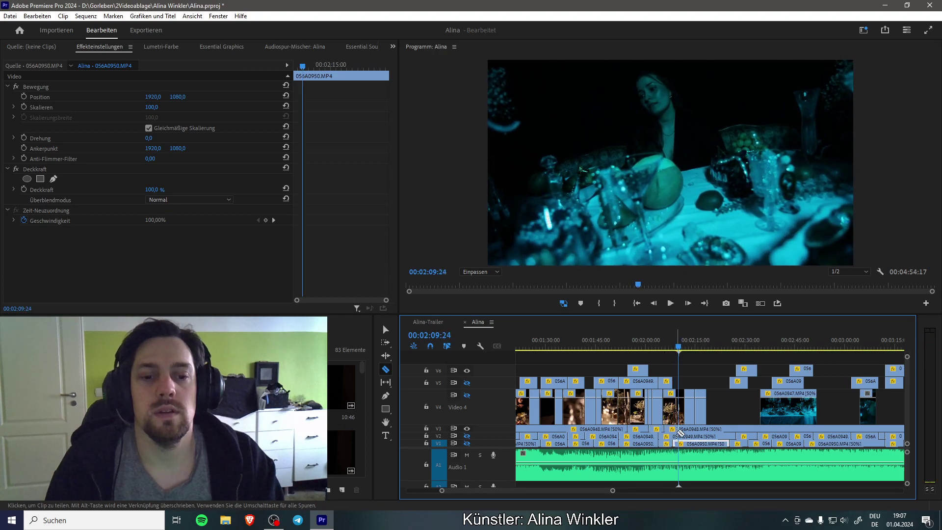
pyautogui.press('v')
pyautogui.moveTo(674, 433); pyautogui.dragTo(674, 374)
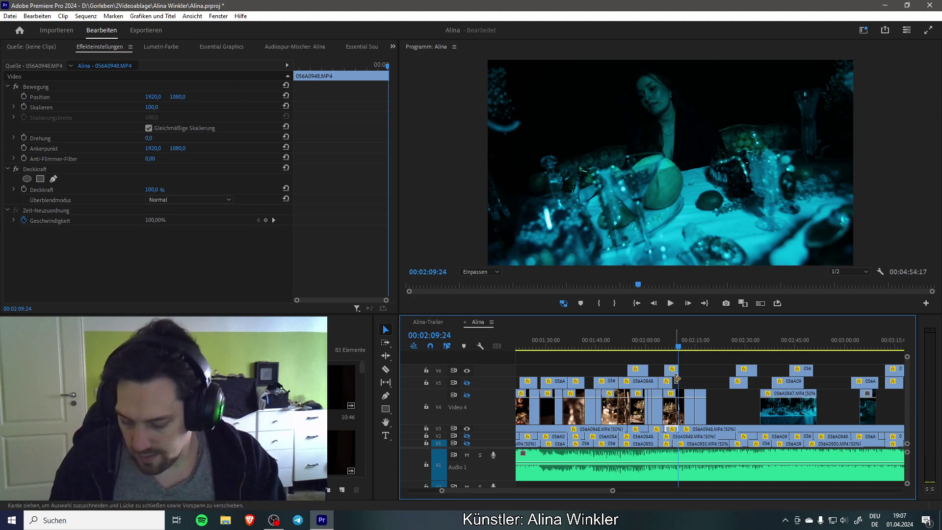
# Step: Review the passage after 00:02:09:24 and split the 056A0948.MP4 clip on V3 at 00:02:18:24
pyautogui.scroll(-3, 730, 396)
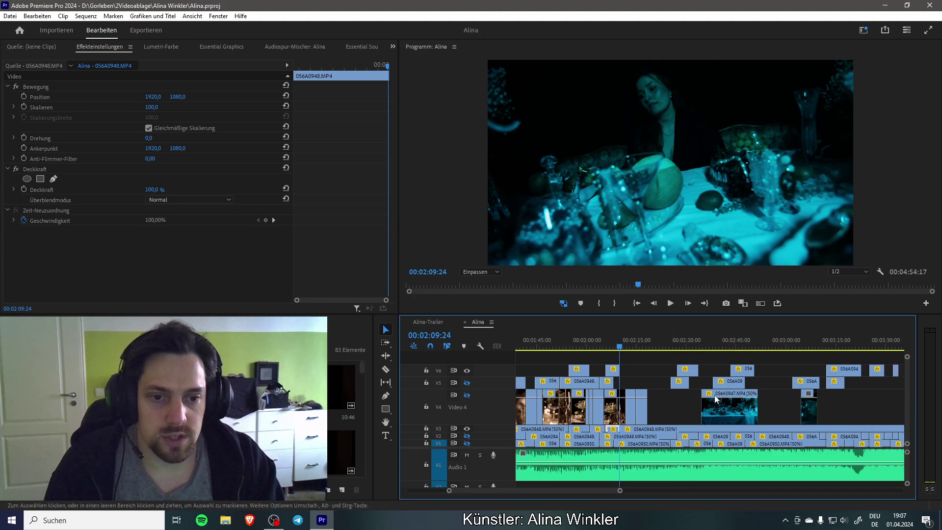
pyautogui.press('space')
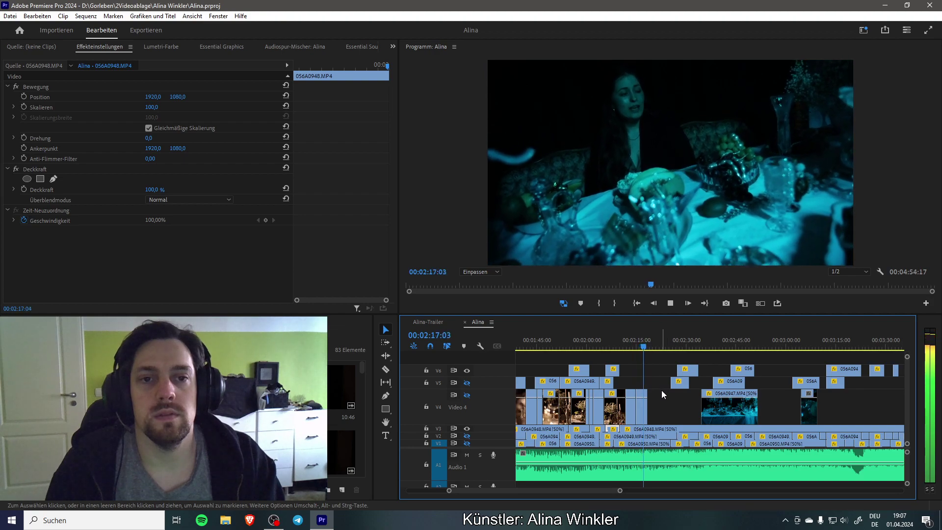
pyautogui.press('space')
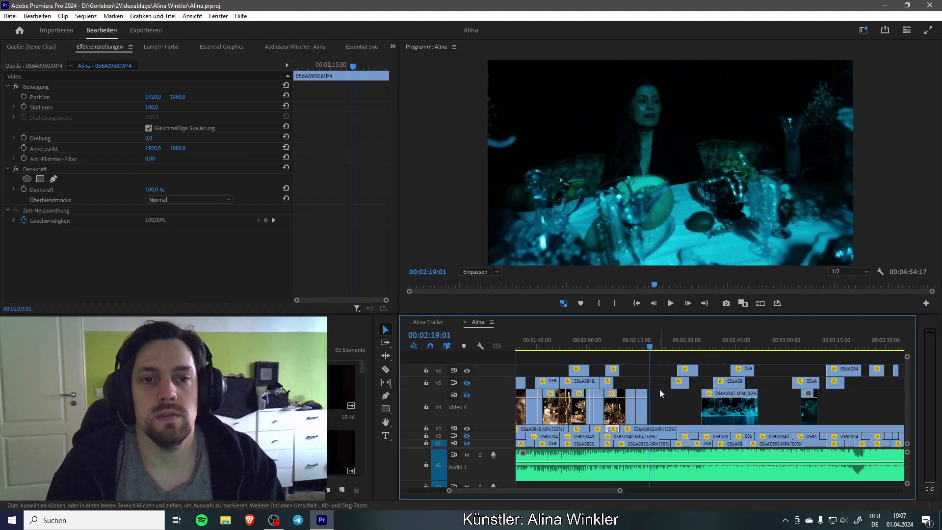
pyautogui.click(653, 430)
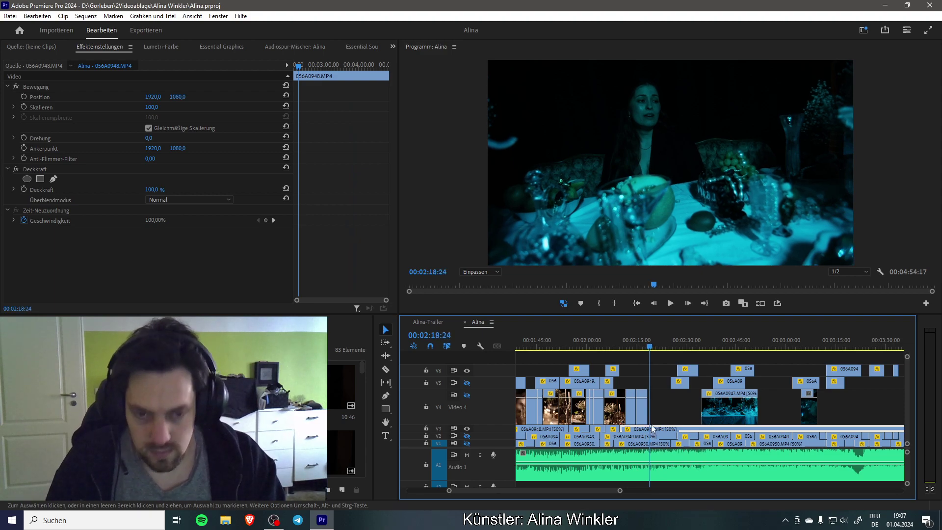
pyautogui.click(653, 429)
# Step: Split the V3 clip at 00:02:24:11 and copy the segment before that cut onto V6
pyautogui.press('space')
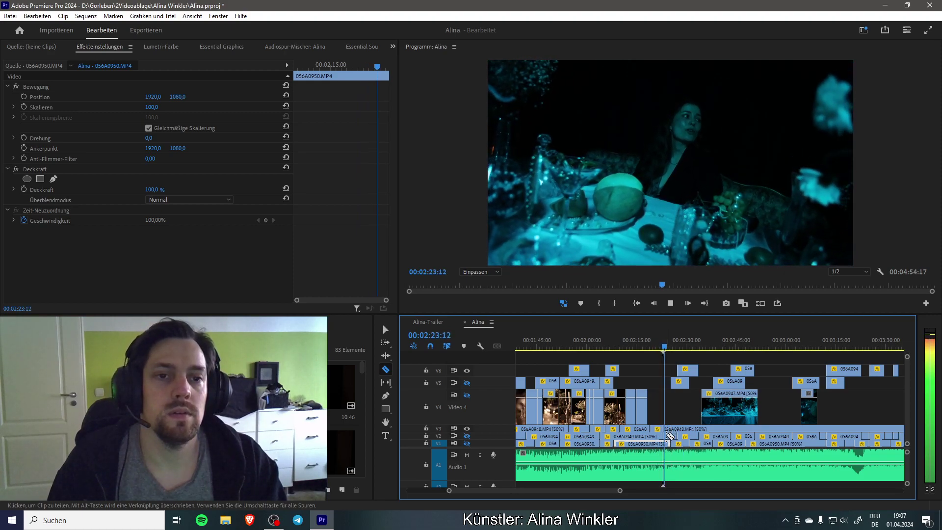
pyautogui.press('space')
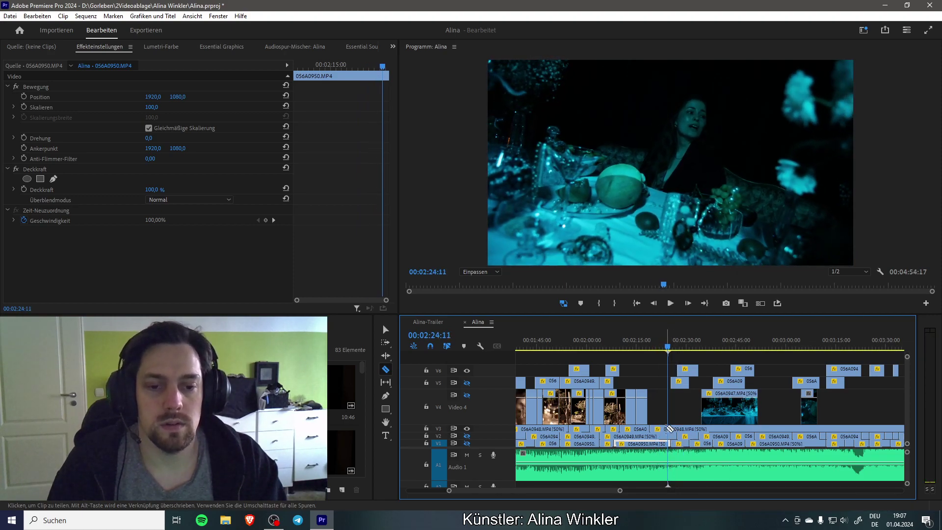
pyautogui.moveTo(664, 430); pyautogui.dragTo(662, 371)
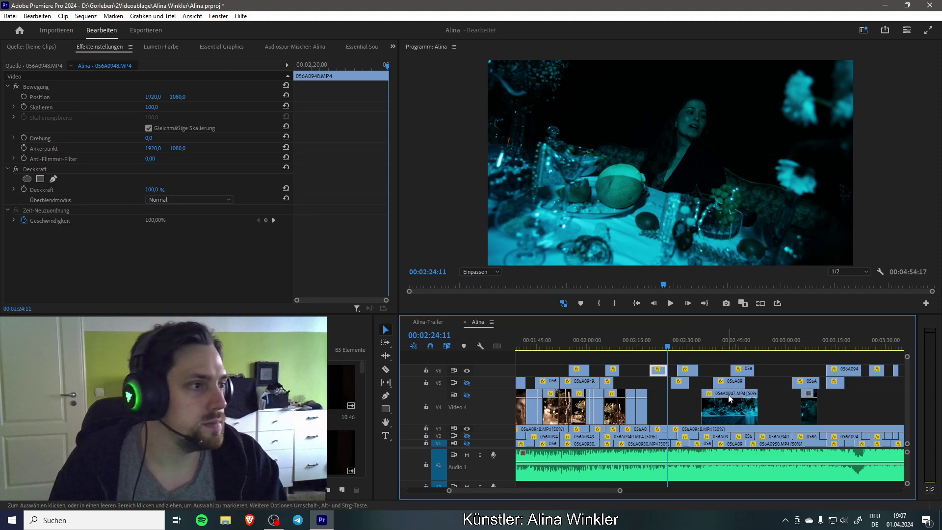
# Step: Review up to 00:02:27:23 and extend the end of the newly copied V6 clip to meet the next clip on V6
pyautogui.scroll(-2, 726, 398)
pyautogui.press('space')
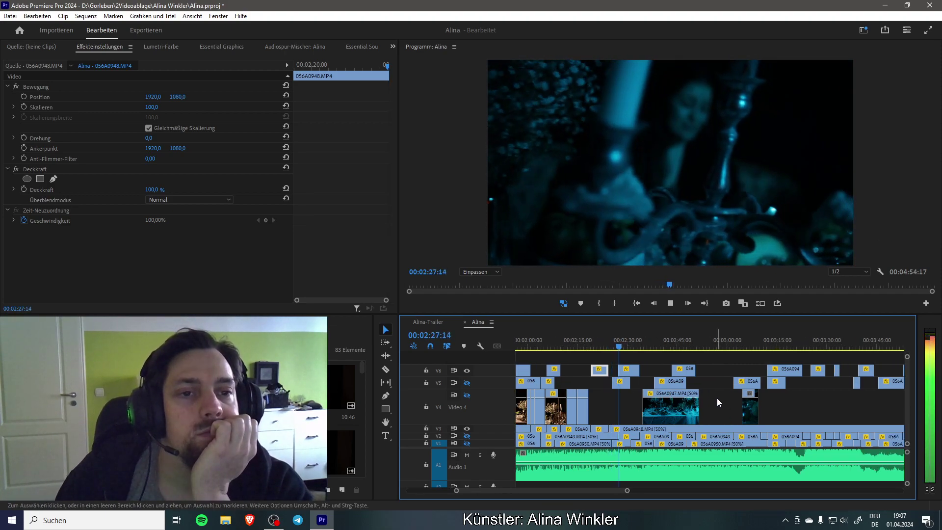
pyautogui.press('space')
pyautogui.press('d')
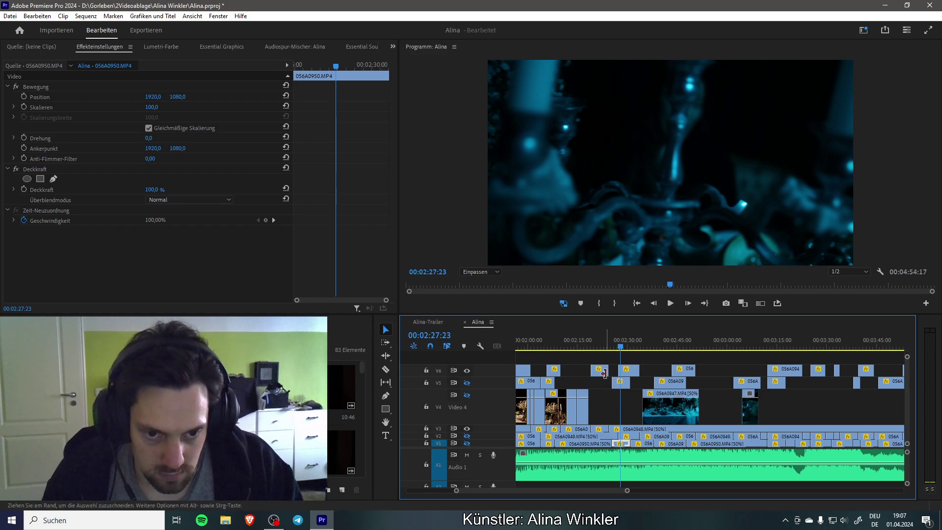
pyautogui.moveTo(608, 372); pyautogui.dragTo(619, 372)
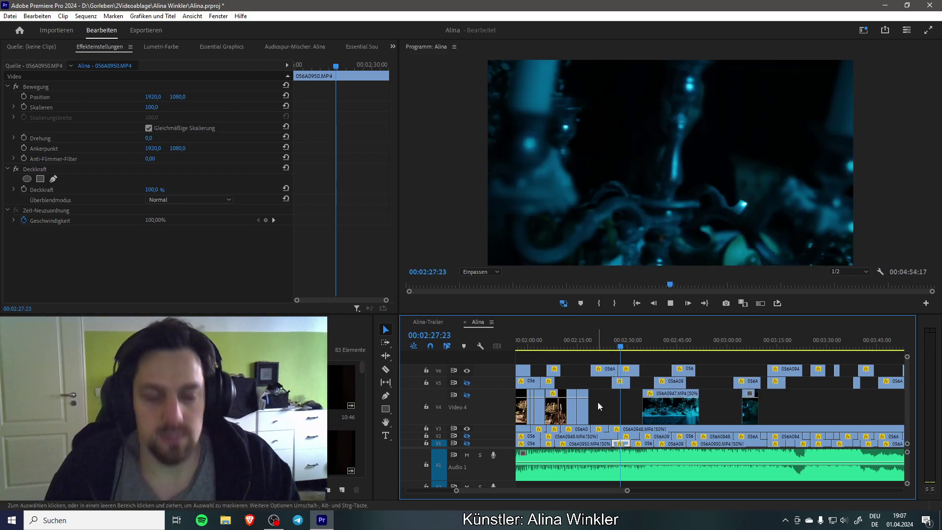
# Step: Split the V3 clip at the start of the 056A0947.MP4 clip and at 00:02:42:10, copy the segment between onto V6, and save
pyautogui.press('space')
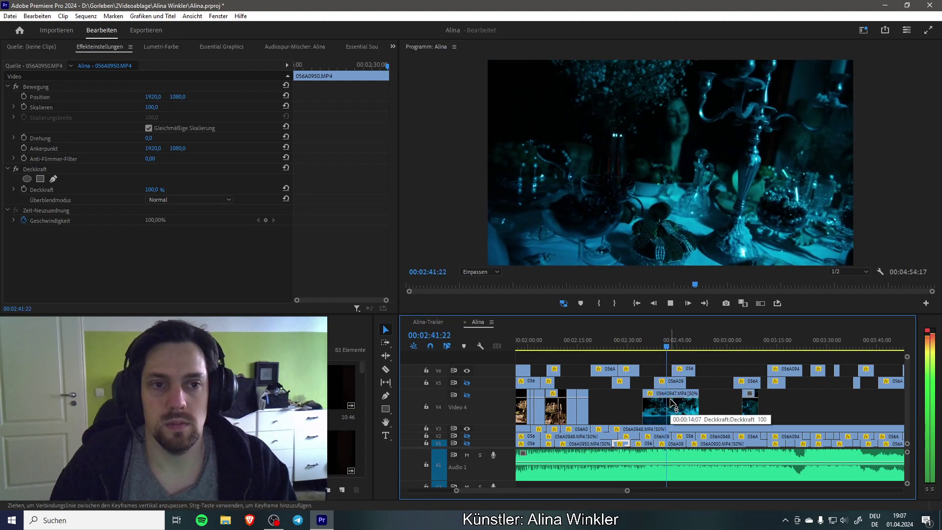
pyautogui.press('space')
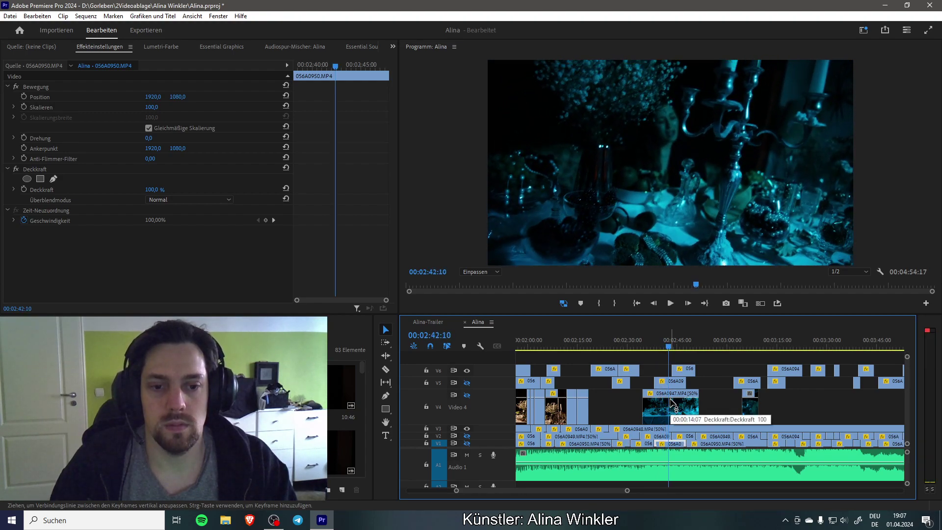
pyautogui.click(662, 432)
pyautogui.press('c')
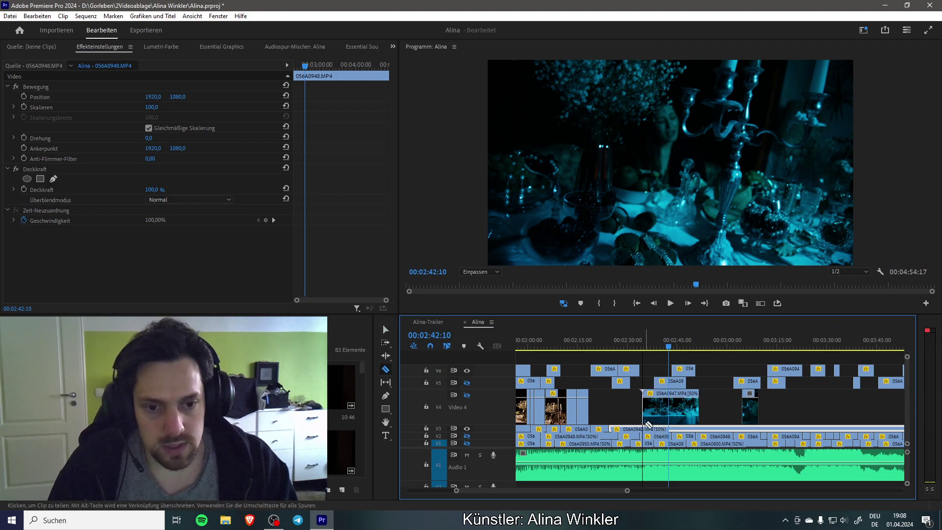
pyautogui.click(643, 428)
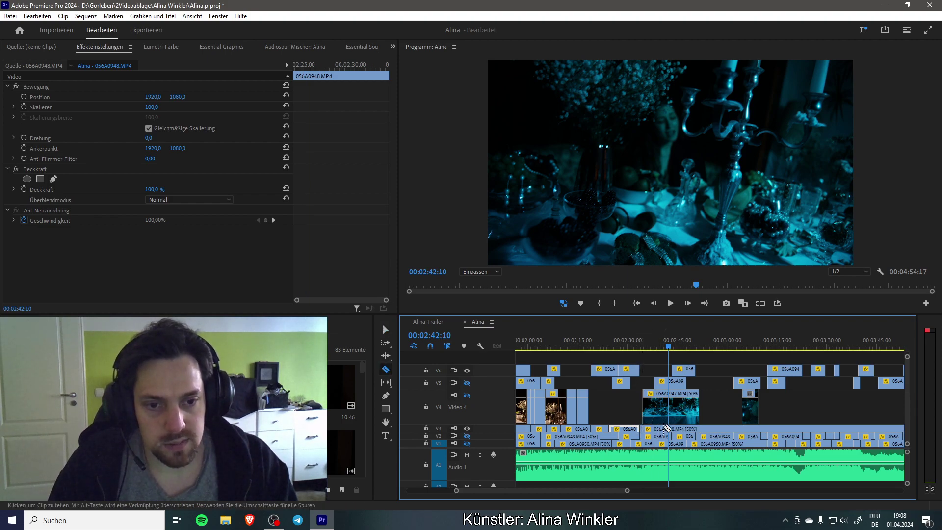
pyautogui.moveTo(653, 413); pyautogui.dragTo(659, 383)
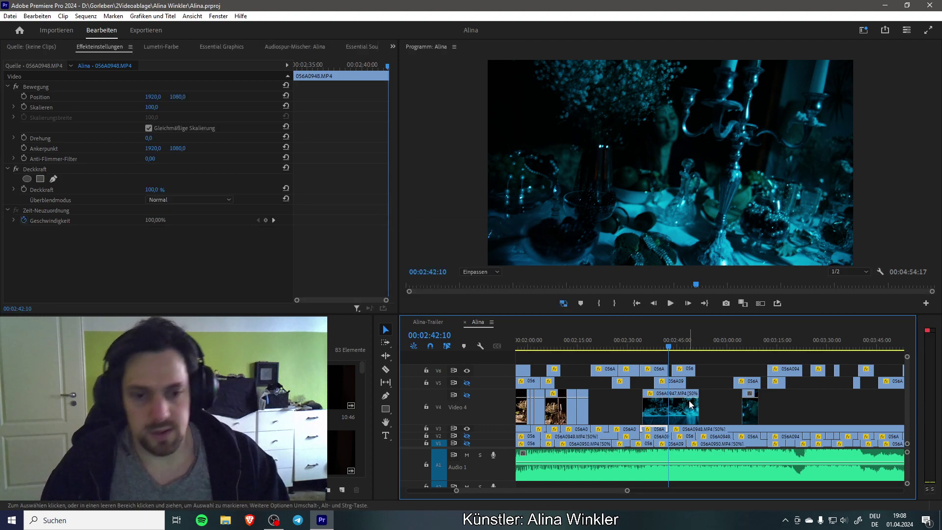
# Step: Review the passage after 00:02:42:10 and split the 056A0948.MP4 clip on V3 at 00:03:08:01
pyautogui.press('space')
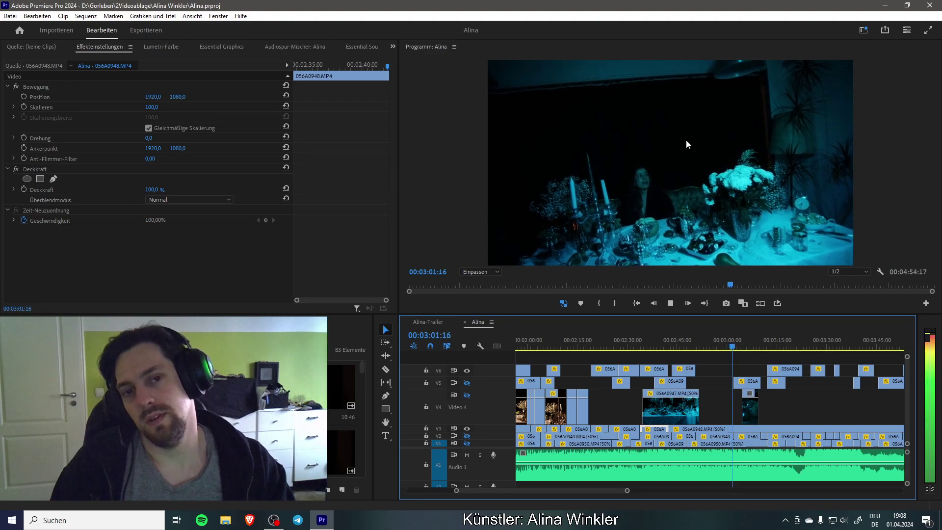
pyautogui.press('space')
pyautogui.press('space')
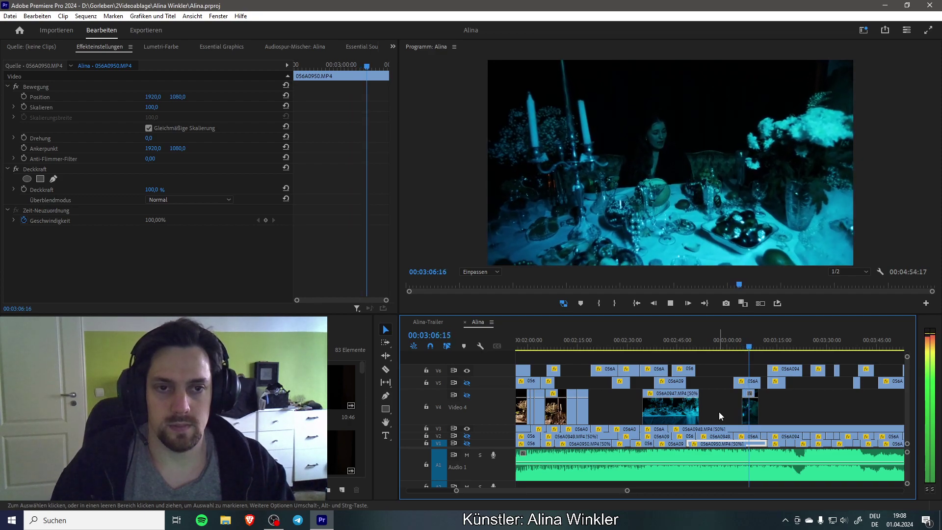
pyautogui.press('space')
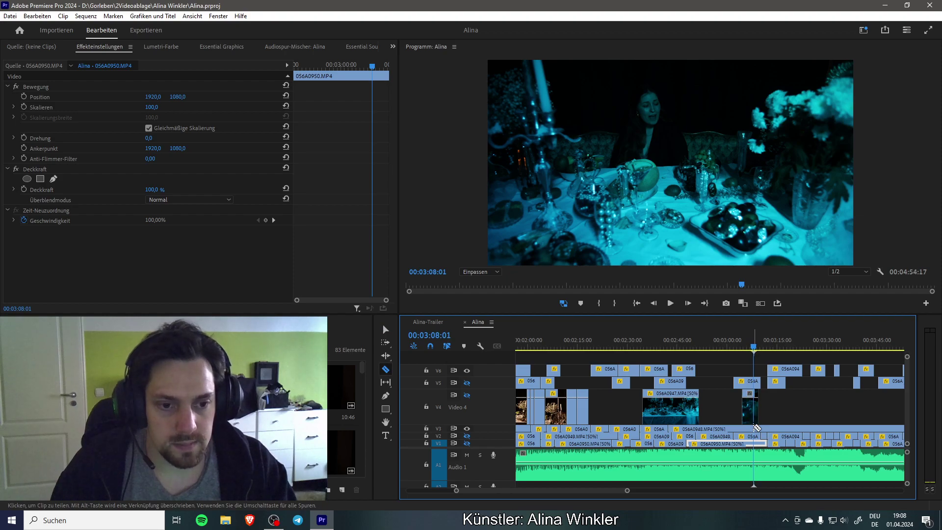
# Step: Hide the output of track V6 during playback and undo the ripple trim made at 00:03:16:03
pyautogui.press('space')
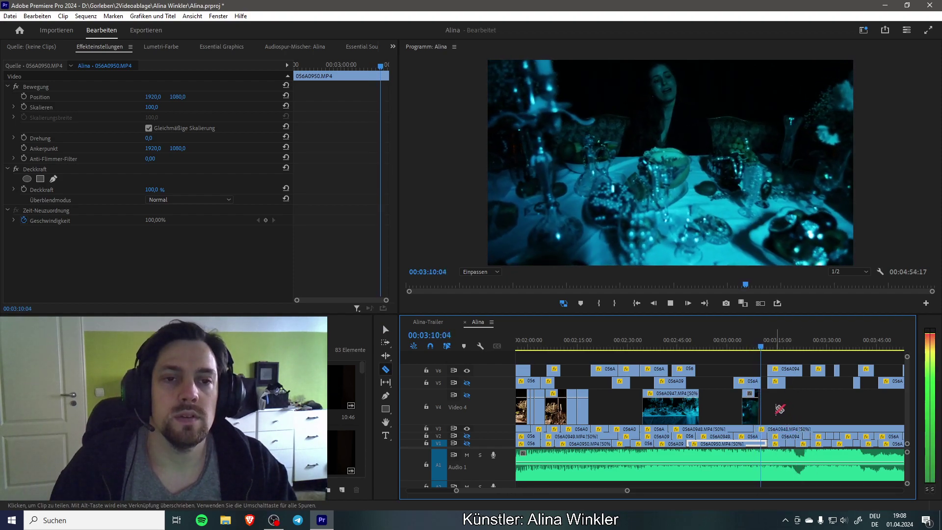
pyautogui.press('space')
pyautogui.press('space')
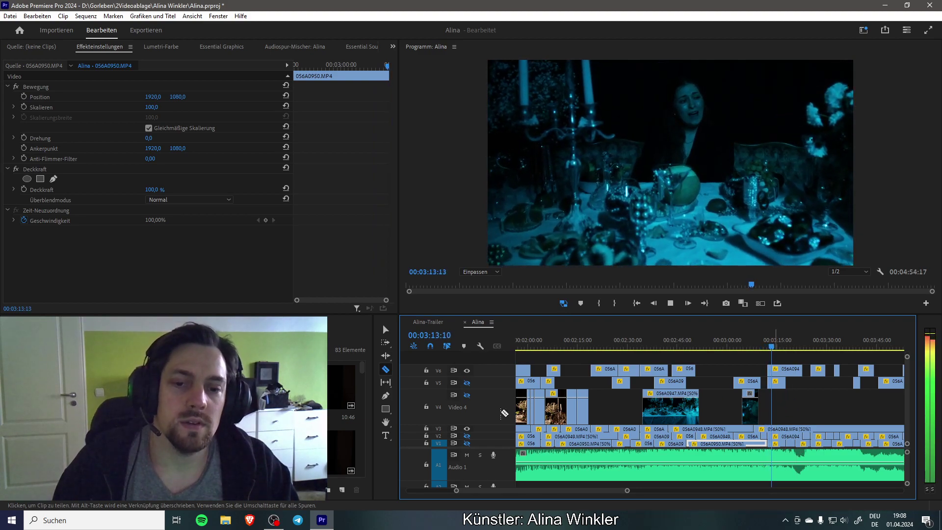
pyautogui.click(467, 370)
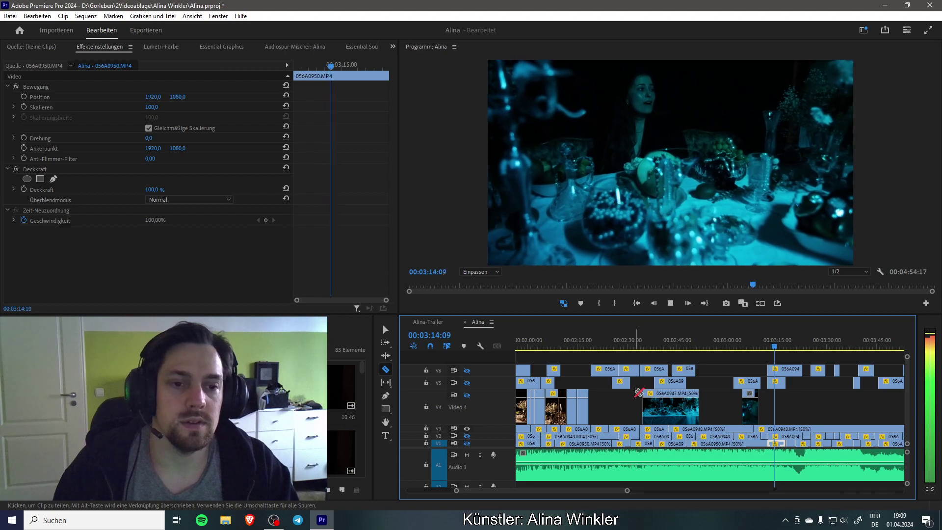
pyautogui.press('space')
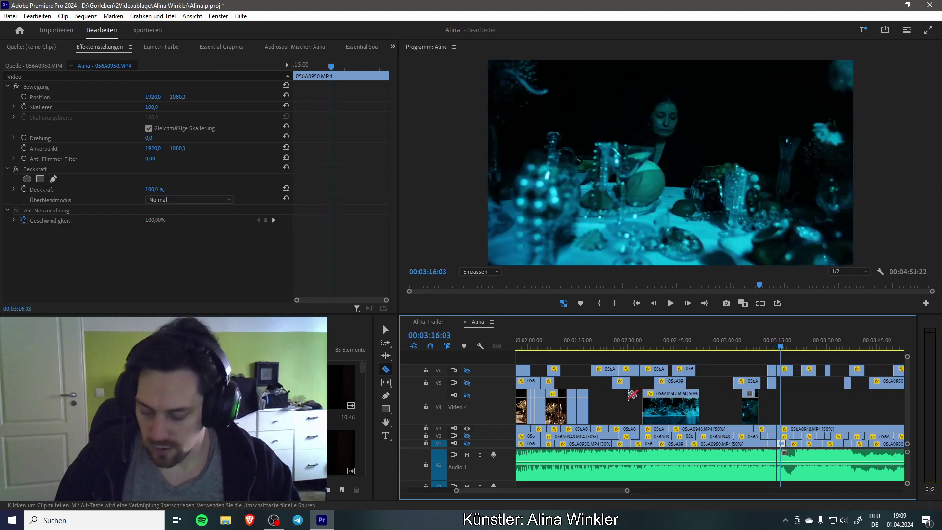
pyautogui.hotkey('ctrl', 'z')
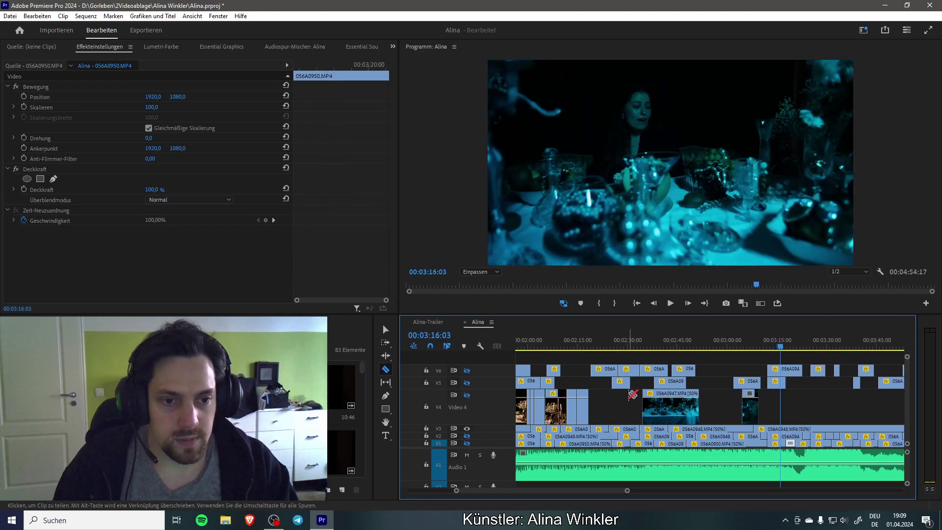
# Step: Isolate the V3 segment ending at 00:03:25:15 with two cuts, copy it into the gap on V6, and save the project
pyautogui.press('space')
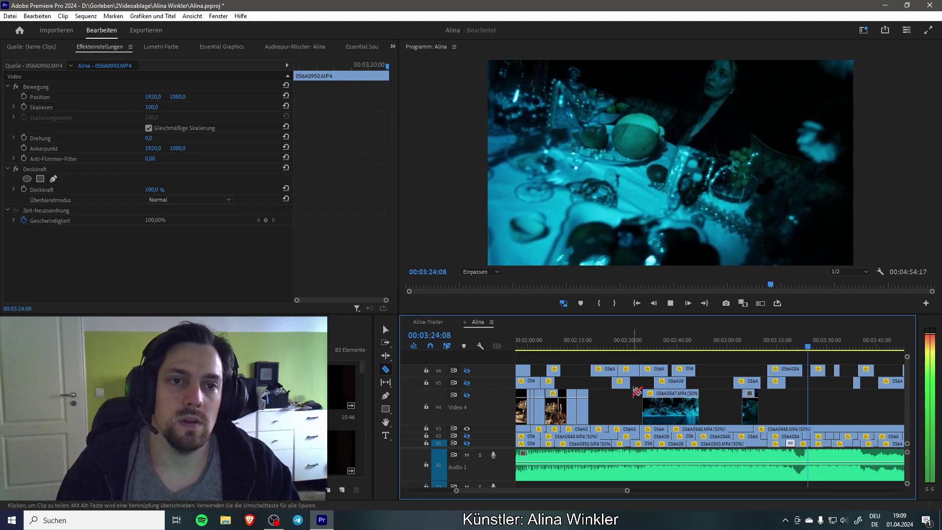
pyautogui.press('space')
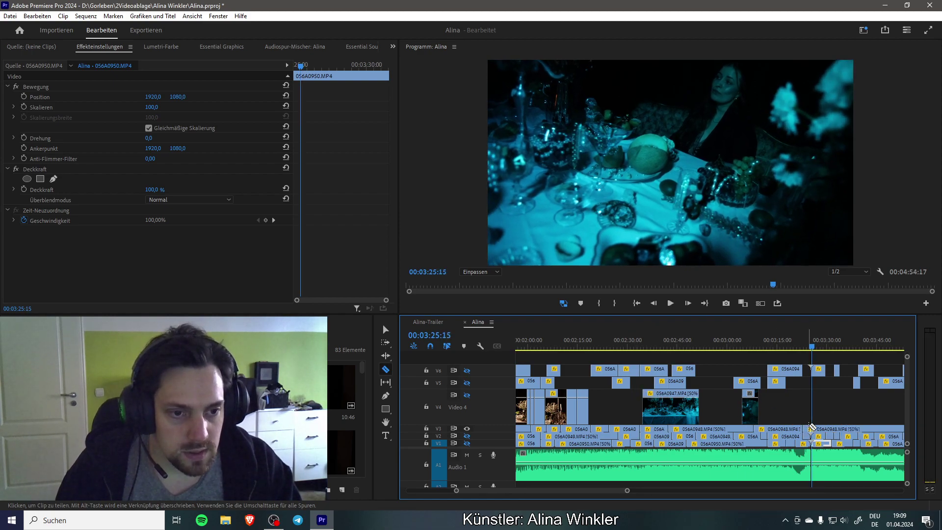
pyautogui.press('v')
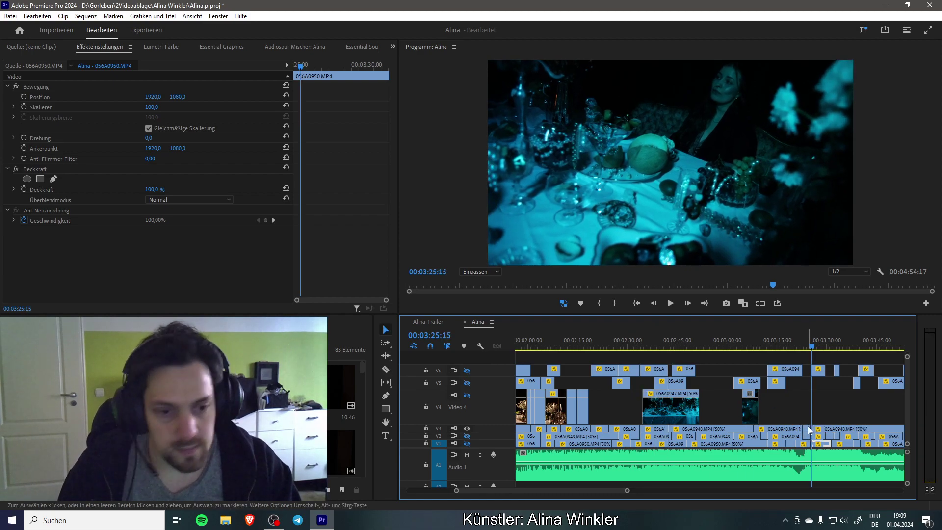
pyautogui.moveTo(808, 430); pyautogui.dragTo(805, 395)
# Step: Review the following passage, replay it from 00:03:45:18, and split the 056A0948.MP4 clip on V3 at 00:03:47:21
pyautogui.press('space')
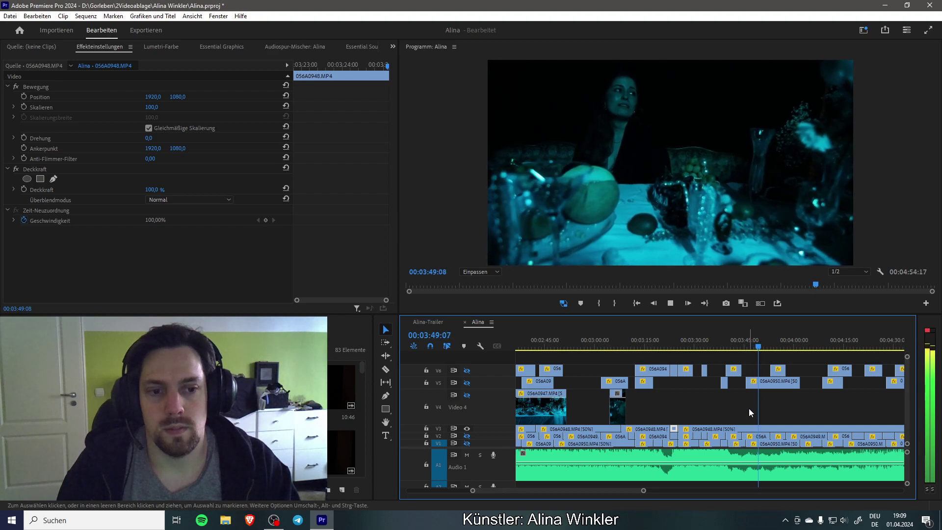
pyautogui.click(748, 347)
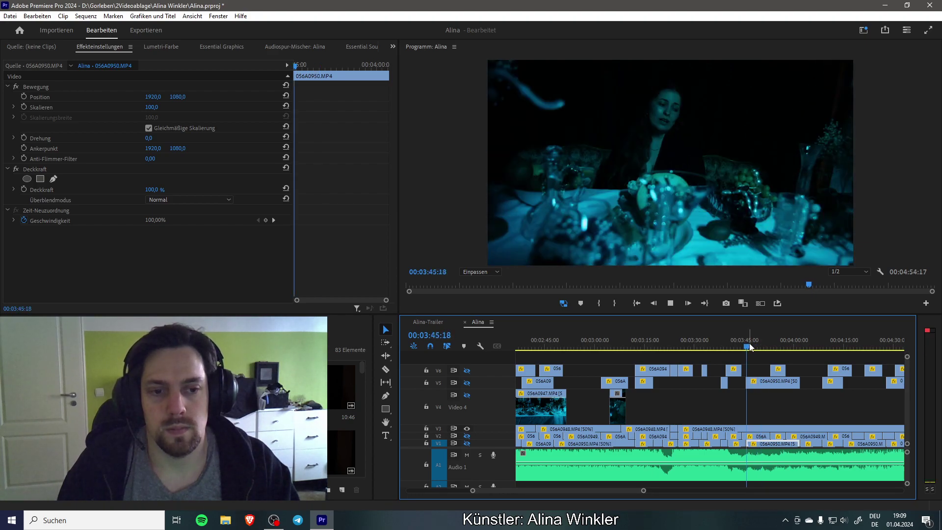
pyautogui.press('space')
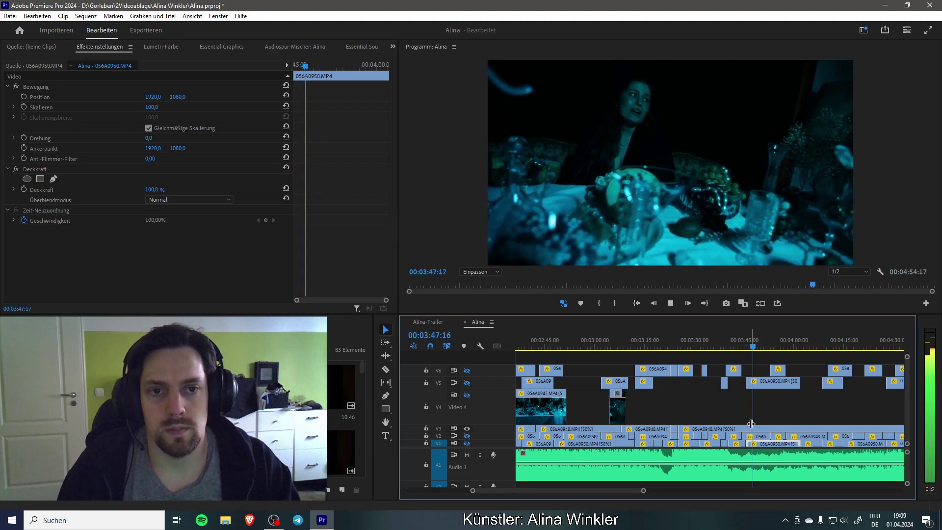
pyautogui.press('space')
pyautogui.press('c')
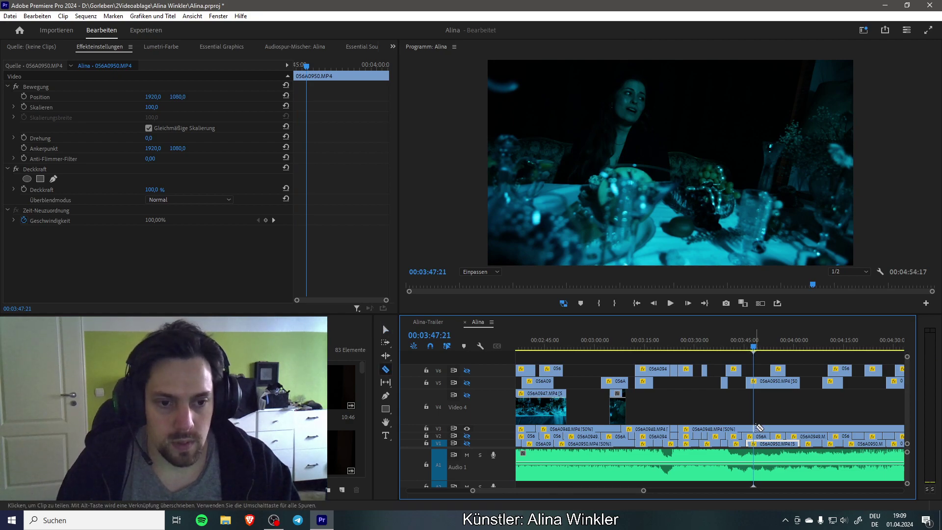
# Step: Play from 00:03:47:21, split the 056A0948.MP4 clip on V3 where the next V6 clip starts, and copy the isolated segment onto V6
pyautogui.press('space')
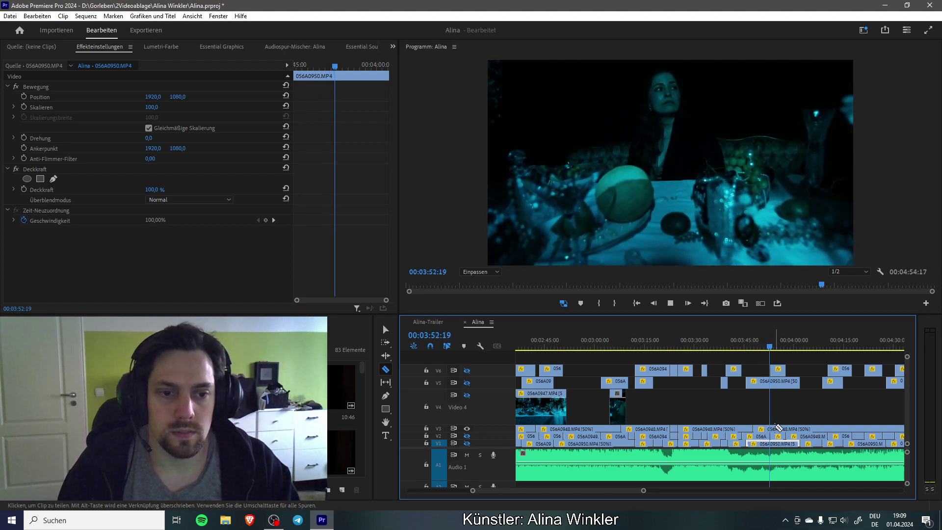
pyautogui.click(778, 429)
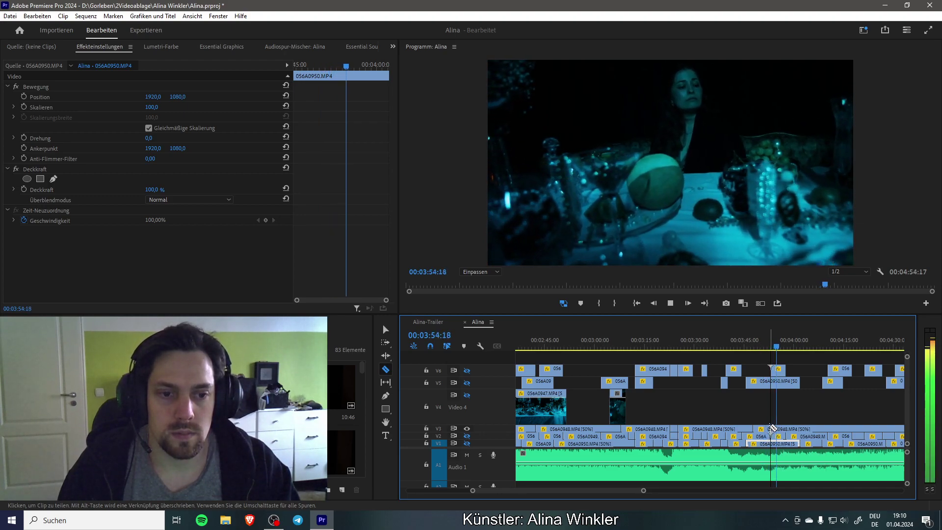
pyautogui.press('v')
pyautogui.moveTo(767, 430)
pyautogui.mouseDown()
pyautogui.moveTo(761, 392)
pyautogui.moveTo(766, 430)
pyautogui.mouseUp()
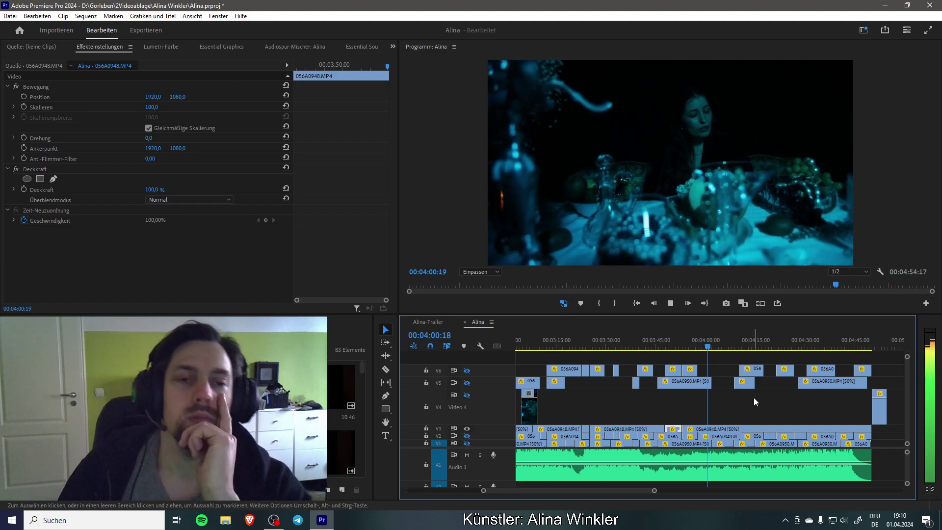
# Step: Replay the passage before 00:04:02:13 and split the 056A0948.MP4 clip on V3 where the adjoining V6 clip ends
pyautogui.press('space')
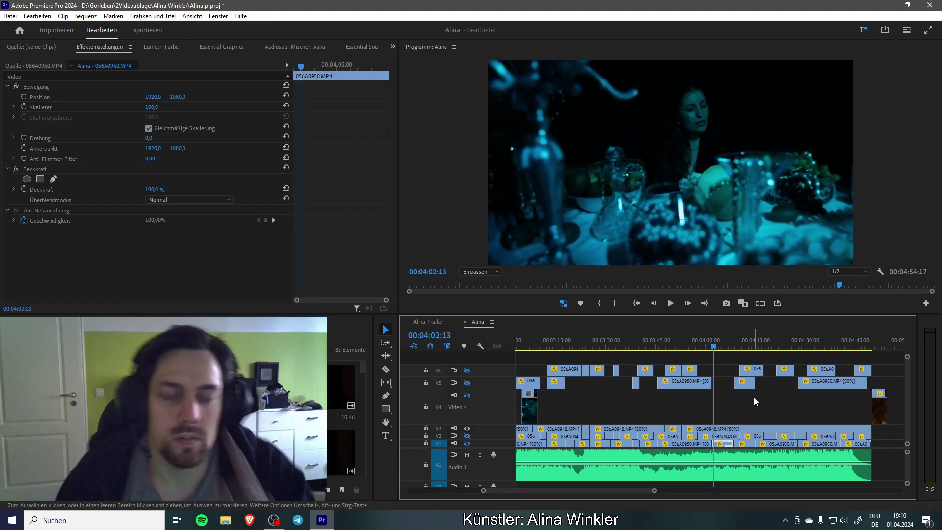
pyautogui.click(698, 348)
pyautogui.press('space')
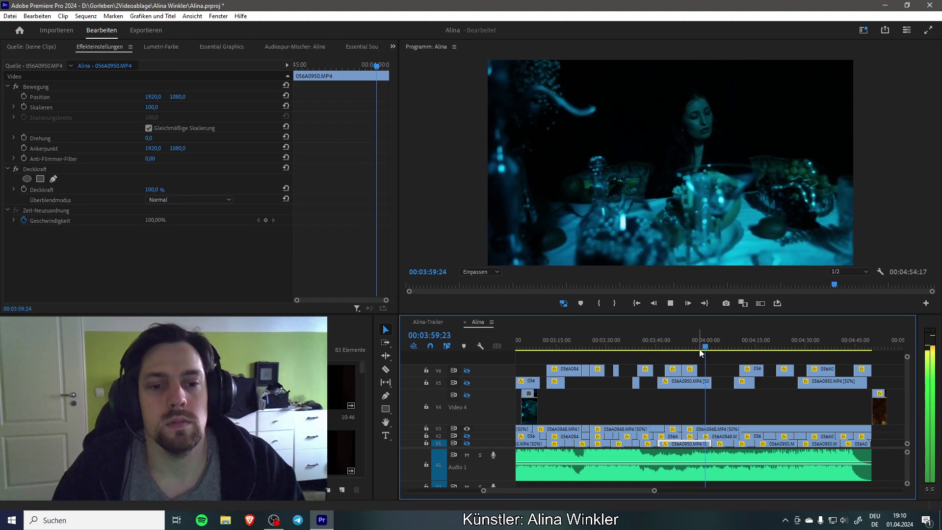
pyautogui.click(700, 431)
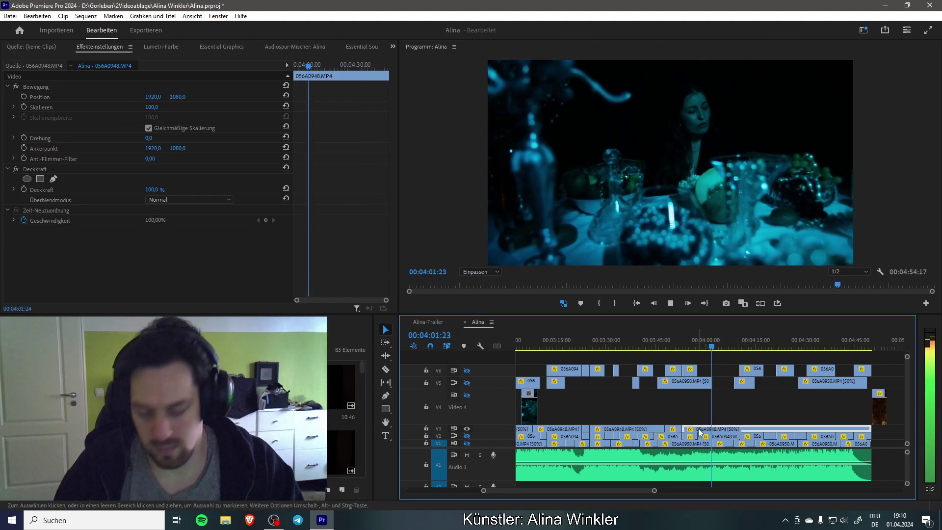
pyautogui.press('c')
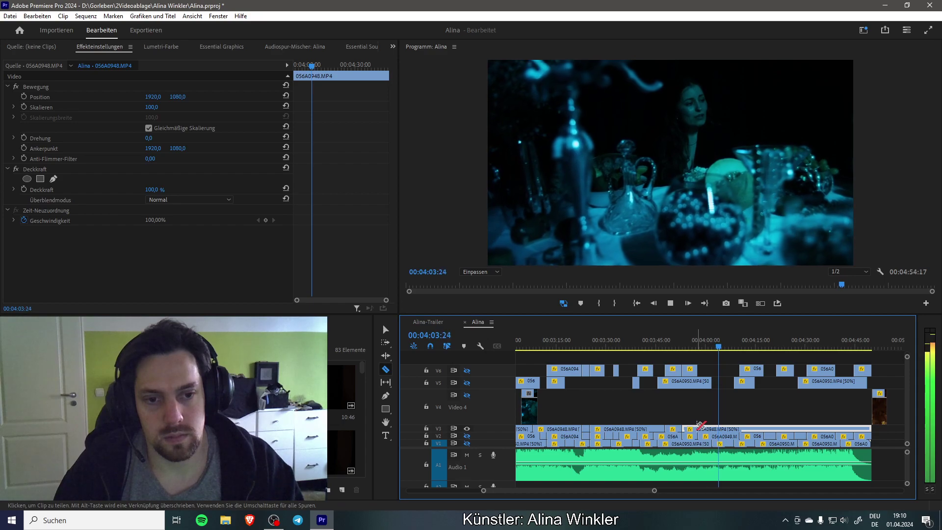
pyautogui.click(698, 426)
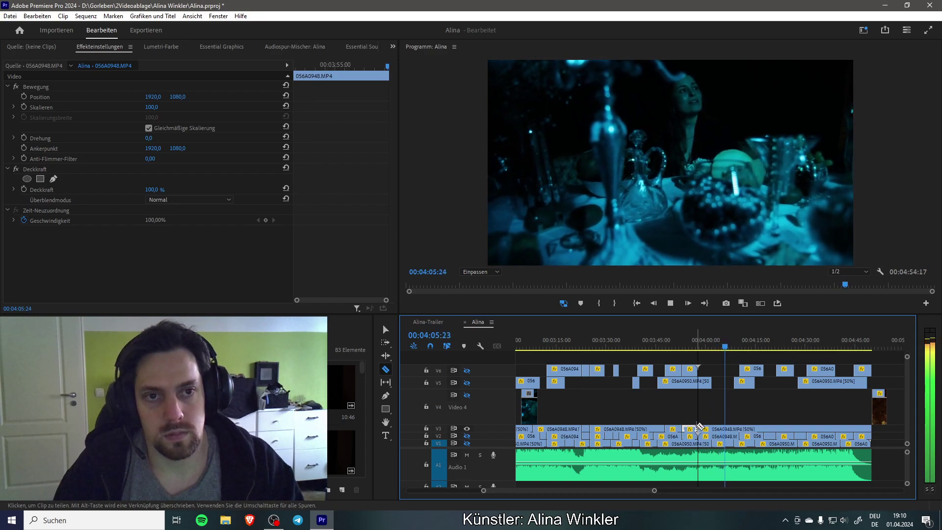
# Step: Cut the V3 clip at 00:04:08:16, copy the segment before the cut into the gap on V6, and save the project
pyautogui.press('space')
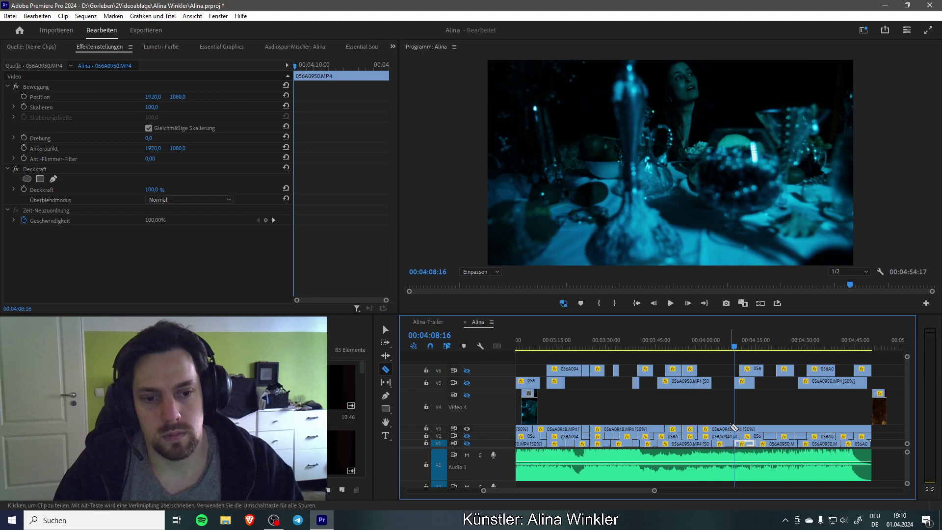
pyautogui.press('v')
pyautogui.moveTo(726, 428); pyautogui.dragTo(727, 372)
pyautogui.hotkey('ctrl', 's')
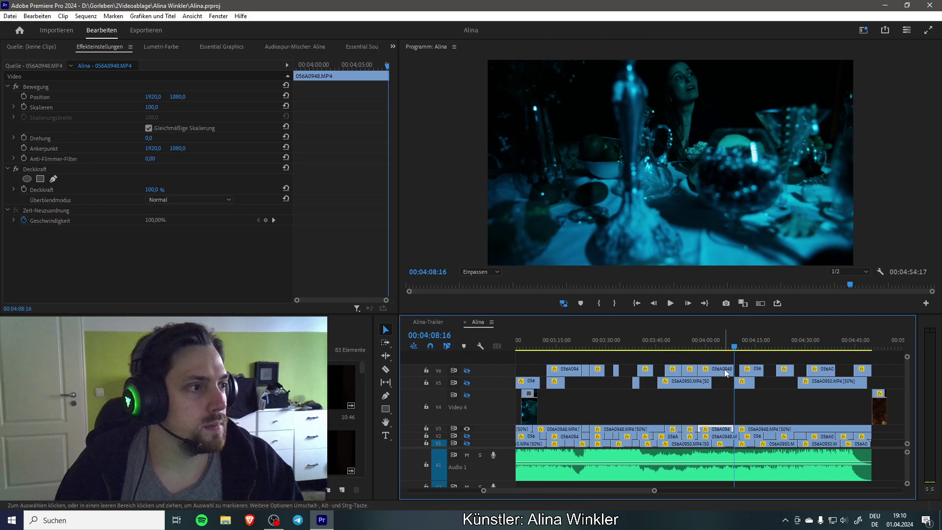
# Step: Review the passage up to 00:04:31:13, isolate the V3 segment beneath the gap between the V6 clips, and copy it onto V6
pyautogui.press('space')
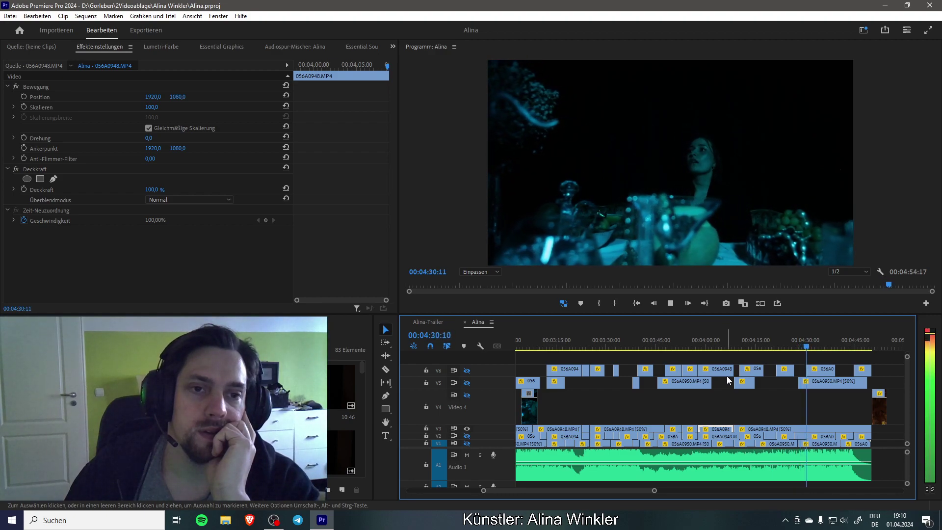
pyautogui.click(817, 444)
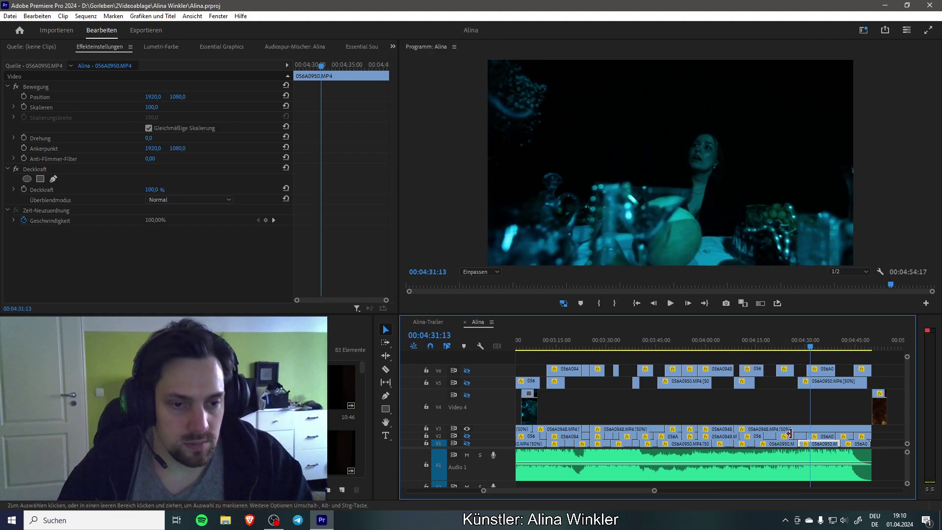
pyautogui.click(797, 433)
pyautogui.press('c')
pyautogui.click(807, 430)
pyautogui.press('v')
pyautogui.moveTo(805, 430); pyautogui.dragTo(801, 377)
# Step: Review the following passage and split the 056A0948.MP4 clip on V3 at 00:04:40:14
pyautogui.press('space')
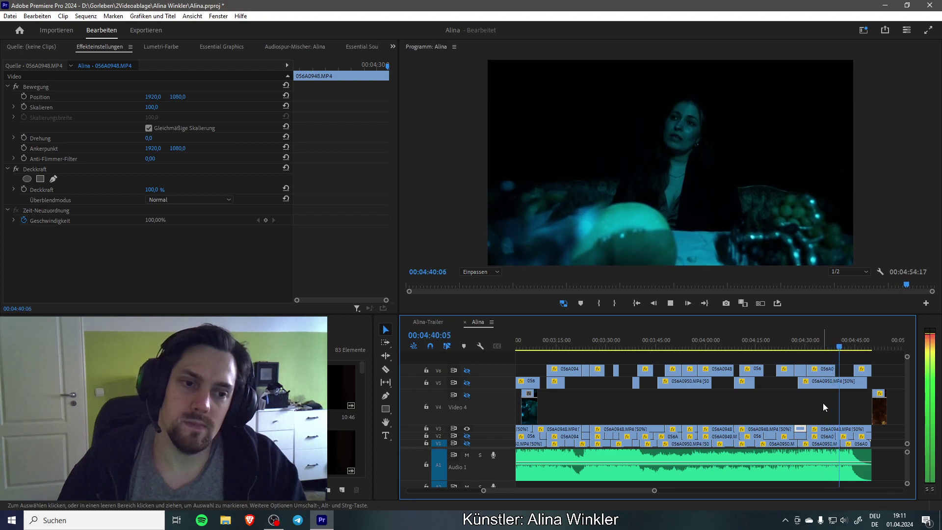
pyautogui.click(841, 349)
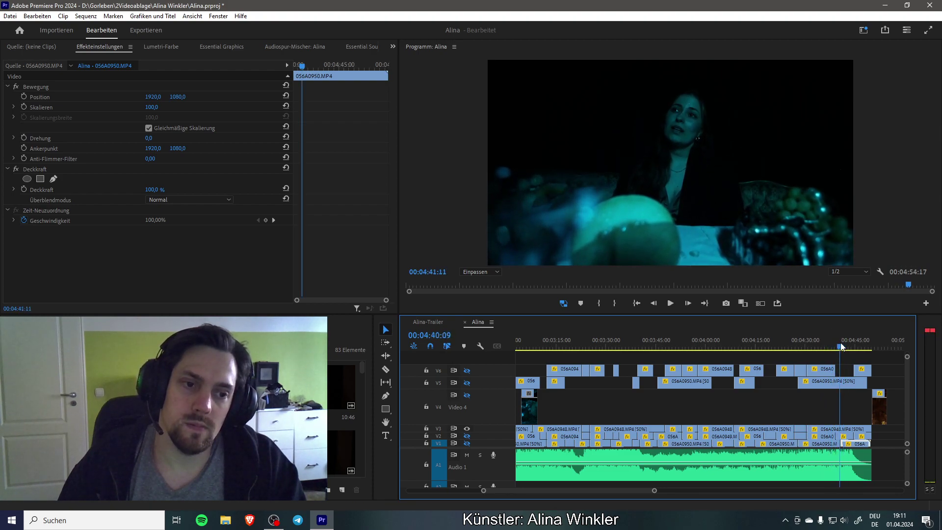
pyautogui.press('Left')
pyautogui.press('Left')
pyautogui.press('Left')
pyautogui.press('Left')
pyautogui.press('Left')
pyautogui.press('c')
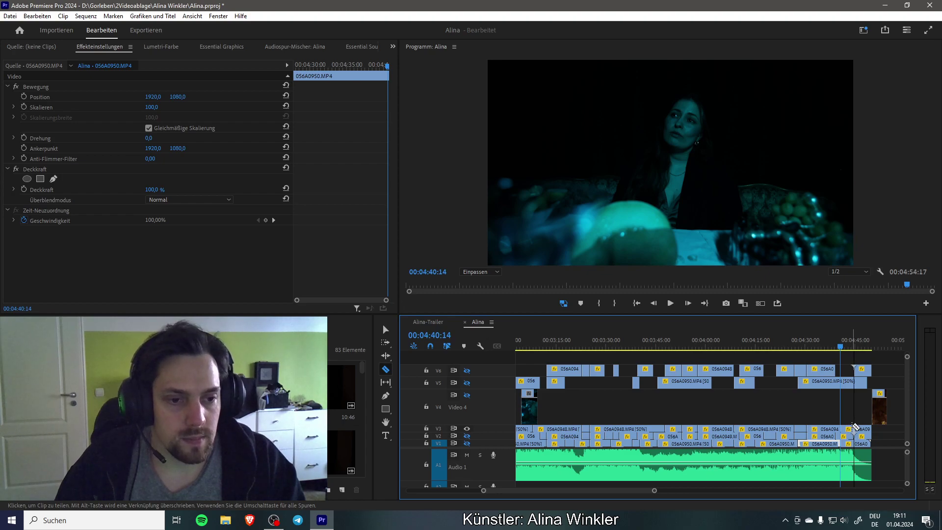
# Step: Review the ending of the V3 take and compare it from 00:04:41:06 with the output of track V5 temporarily shown
pyautogui.press('space')
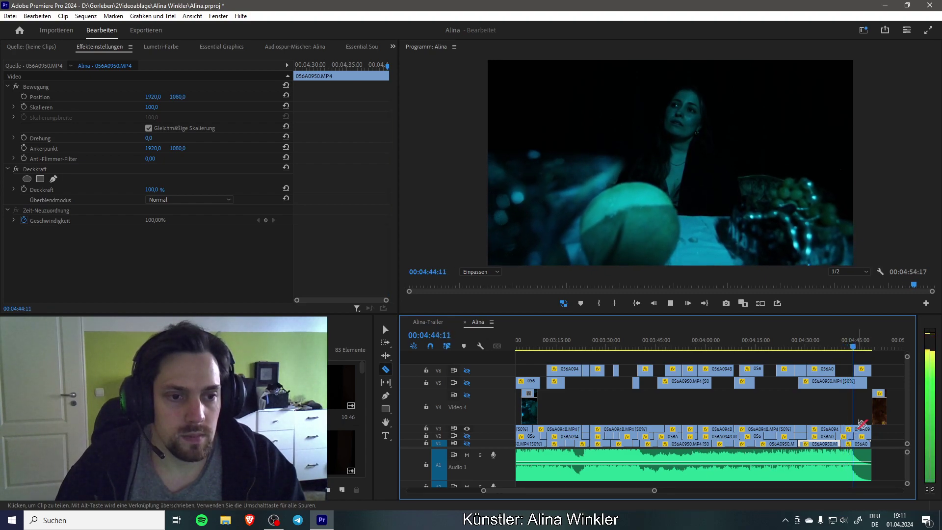
pyautogui.press('space')
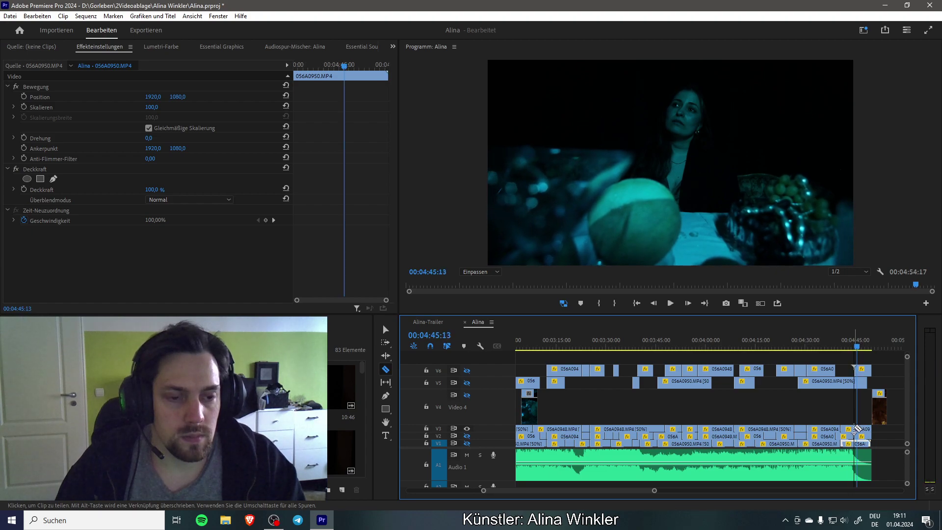
pyautogui.press('space')
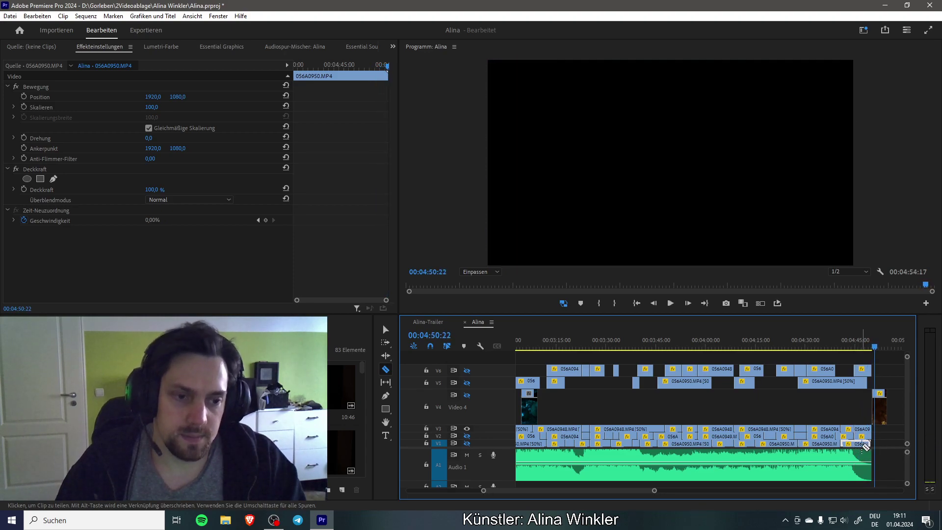
pyautogui.press('v')
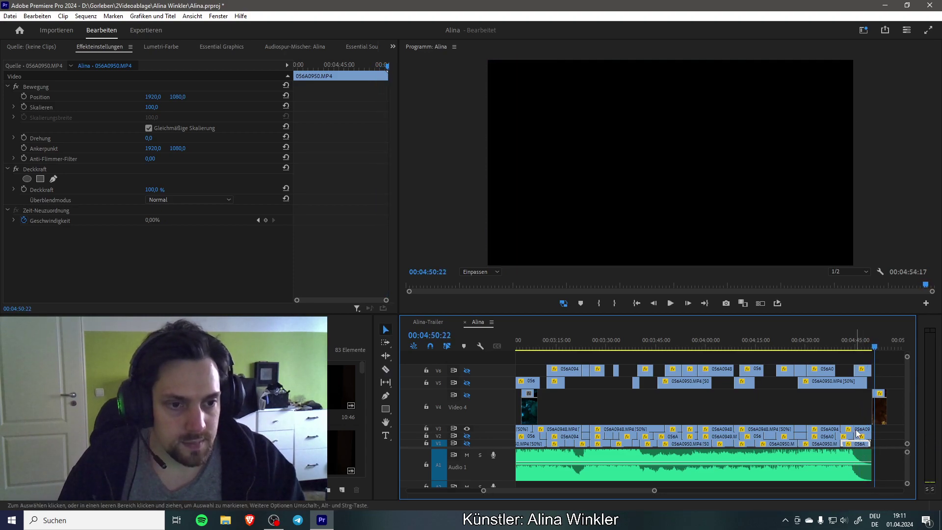
pyautogui.click(843, 336)
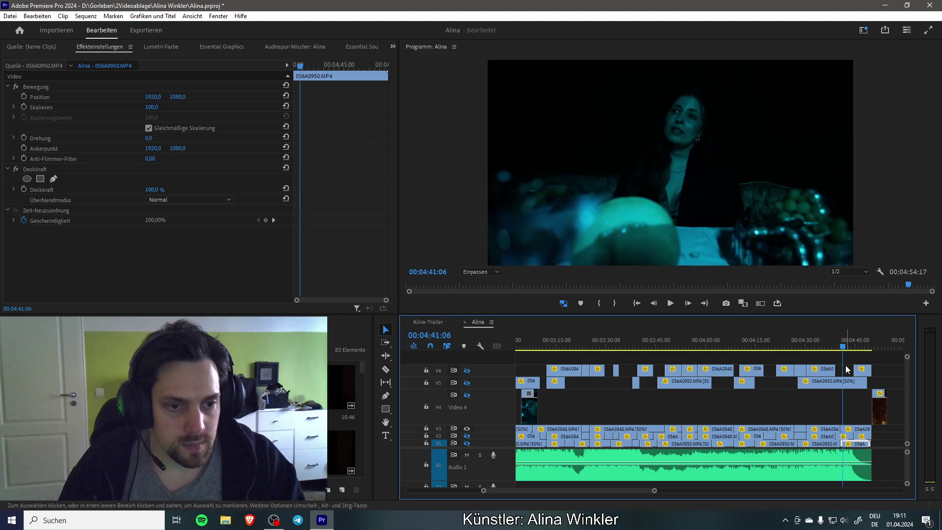
pyautogui.click(468, 384)
pyautogui.press('space')
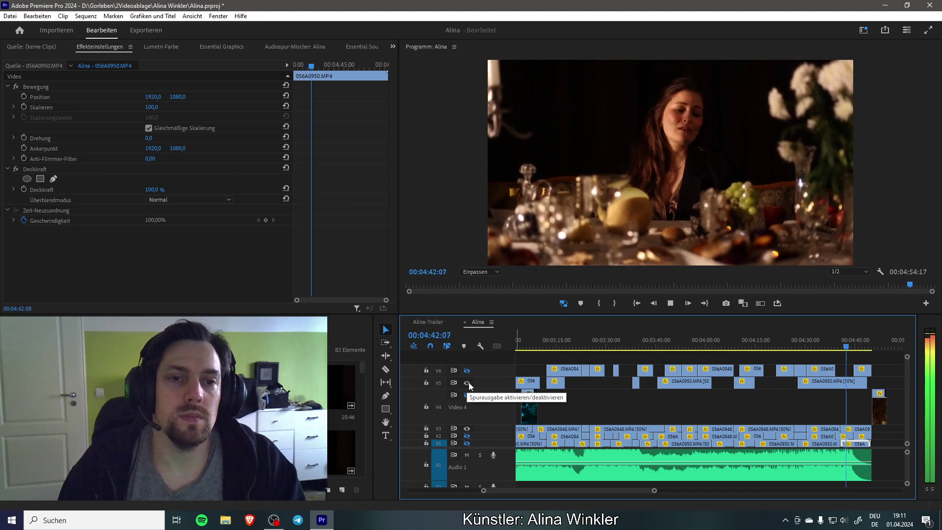
pyautogui.press('space')
pyautogui.click(468, 383)
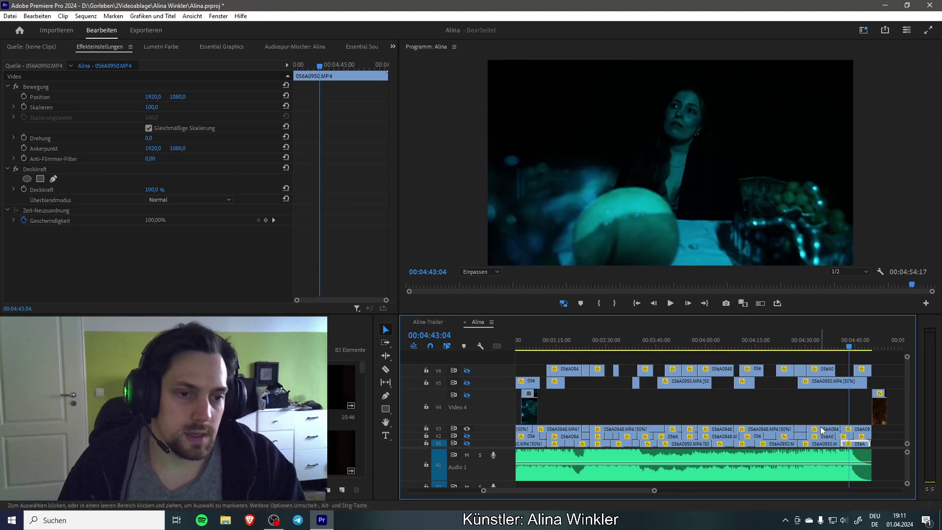
# Step: Copy the final V3 segment onto a new video track V7 above V6 and save the project
pyautogui.moveTo(858, 432); pyautogui.dragTo(858, 360)
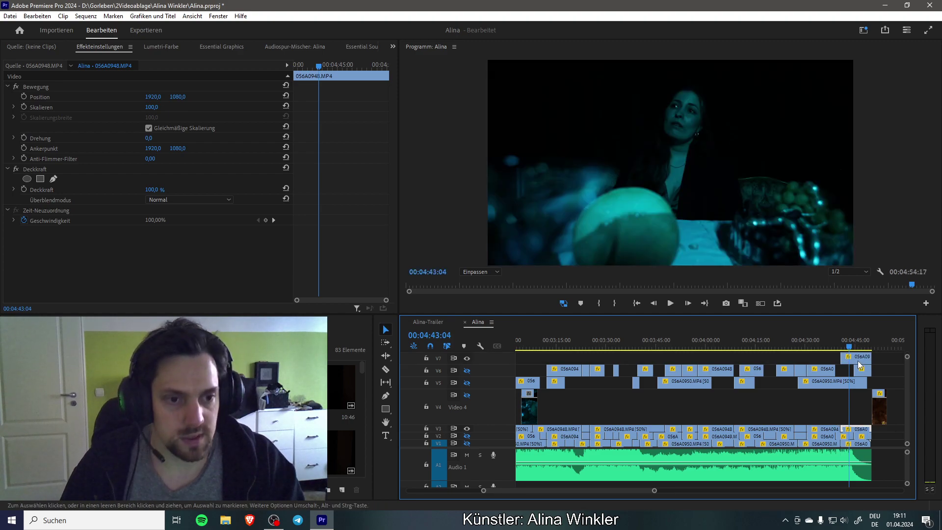
pyautogui.moveTo(550, 491); pyautogui.dragTo(594, 481)
pyautogui.scroll(5, 618, 481)
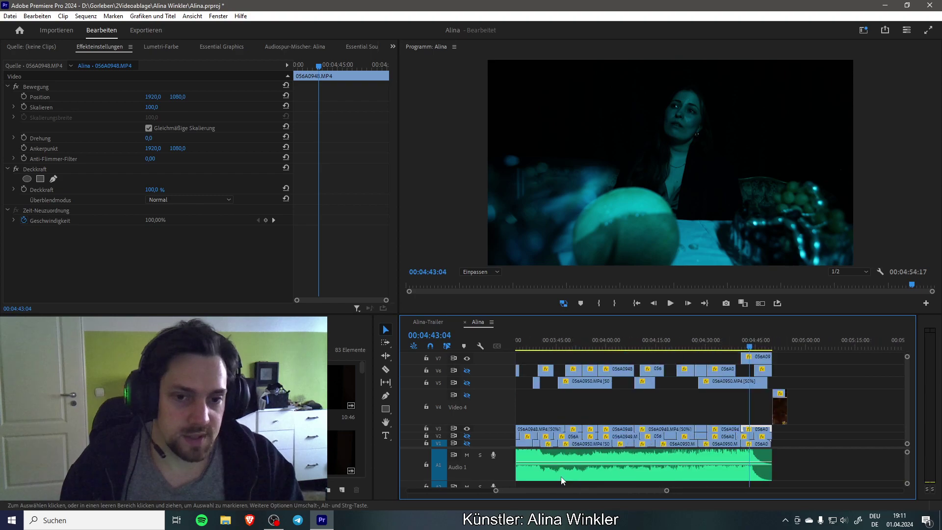
pyautogui.scroll(2, 909, 413)
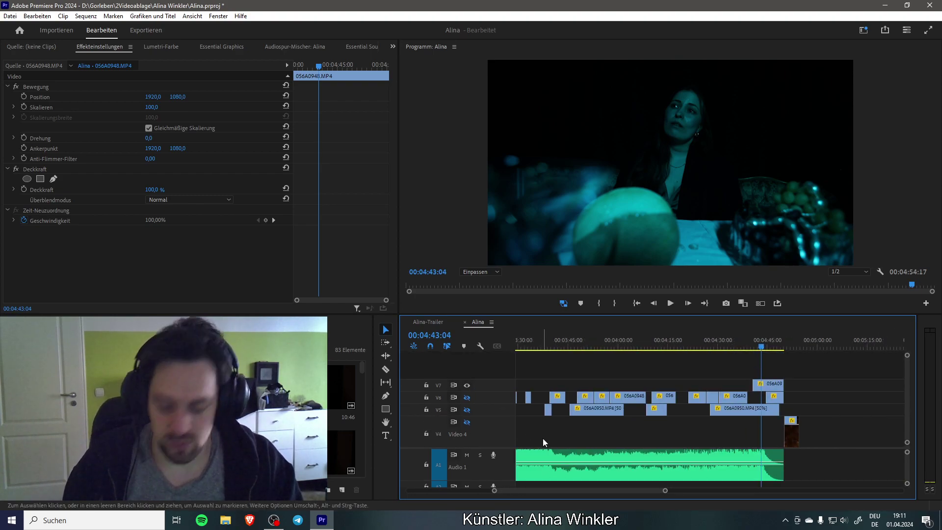
pyautogui.moveTo(769, 383); pyautogui.dragTo(767, 382)
pyautogui.moveTo(625, 493); pyautogui.dragTo(475, 484)
pyautogui.moveTo(907, 420); pyautogui.dragTo(909, 437)
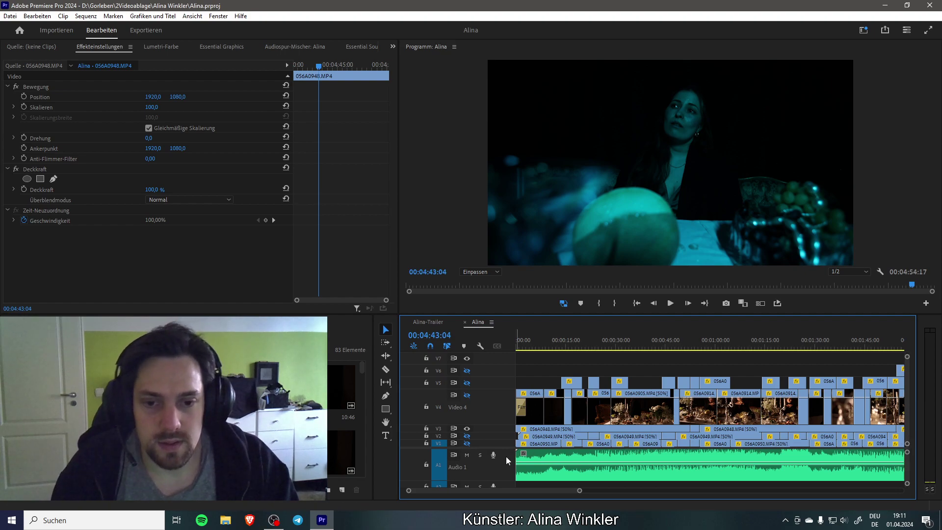
# Step: Show the output of track V4, hide tracks V7 and V3, and save the project
pyautogui.click(467, 396)
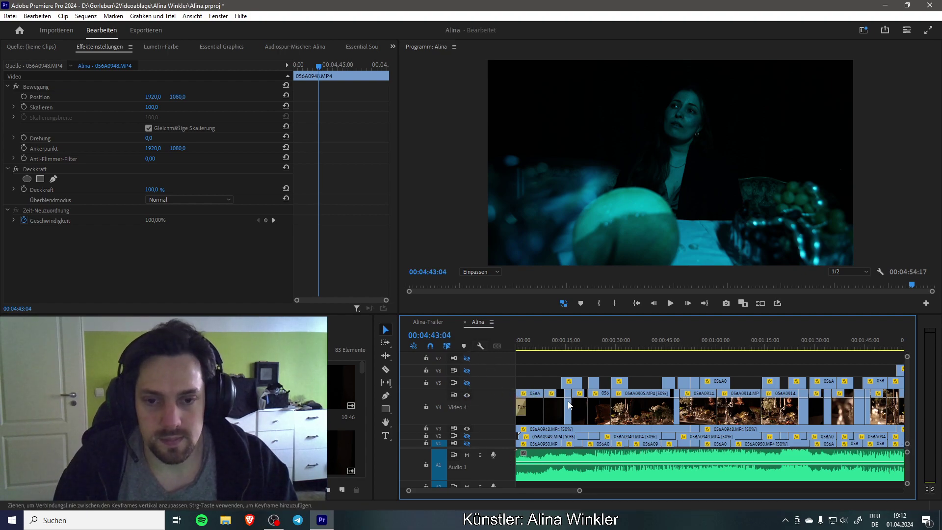
pyautogui.hotkey('ctrl', 's')
pyautogui.moveTo(526, 340); pyautogui.dragTo(503, 342)
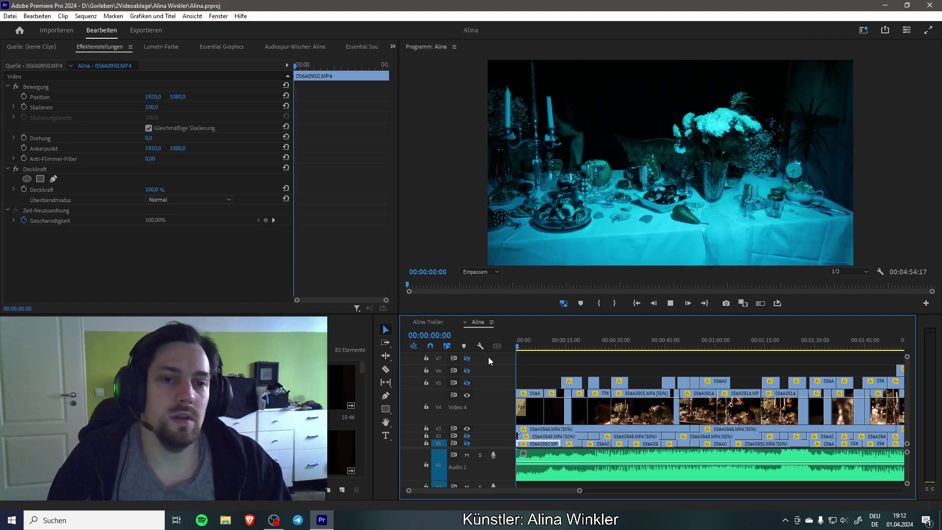
pyautogui.press('space')
pyautogui.press('space')
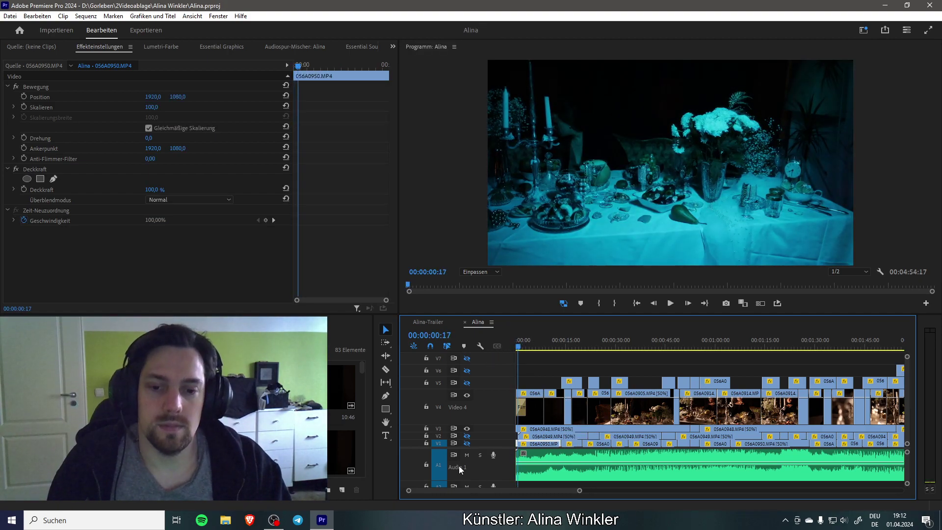
pyautogui.click(467, 429)
# Step: Play the V4 edit from the start and try shifting the cut into 056A0887.MP4 slightly earlier
pyautogui.press('space')
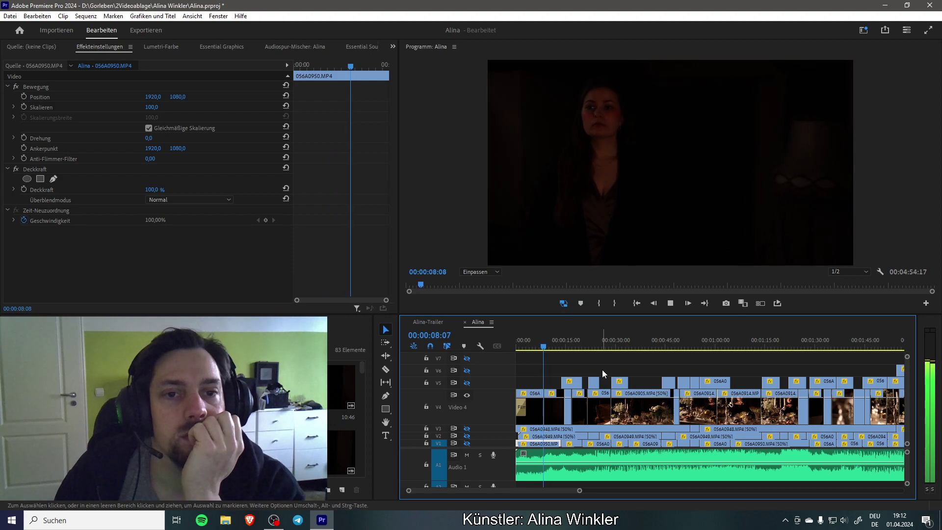
pyautogui.press('space')
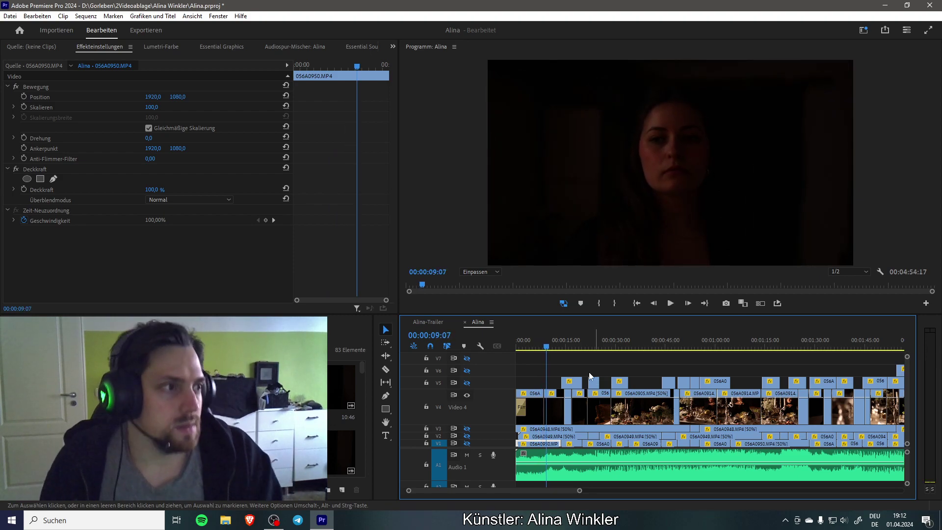
pyautogui.moveTo(581, 491); pyautogui.dragTo(483, 492)
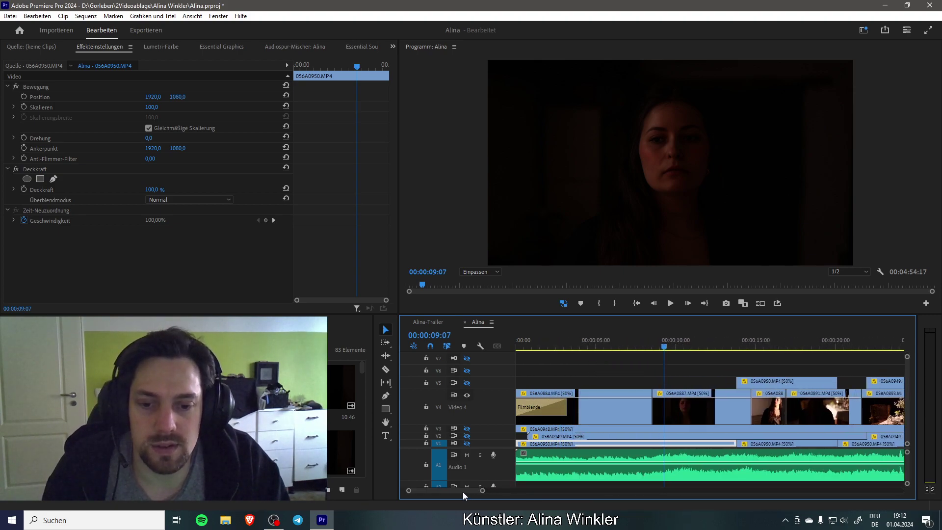
pyautogui.click(609, 339)
pyautogui.press('space')
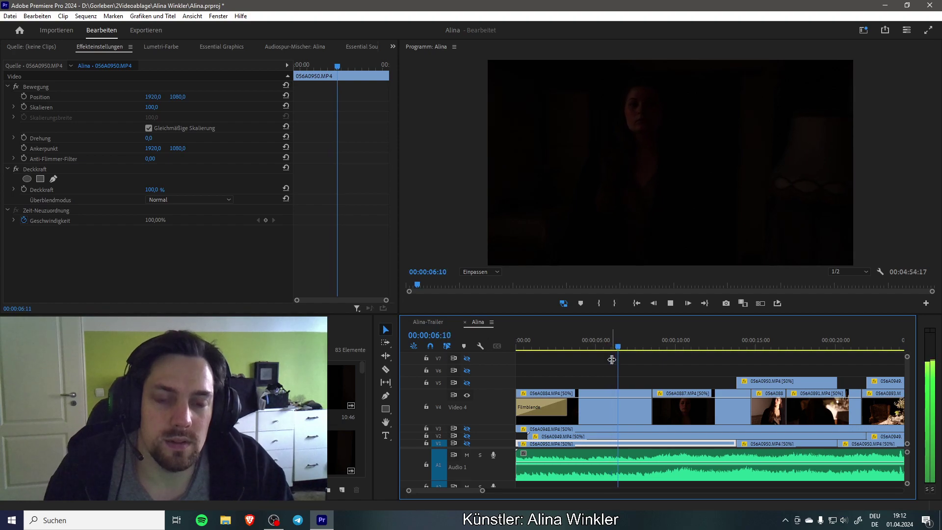
pyautogui.press('space')
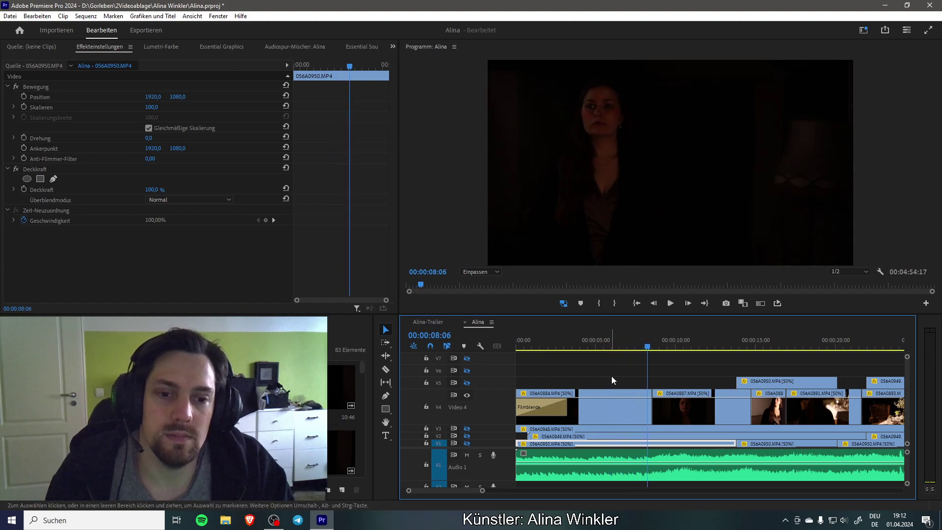
pyautogui.hotkey('shift', 'Right')
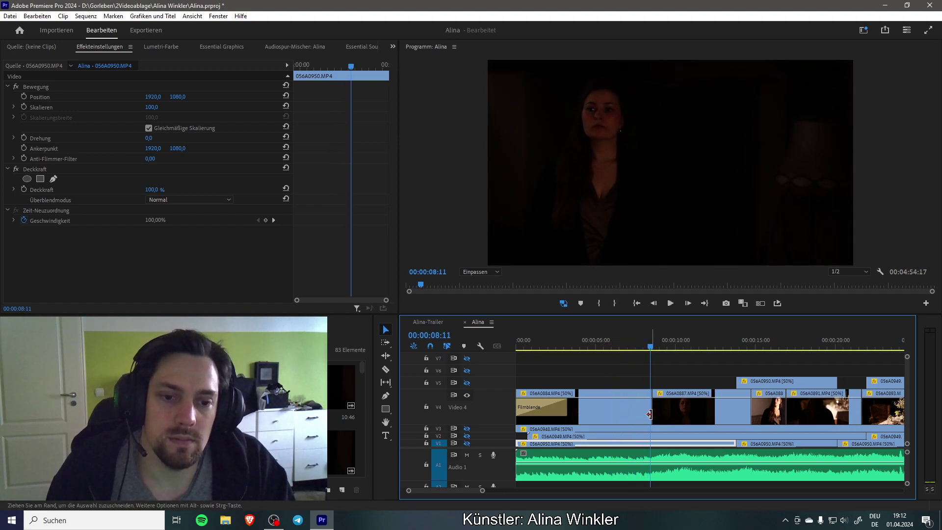
pyautogui.moveTo(650, 412); pyautogui.dragTo(681, 407)
# Step: Replay the cut and try moving 056A0887.MP4 on V4 further forward to start at 00:00:07:22
pyautogui.press('space')
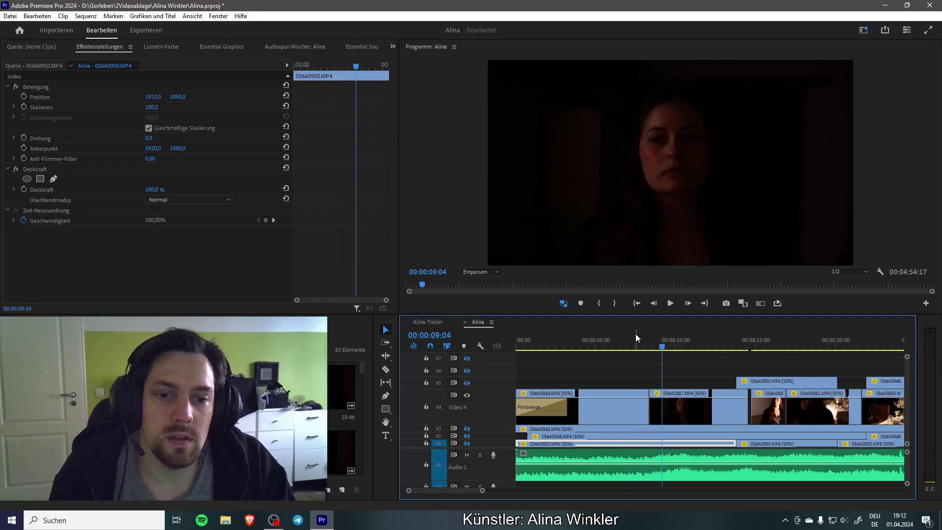
pyautogui.click(634, 344)
pyautogui.press('space')
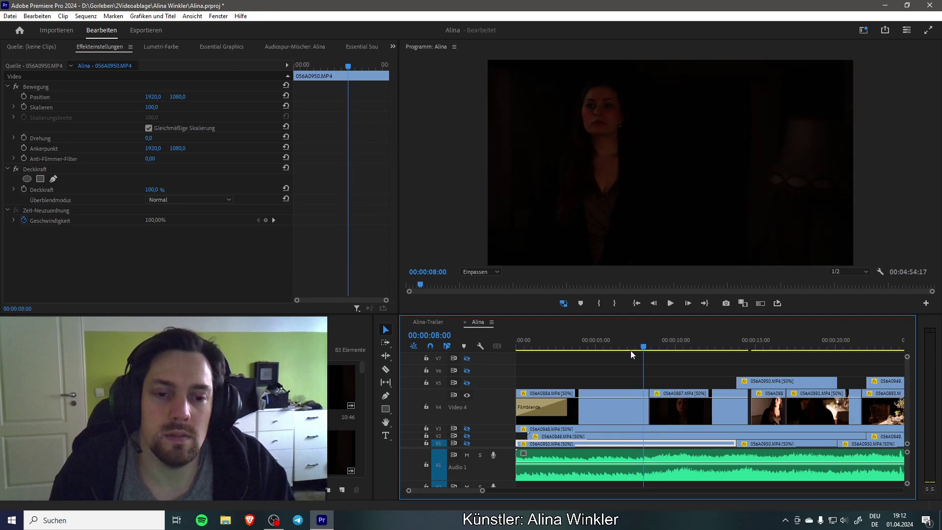
pyautogui.click(629, 346)
pyautogui.press('space')
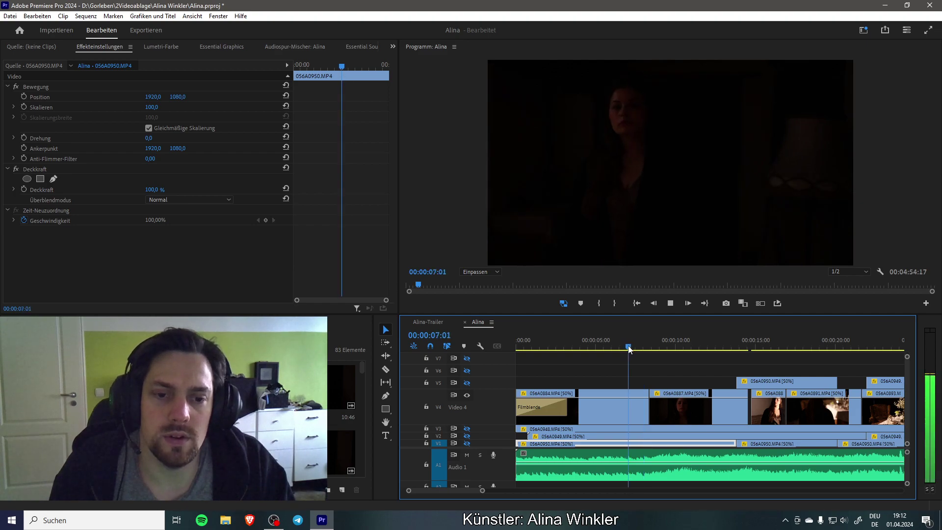
pyautogui.press('space')
pyautogui.moveTo(645, 408); pyautogui.dragTo(638, 409)
# Step: Replay the transition into 056A0887.MP4 on V4 several times to judge its timing against the music
pyautogui.click(621, 346)
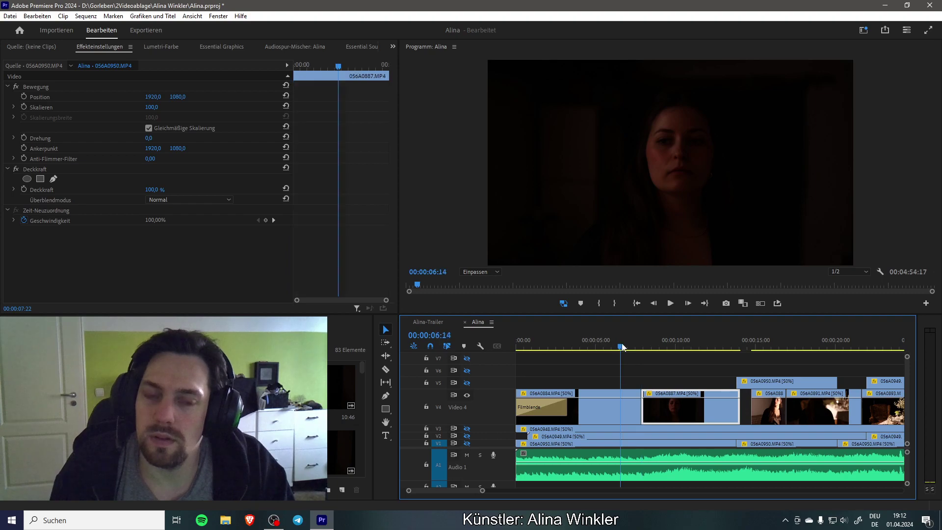
pyautogui.press('space')
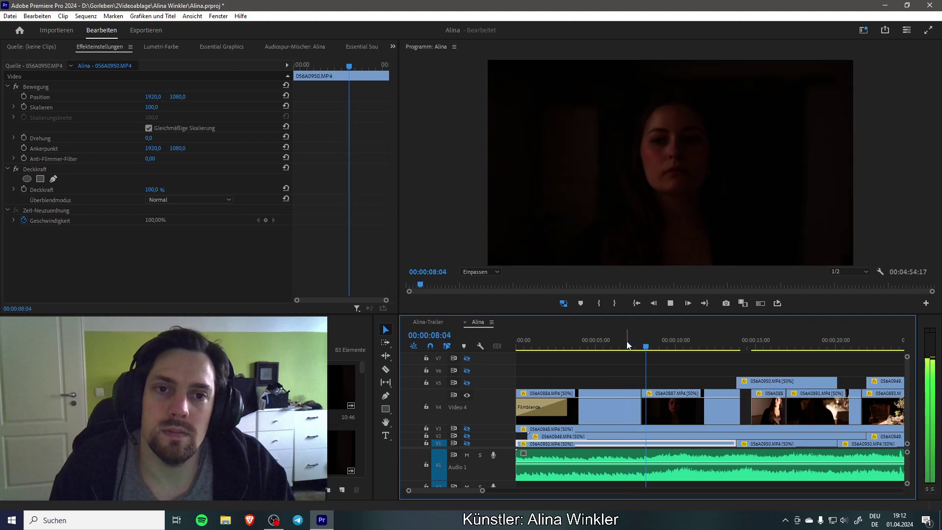
pyautogui.click(627, 346)
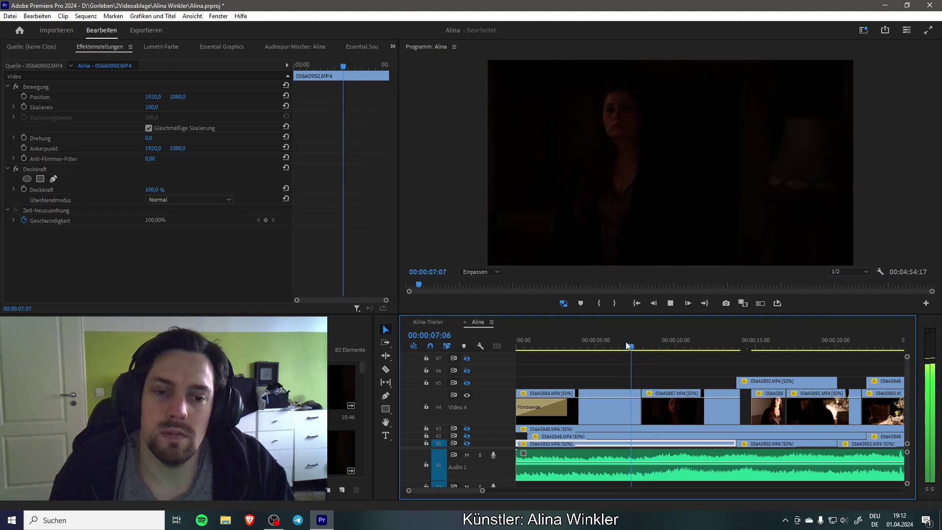
pyautogui.press('space')
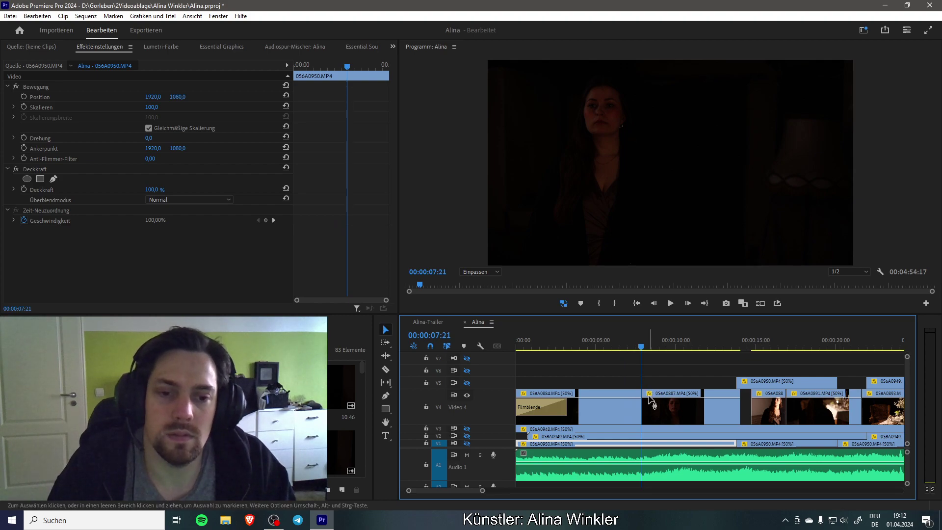
pyautogui.press('space')
pyautogui.press('space')
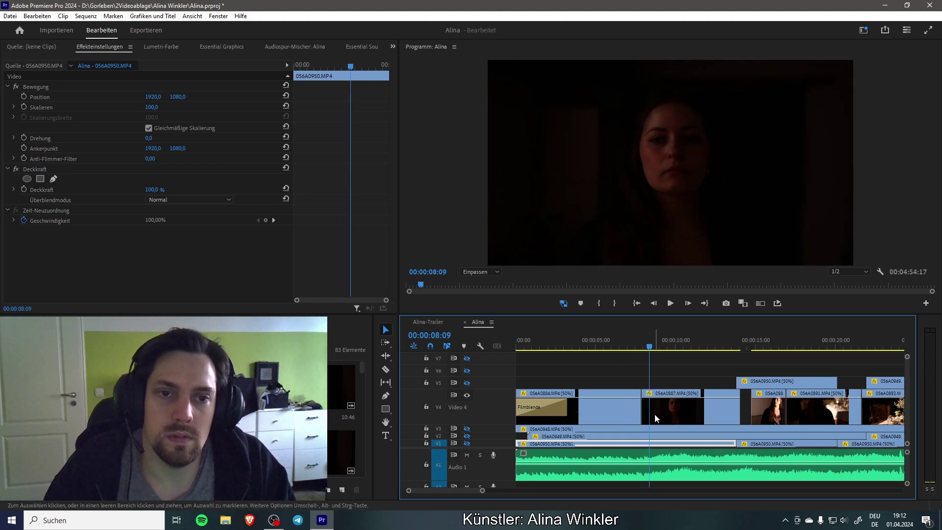
pyautogui.click(632, 347)
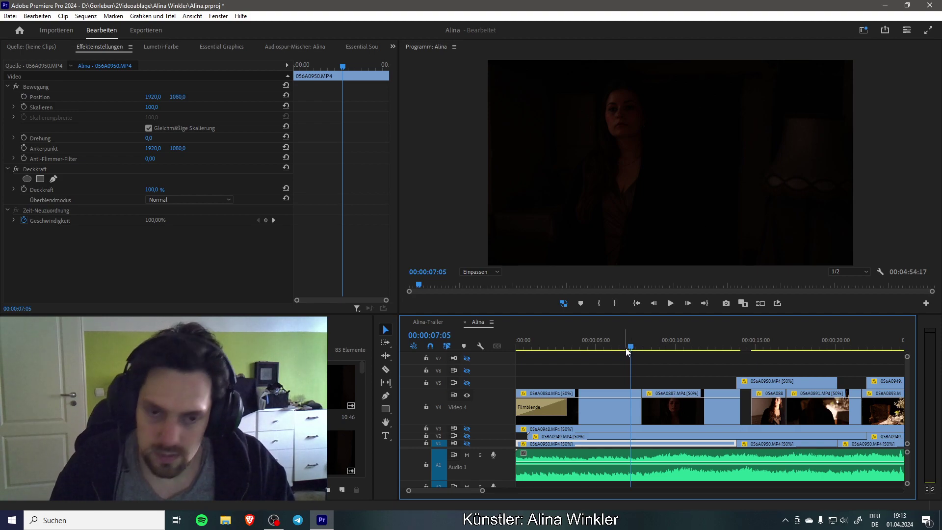
pyautogui.press('space')
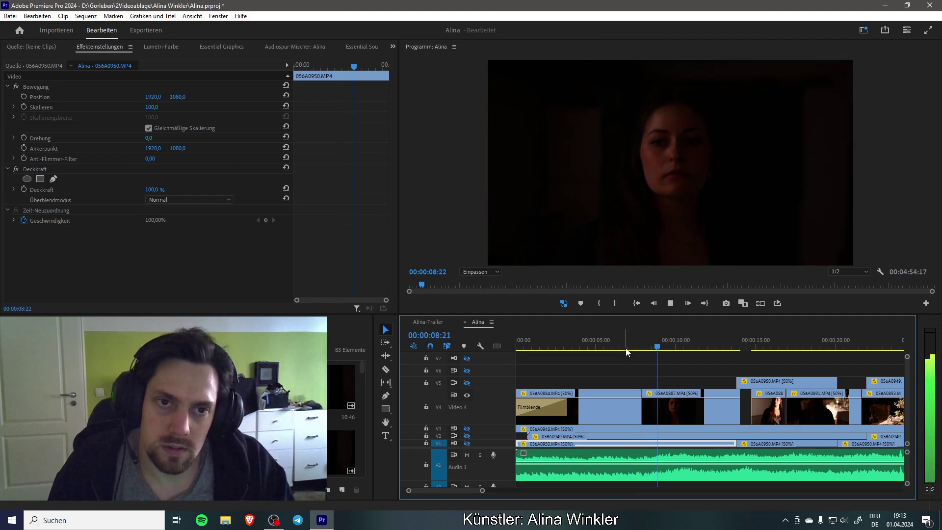
pyautogui.click(619, 349)
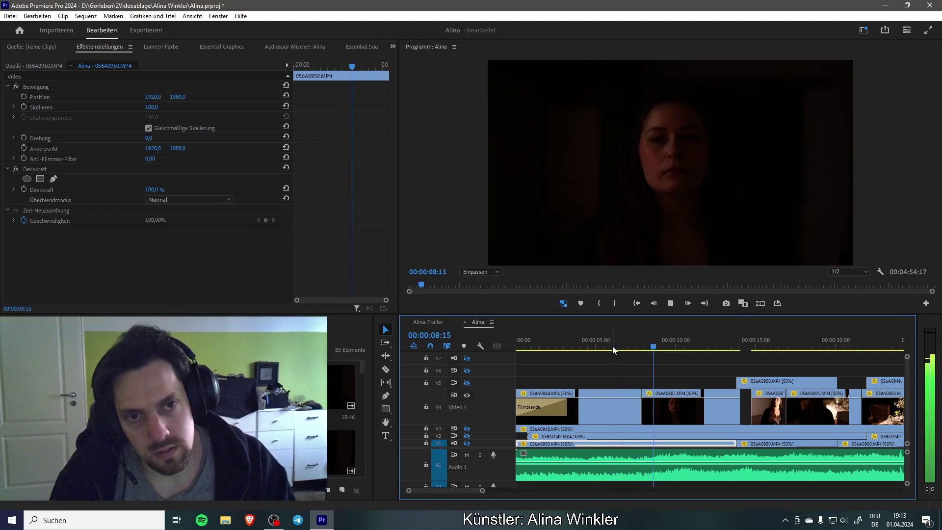
pyautogui.click(631, 348)
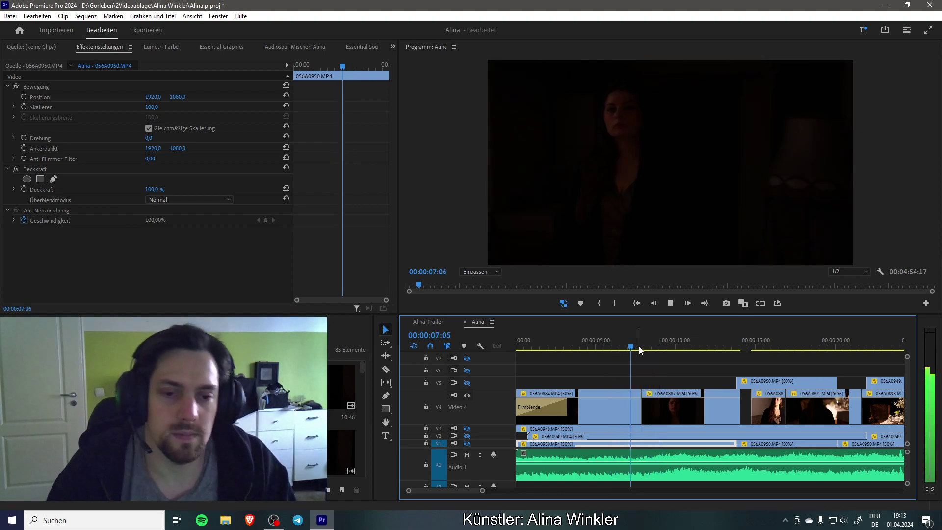
# Step: Try shifting 056A0887.MP4 on V4 slightly later, to start at about 00:00:08:00
pyautogui.press('space')
pyautogui.press('Right')
pyautogui.click(660, 407)
pyautogui.moveTo(642, 407); pyautogui.dragTo(644, 408)
# Step: Move 056A0887.MP4 on V4 to start at 00:00:08:11, directly after the preceding clip, and replay the transition
pyautogui.click(638, 345)
pyautogui.press('space')
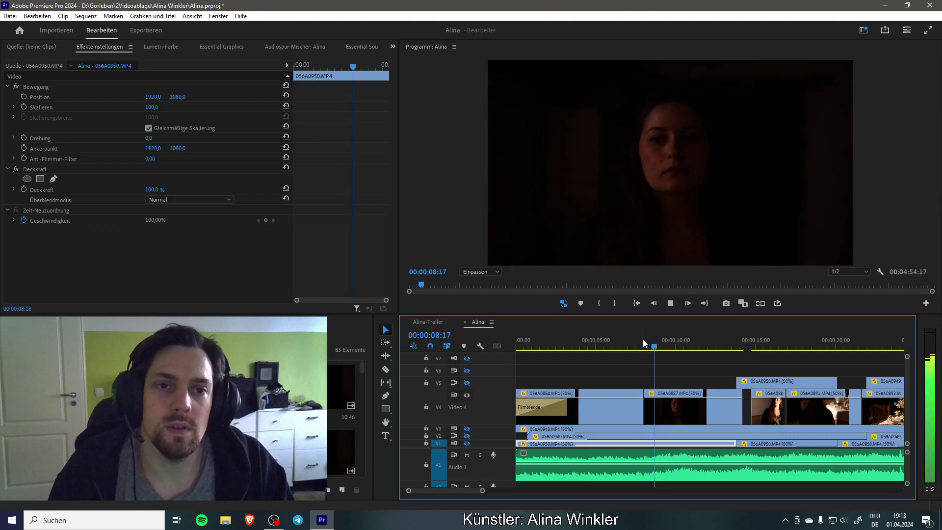
pyautogui.press('space')
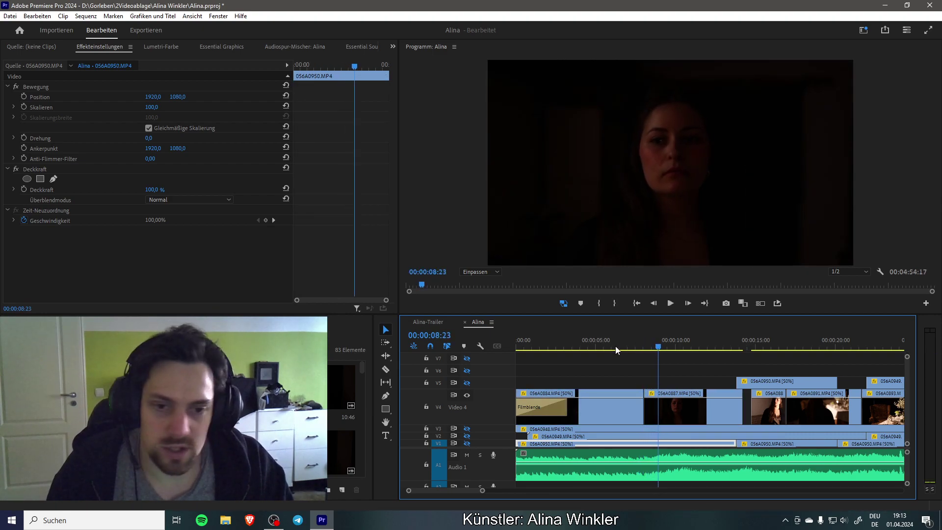
pyautogui.click(628, 345)
pyautogui.press('space')
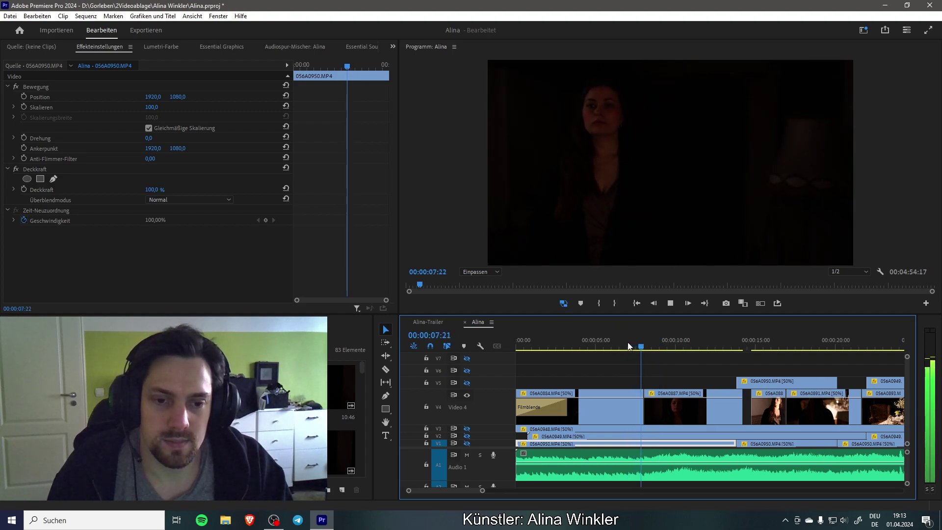
pyautogui.press('space')
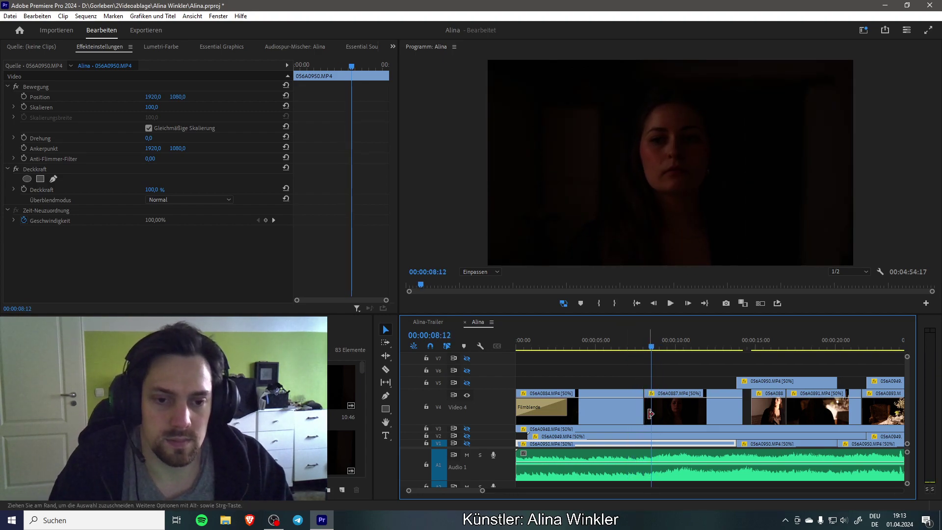
pyautogui.moveTo(654, 412); pyautogui.dragTo(663, 415)
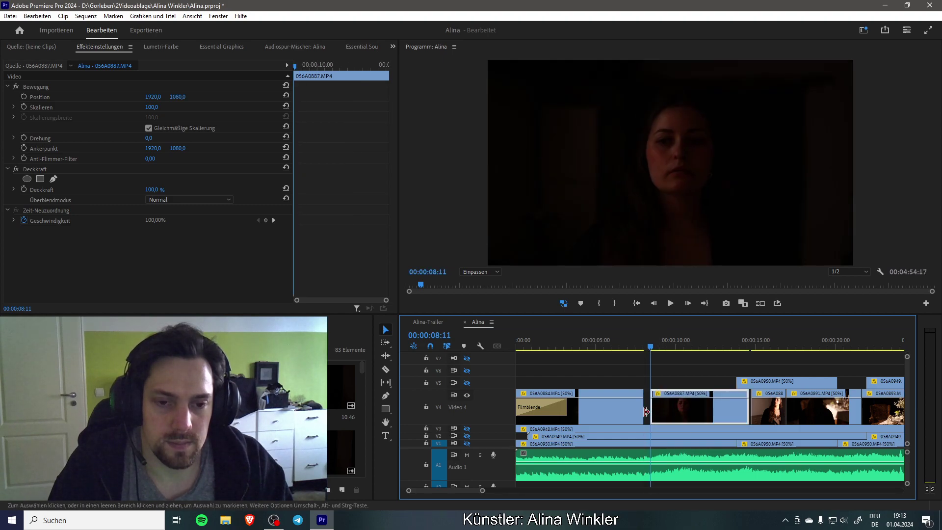
pyautogui.click(641, 341)
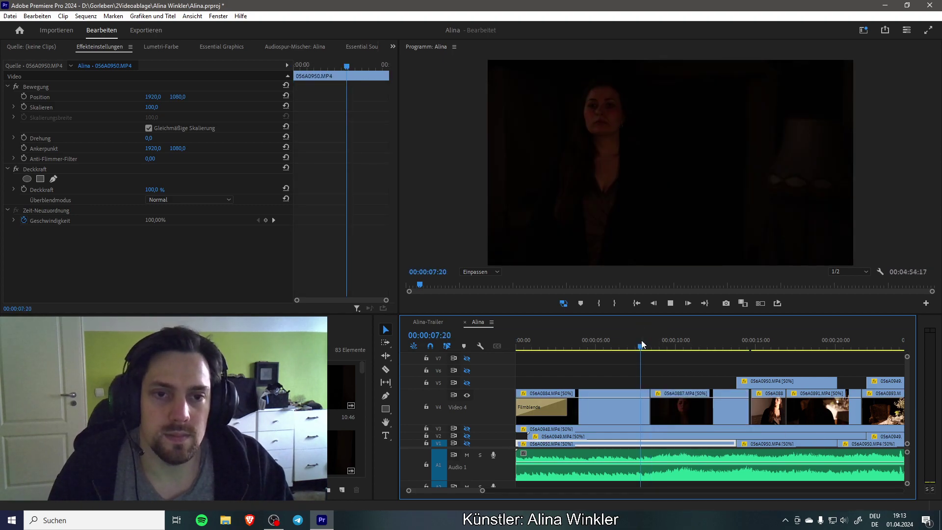
pyautogui.press('space')
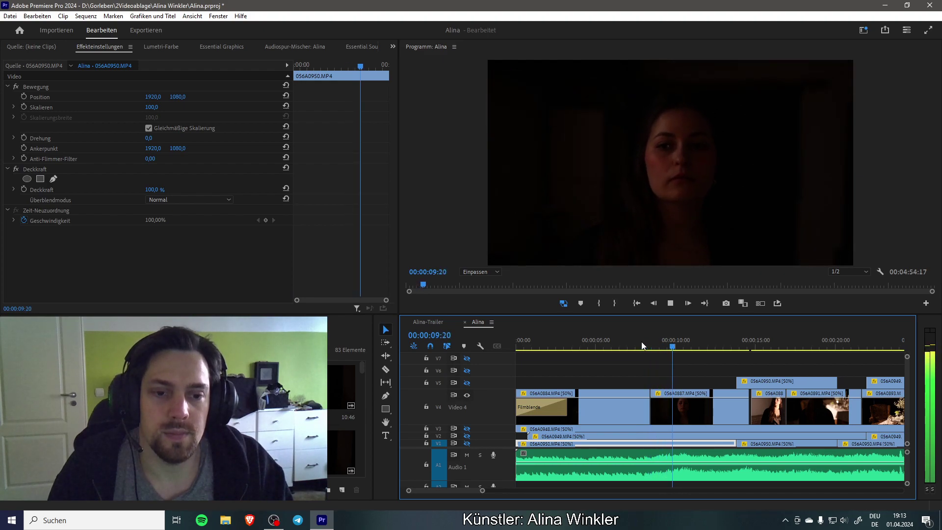
pyautogui.press('space')
# Step: Review the following passage and trim the end of 056A0887.MP4 on V4 to 00:00:13:22
pyautogui.scroll(-3, 634, 369)
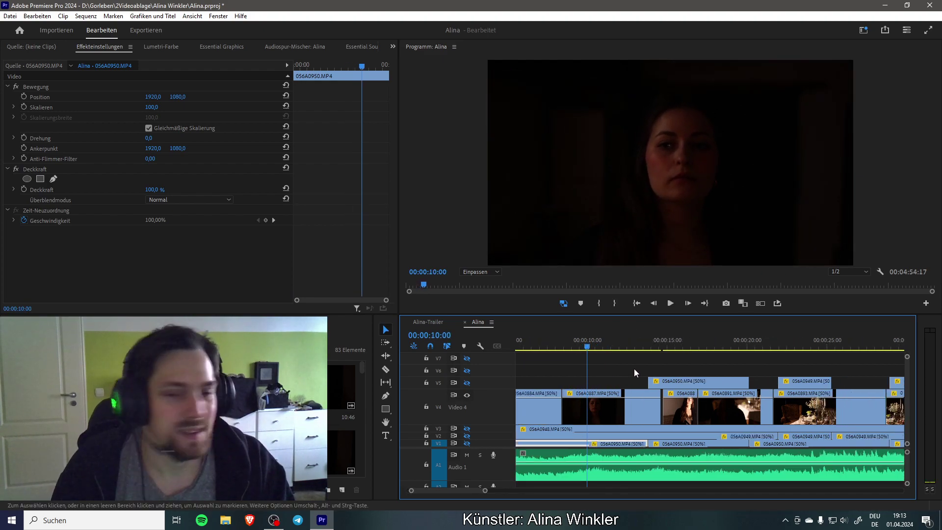
pyautogui.press('space')
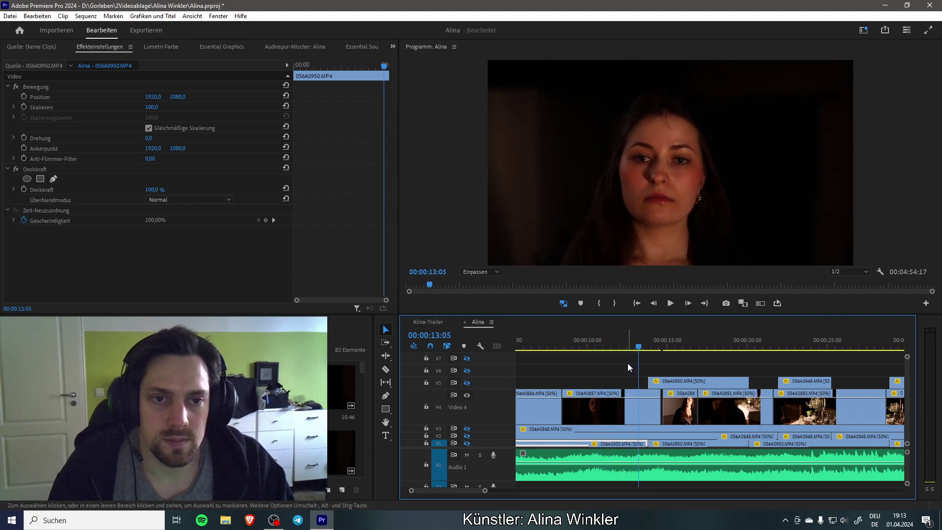
pyautogui.press('space')
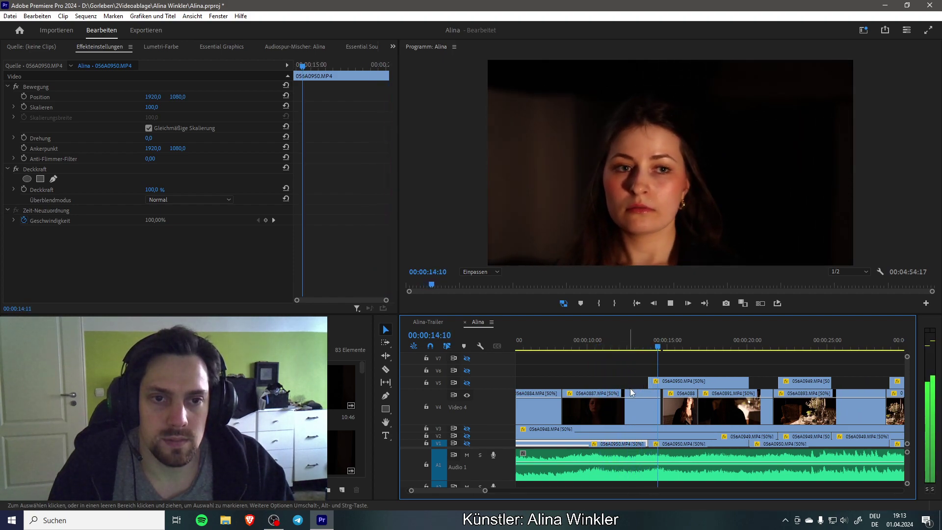
pyautogui.press('Left')
pyautogui.press('Left')
pyautogui.press('Left')
pyautogui.press('Left')
pyautogui.press('Left')
pyautogui.press('Left')
pyautogui.press('Left')
pyautogui.press('Left')
pyautogui.press('Left')
pyautogui.press('Left')
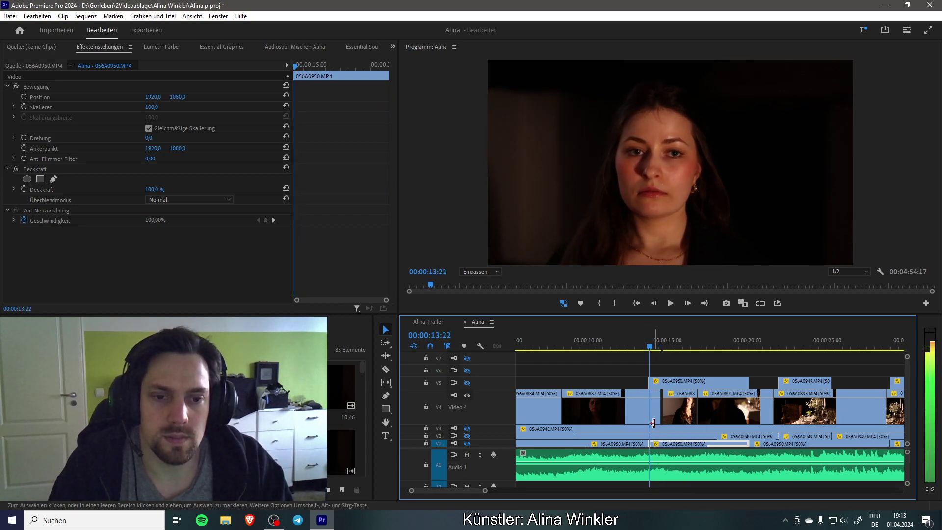
pyautogui.moveTo(660, 415); pyautogui.dragTo(649, 414)
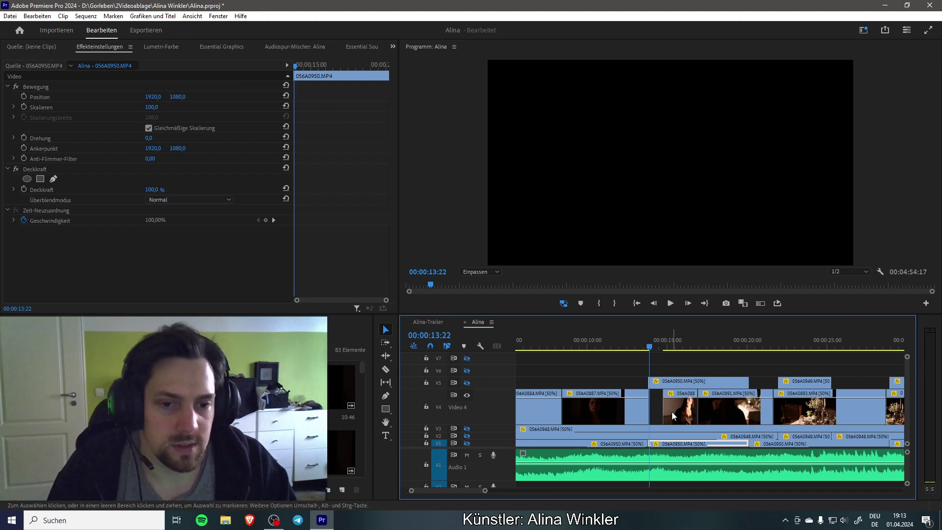
# Step: Move the short 056A0884.MP4 clip on V4 against the trimmed end of 056A0887.MP4 and play it
pyautogui.moveTo(651, 349); pyautogui.dragTo(641, 350)
pyautogui.moveTo(673, 401); pyautogui.dragTo(661, 402)
pyautogui.press('space')
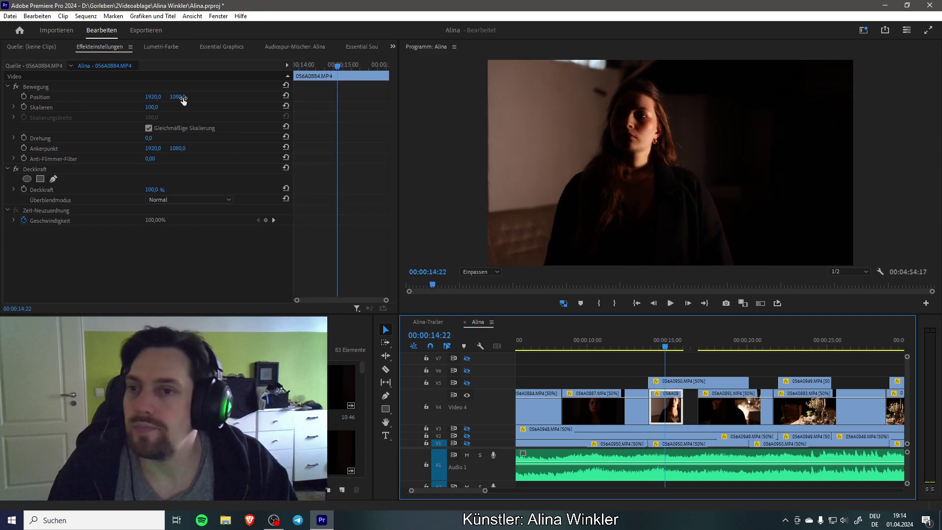
# Step: Set the scale of the short 056A0884.MP4 clip to 110 and adjust its vertical position
pyautogui.click(150, 107)
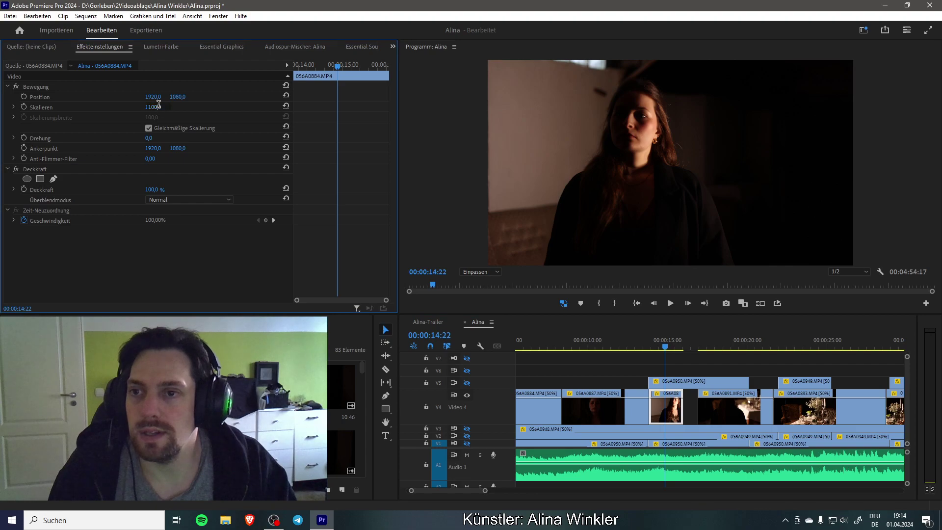
pyautogui.write('110')
pyautogui.press('Return')
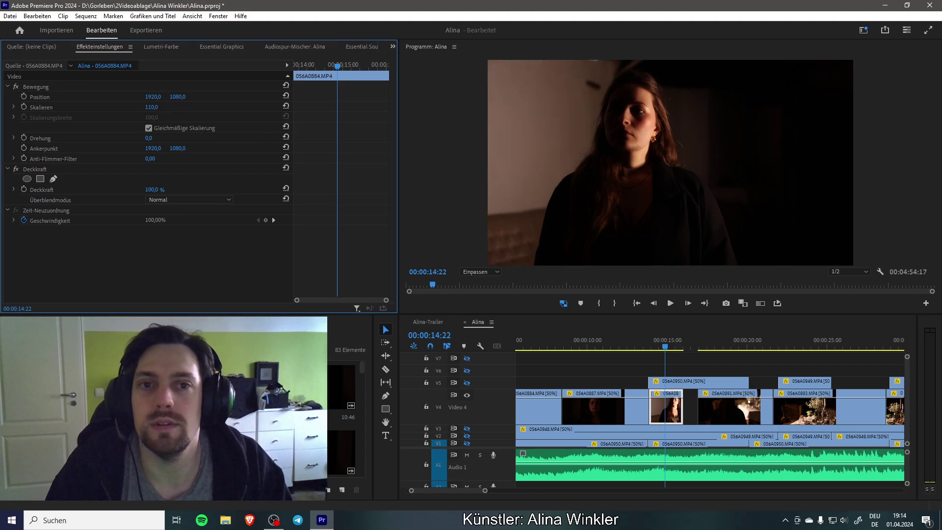
pyautogui.moveTo(177, 97); pyautogui.dragTo(133, 96)
# Step: Review the reframed shot and close the gap behind it by moving 056A0891.MP4 on V4 to start at 00:00:16:01
pyautogui.click(649, 338)
pyautogui.press('space')
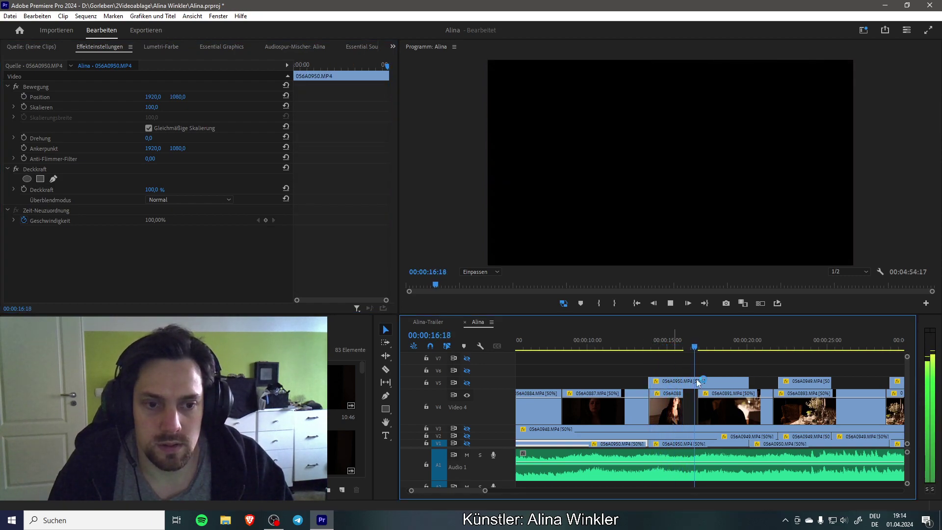
pyautogui.press('space')
pyautogui.click(630, 340)
pyautogui.moveTo(722, 411); pyautogui.dragTo(710, 412)
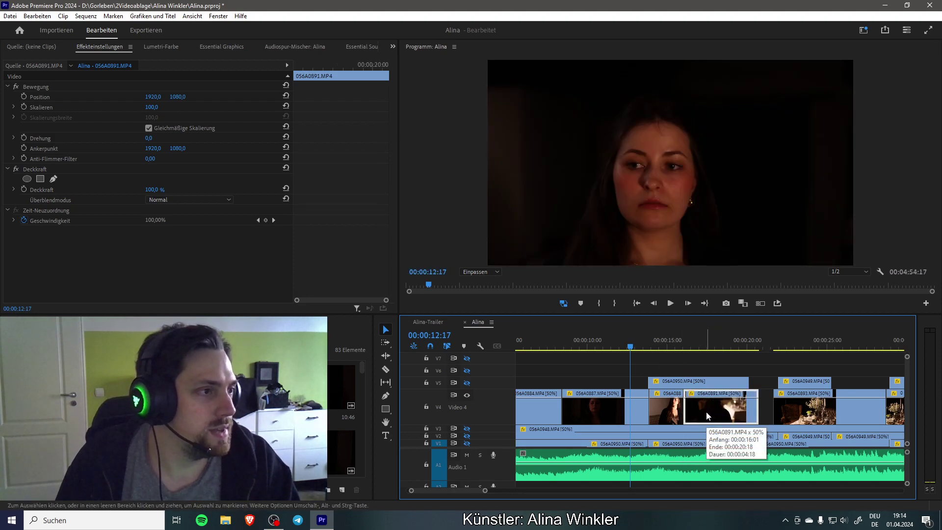
# Step: Save the project and review the cut from the short 056A0884.MP4 clip to 056A0891.MP4 on V4, frame by frame up to the cut
pyautogui.hotkey('ctrl', 's')
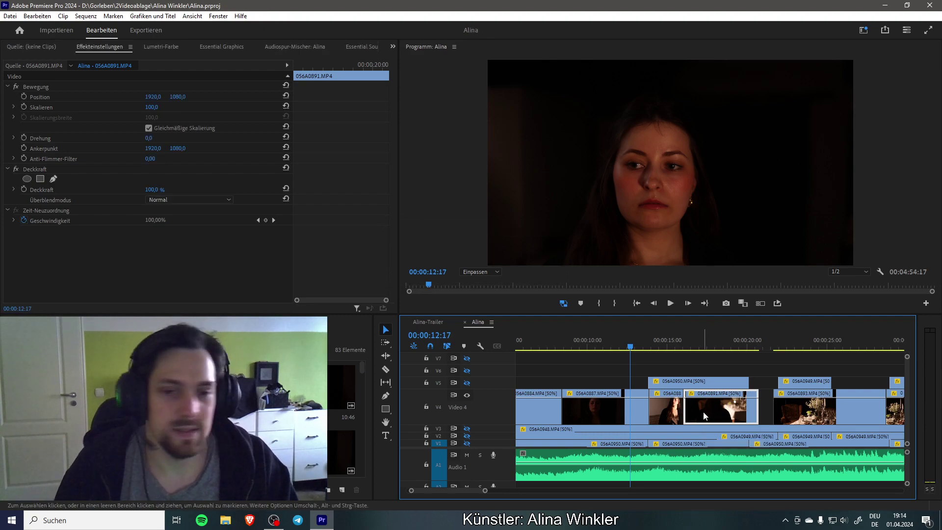
pyautogui.click(674, 340)
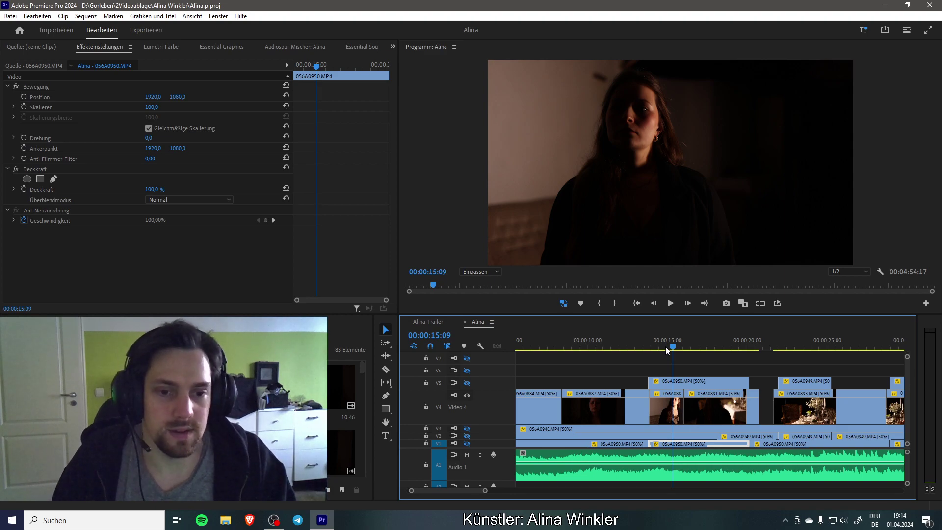
pyautogui.press('space')
pyautogui.press('space')
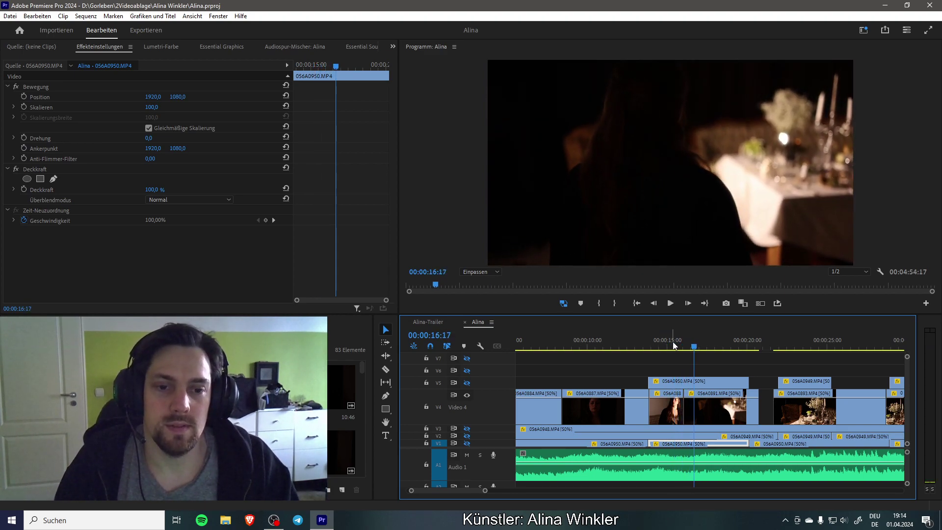
pyautogui.click(673, 344)
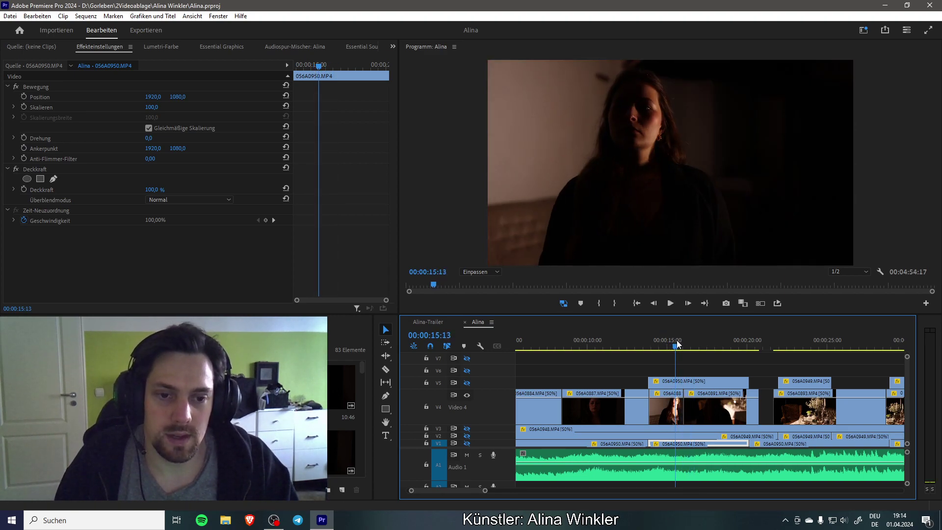
pyautogui.moveTo(676, 340); pyautogui.dragTo(681, 341)
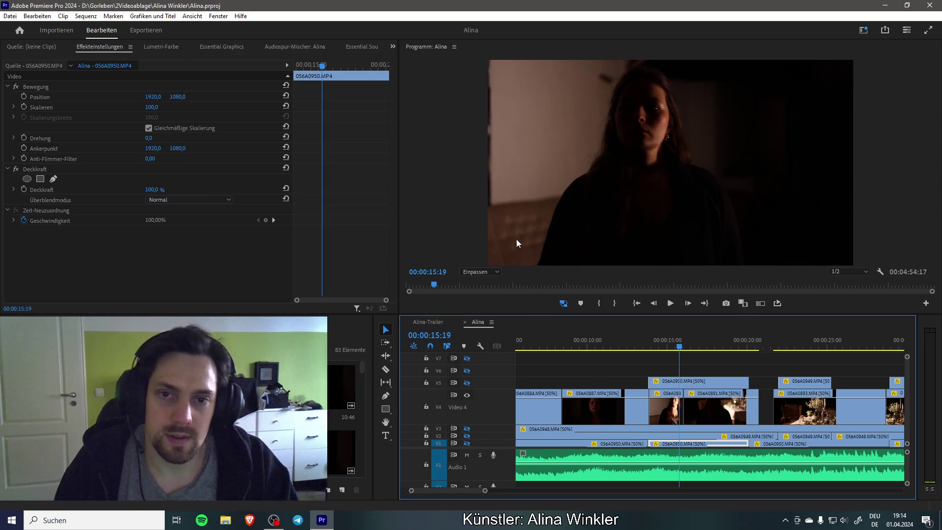
pyautogui.press('Right')
pyautogui.press('Right')
pyautogui.press('Right')
pyautogui.press('Right')
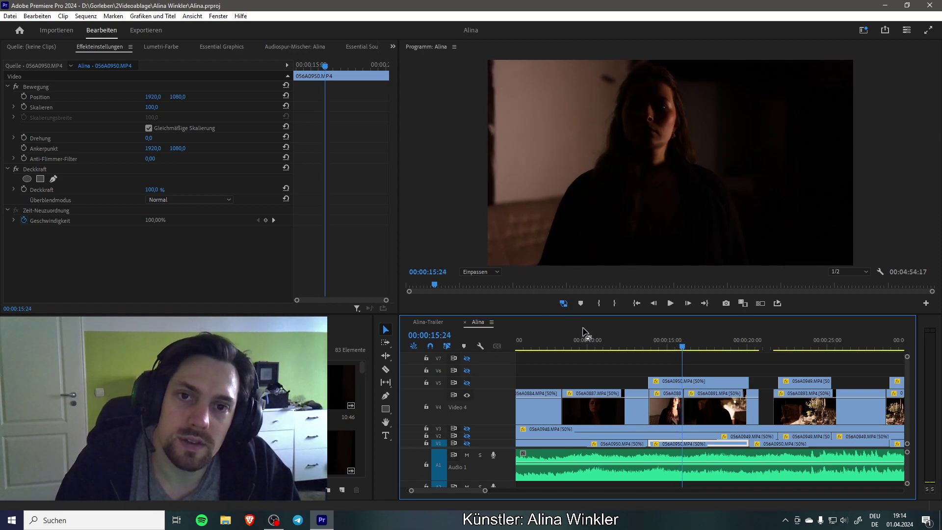
# Step: Set the horizontal position of the short 056A0884.MP4 clip on V4 to 1726 and compare the framing across the cut to 056A0891.MP4
pyautogui.click(666, 408)
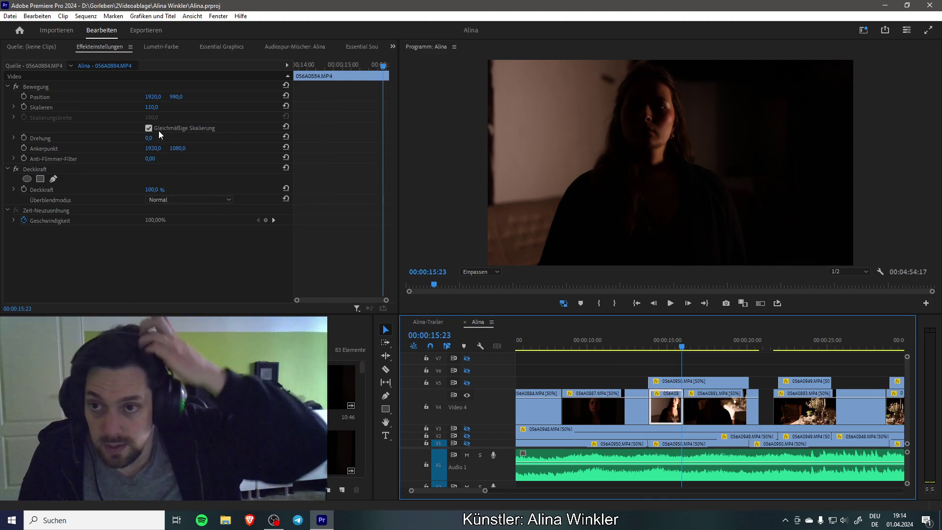
pyautogui.click(151, 96)
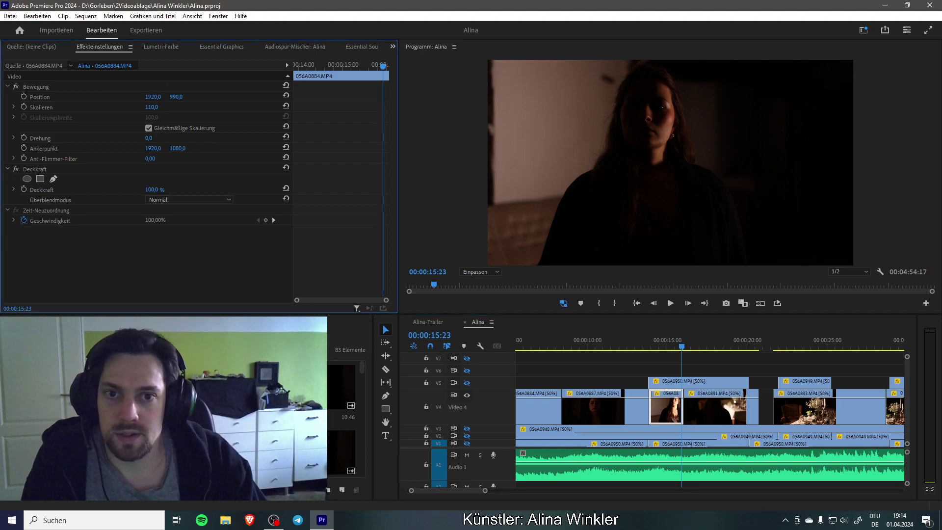
pyautogui.moveTo(151, 96)
pyautogui.mouseDown()
pyautogui.moveTo(54, 96)
pyautogui.moveTo(167, 101)
pyautogui.mouseUp()
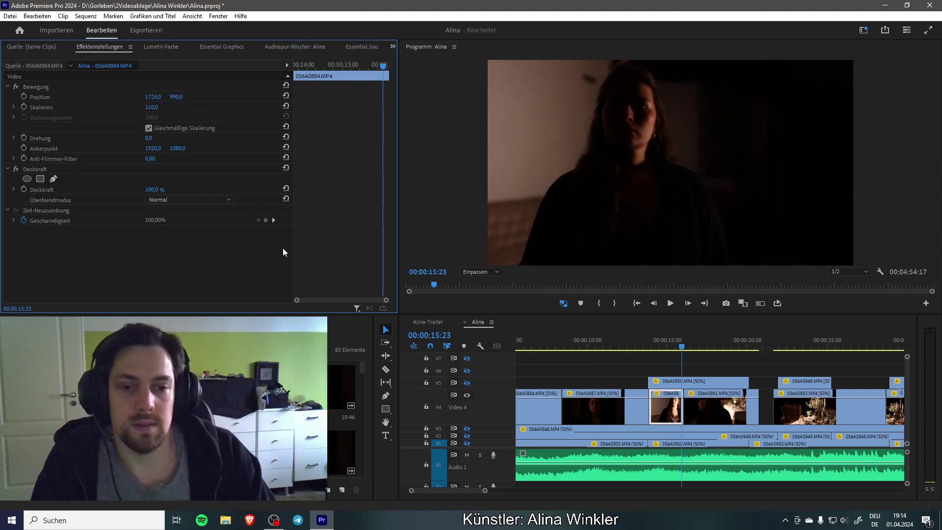
pyautogui.press('Right')
pyautogui.press('Right')
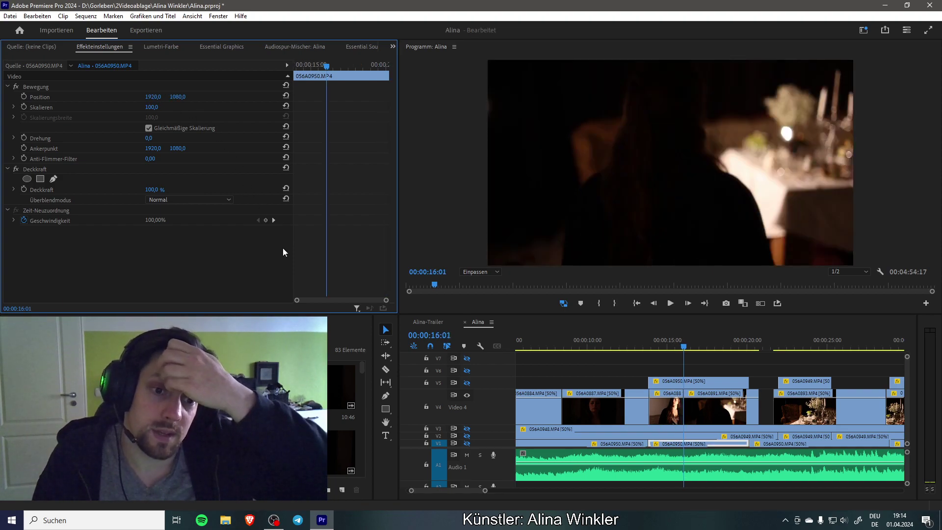
pyautogui.press('Left')
pyautogui.press('Left')
pyautogui.press('Left')
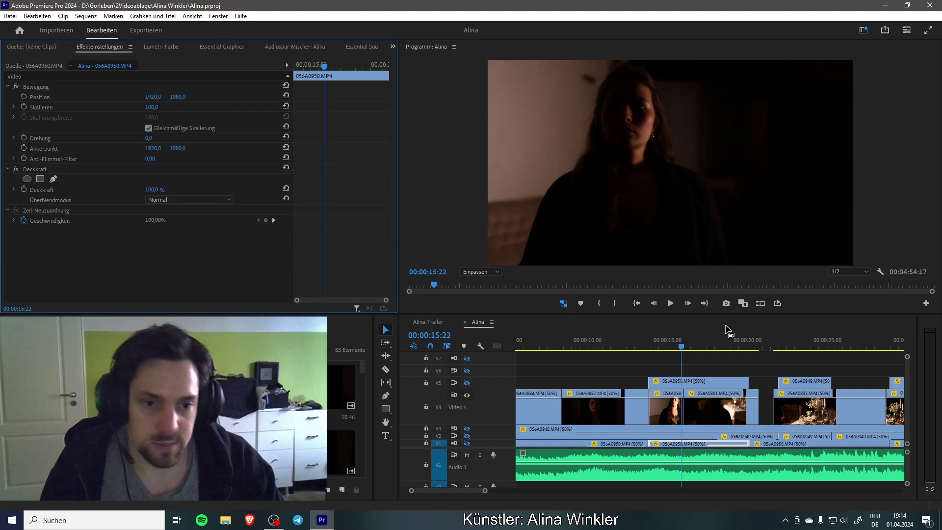
# Step: Play on from 00:00:15:19 and close the gap on V4 by moving 056A0893.MP4 against the end of 056A0891.MP4
pyautogui.click(846, 340)
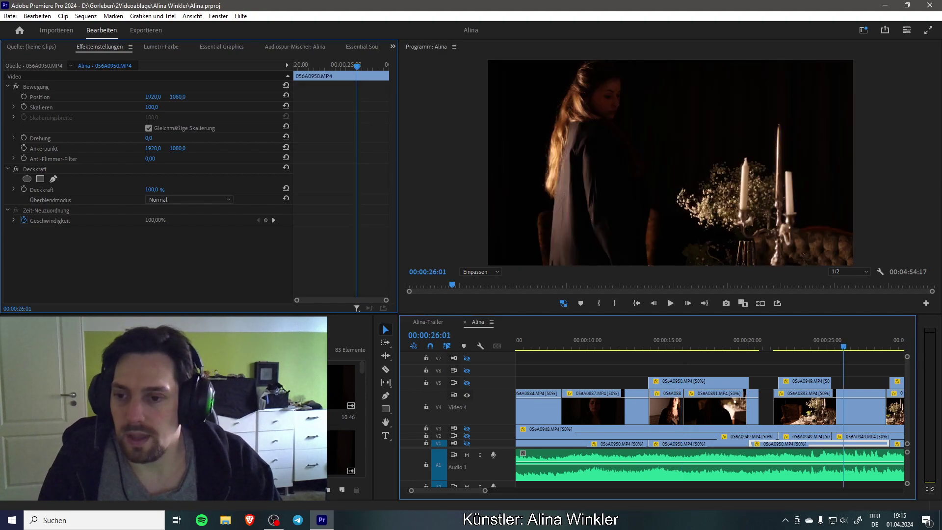
pyautogui.click(680, 341)
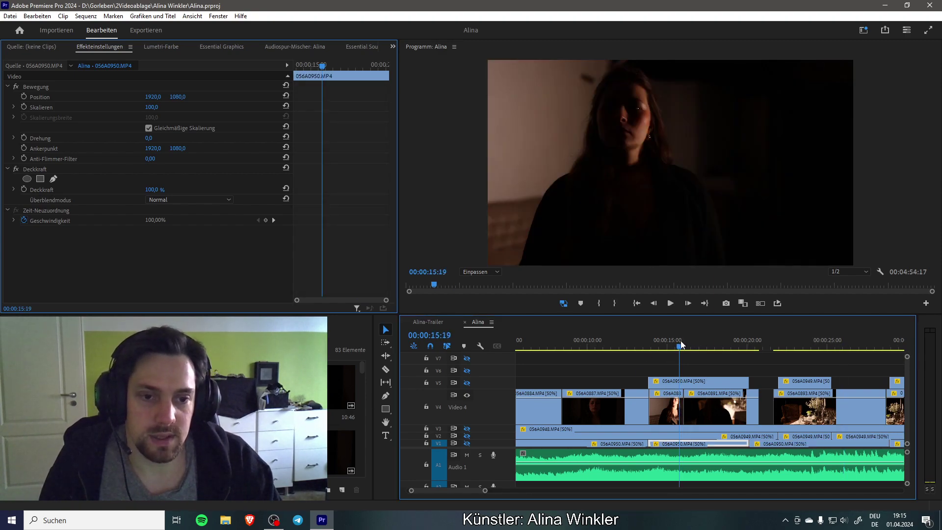
pyautogui.scroll(-3, 689, 386)
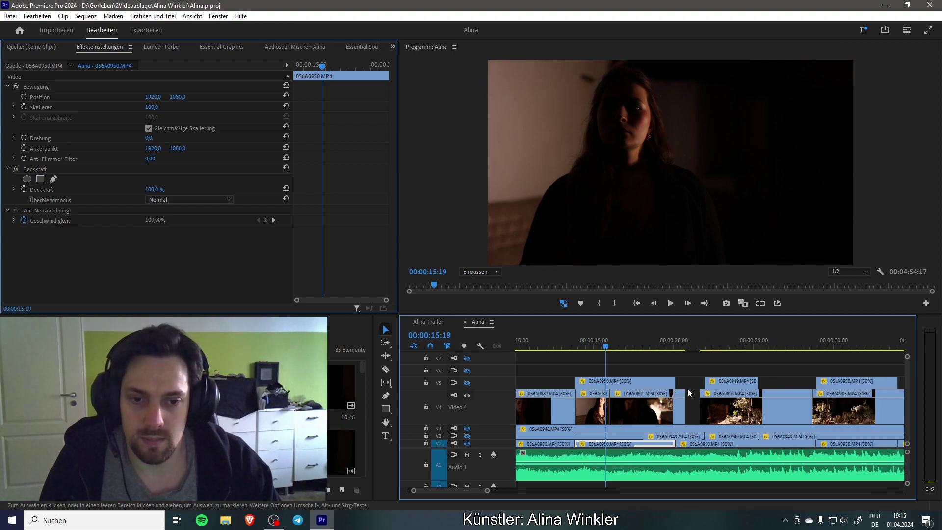
pyautogui.scroll(-1, 690, 391)
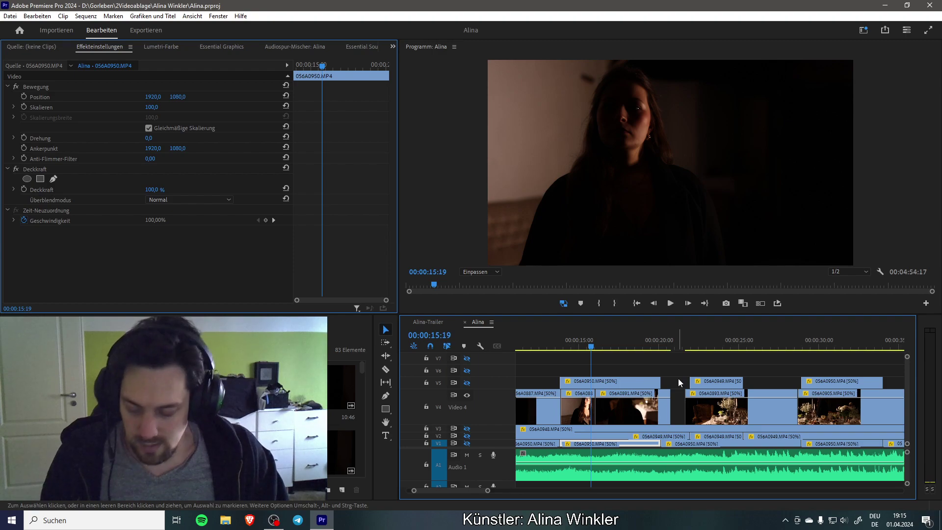
pyautogui.press('space')
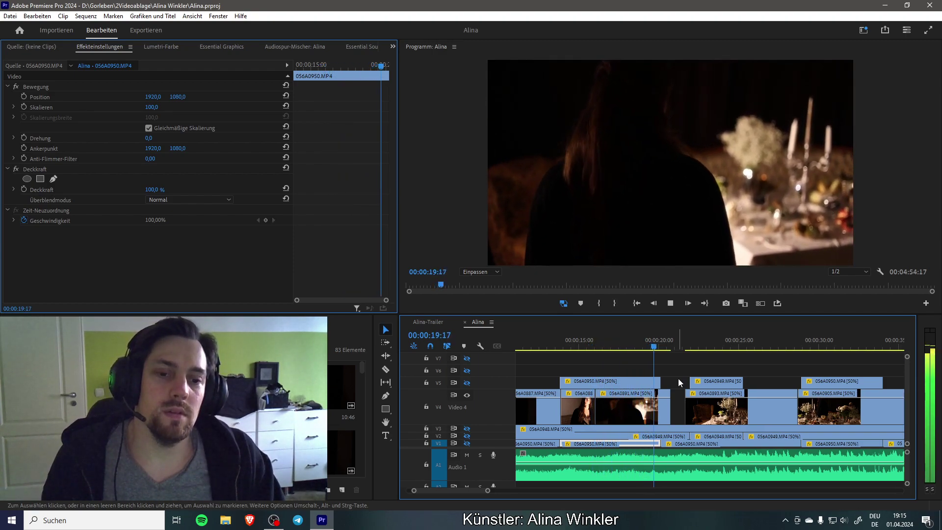
pyautogui.press('space')
pyautogui.moveTo(693, 409); pyautogui.dragTo(672, 408)
# Step: Play through 056A0893.MP4 and move 056A0905.MP4 on V4 against its end so it starts at 00:00:27:21
pyautogui.press('space')
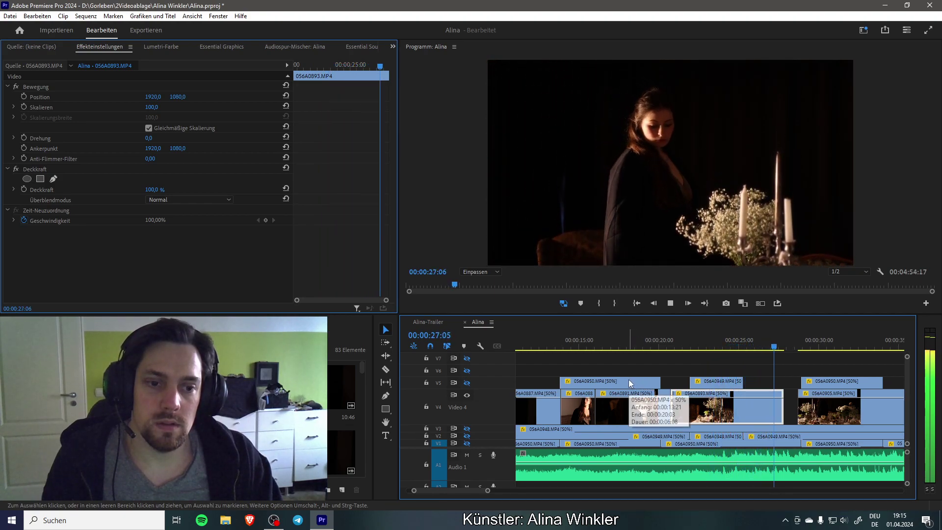
pyautogui.press('space')
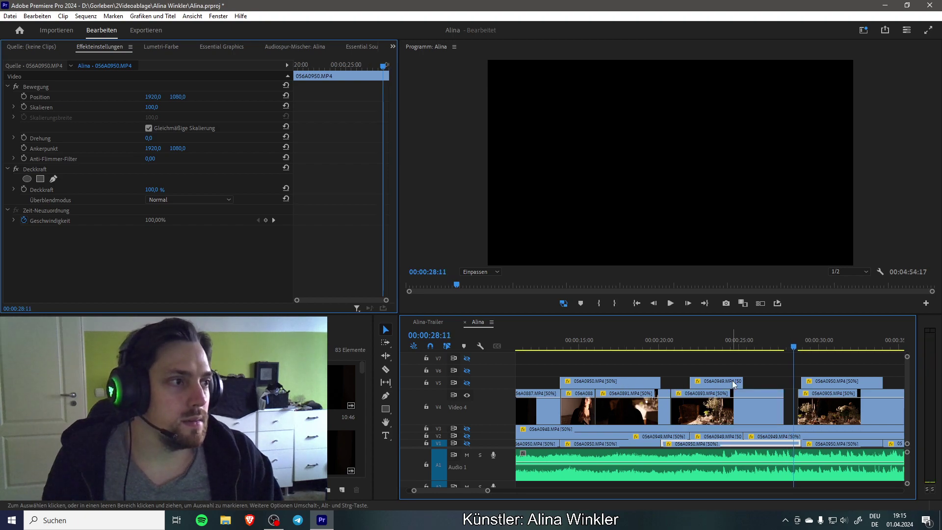
pyautogui.scroll(-5, 621, 378)
pyautogui.click(612, 346)
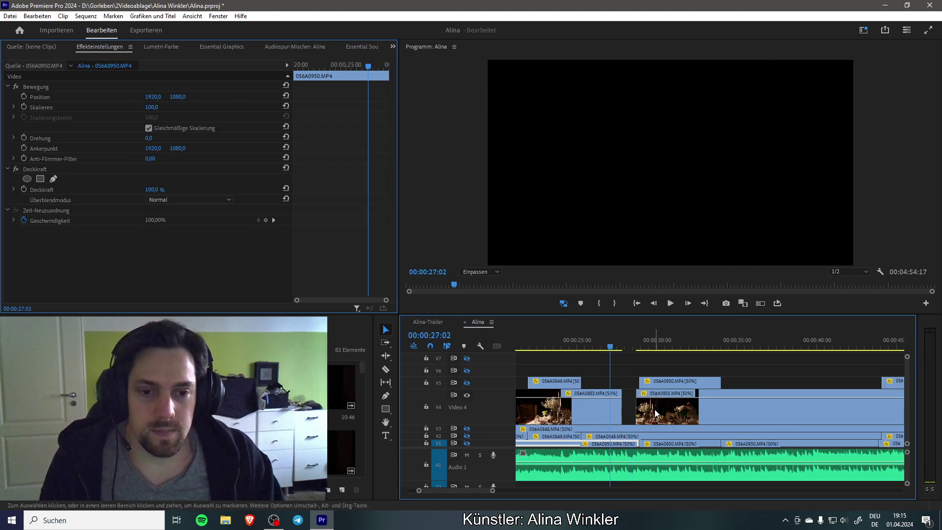
pyautogui.moveTo(658, 414); pyautogui.dragTo(645, 413)
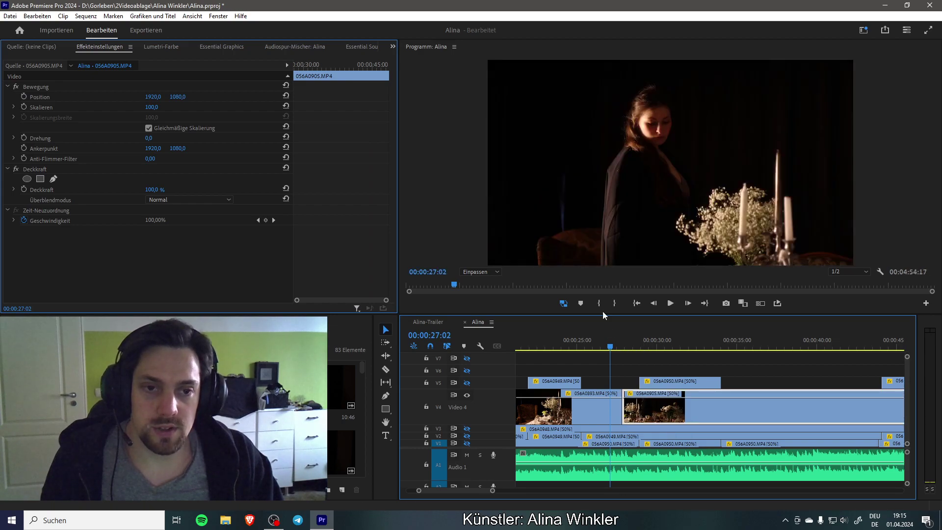
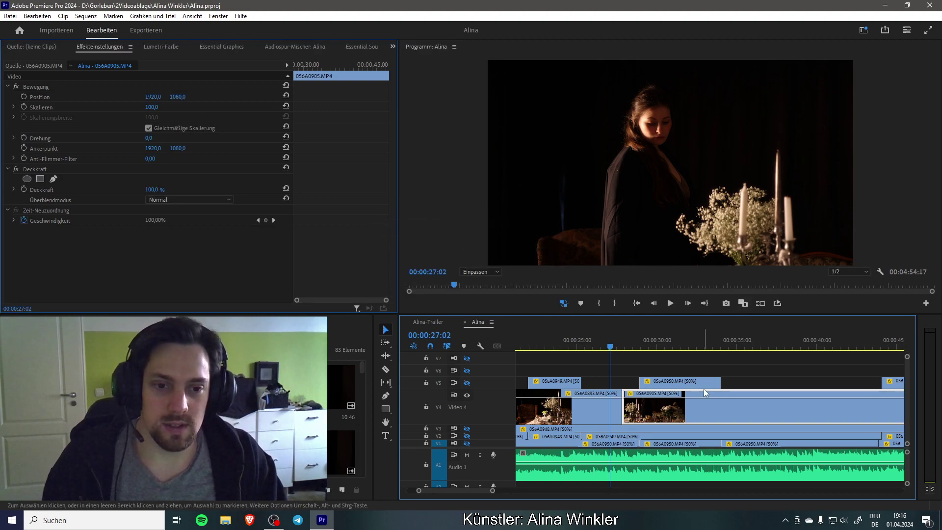
# Step: Inspect the length of 056A0905.MP4 on V4 and play the cut into it from 00:00:27:02
pyautogui.hscroll(2, 703, 390)
pyautogui.hscroll(1, 703, 390)
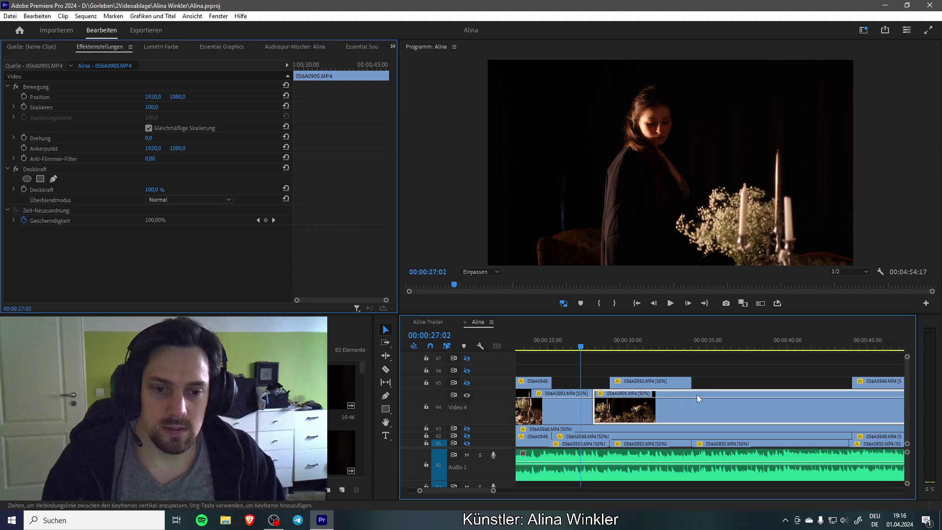
pyautogui.hscroll(3, 698, 396)
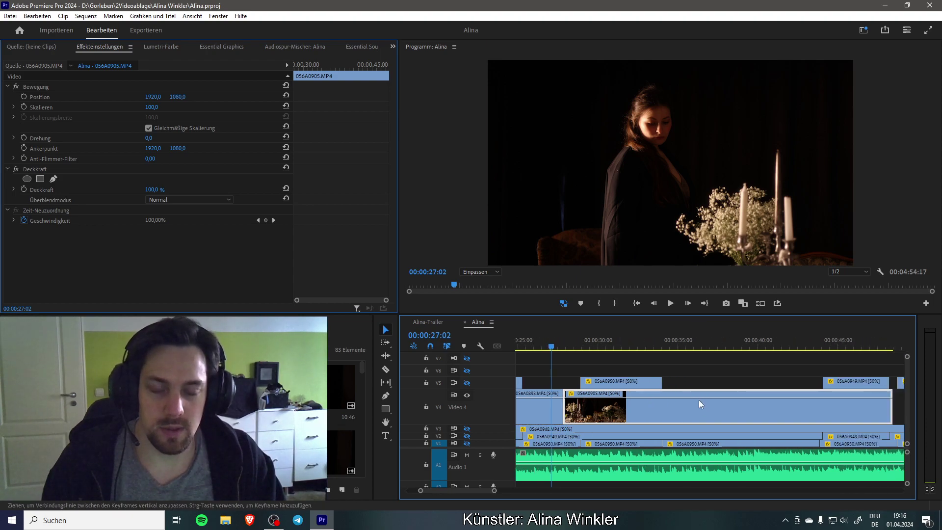
pyautogui.hscroll(1, 700, 400)
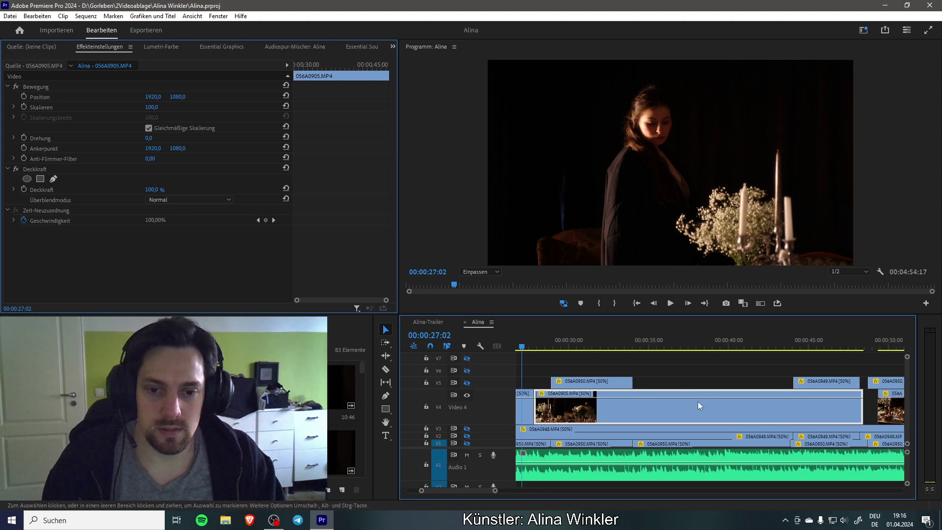
pyautogui.hscroll(-1, 698, 402)
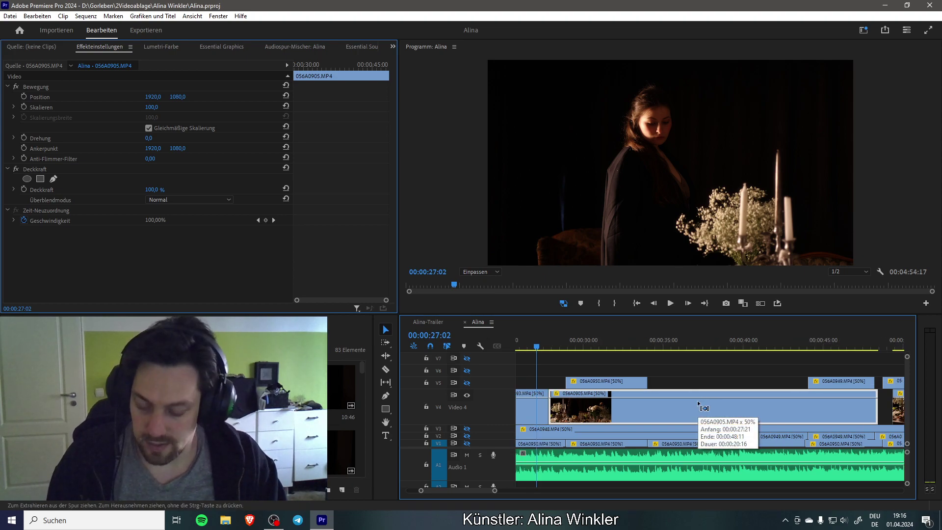
pyautogui.press('space')
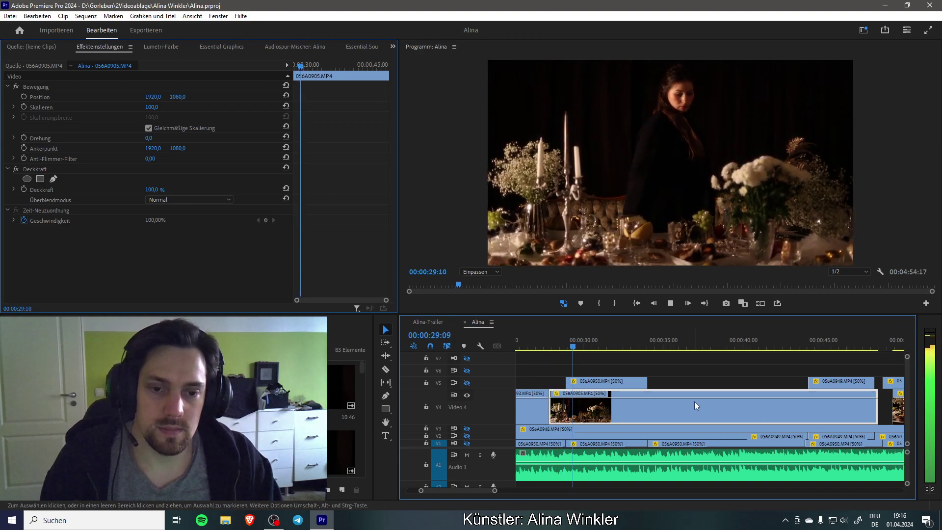
pyautogui.press('space')
# Step: Look through the project footage for further takes and preview 056A0892.MP4 and 056A0894.MP4 in the source monitor
pyautogui.moveTo(495, 491); pyautogui.dragTo(518, 492)
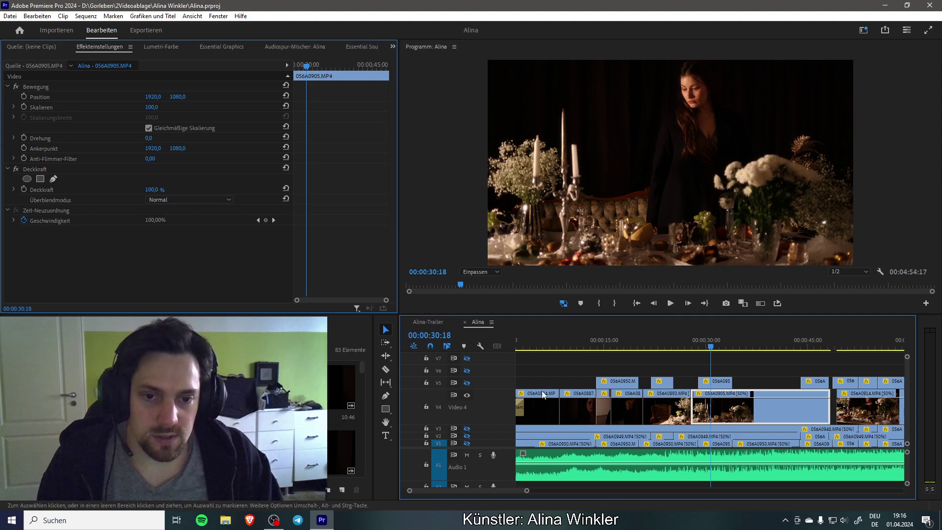
pyautogui.scroll(1, 496, 490)
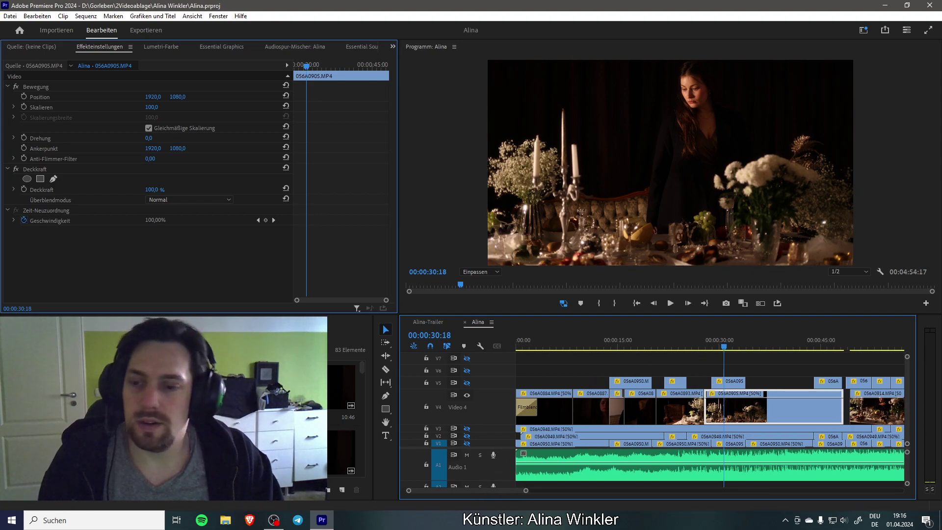
pyautogui.scroll(-2, 365, 372)
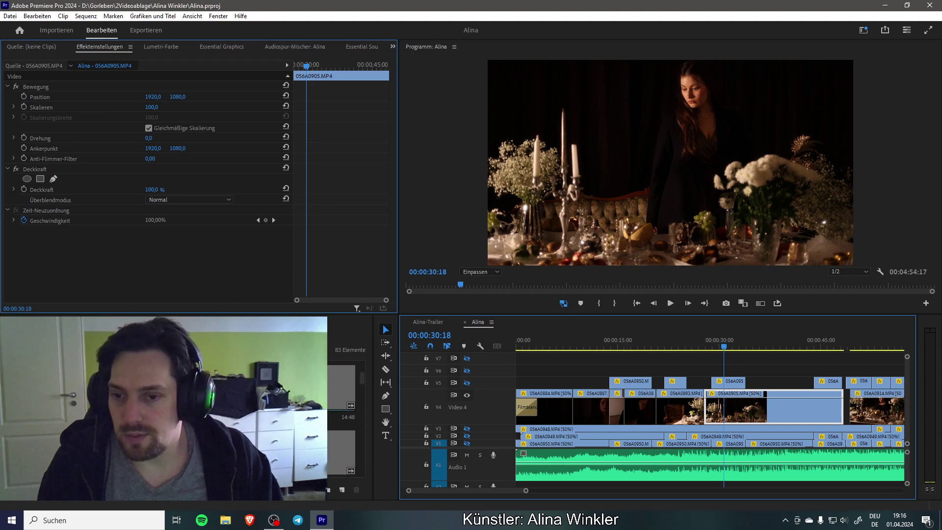
pyautogui.scroll(-1, 344, 417)
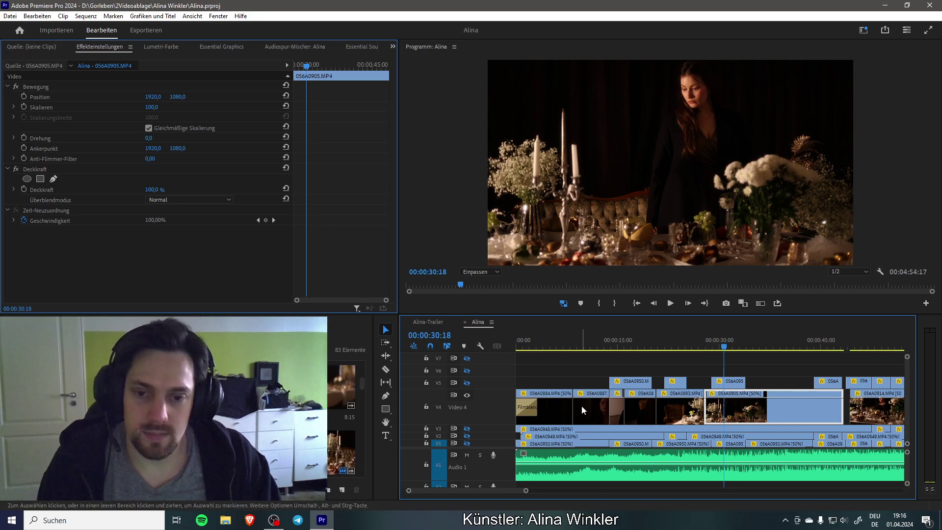
pyautogui.scroll(-1, 328, 418)
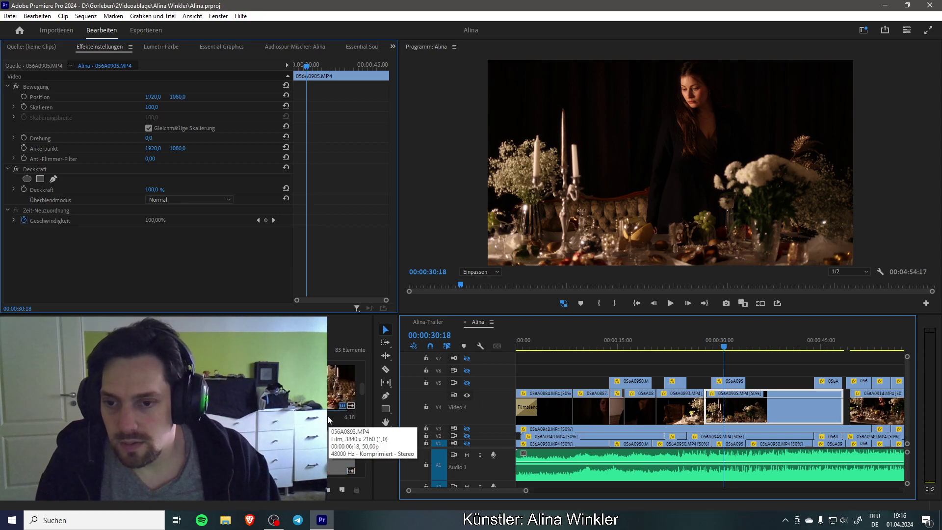
pyautogui.doubleClick(341, 451)
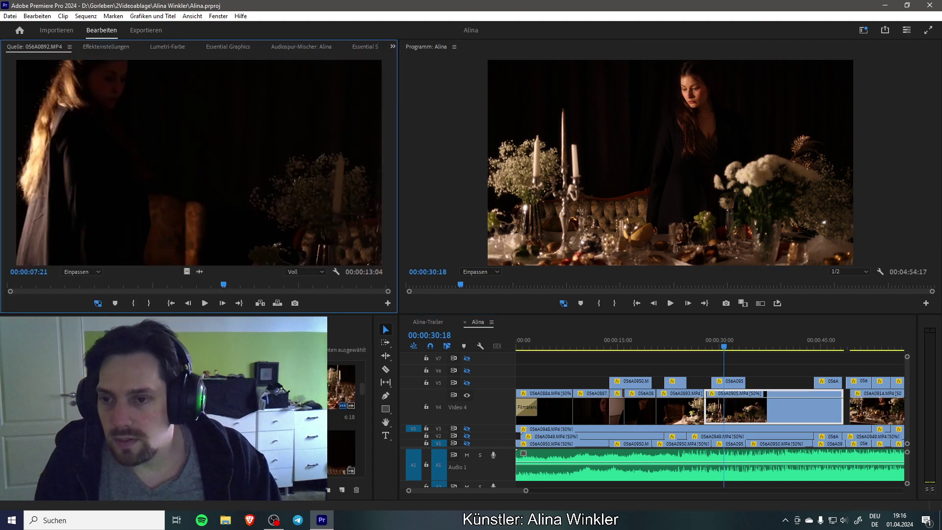
pyautogui.click(286, 285)
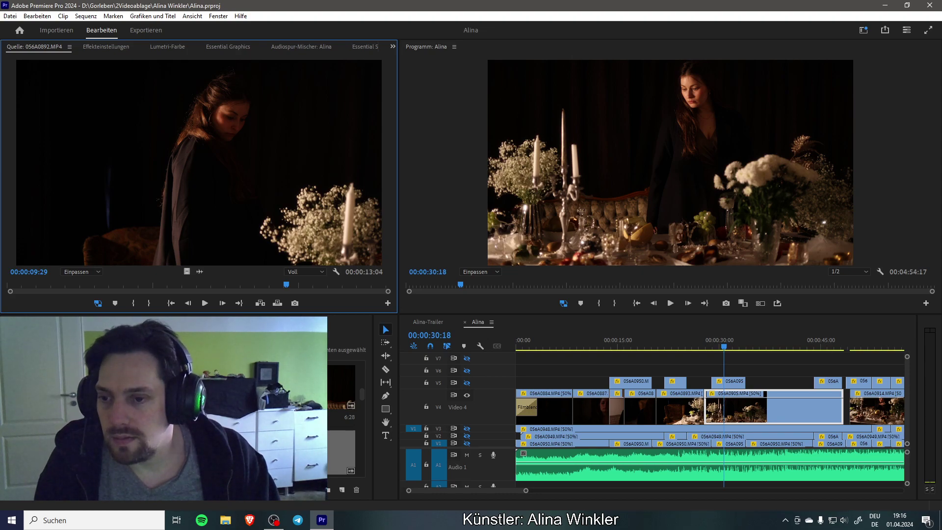
pyautogui.doubleClick(341, 393)
pyautogui.click(278, 285)
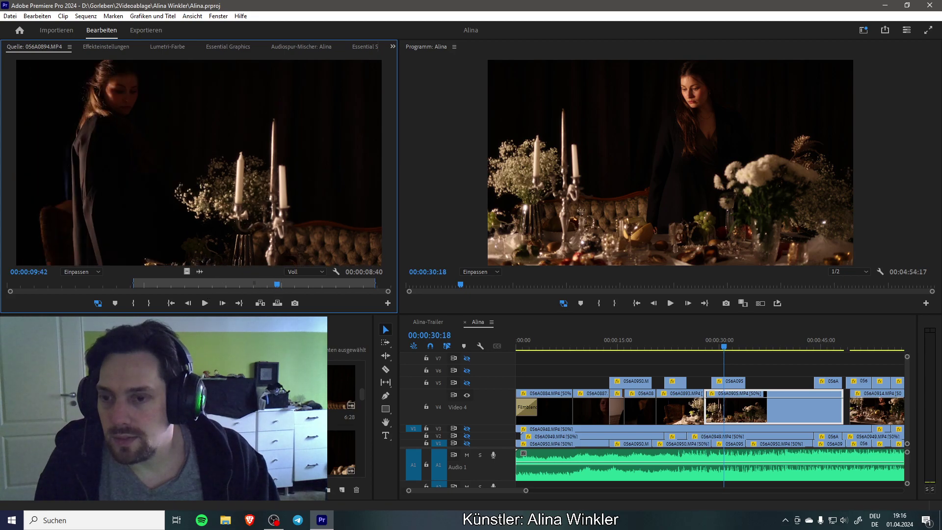
# Step: Find 056A0907.MP4 further down in the project footage, skim the take to its end and save the project
pyautogui.scroll(-1, 343, 418)
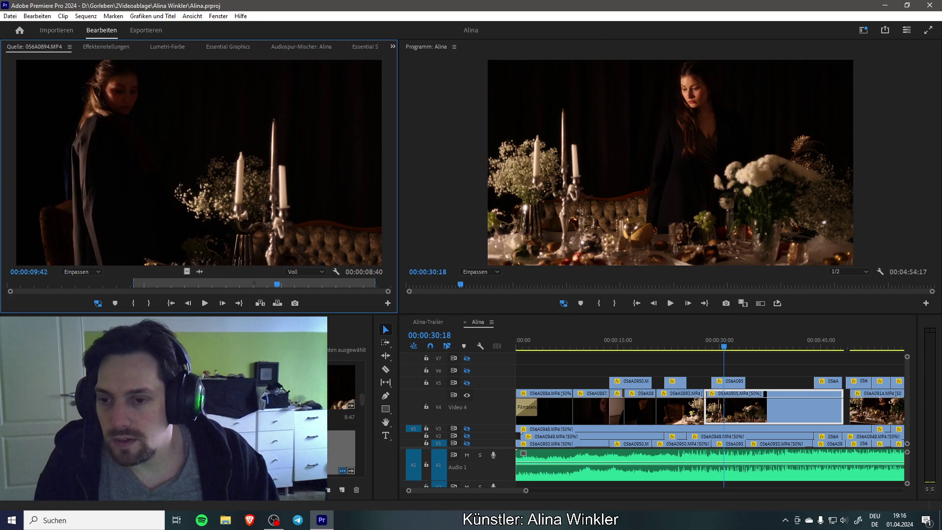
pyautogui.scroll(-1, 343, 417)
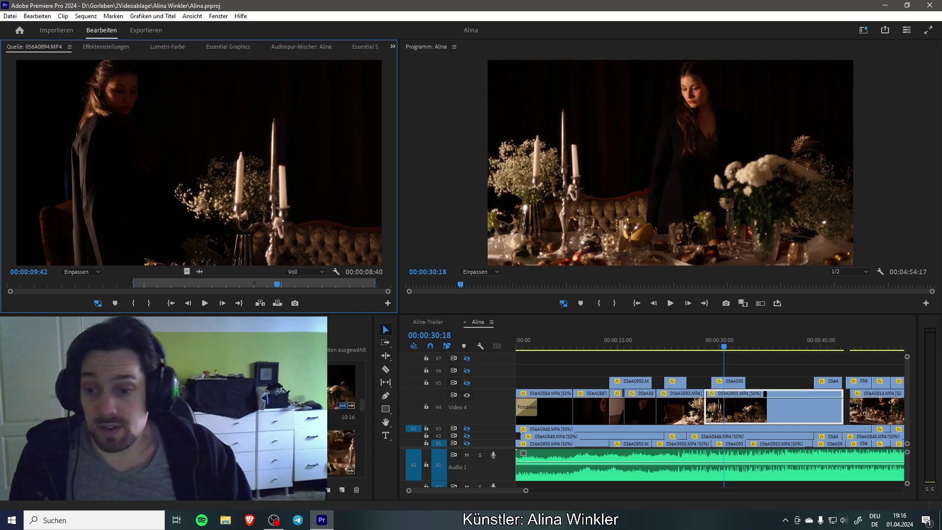
pyautogui.scroll(-1, 344, 418)
pyautogui.press('f')
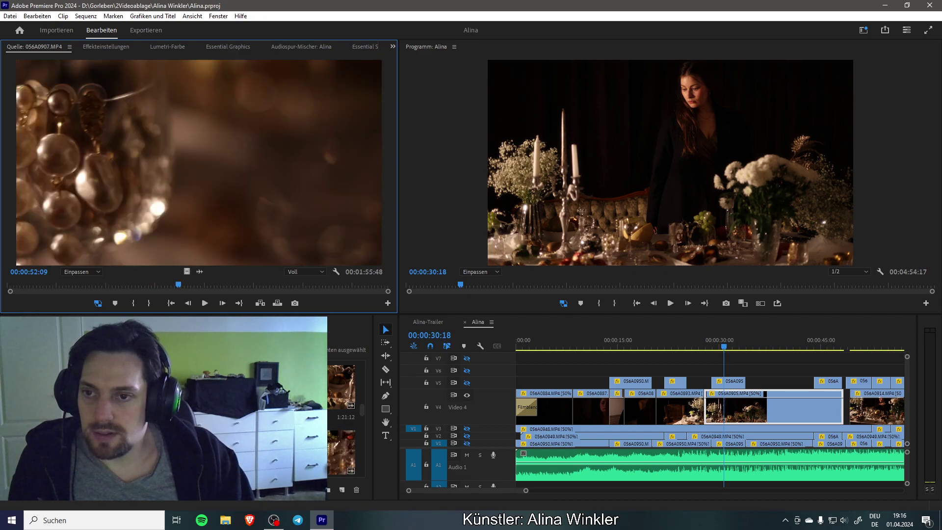
pyautogui.moveTo(11, 284); pyautogui.dragTo(368, 291)
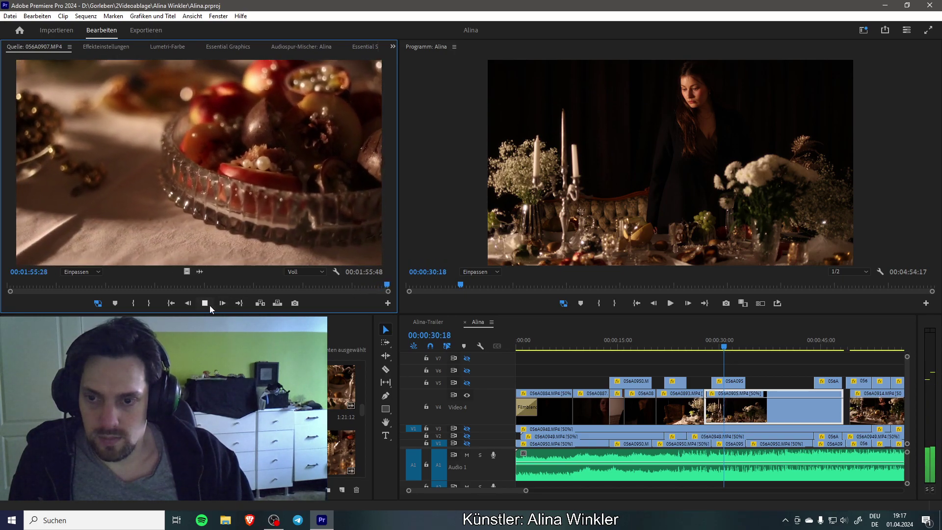
pyautogui.hotkey('ctrl', 's')
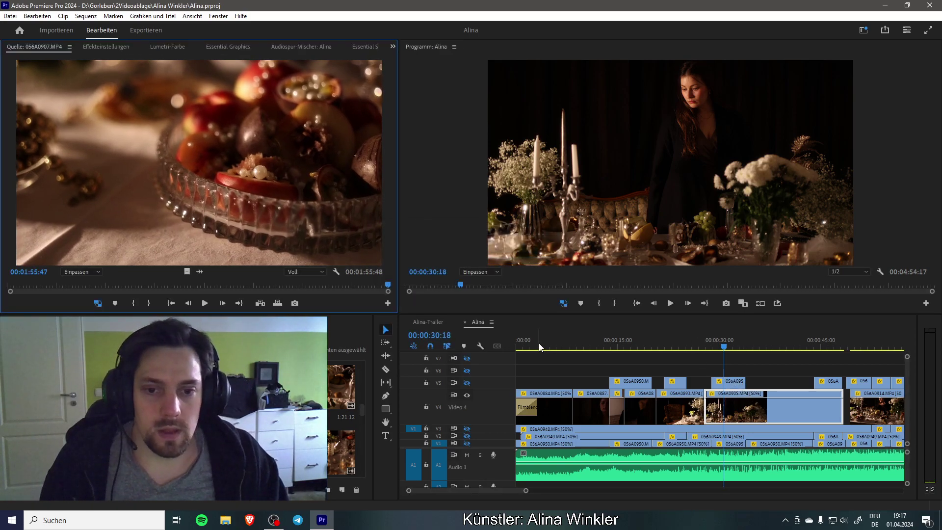
# Step: Review the opening of the sequence and replay the V4 cut from 056A0884.MP4 to 056A0887.MP4 from 00:00:04:05
pyautogui.click(606, 365)
pyautogui.press('Home')
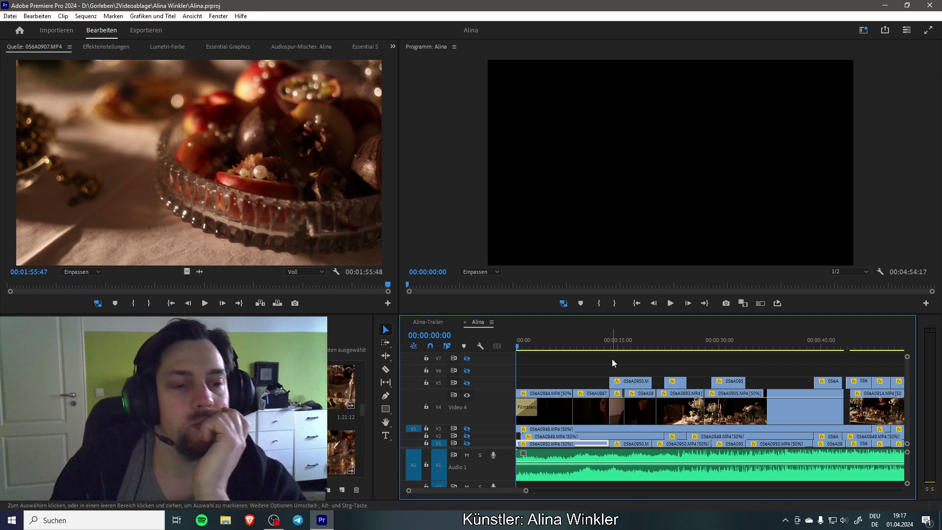
pyautogui.moveTo(525, 490); pyautogui.dragTo(639, 489)
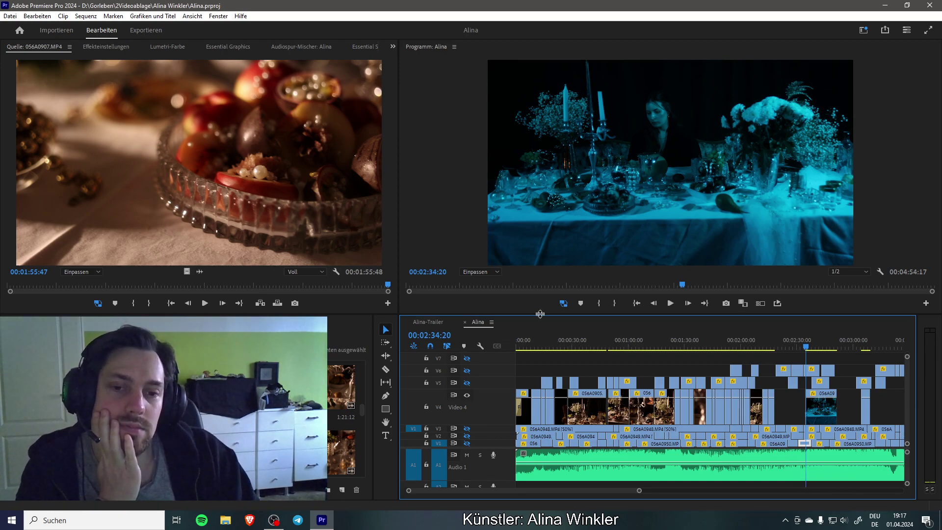
pyautogui.click(524, 344)
pyautogui.press('space')
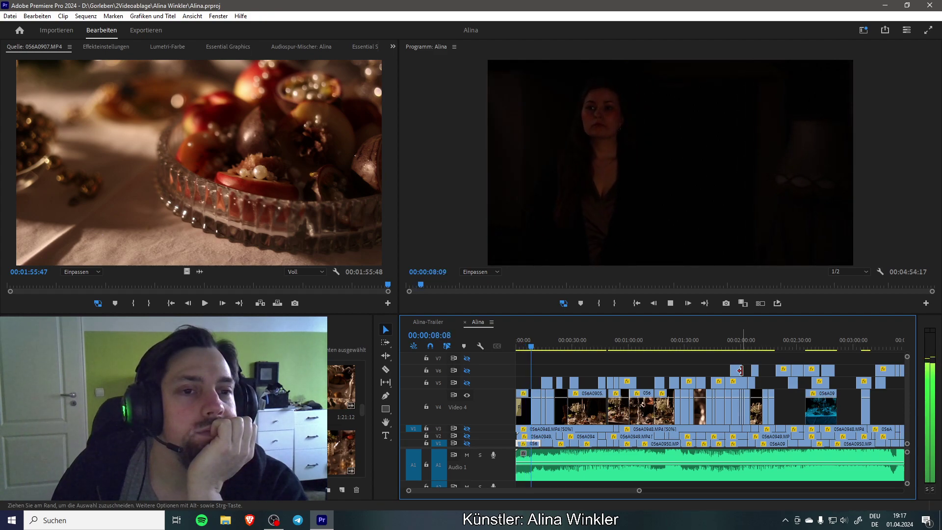
pyautogui.press('space')
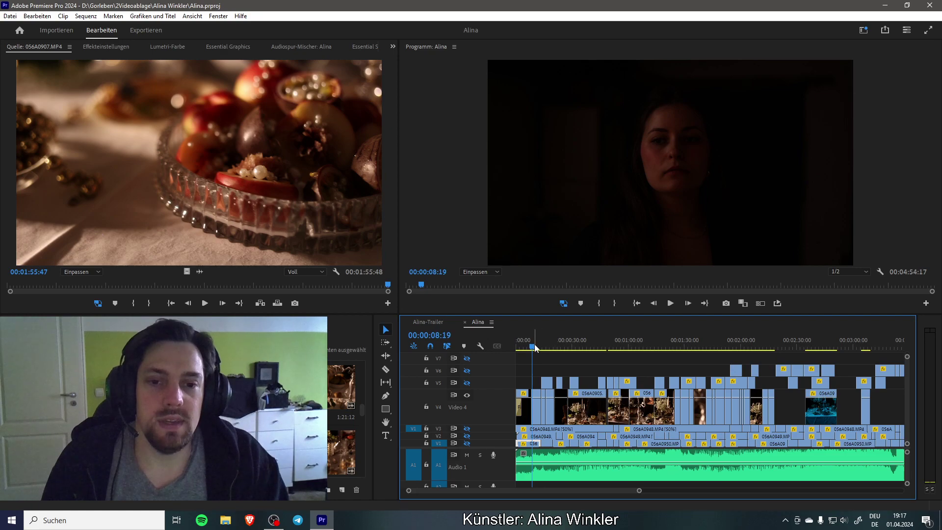
pyautogui.moveTo(526, 347); pyautogui.dragTo(526, 347)
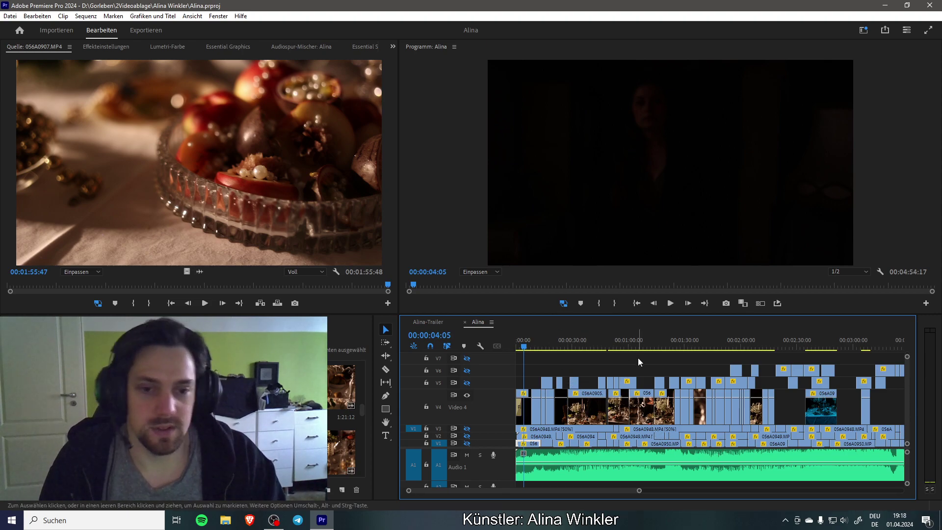
pyautogui.press('space')
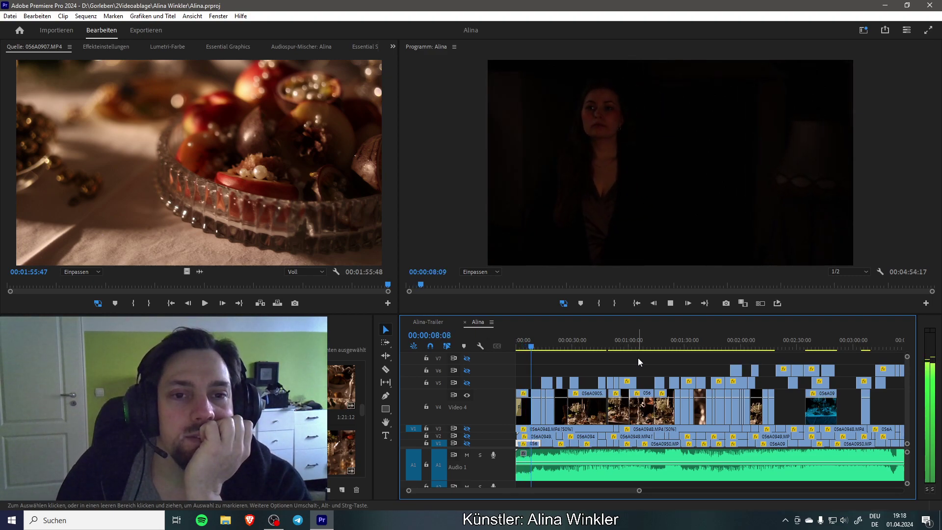
pyautogui.press('space')
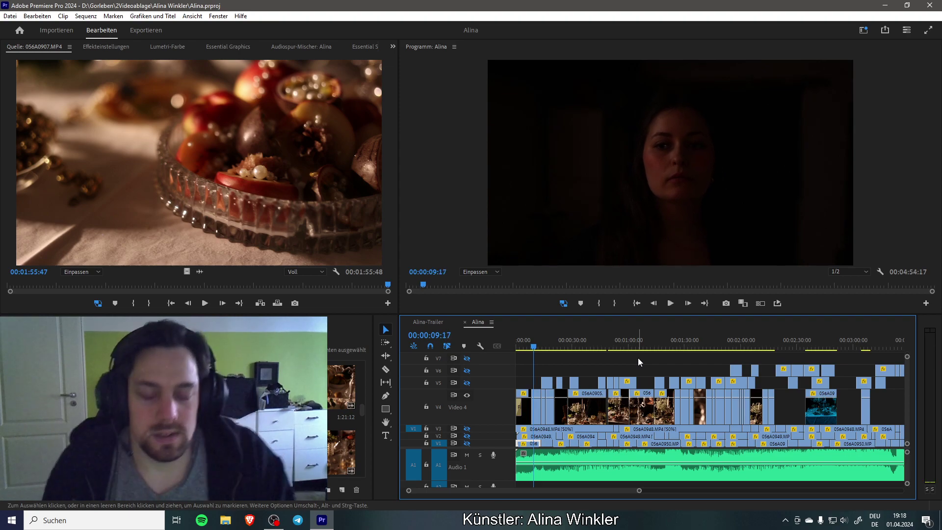
# Step: Play up to the cut after 056A0884.MP4 and move 056A0887.MP4 on V4 earlier so it starts at 00:00:07:22
pyautogui.moveTo(640, 491); pyautogui.dragTo(490, 491)
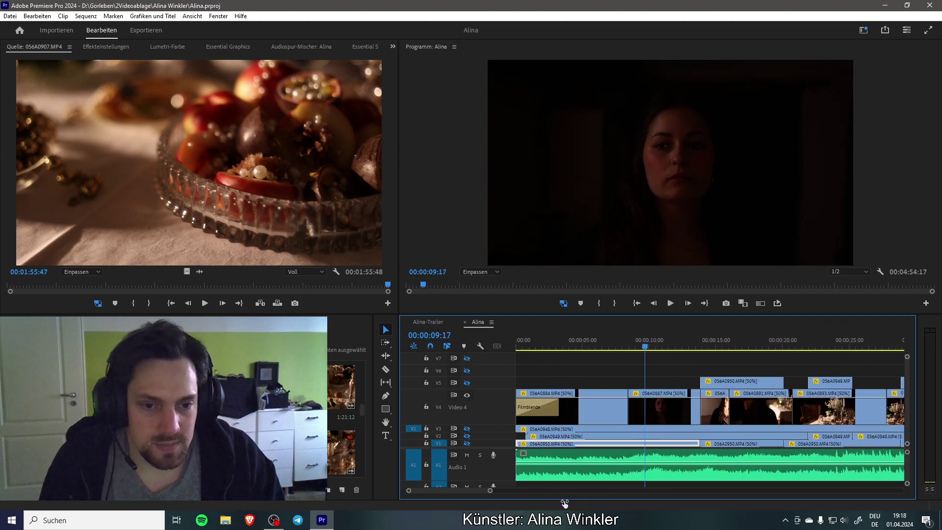
pyautogui.click(604, 342)
pyautogui.moveTo(605, 340); pyautogui.dragTo(582, 340)
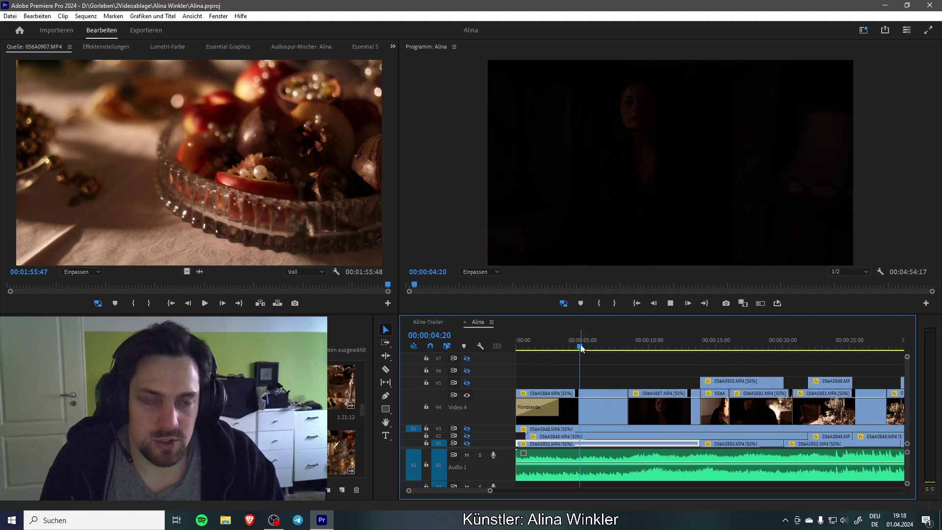
pyautogui.press('space')
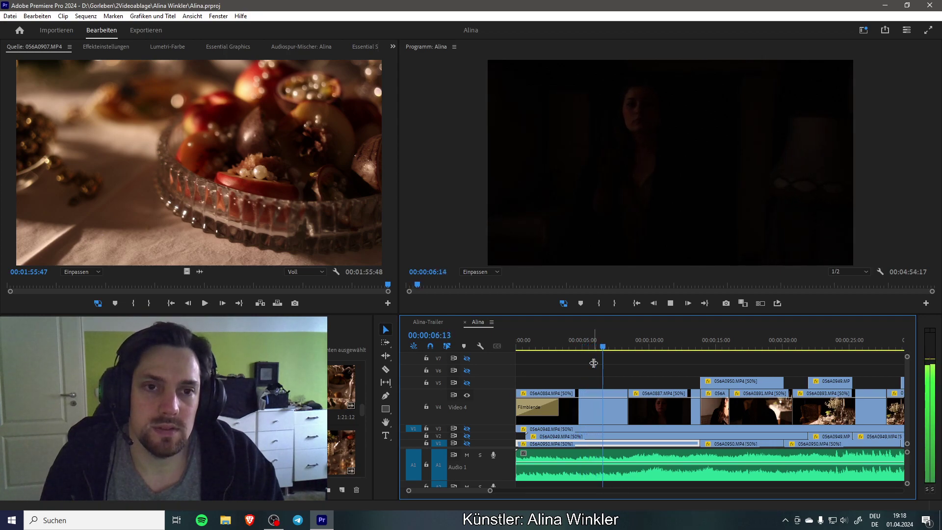
pyautogui.press('space')
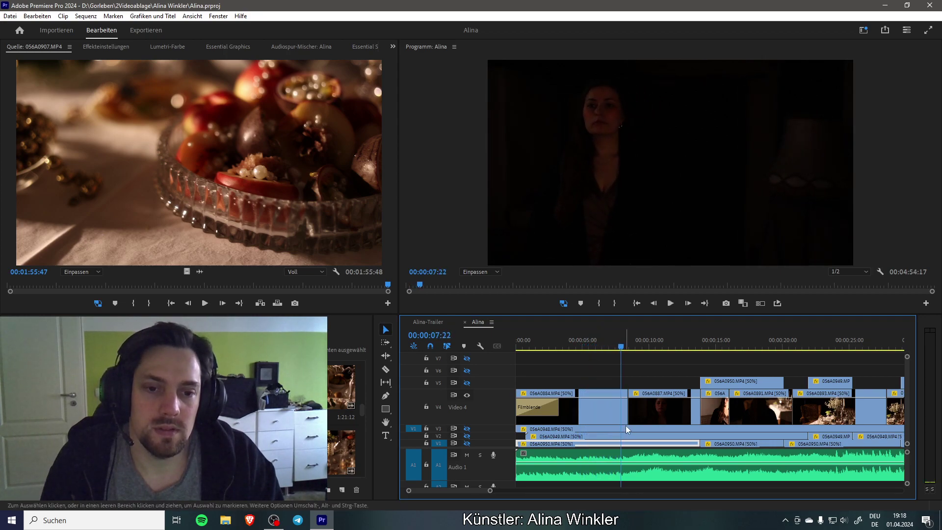
pyautogui.moveTo(626, 413); pyautogui.dragTo(631, 394)
# Step: Play across the moved cut and shift 056A0887.MP4 on V4 a few frames earlier to start at 00:00:07:18
pyautogui.click(608, 347)
pyautogui.press('space')
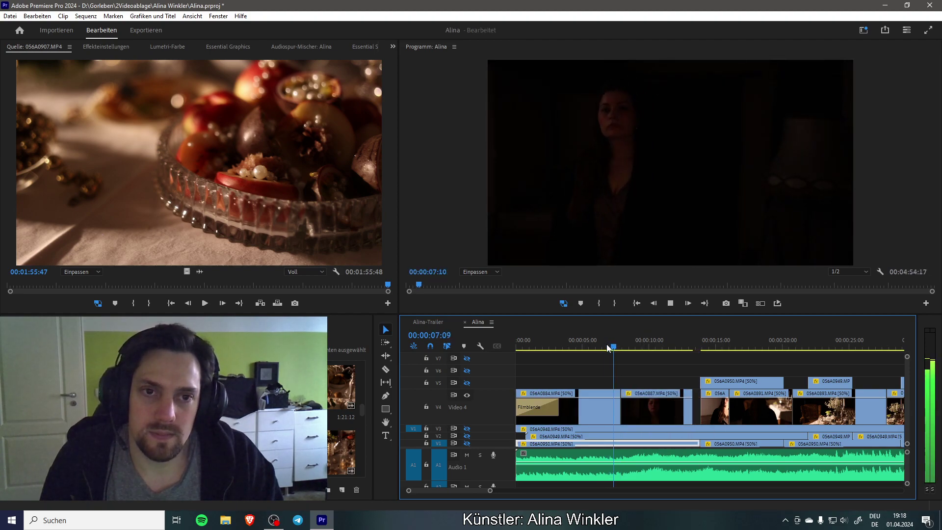
pyautogui.press('space')
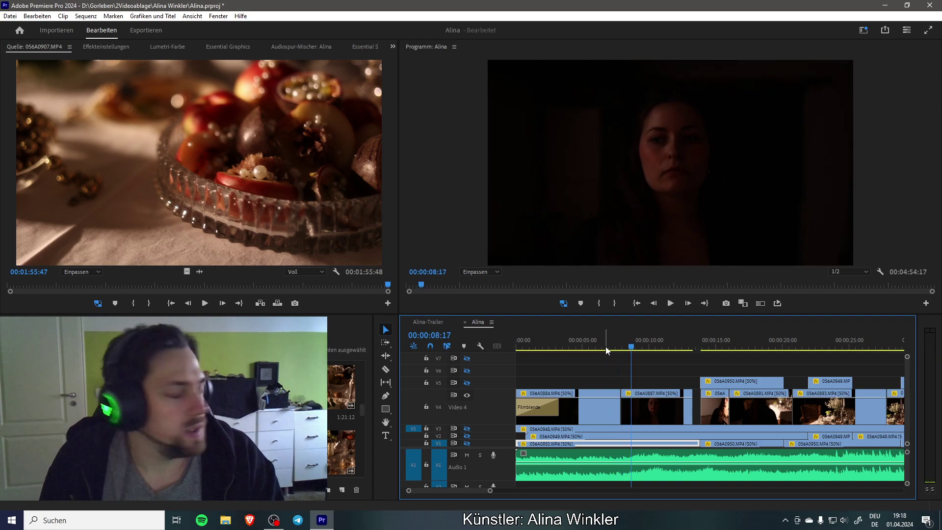
pyautogui.click(600, 347)
pyautogui.press('space')
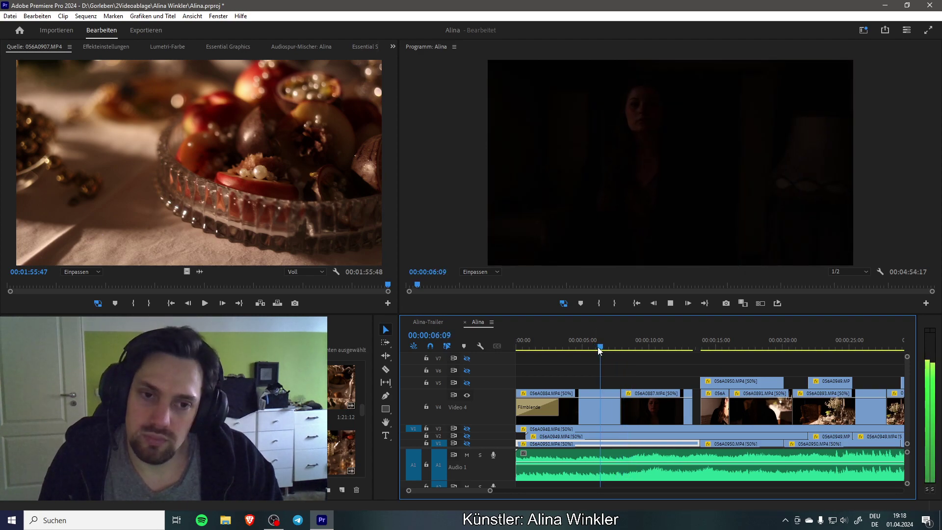
pyautogui.press('space')
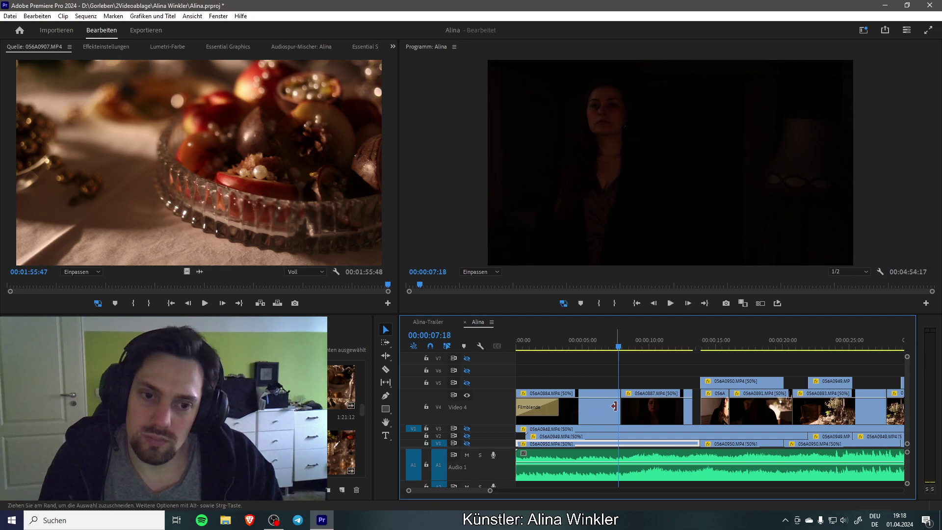
pyautogui.moveTo(618, 406)
pyautogui.mouseDown()
pyautogui.moveTo(631, 406)
pyautogui.moveTo(620, 407)
pyautogui.mouseUp()
# Step: Replay the cut from 00:00:05:07 and shift 056A0887.MP4 slightly later on V4, leaving a short gap after 056A0884.MP4
pyautogui.click(589, 344)
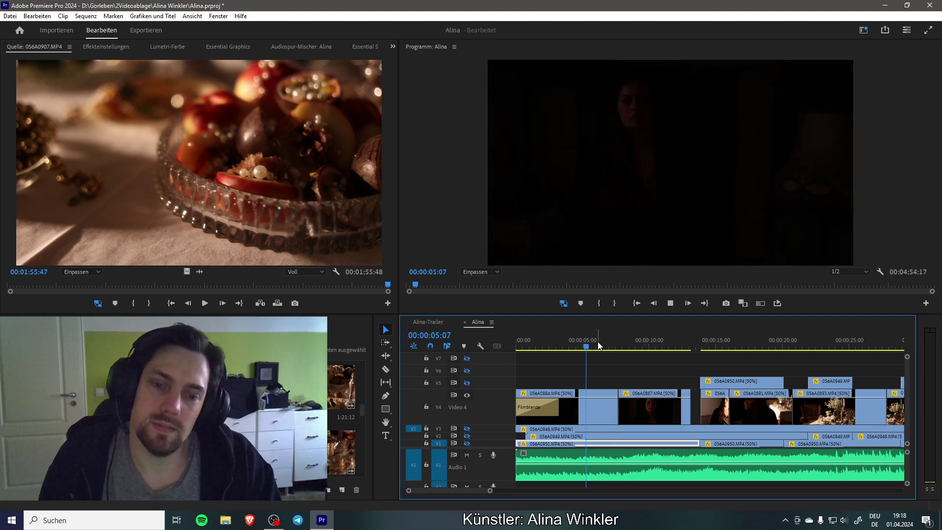
pyautogui.press('space')
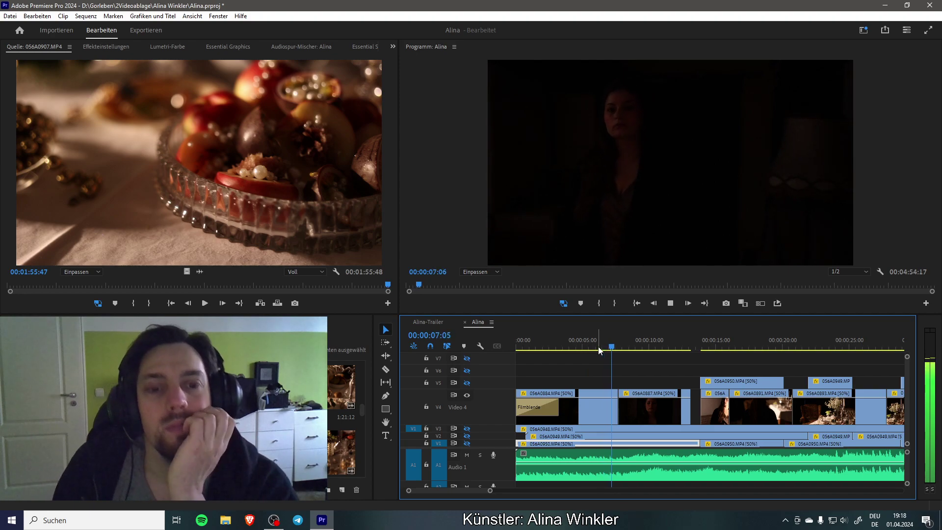
pyautogui.press('space')
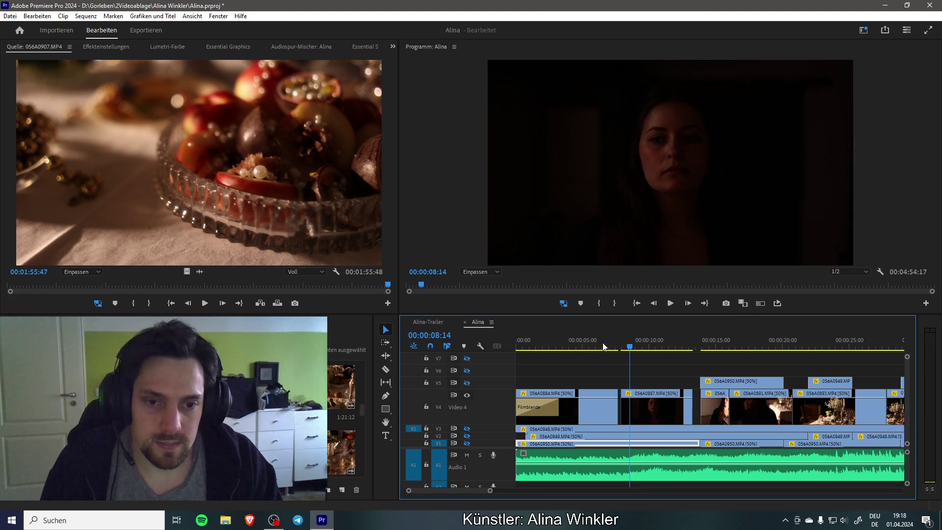
# Step: Play the opening across the short V4 gap into 056A0887.MP4 up to 00:00:09:15, pausing at the cut
pyautogui.click(550, 340)
pyautogui.press('space')
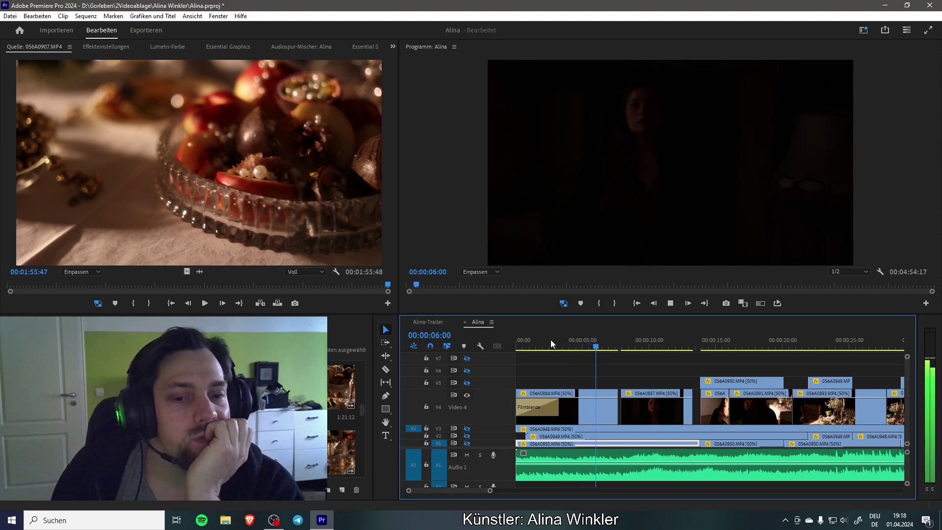
pyautogui.press('space')
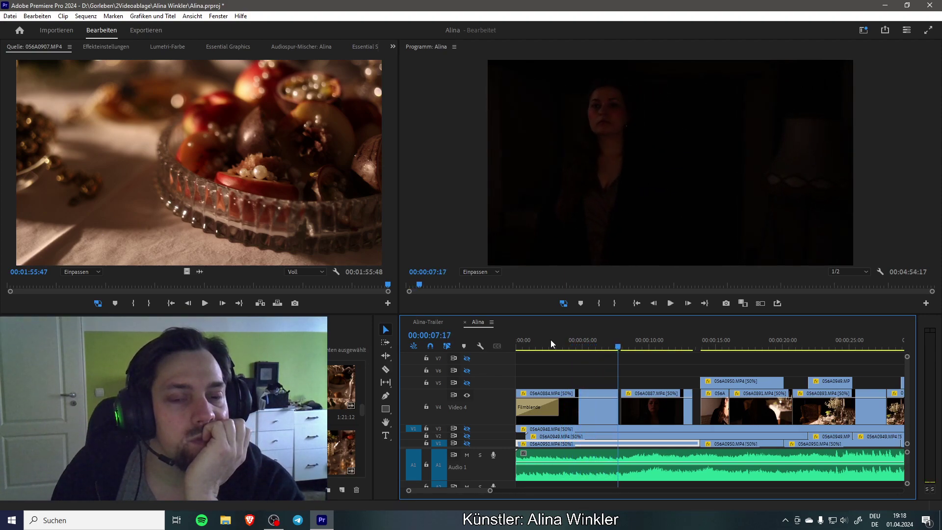
pyautogui.press('space')
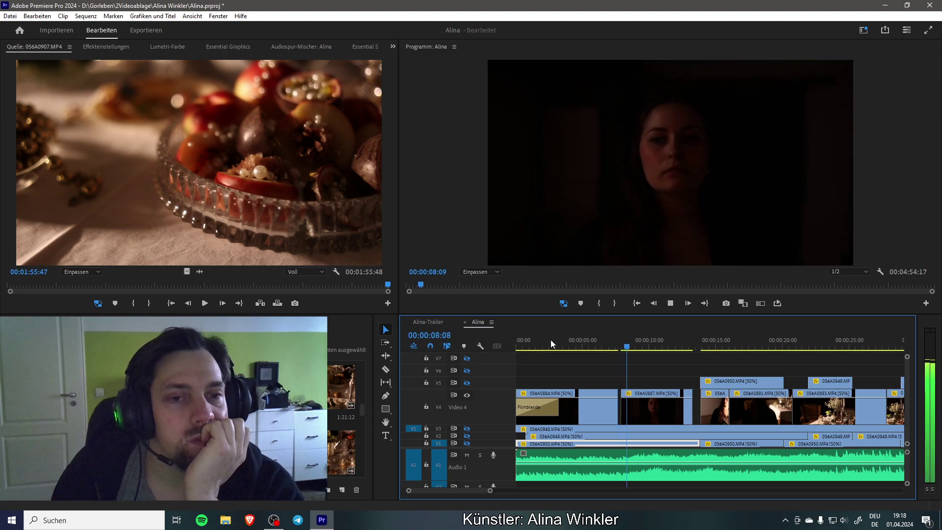
pyautogui.press('space')
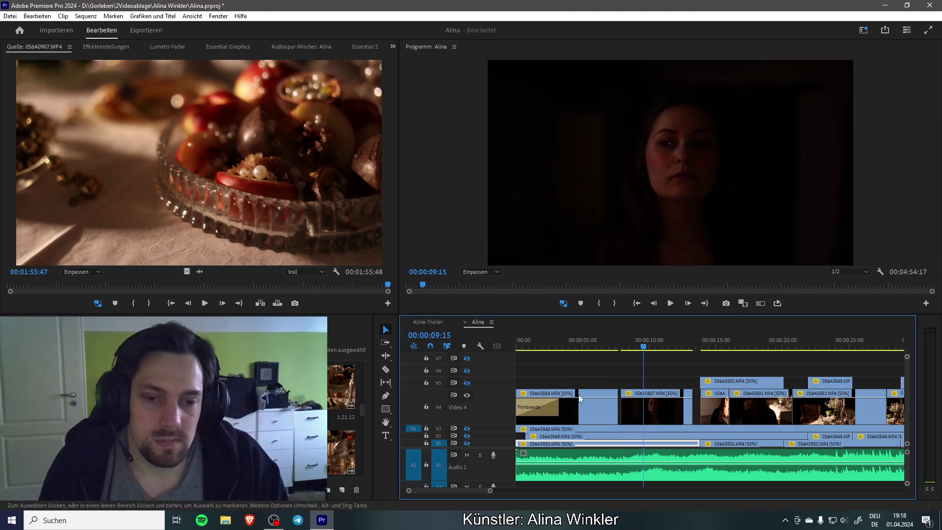
# Step: Extend the end of 056A0884.MP4 on V4 to close the gap before 056A0887.MP4, and replay the cut up to 00:00:08:02
pyautogui.moveTo(615, 410); pyautogui.dragTo(619, 410)
pyautogui.click(613, 339)
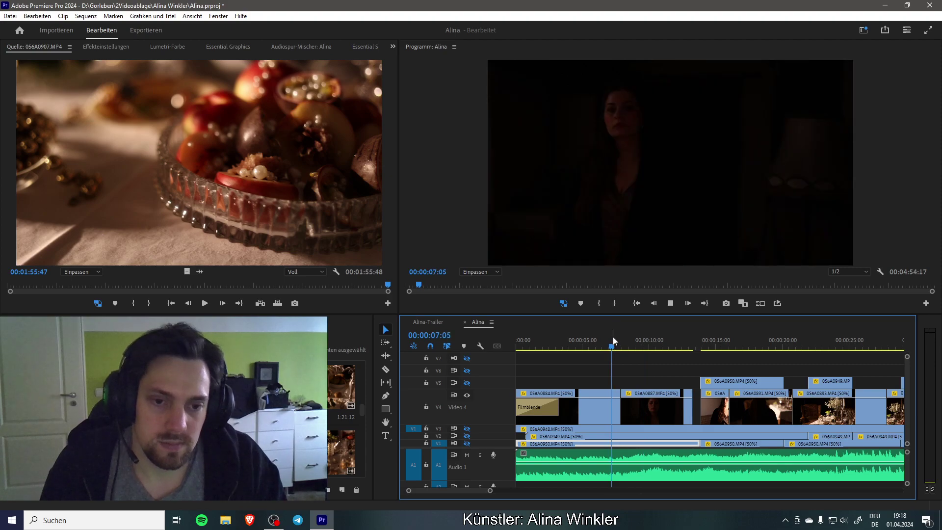
pyautogui.press('space')
pyautogui.press('space')
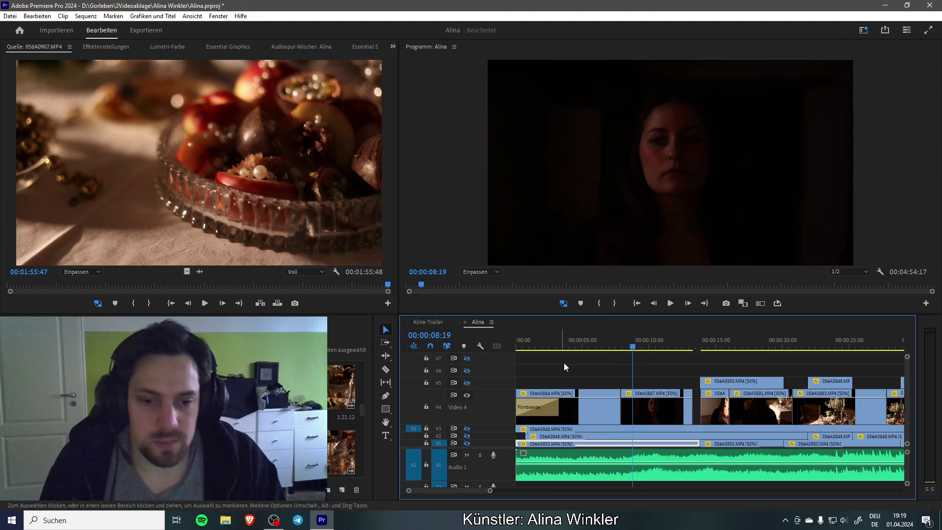
pyautogui.click(614, 340)
pyautogui.moveTo(490, 493); pyautogui.dragTo(470, 493)
pyautogui.click(659, 343)
pyautogui.press('space')
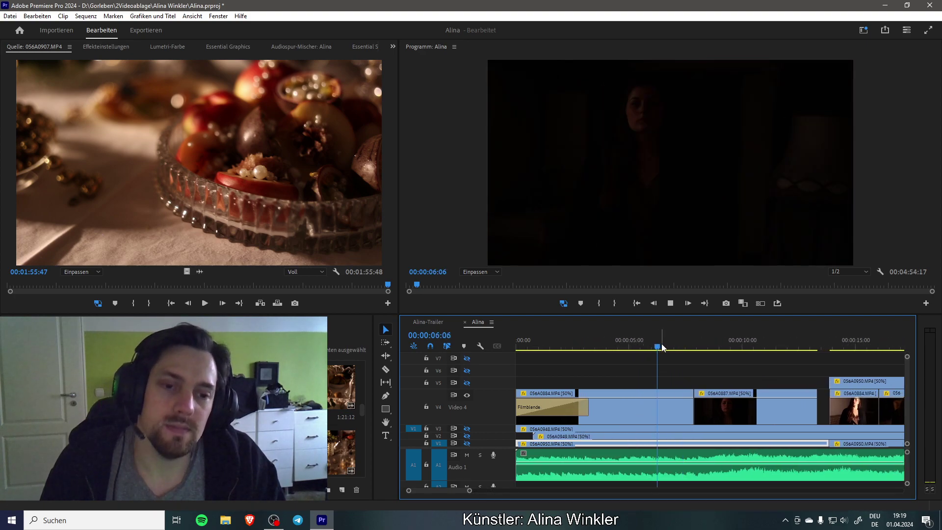
pyautogui.press('space')
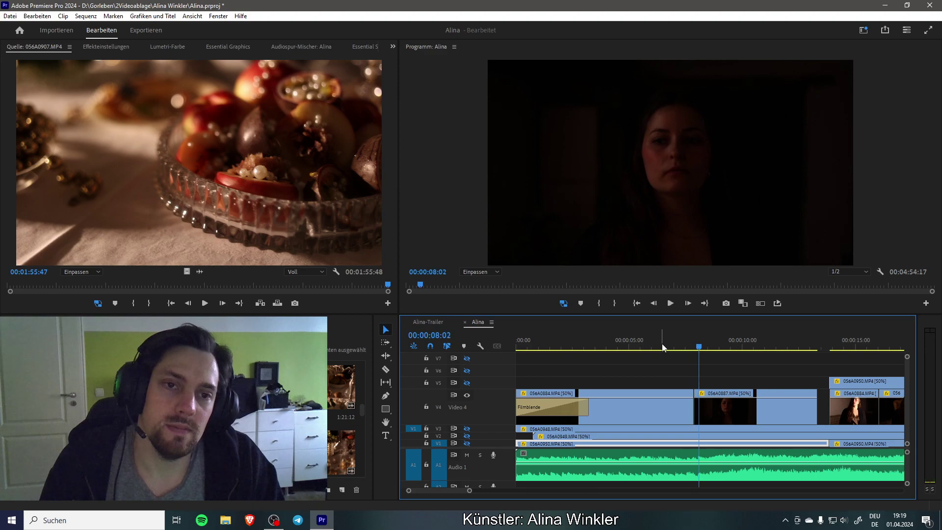
# Step: Step through the frames around 00:00:08:00 and trim the start of 056A0887.MP4 on V4 slightly later
pyautogui.press('Left')
pyautogui.press('Left')
pyautogui.press('Left')
pyautogui.press('Left')
pyautogui.press('Left')
pyautogui.press('Left')
pyautogui.press('Left')
pyautogui.press('Left')
pyautogui.press('Left')
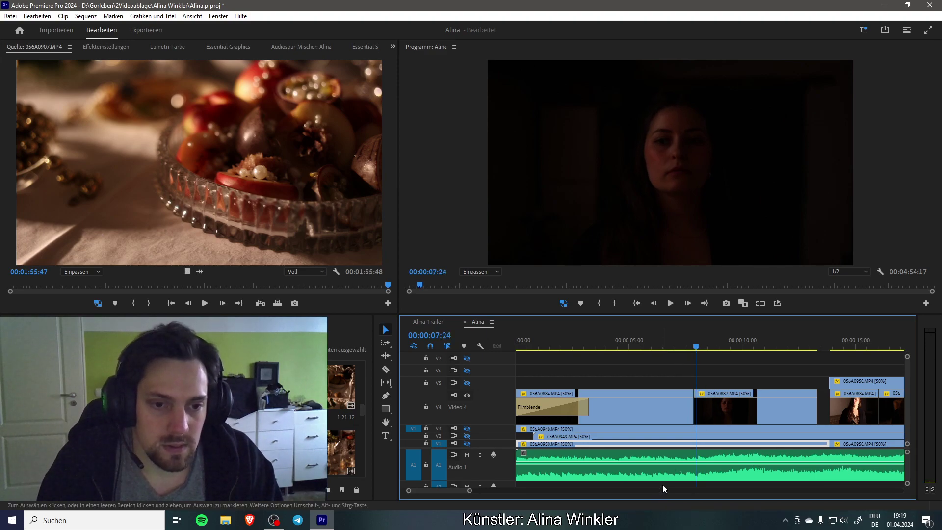
pyautogui.press('Right')
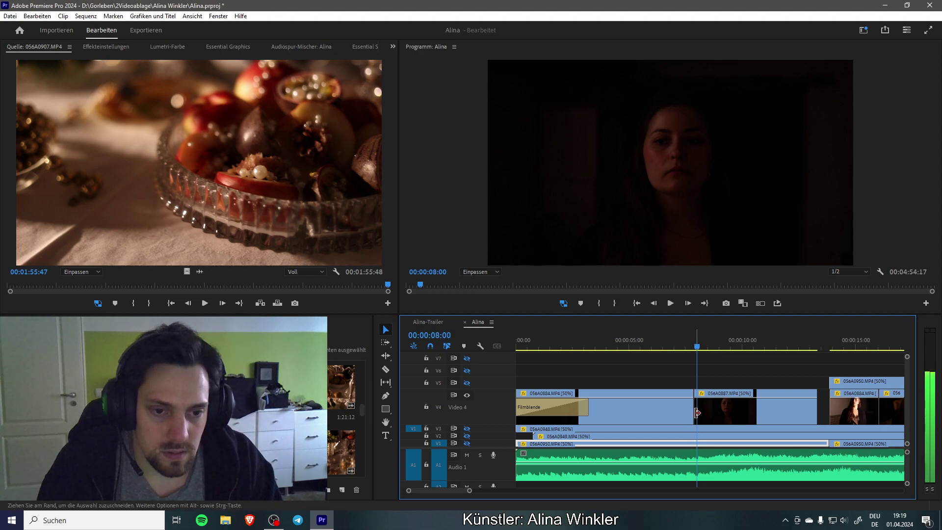
pyautogui.moveTo(697, 412); pyautogui.dragTo(691, 414)
# Step: Move 056A0887.MP4 earlier on V4 so it starts at 00:00:07:22 directly after 056A0884.MP4, and replay the cut
pyautogui.press('space')
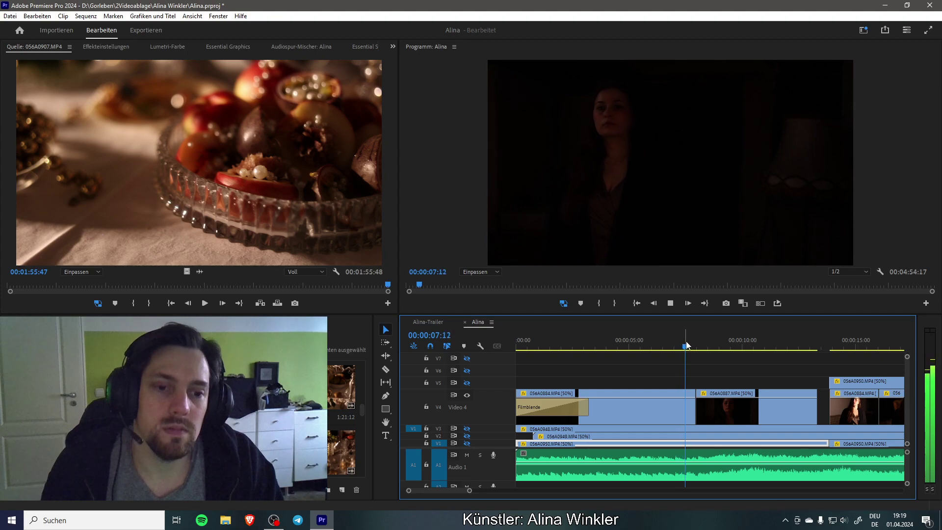
pyautogui.click(683, 347)
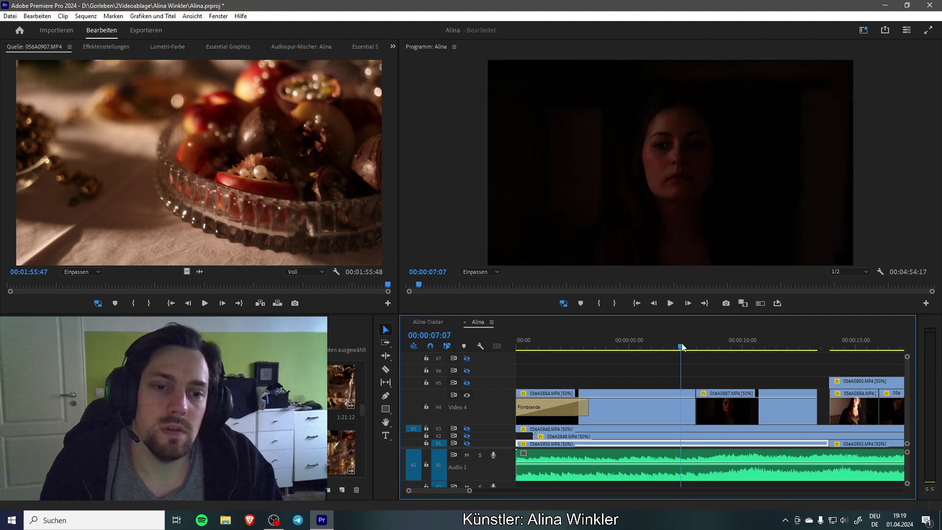
pyautogui.click(684, 347)
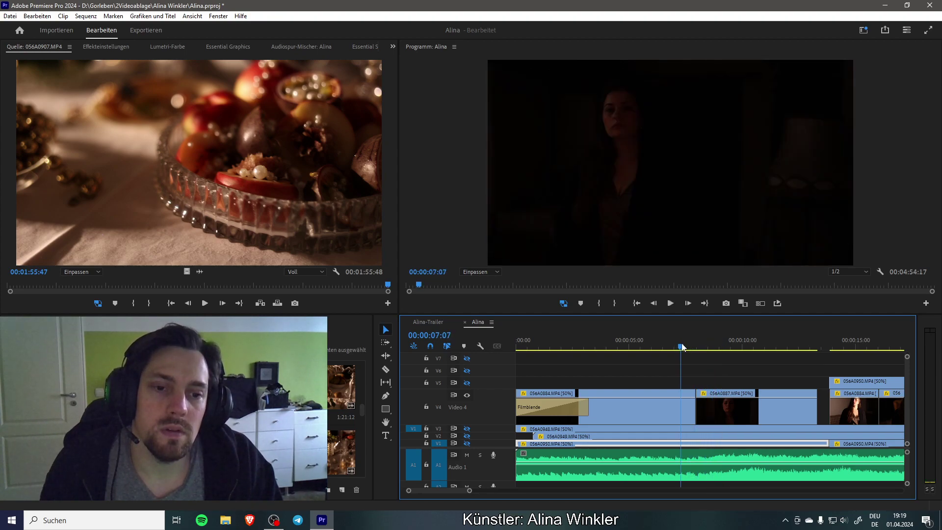
pyautogui.press('space')
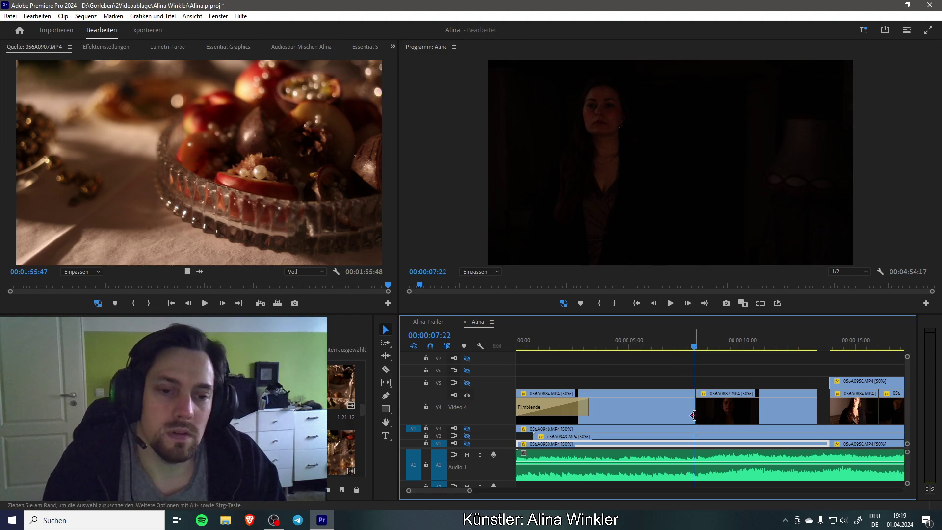
pyautogui.moveTo(693, 412); pyautogui.dragTo(698, 411)
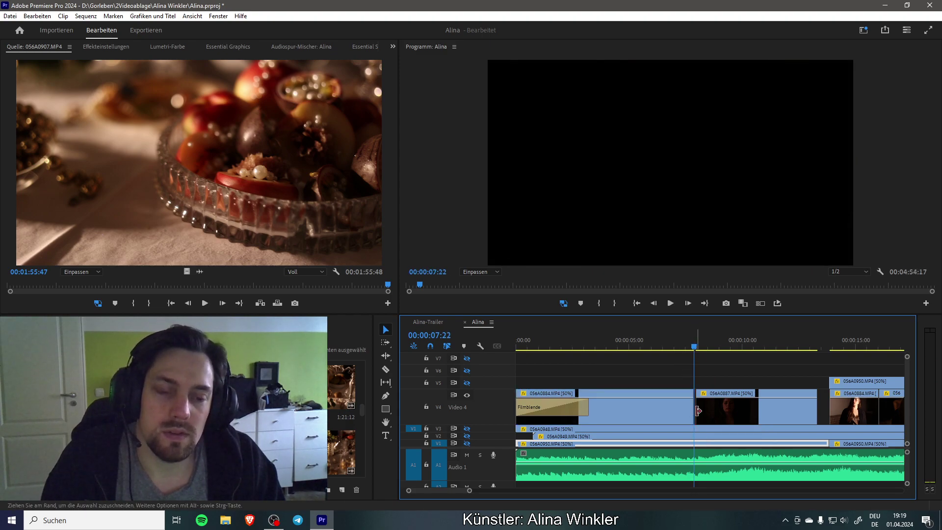
pyautogui.hotkey('ctrl', 'z')
pyautogui.click(688, 347)
pyautogui.press('space')
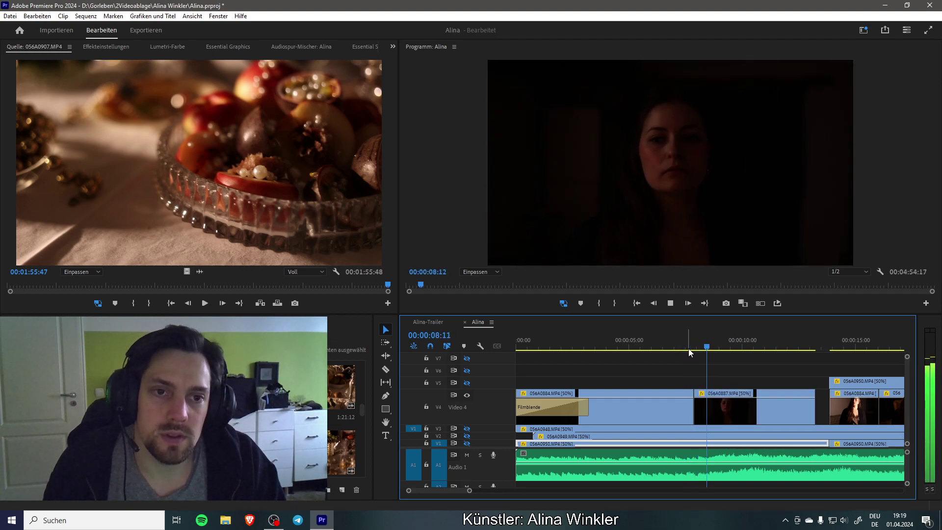
pyautogui.click(669, 349)
pyautogui.press('space')
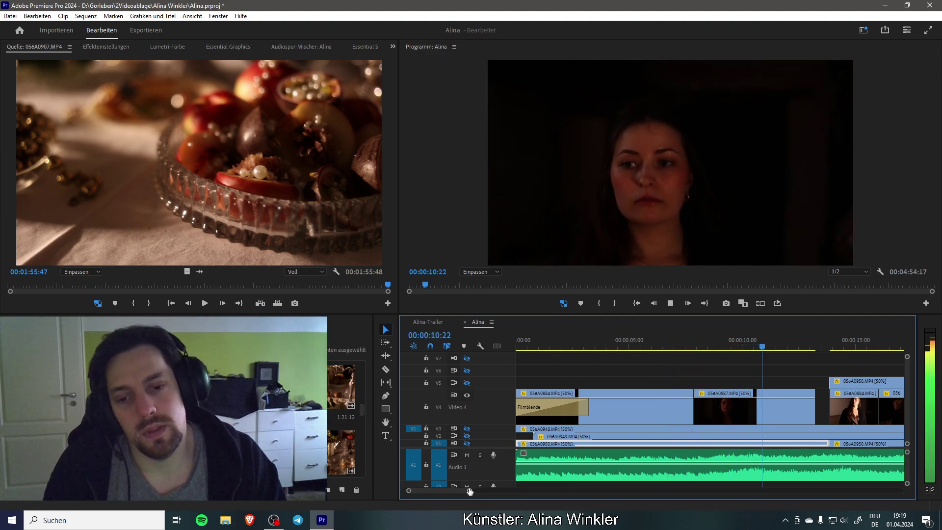
# Step: Move the second 056A0884.MP4 clip on V4 earlier so that it directly follows 056A0887.MP4
pyautogui.moveTo(469, 491); pyautogui.dragTo(527, 489)
pyautogui.press('space')
pyautogui.moveTo(620, 408); pyautogui.dragTo(642, 415)
pyautogui.click(617, 339)
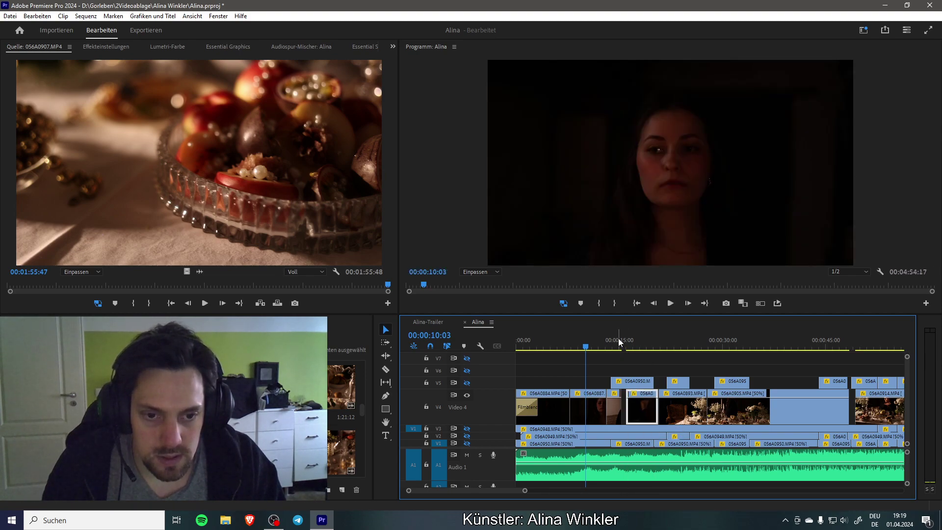
# Step: Move 056A0891.MP4, 056A0893.MP4 and 056A0905.MP4 earlier on V4 so each directly follows the clip before it
pyautogui.moveTo(526, 493); pyautogui.dragTo(503, 492)
pyautogui.moveTo(696, 409); pyautogui.dragTo(690, 416)
pyautogui.click(754, 411)
pyautogui.moveTo(751, 408); pyautogui.dragTo(829, 415)
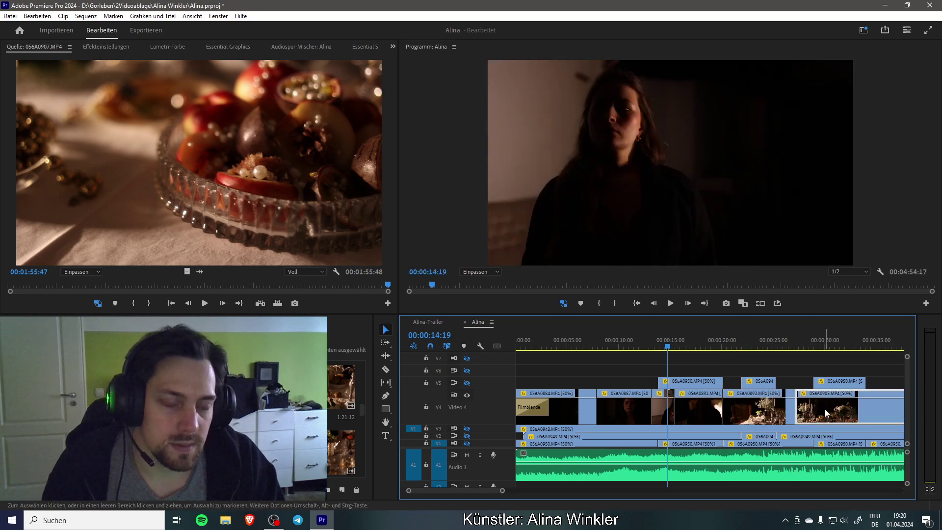
pyautogui.scroll(-5, 817, 425)
pyautogui.scroll(5, 746, 421)
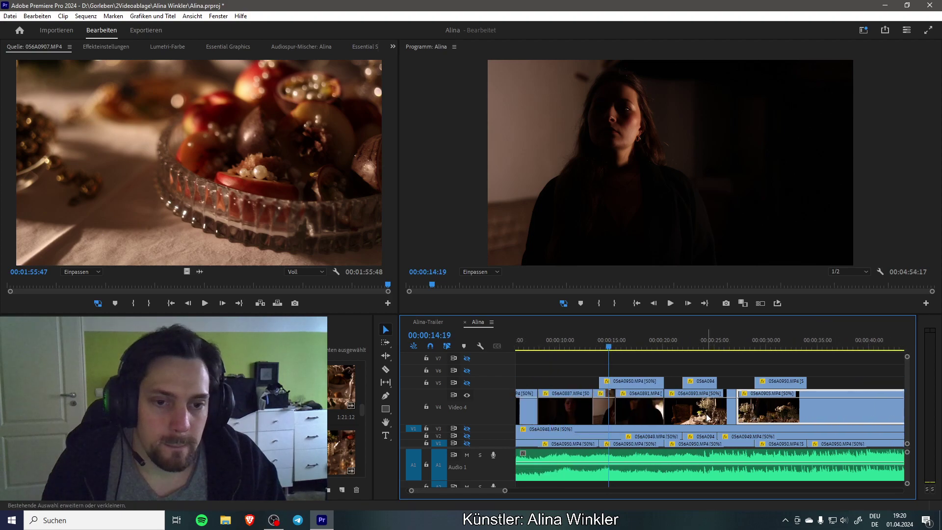
pyautogui.moveTo(502, 492); pyautogui.dragTo(523, 492)
# Step: Play the tightened V4 edit from the start of the sequence and pause at 00:00:11:19
pyautogui.press('Home')
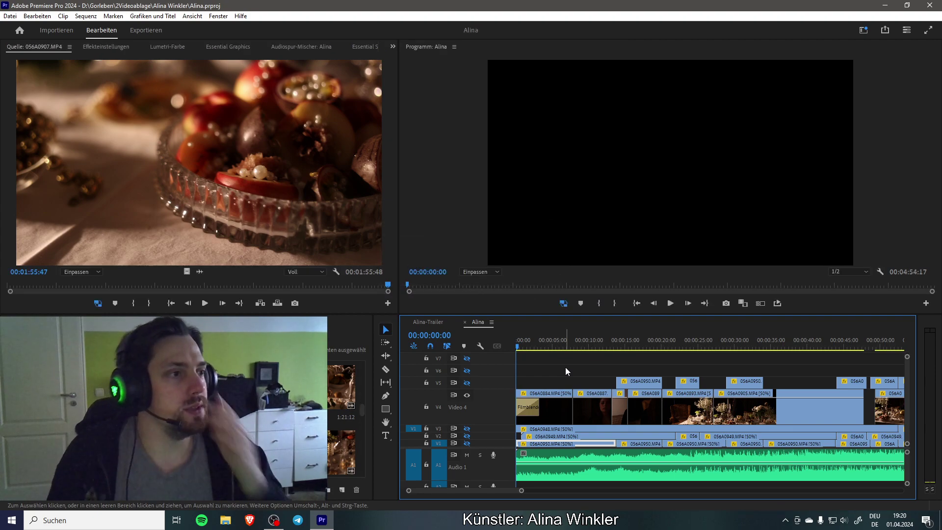
pyautogui.press('space')
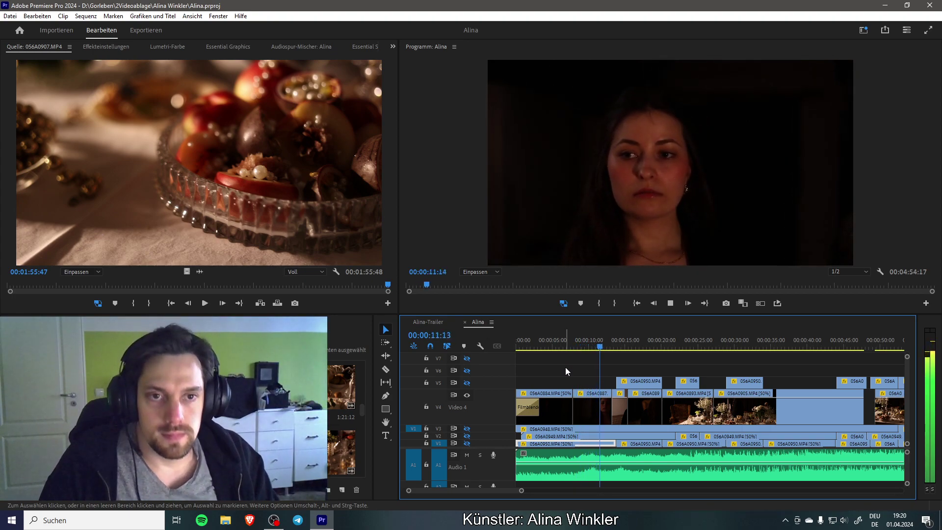
pyautogui.press('space')
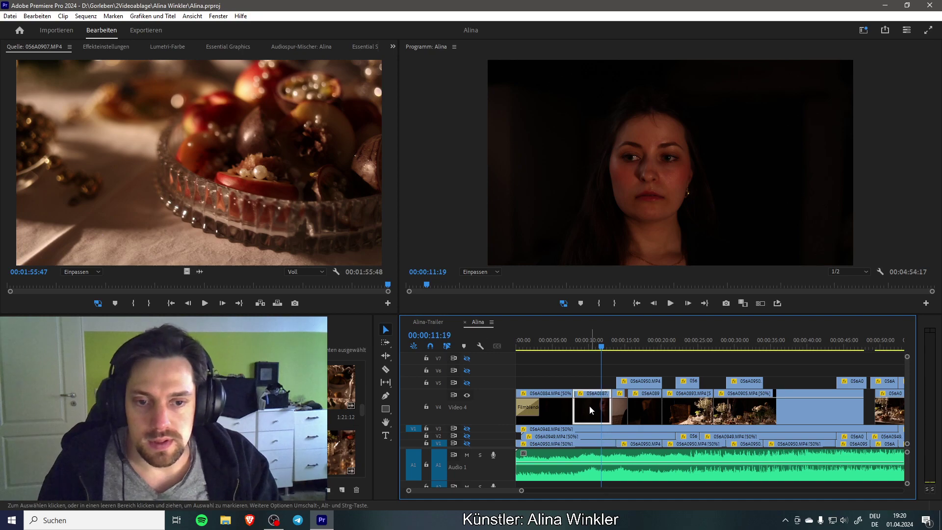
# Step: Set the scale of 056A0887.MP4 on V4 to 110 and its vertical position to 976
pyautogui.click(106, 46)
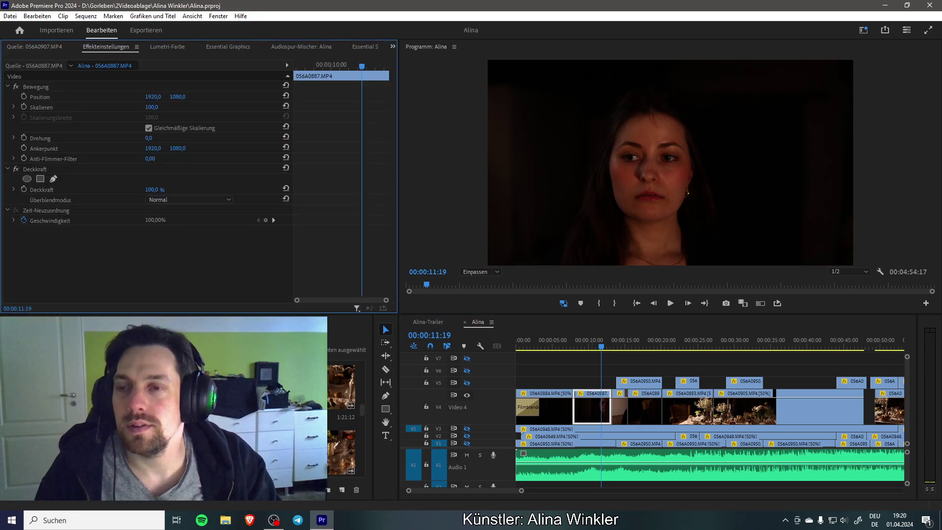
pyautogui.write('110')
pyautogui.press('Return')
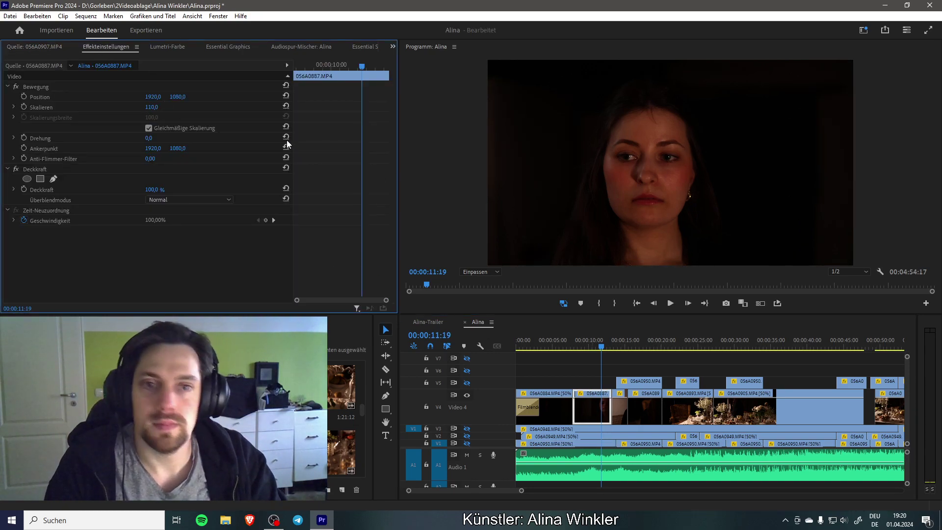
pyautogui.moveTo(178, 97); pyautogui.dragTo(118, 96)
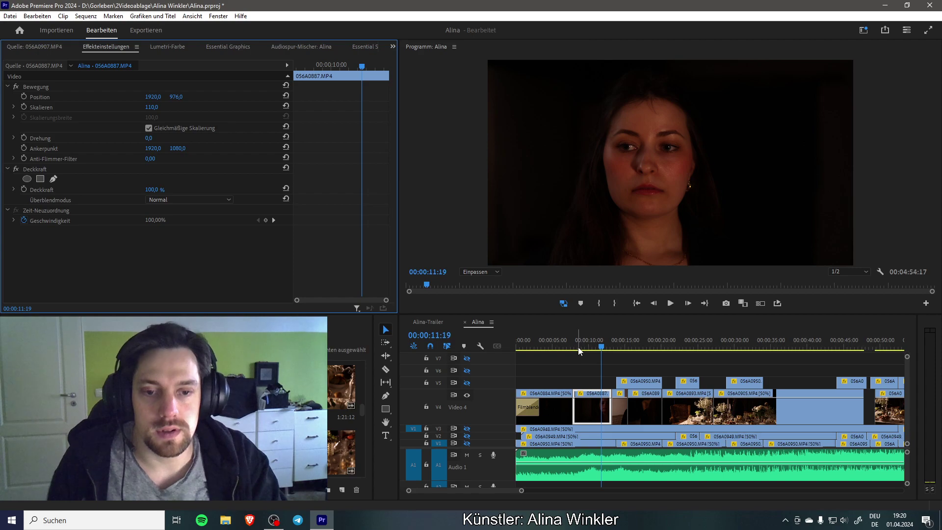
# Step: Play on from the rescaled clip and split 056A0893.MP4 on V4 at 00:00:24:16
pyautogui.click(572, 336)
pyautogui.press('space')
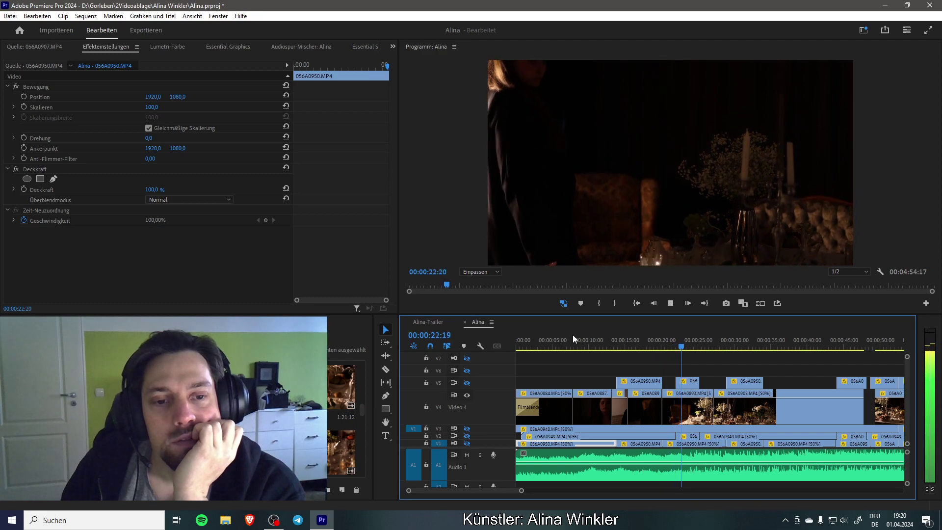
pyautogui.press('space')
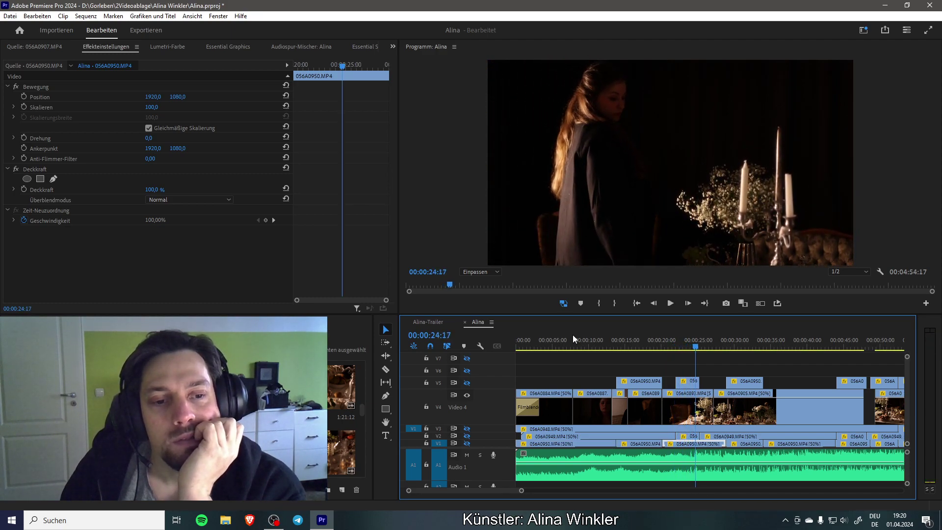
pyautogui.press('Left')
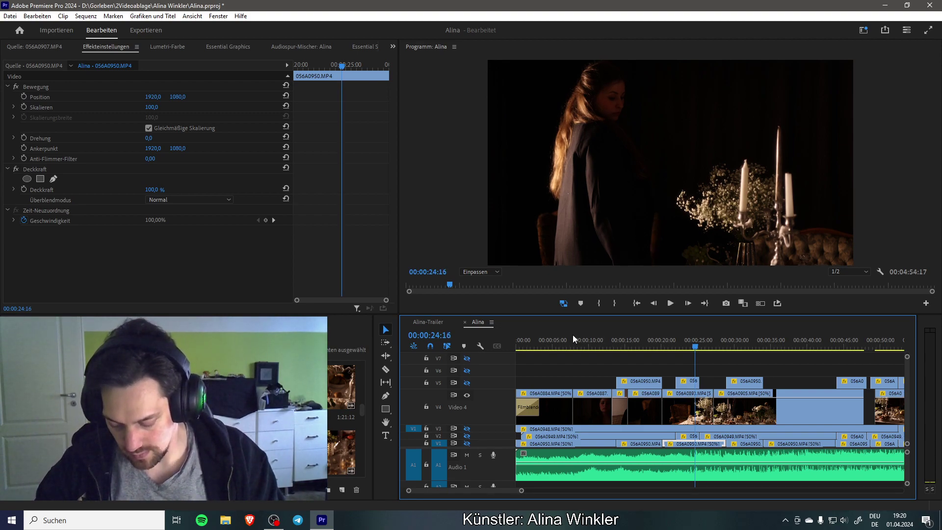
pyautogui.press('c')
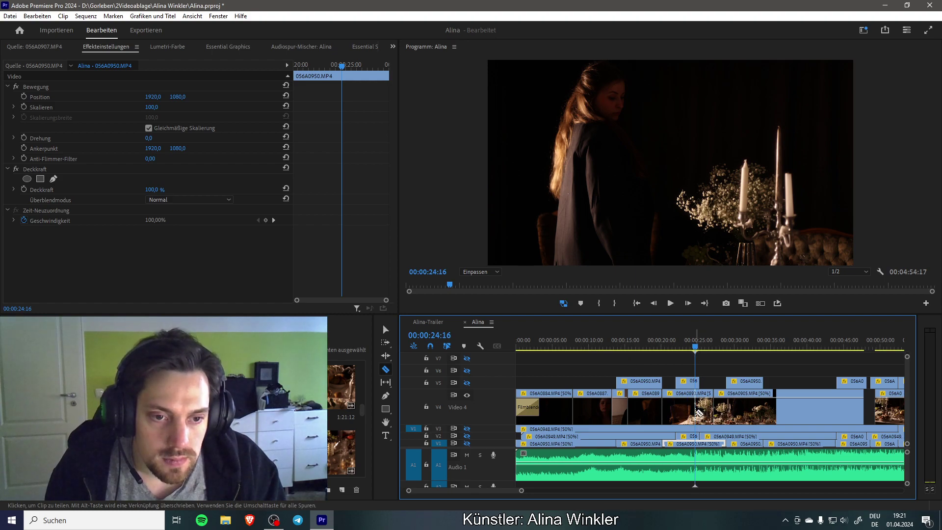
pyautogui.press('v')
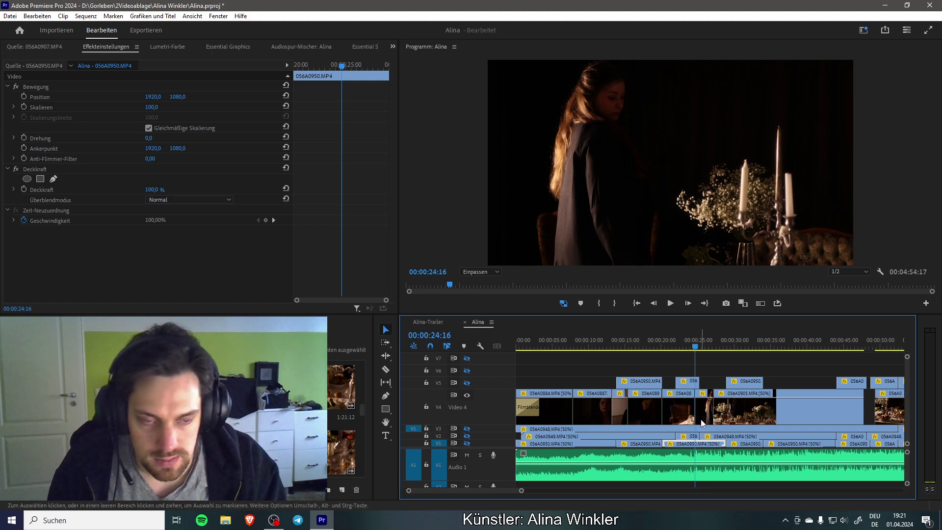
# Step: Move 056A0905.MP4 and the second part of 056A0893.MP4 later on V4, leaving a gap after the split, and save the project
pyautogui.click(714, 341)
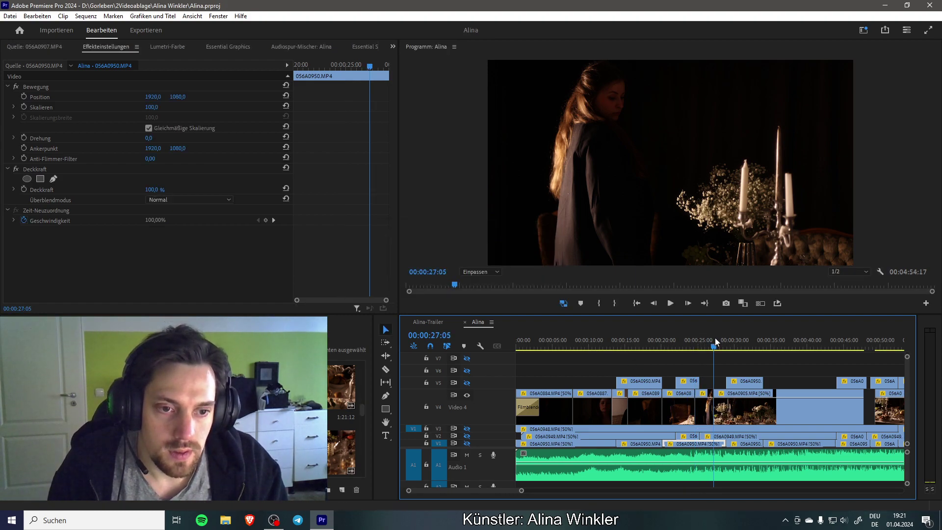
pyautogui.moveTo(716, 339); pyautogui.dragTo(719, 339)
pyautogui.moveTo(853, 418); pyautogui.dragTo(864, 417)
pyautogui.moveTo(708, 418); pyautogui.dragTo(714, 417)
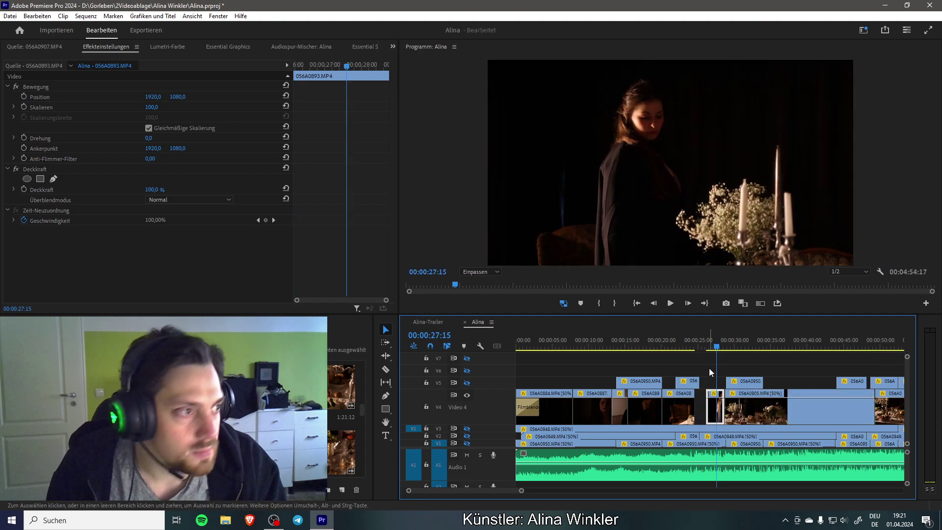
pyautogui.hotkey('ctrl', 's')
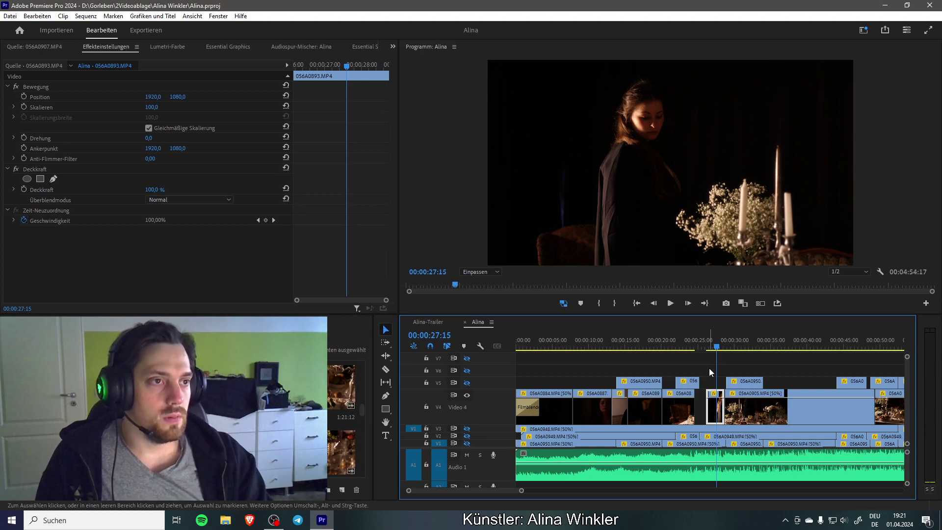
# Step: Play from 00:00:21:00 to 00:00:30:20 and shift the V4 clips from the second part of 056A0893.MP4 onward to start there
pyautogui.click(670, 340)
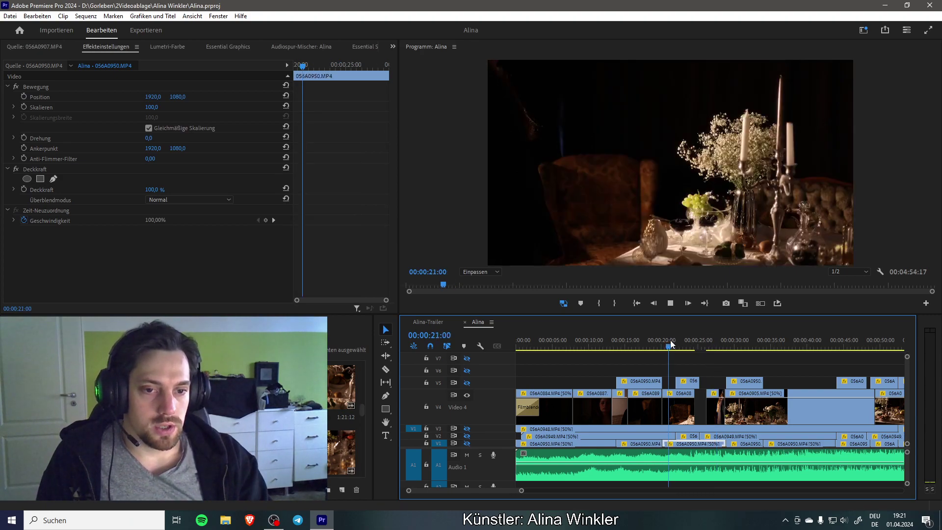
pyautogui.press('space')
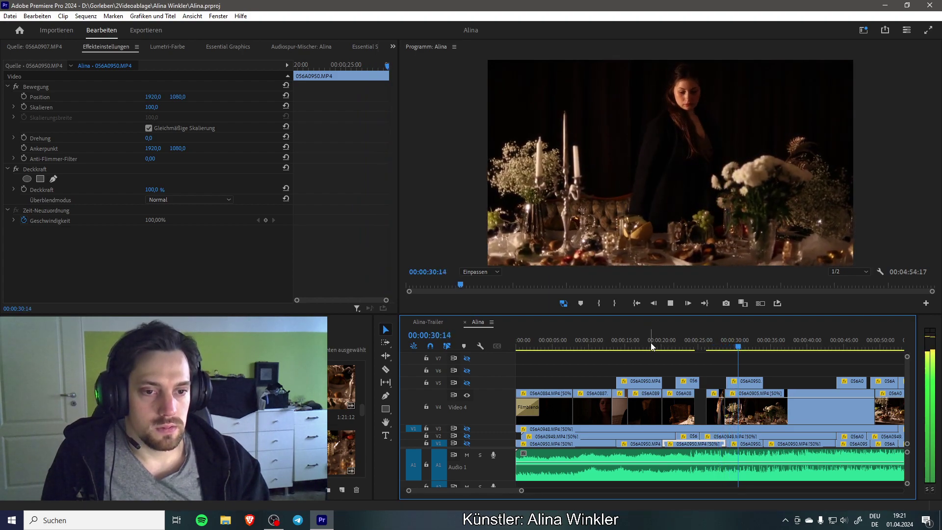
pyautogui.press('space')
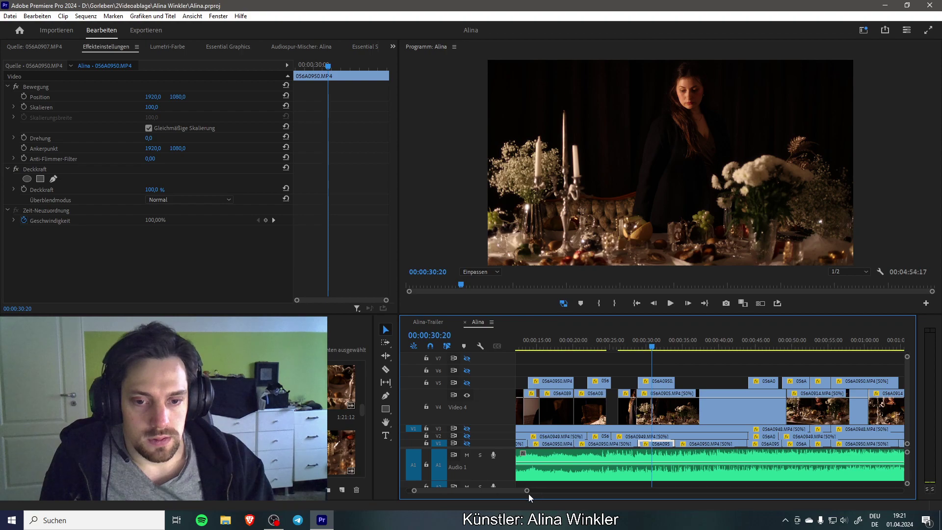
pyautogui.moveTo(528, 493); pyautogui.dragTo(612, 496)
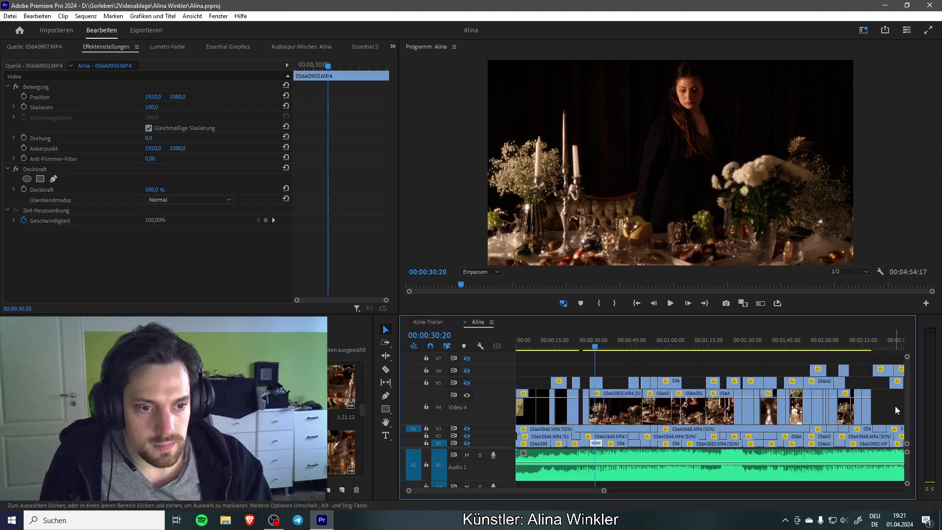
pyautogui.moveTo(588, 411); pyautogui.dragTo(600, 414)
pyautogui.moveTo(604, 492); pyautogui.dragTo(505, 491)
pyautogui.moveTo(739, 413); pyautogui.dragTo(725, 412)
pyautogui.click(636, 341)
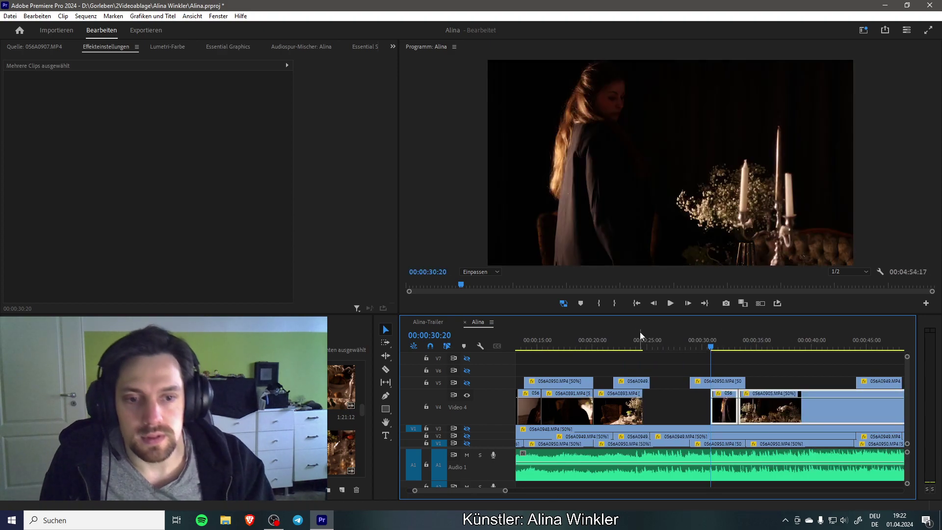
# Step: Save the project, play source clip 056A0907.MP4 from its start and set an In point at 00:00:01:34
pyautogui.hotkey('shift', '2')
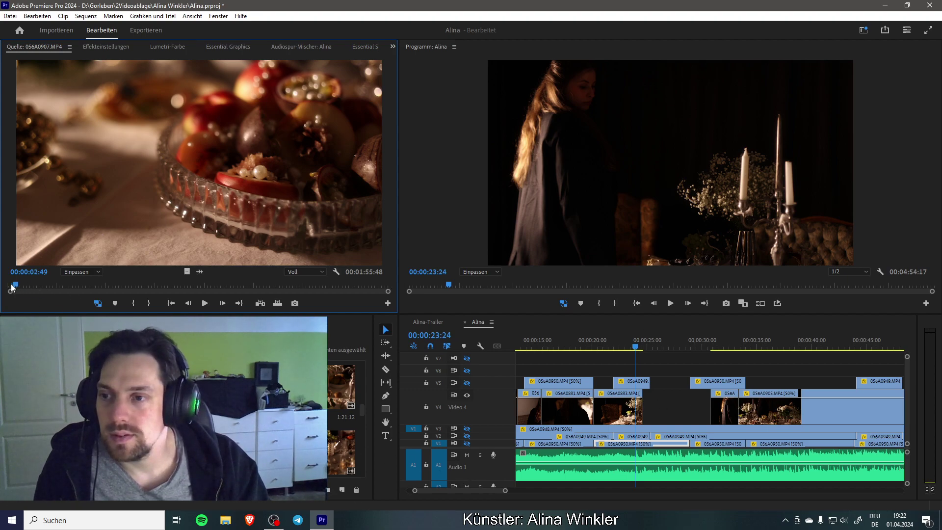
pyautogui.press('Home')
pyautogui.hotkey('ctrl', 's')
pyautogui.press('space')
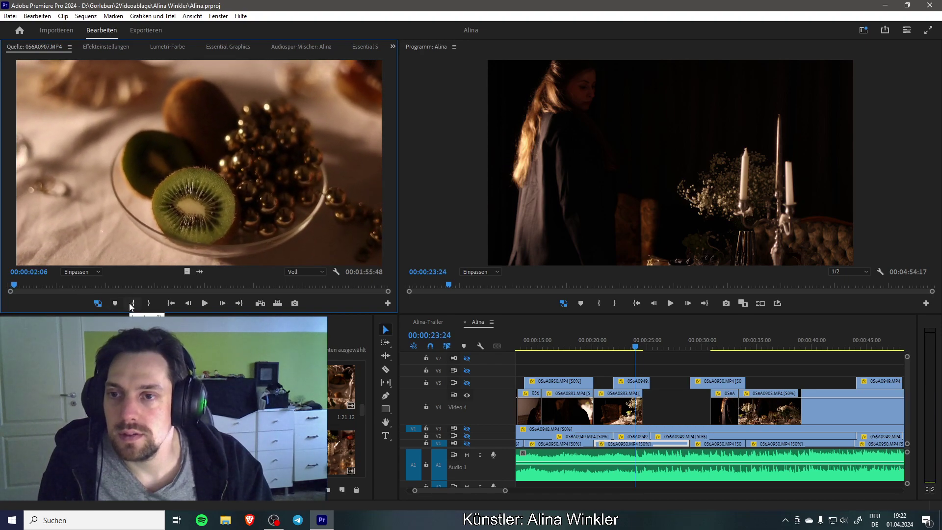
pyautogui.press('Home')
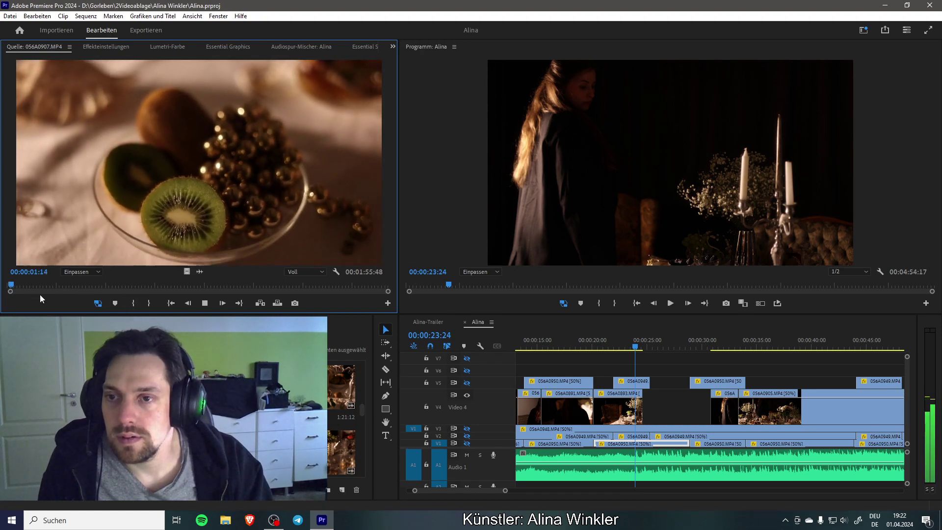
pyautogui.press('space')
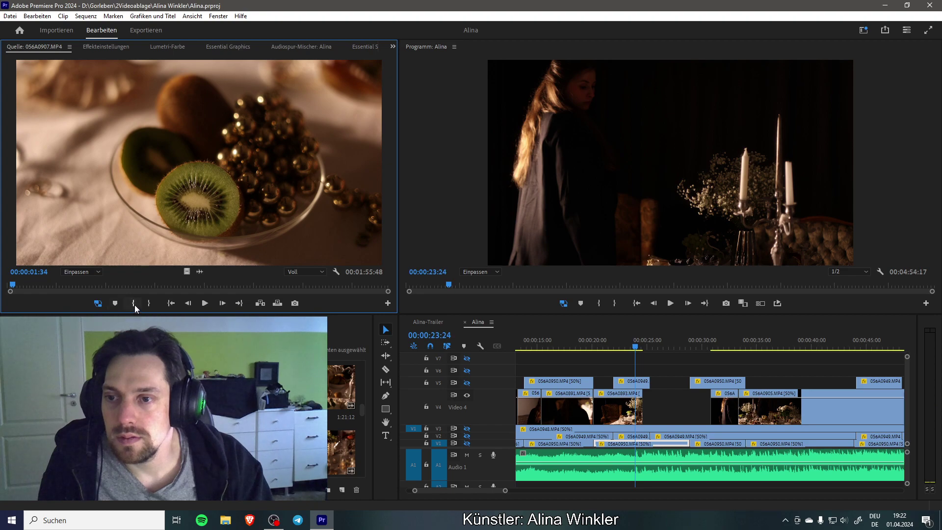
pyautogui.click(134, 305)
# Step: Play on through the kiwi shot, step back to 00:00:03:35 and set the source clip's Out point there
pyautogui.press('space')
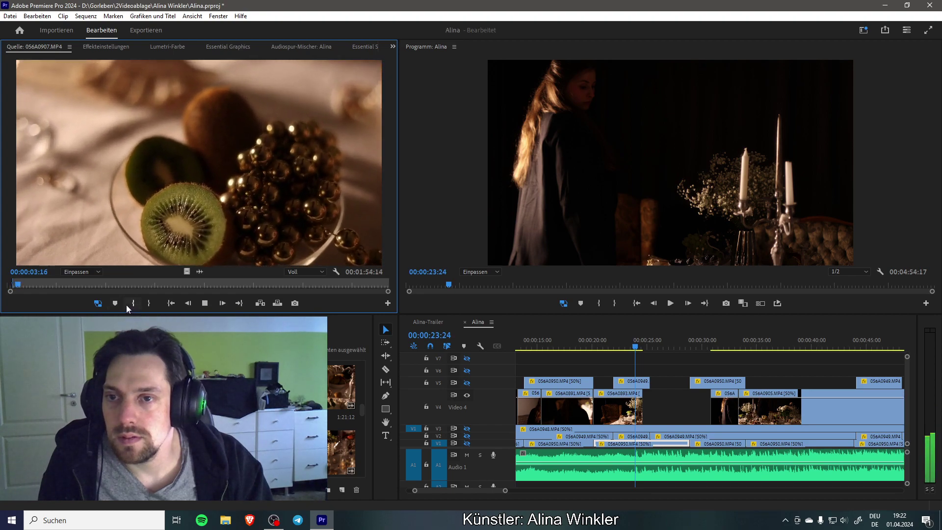
pyautogui.press('space')
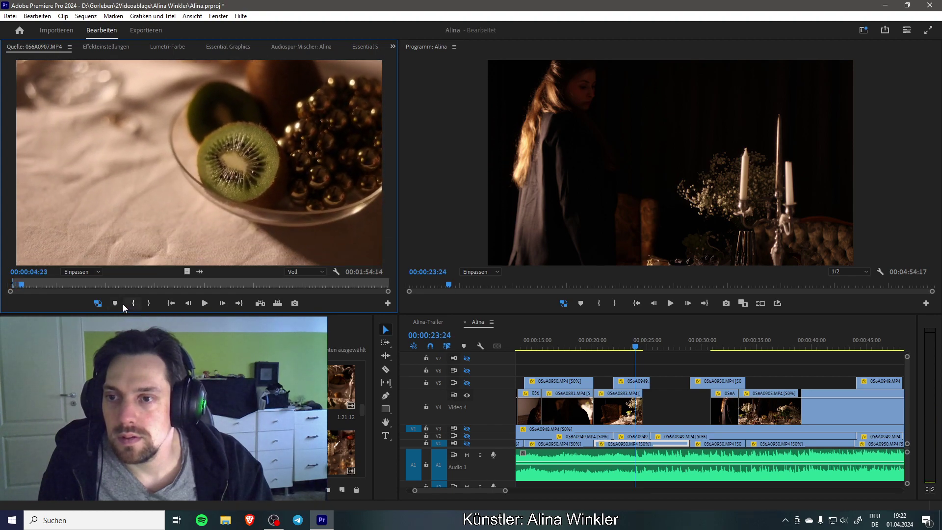
pyautogui.click(18, 285)
pyautogui.press('space')
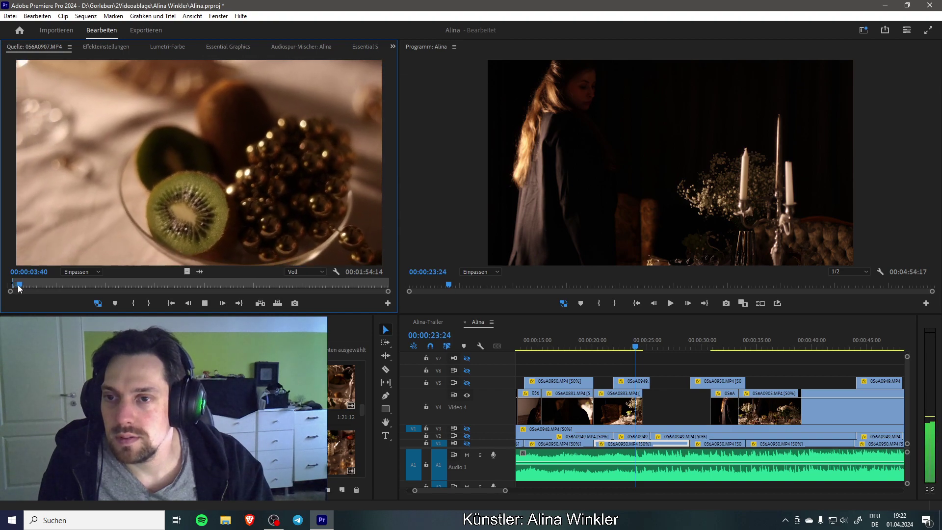
pyautogui.press('space')
pyautogui.press('Left')
pyautogui.press('Left')
pyautogui.press('Left')
pyautogui.press('Left')
pyautogui.press('Left')
pyautogui.press('Left')
pyautogui.press('Left')
pyautogui.press('Left')
pyautogui.press('Left')
pyautogui.press('Left')
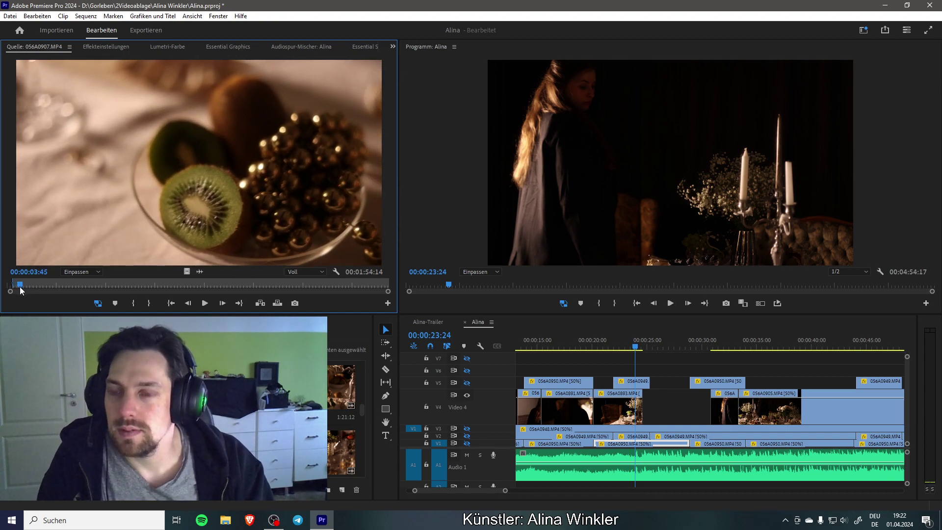
pyautogui.press('Left')
pyautogui.press('Left')
pyautogui.press('Left')
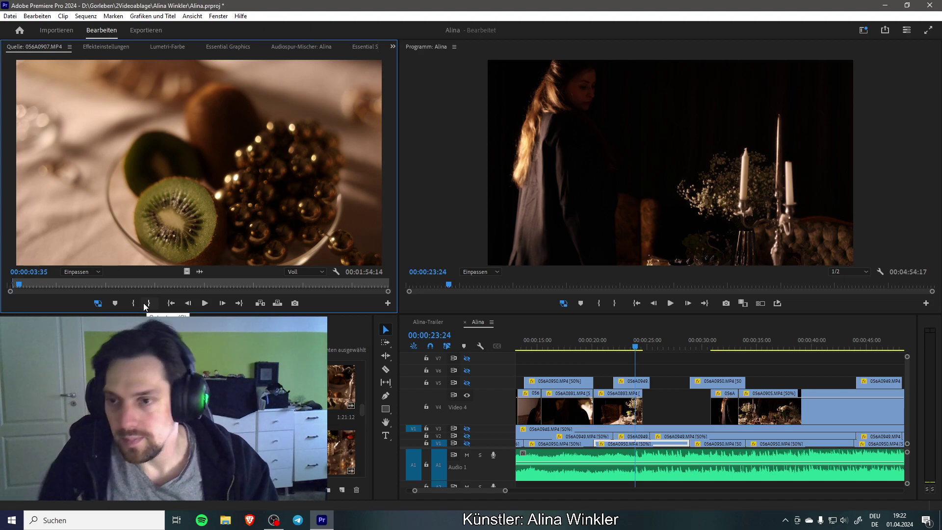
pyautogui.click(146, 305)
# Step: Place the marked video range of 056A0907.MP4 on V6 near 00:00:20 and set its speed to 50%
pyautogui.moveTo(185, 269); pyautogui.dragTo(598, 374)
pyautogui.hotkey('ctrl', 'r')
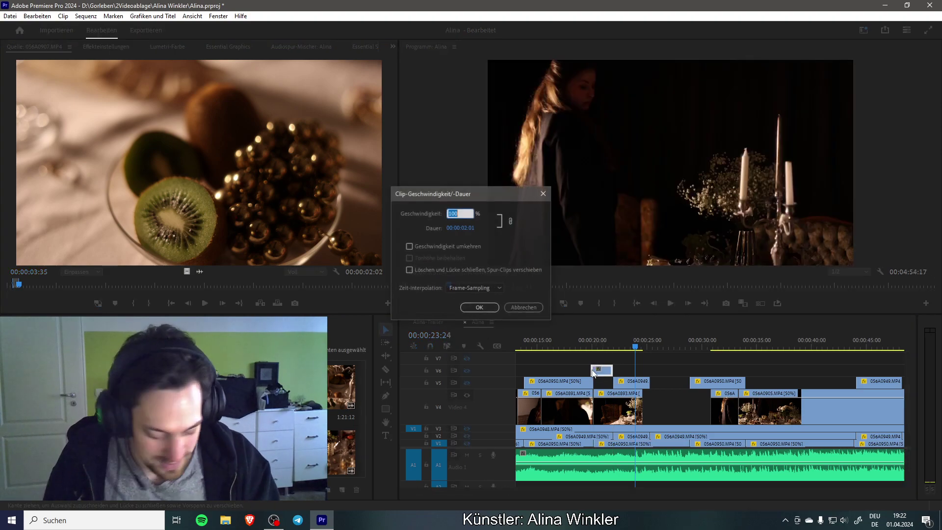
pyautogui.write('50')
pyautogui.press('Return')
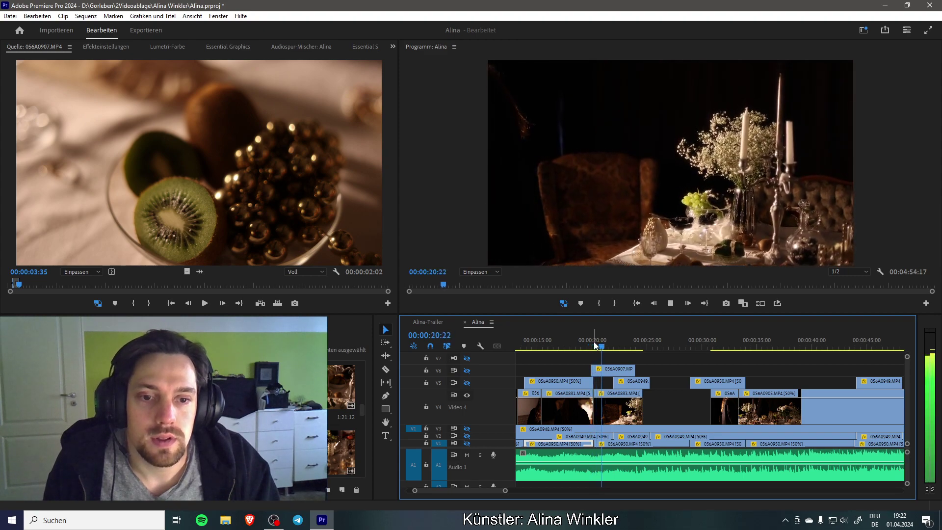
# Step: Switch on V6 output temporarily to play the new kiwi clip against the song, and save the project
pyautogui.press('space')
pyautogui.click(467, 372)
pyautogui.press('space')
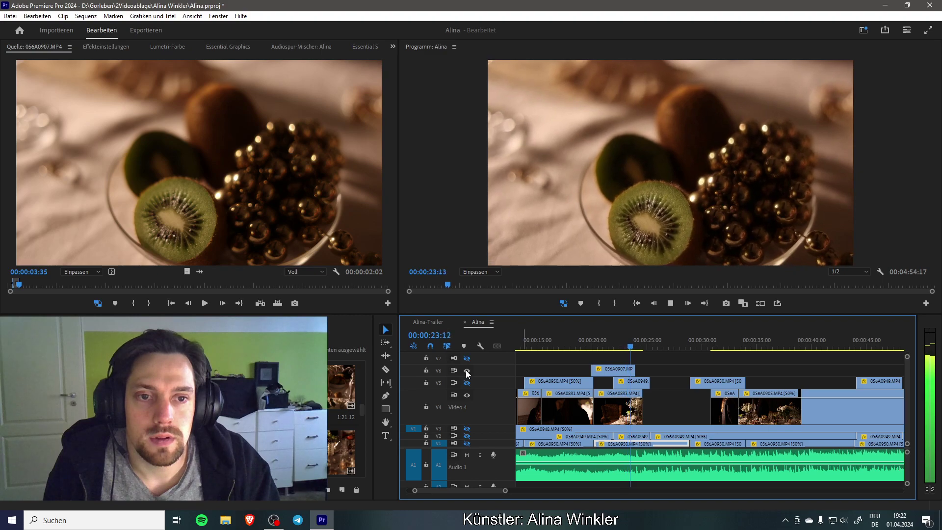
pyautogui.press('space')
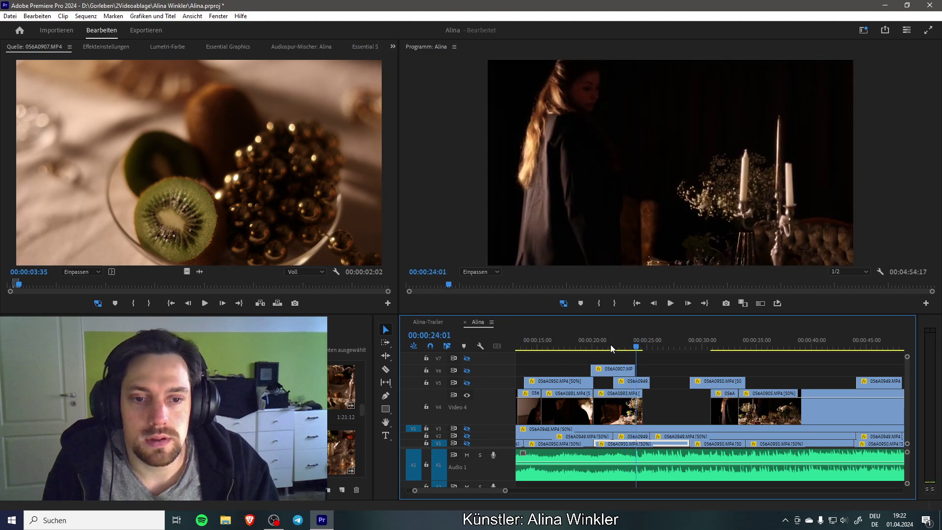
pyautogui.click(611, 347)
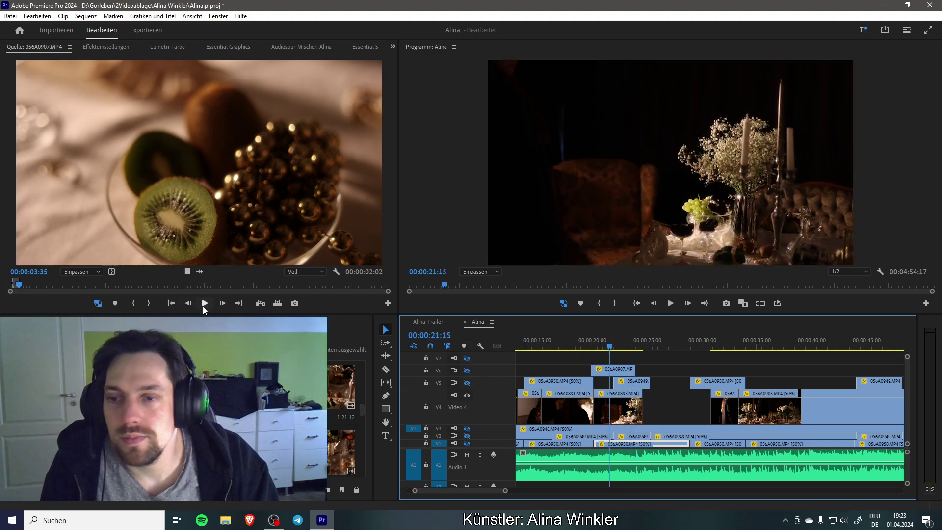
pyautogui.hotkey('ctrl', 's')
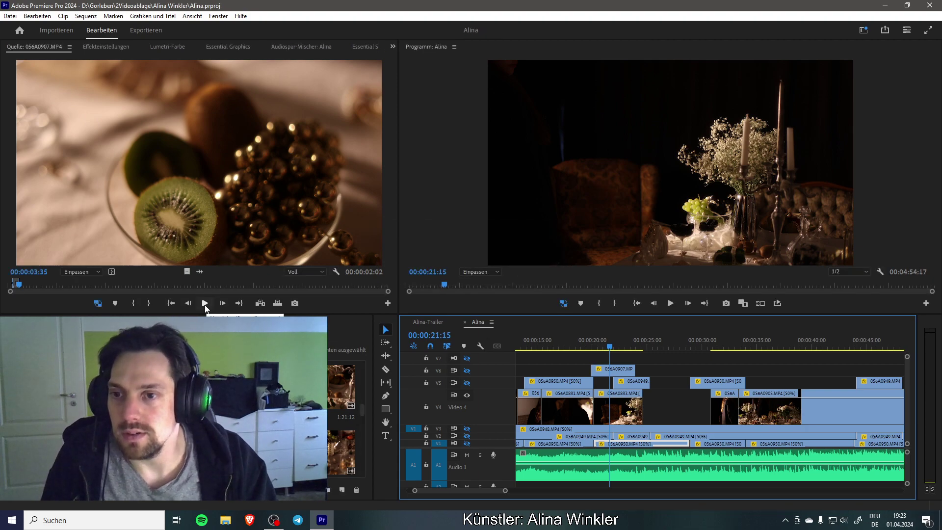
# Step: Play further in 056A0907.MP4 and mark a range of 00:00:02:14 on the next kiwi shot, ending at 00:00:07:38
pyautogui.click(205, 303)
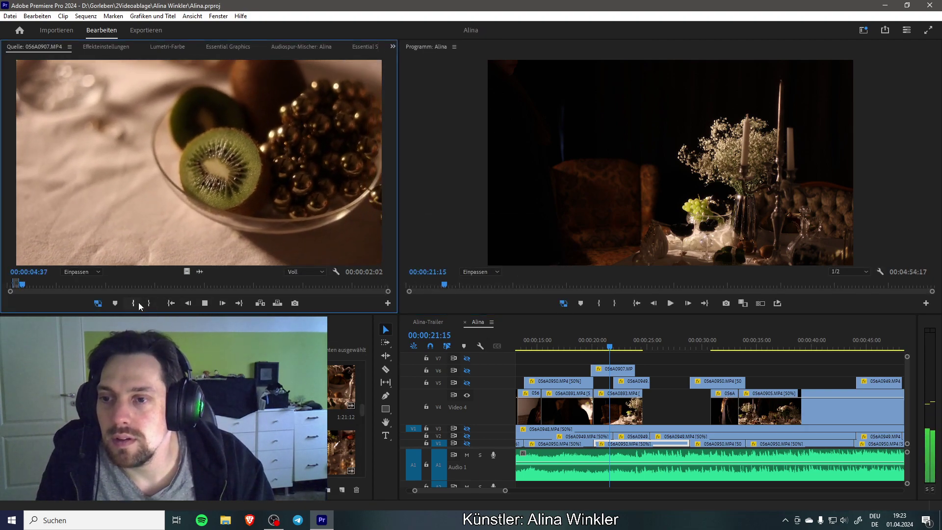
pyautogui.click(137, 303)
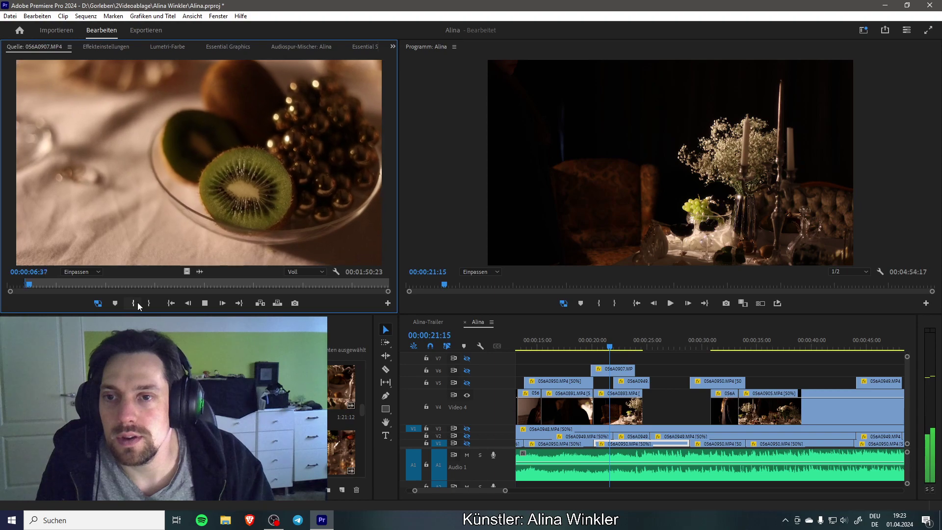
pyautogui.press('space')
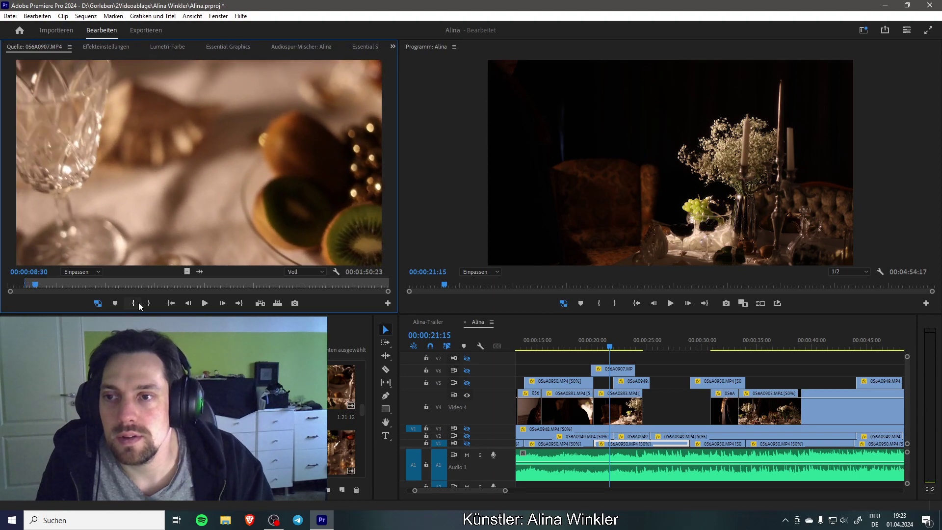
pyautogui.click(35, 285)
pyautogui.moveTo(35, 285); pyautogui.dragTo(34, 281)
pyautogui.click(149, 304)
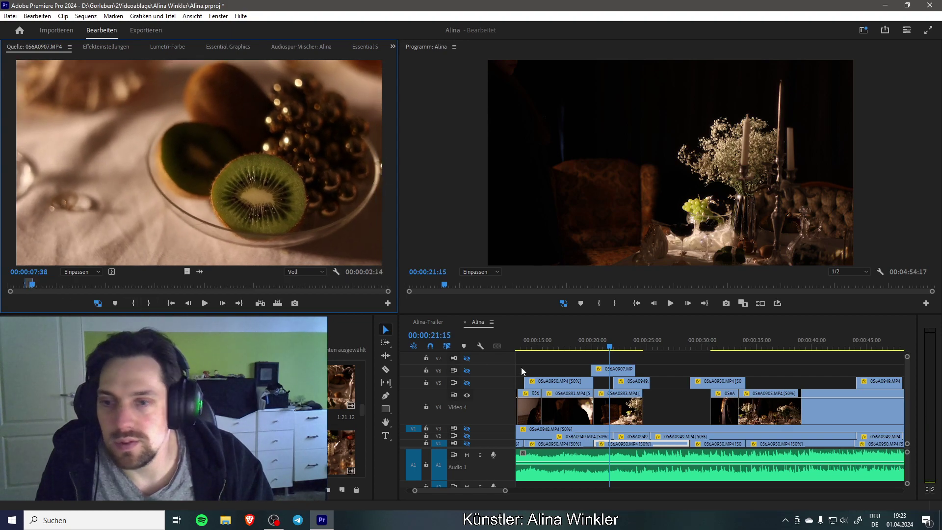
# Step: Place the marked video range on V6 at 00:00:24:16 and slow it to half speed
pyautogui.moveTo(185, 271); pyautogui.dragTo(647, 370)
pyautogui.click(648, 343)
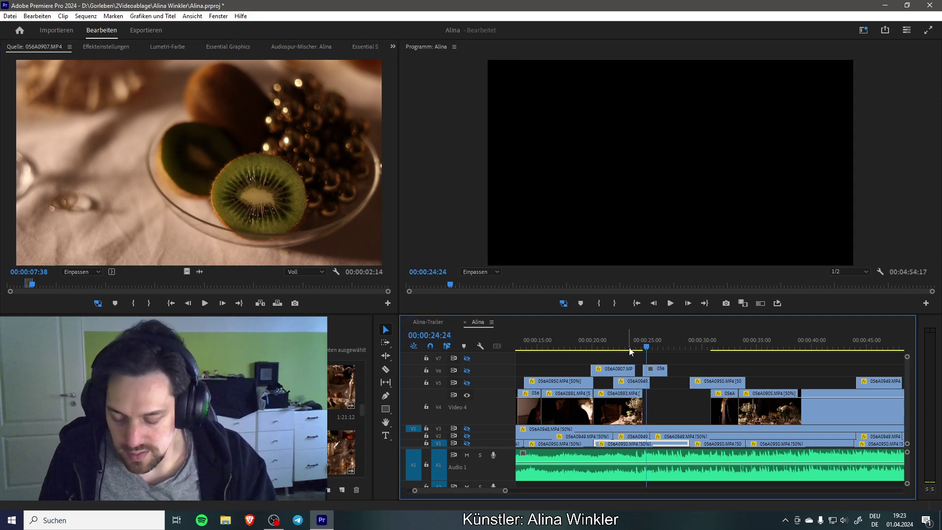
pyautogui.click(656, 371)
pyautogui.hotkey('ctrl', 'r')
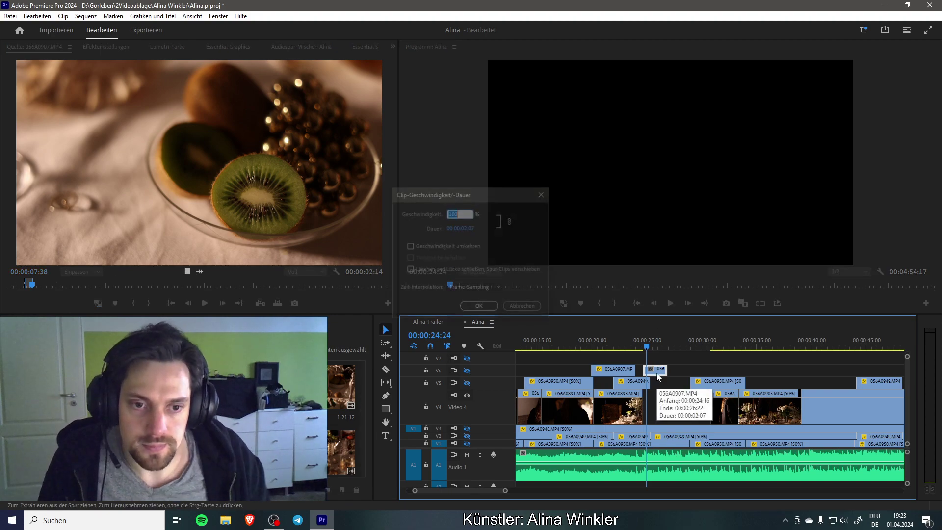
pyautogui.press('Return')
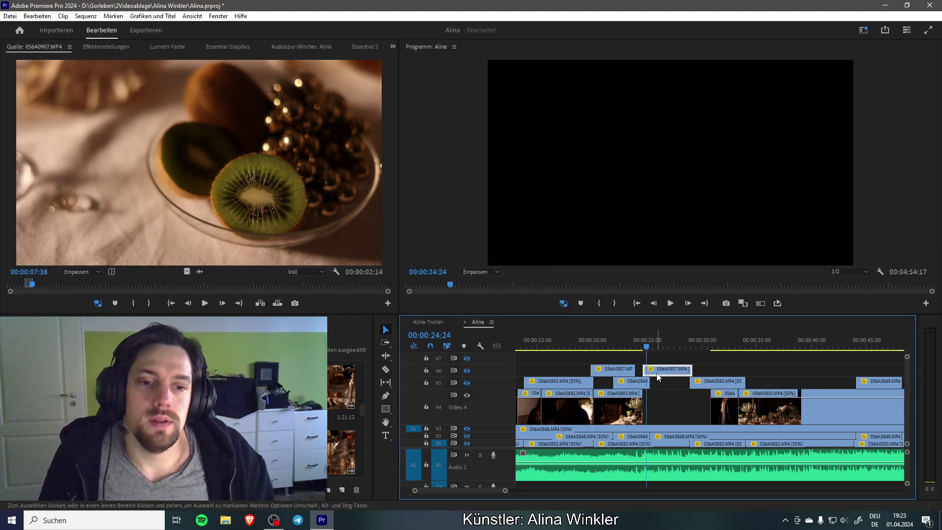
# Step: Enable V6 to preview the new kiwi clip, replace the first 056A0907.MP4 clip with it from about 00:00:17, and save
pyautogui.click(467, 372)
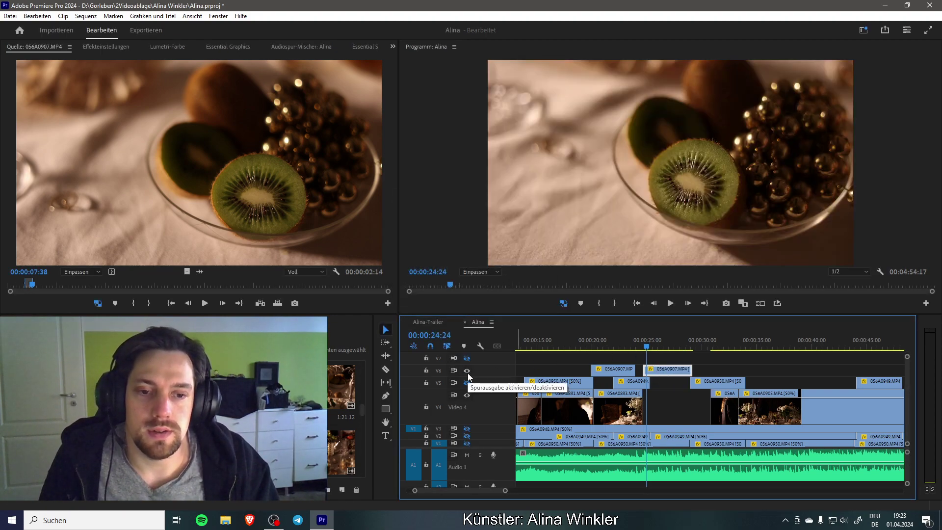
pyautogui.press('space')
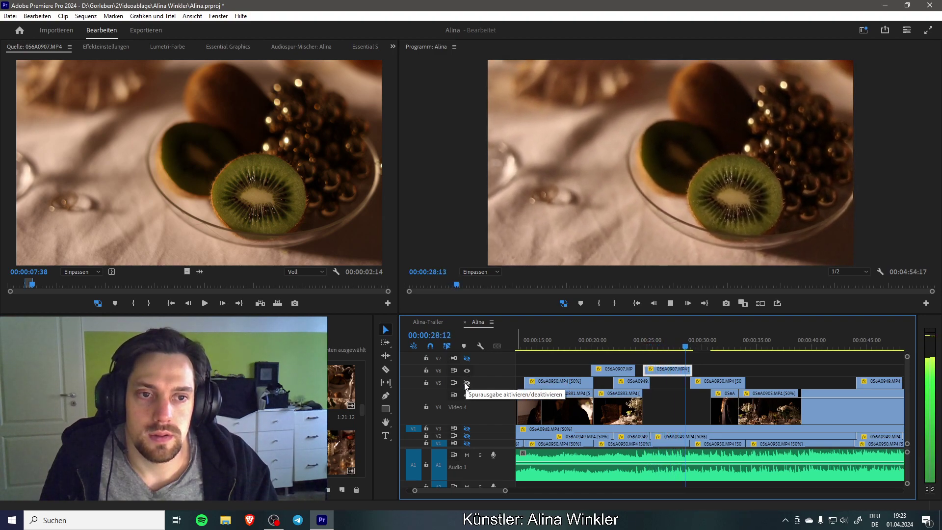
pyautogui.press('space')
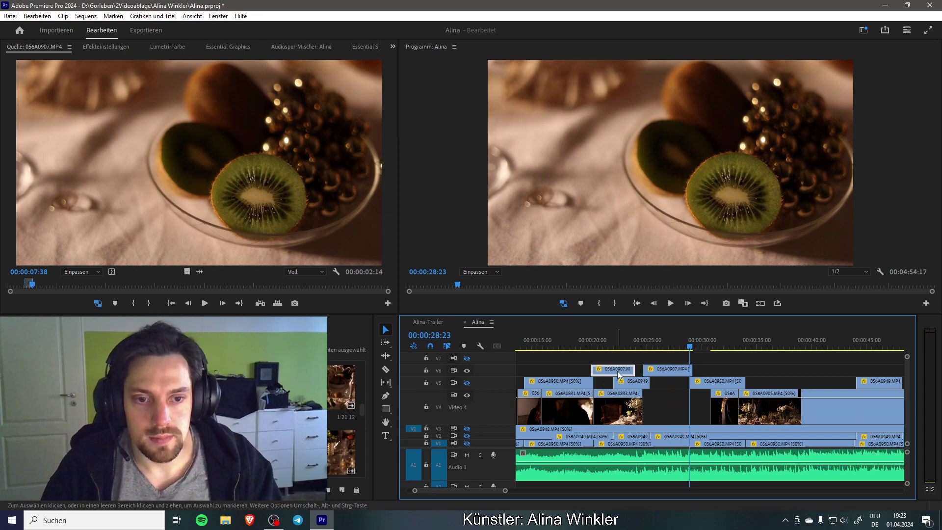
pyautogui.moveTo(663, 370); pyautogui.dragTo(584, 371)
pyautogui.hotkey('ctrl', 's')
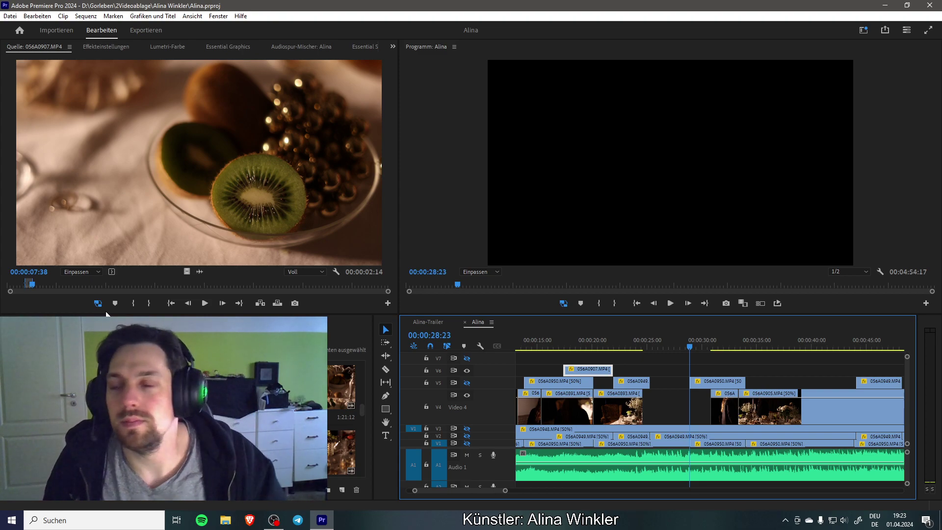
# Step: Play 056A0907.MP4 on to the blackberry bowl, set the In point at 00:00:14:20 and save the project
pyautogui.click(205, 304)
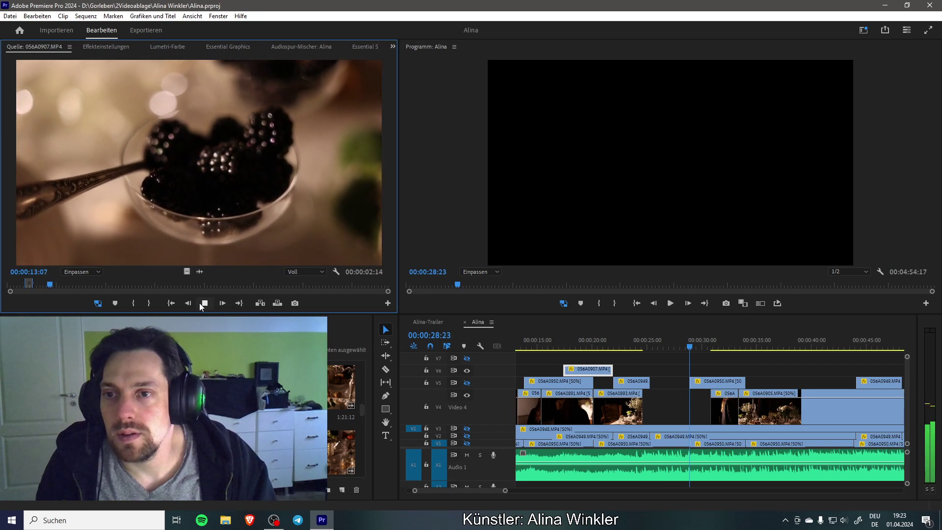
pyautogui.click(200, 303)
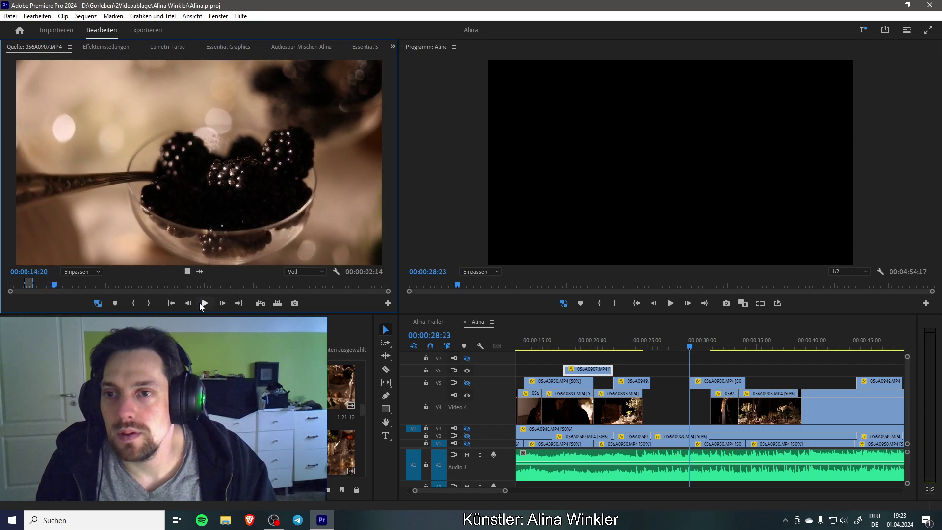
pyautogui.click(132, 303)
pyautogui.hotkey('ctrl', 's')
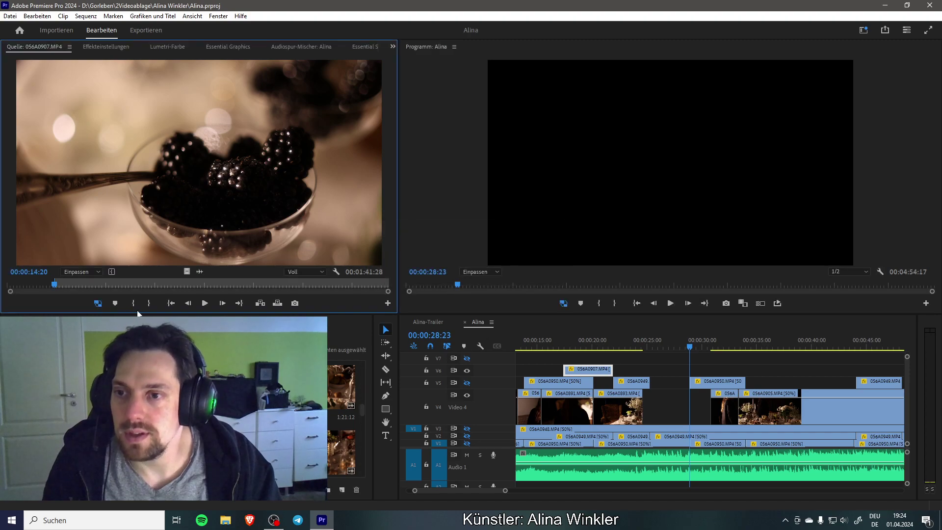
# Step: Play 056A0907.MP4 on from the blackberry bowl to the glass of pearls and melon, updating the In point at successive shots
pyautogui.click(205, 303)
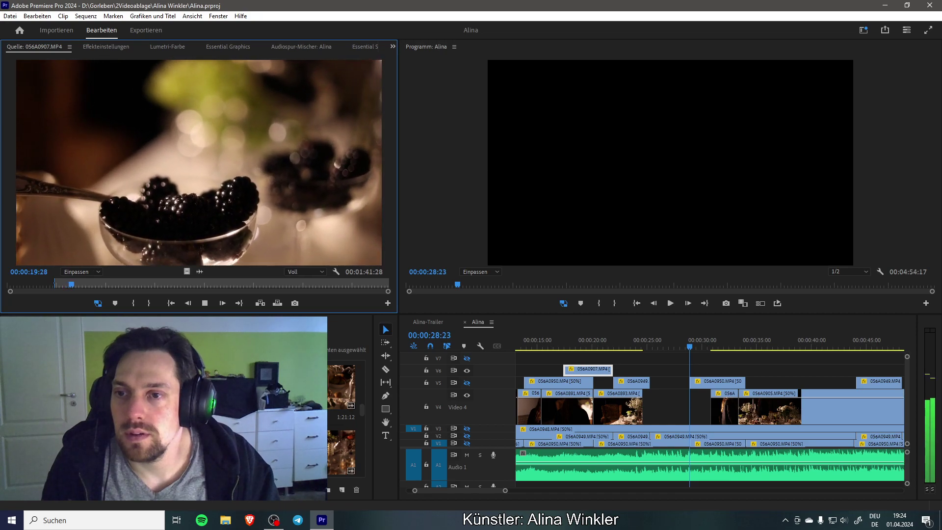
pyautogui.click(133, 303)
pyautogui.press('space')
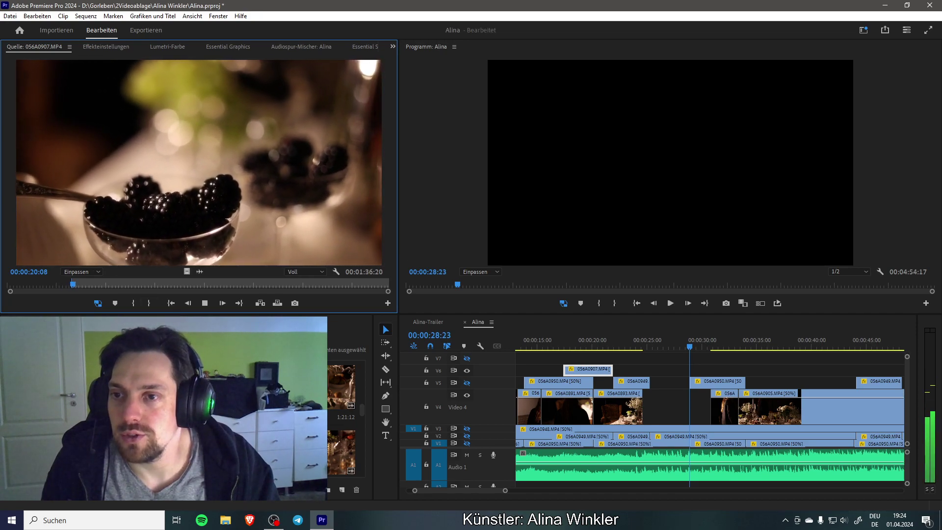
pyautogui.click(133, 303)
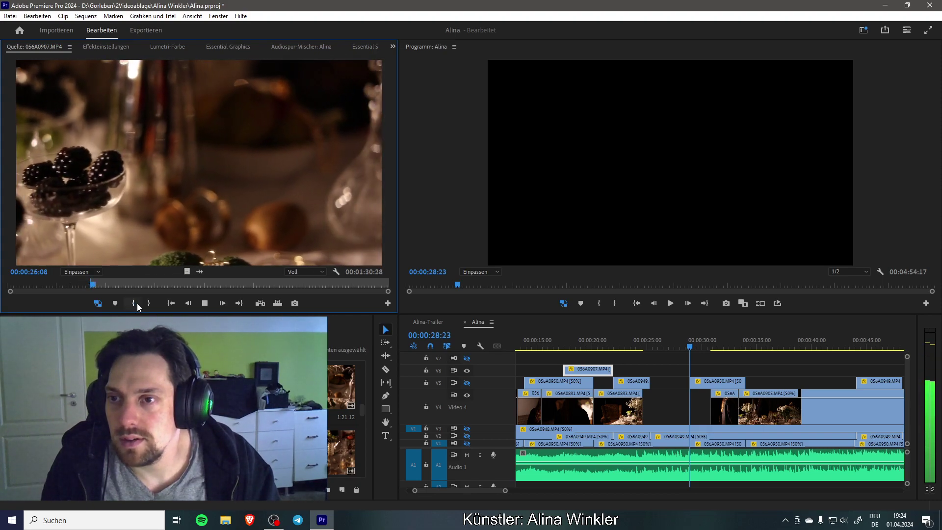
pyautogui.click(137, 303)
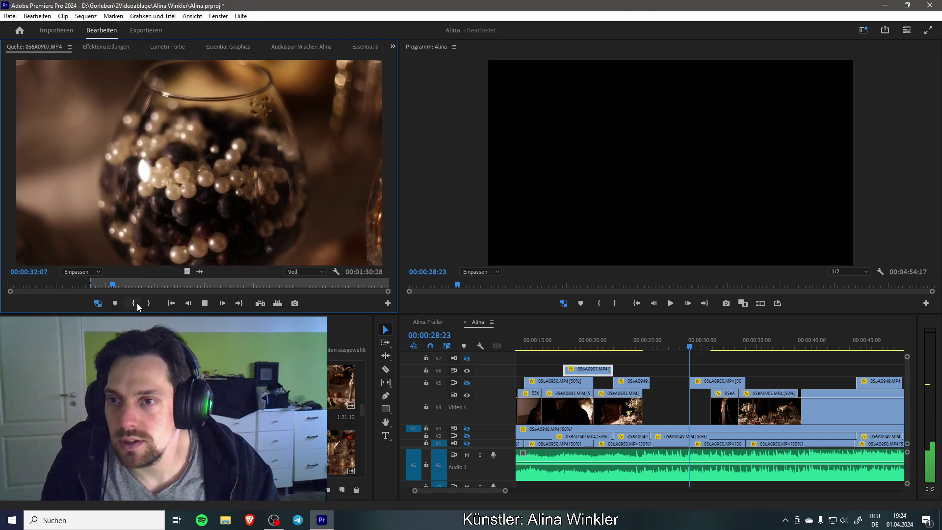
pyautogui.click(137, 303)
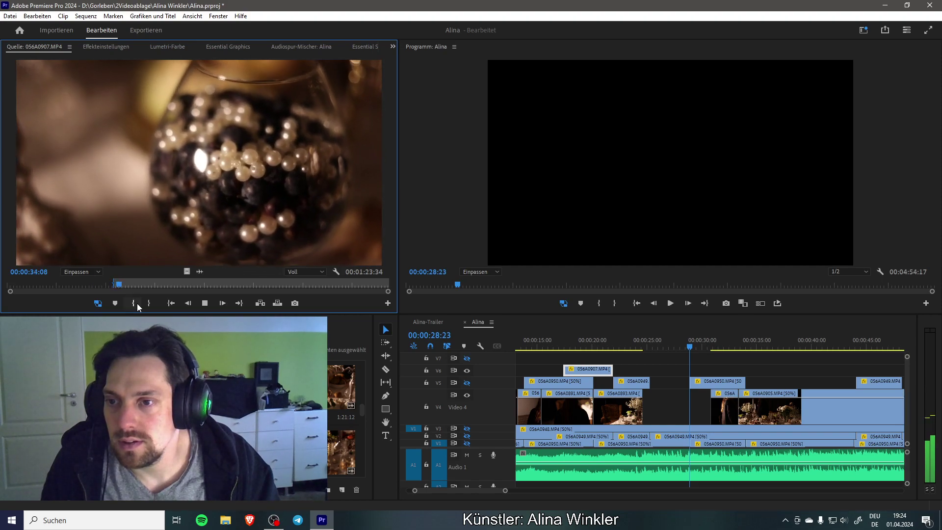
pyautogui.click(137, 303)
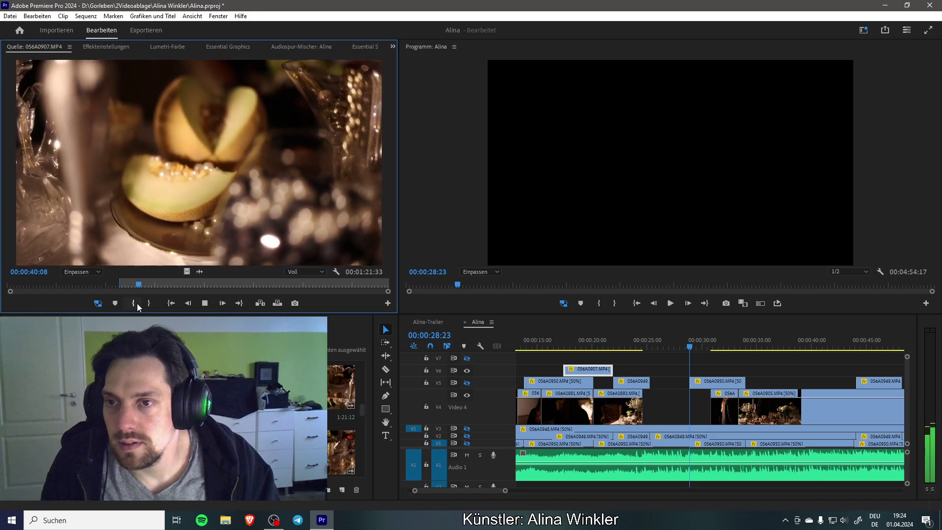
# Step: Go back to the pearl-filled glass in 056A0907.MP4 and mark a range of 00:00:06:06 ending on the melon at 00:00:41:09
pyautogui.press('space')
pyautogui.moveTo(130, 284); pyautogui.dragTo(123, 284)
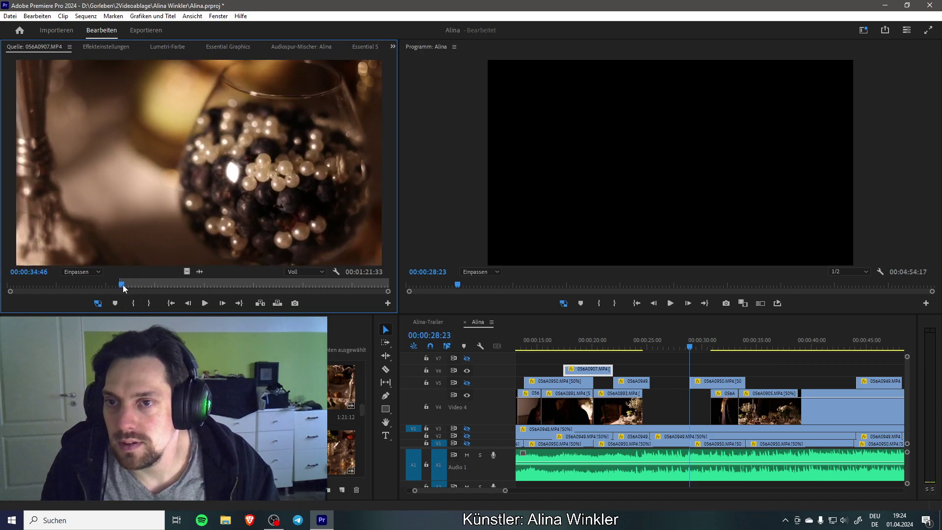
pyautogui.click(134, 301)
pyautogui.press('space')
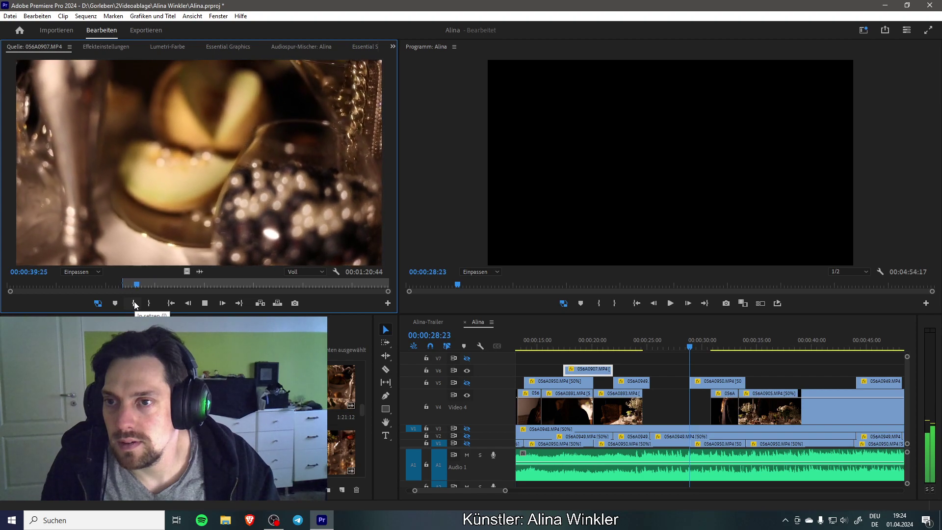
pyautogui.press('space')
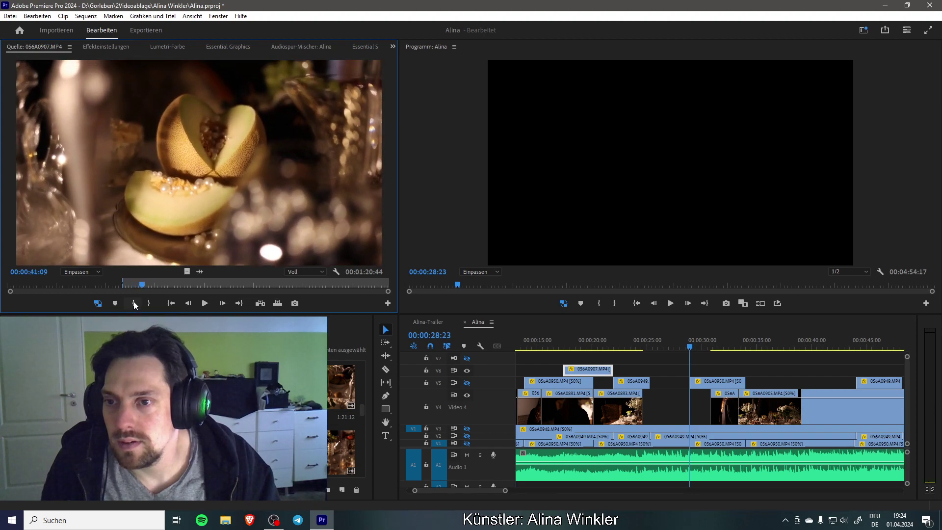
pyautogui.click(150, 303)
# Step: Place the marked video range on V6 from about 00:00:22, slow it to 50% and check its frame at 00:00:34:06
pyautogui.moveTo(196, 161); pyautogui.dragTo(649, 376)
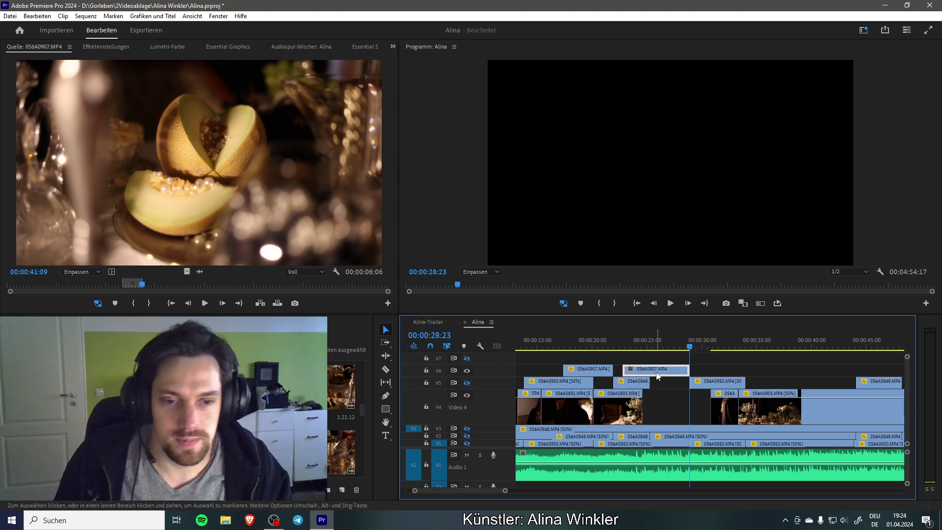
pyautogui.hotkey('ctrl', 'r')
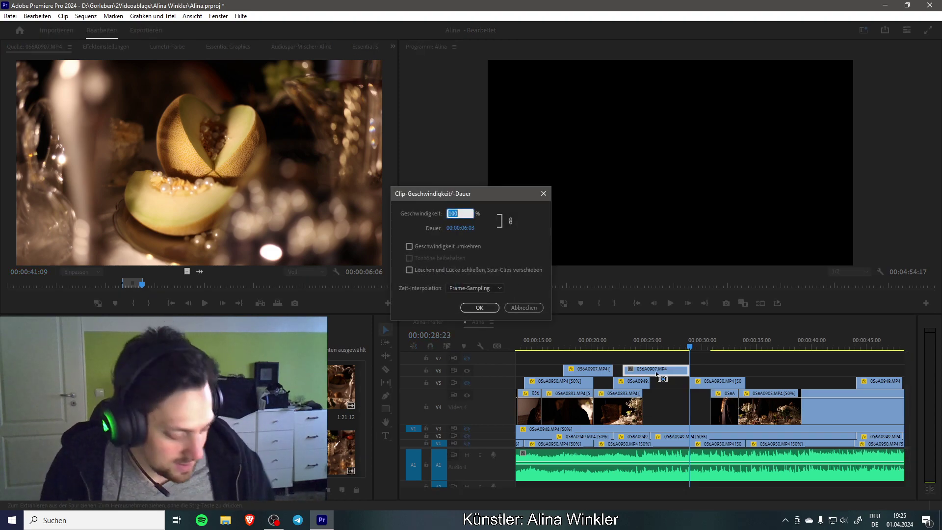
pyautogui.press('Return')
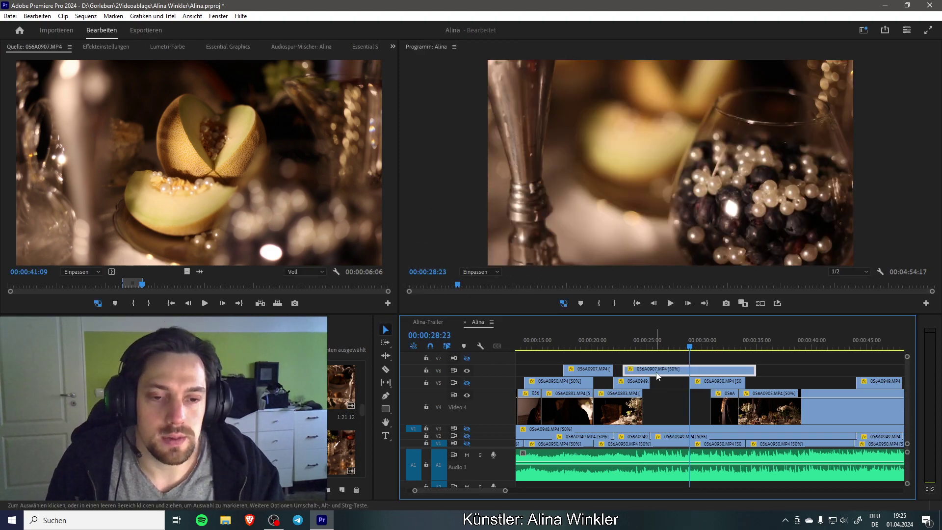
pyautogui.hscroll(5, 670, 373)
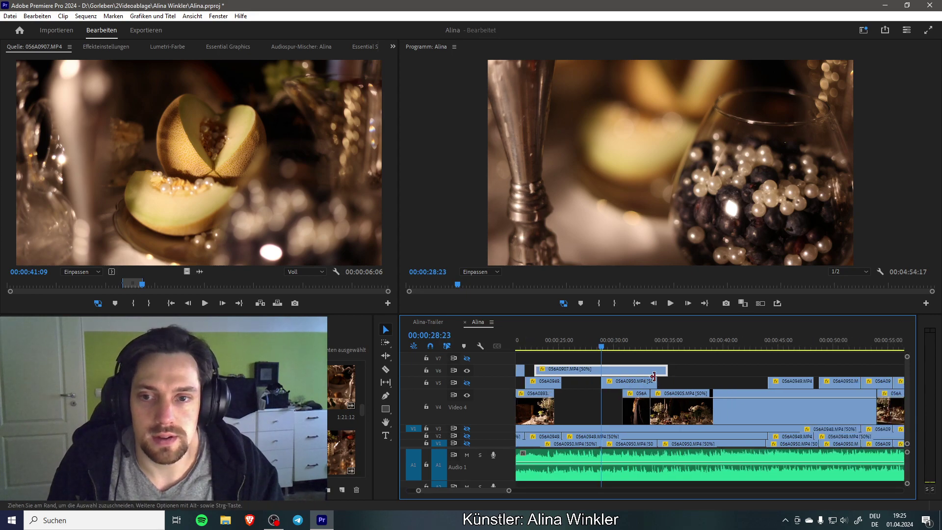
pyautogui.hscroll(-1, 657, 379)
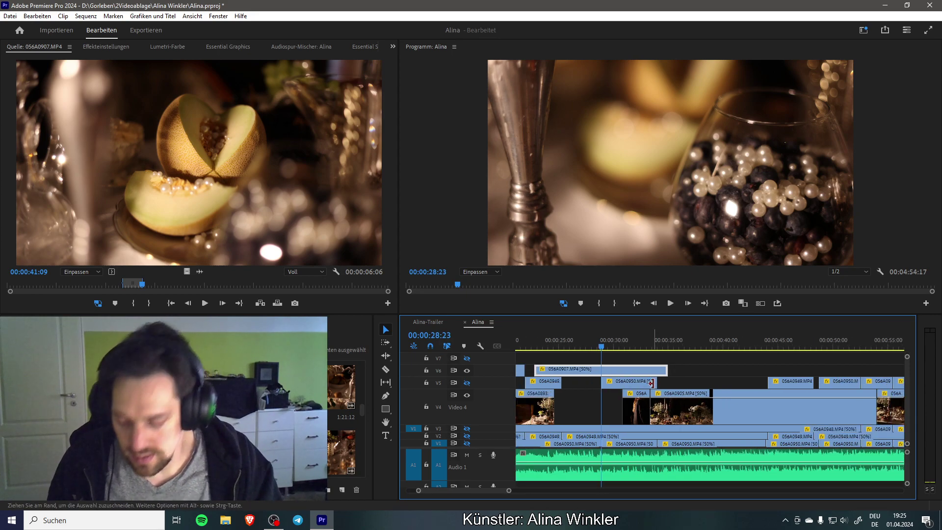
pyautogui.click(661, 346)
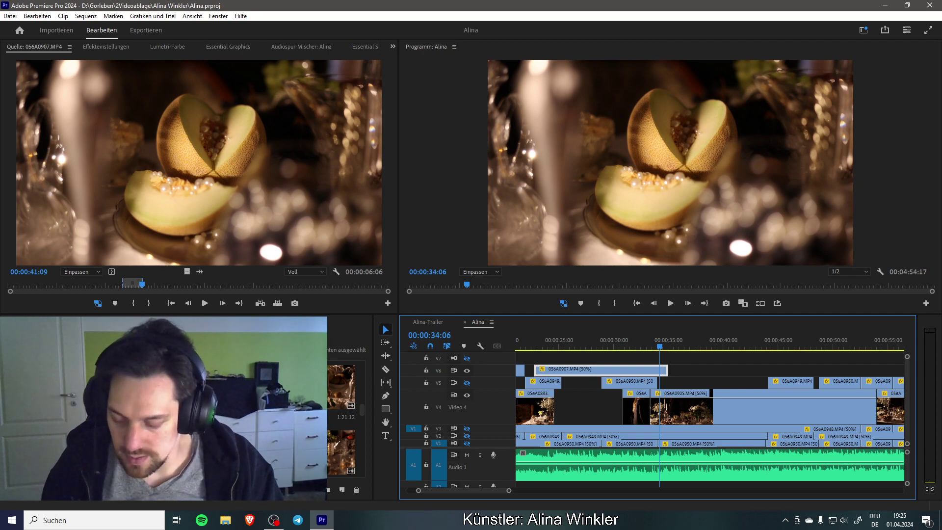
# Step: Play on in 056A0907.MP4 and mark a range of 00:00:05:39 on the jewellery-draped cocktail glass, ending at 00:00:59:46
pyautogui.click(204, 304)
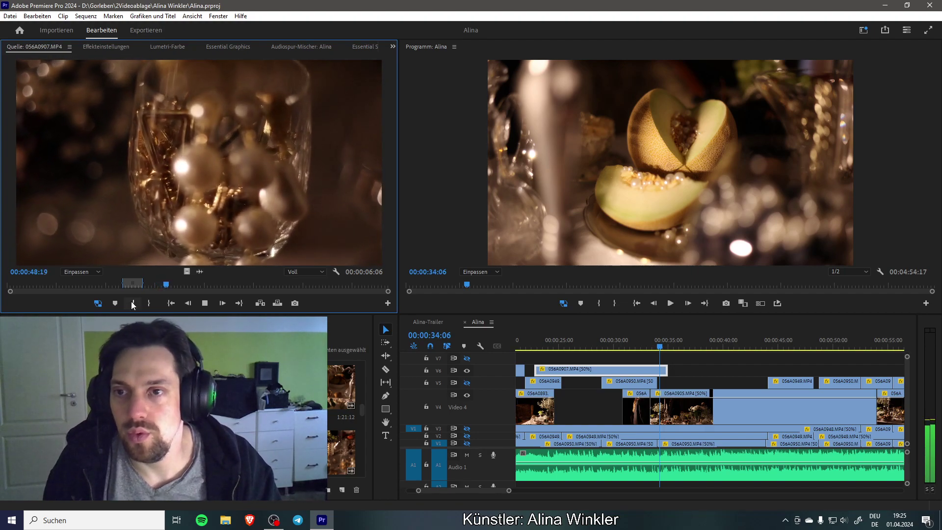
pyautogui.click(133, 303)
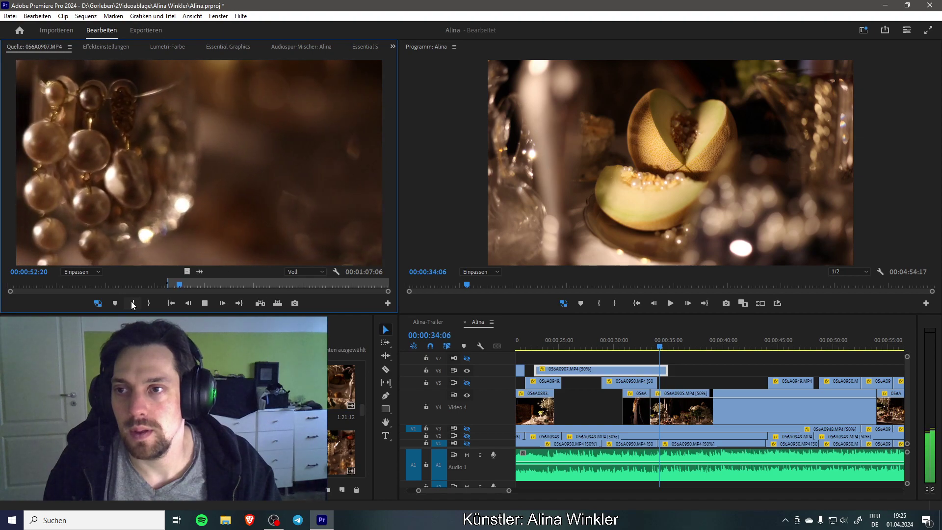
pyautogui.click(132, 302)
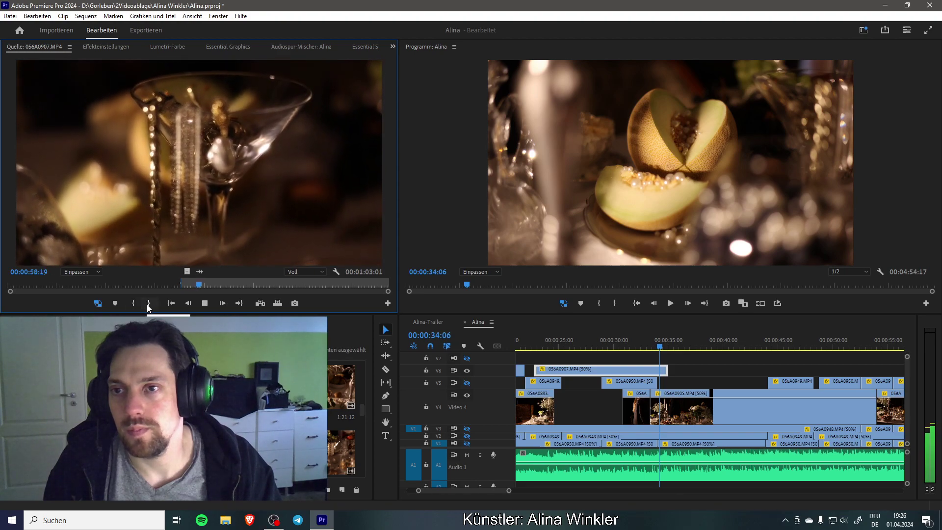
pyautogui.click(149, 303)
# Step: Place the cocktail-glass video range on V6 at 50% speed, shift it to start at about 00:00:36 and save the project
pyautogui.moveTo(186, 272); pyautogui.dragTo(712, 377)
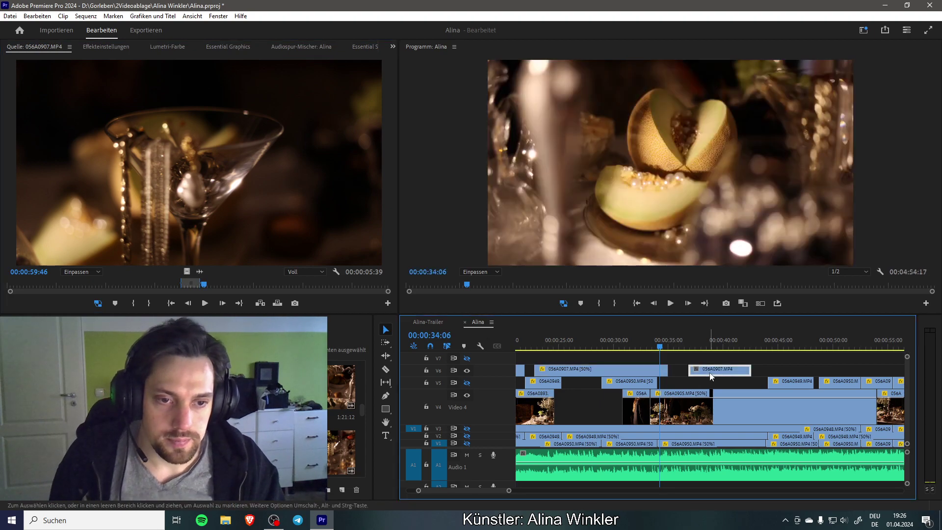
pyautogui.hotkey('ctrl', 'r')
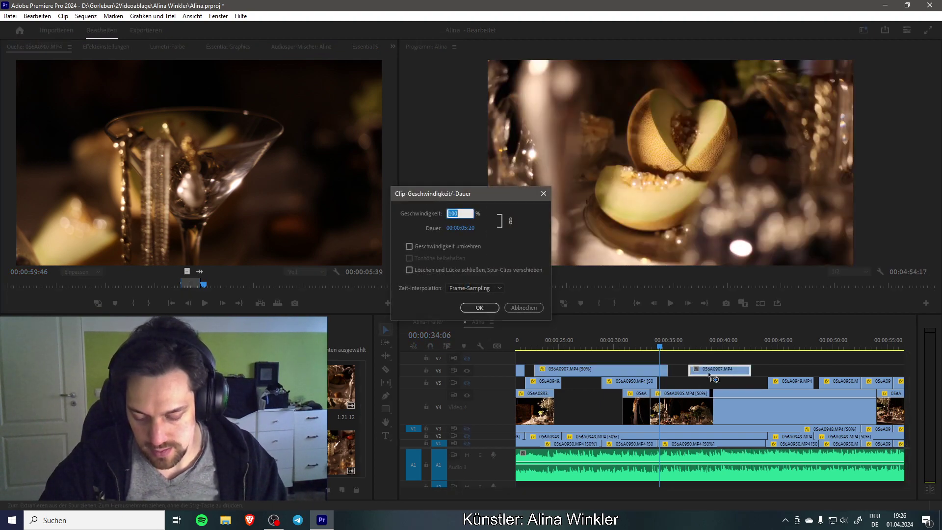
pyautogui.write('50')
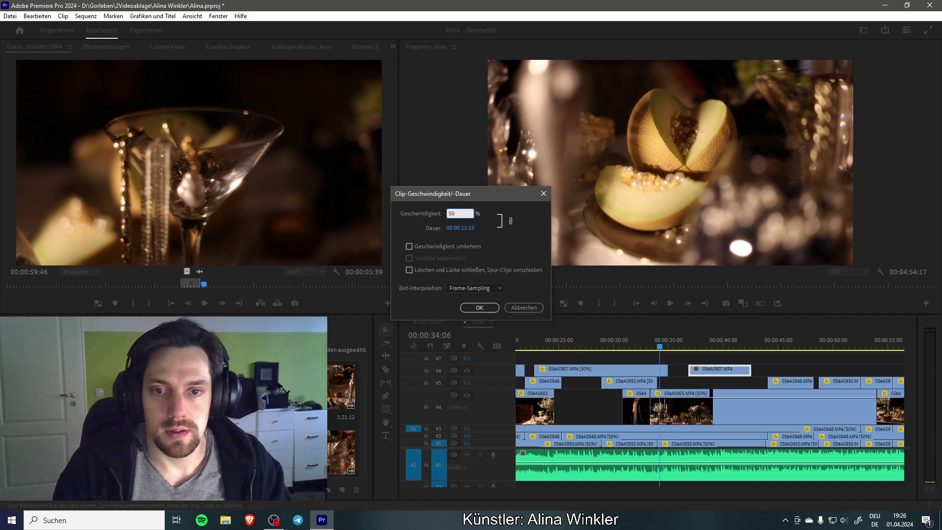
pyautogui.press('Return')
pyautogui.moveTo(726, 377); pyautogui.dragTo(714, 376)
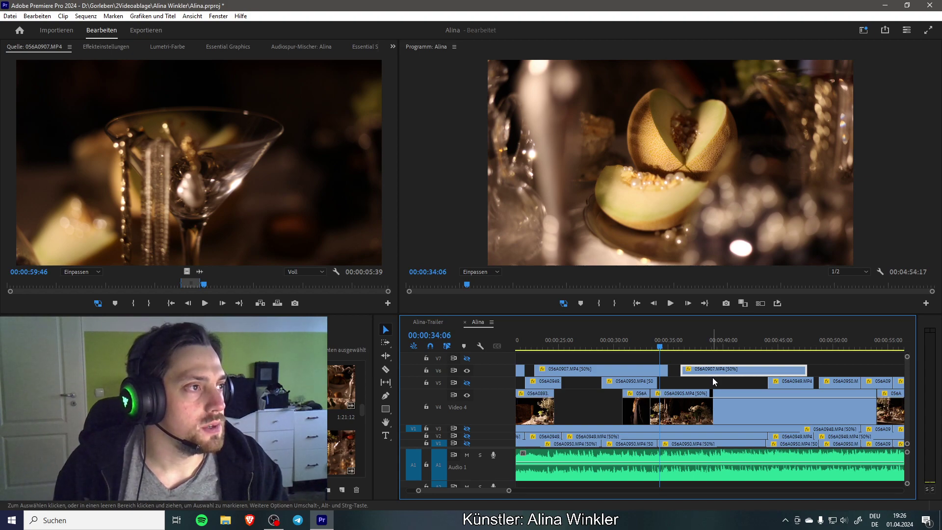
pyautogui.scroll(-3, 717, 388)
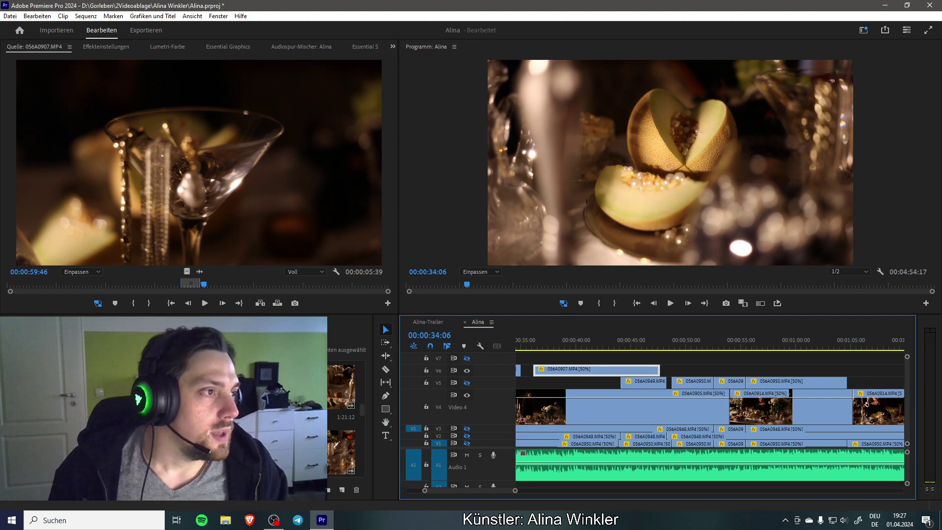
pyautogui.hotkey('ctrl', 's')
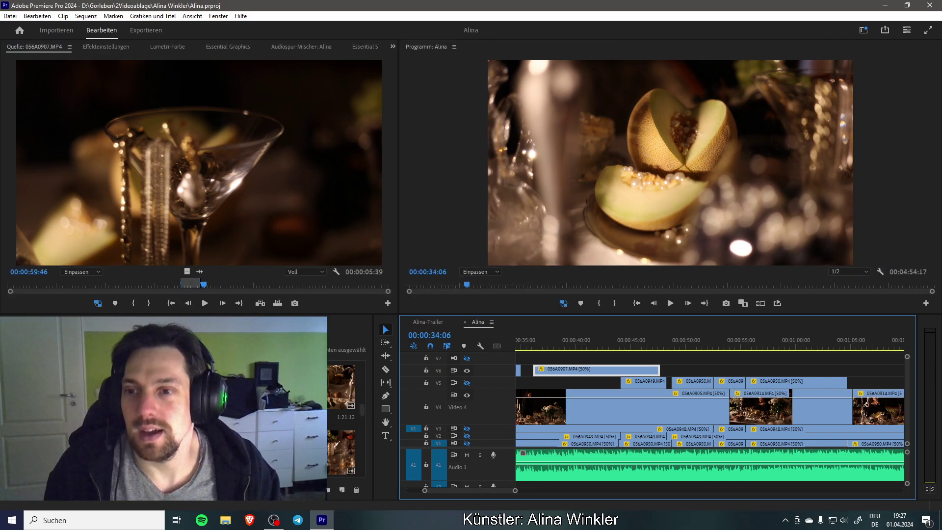
# Step: Play on to the plum dish in 056A0907.MP4 and mark a range from 00:01:05:47 to 00:01:09:06
pyautogui.click(205, 304)
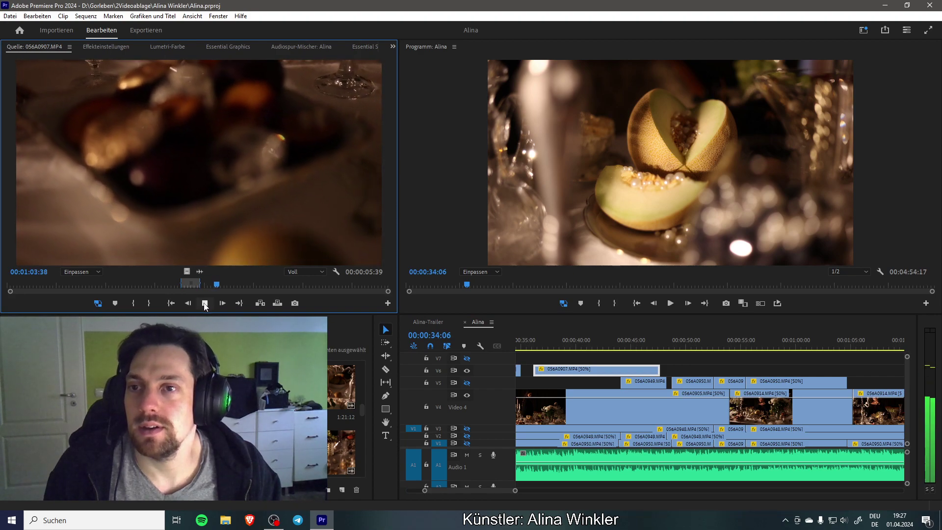
pyautogui.click(206, 304)
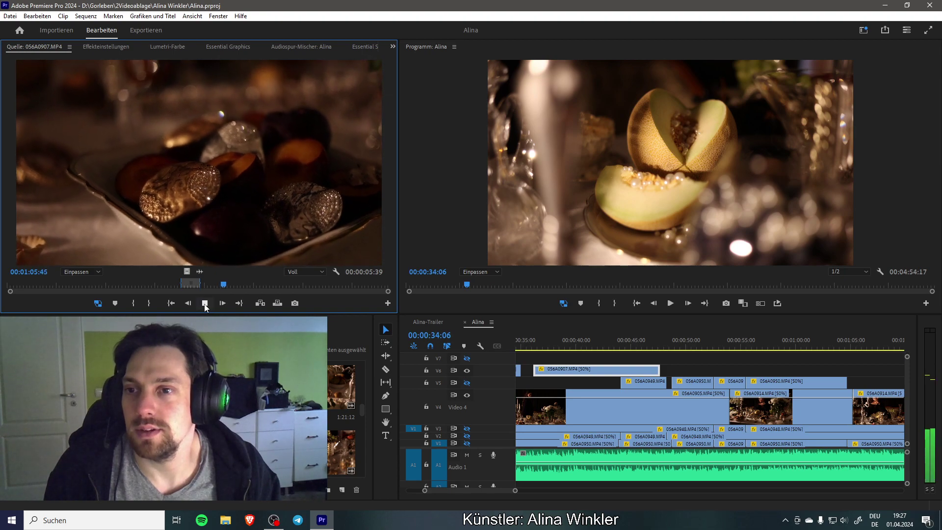
pyautogui.click(204, 305)
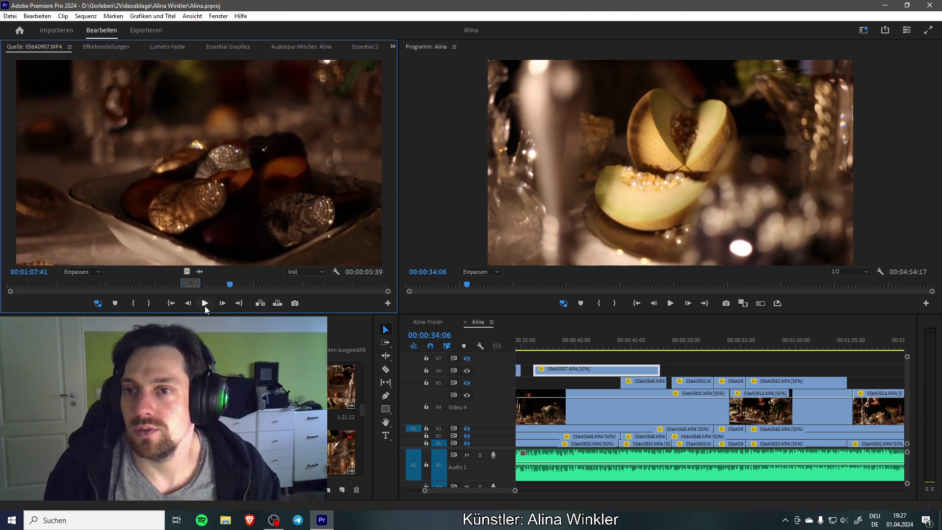
pyautogui.moveTo(230, 286); pyautogui.dragTo(223, 287)
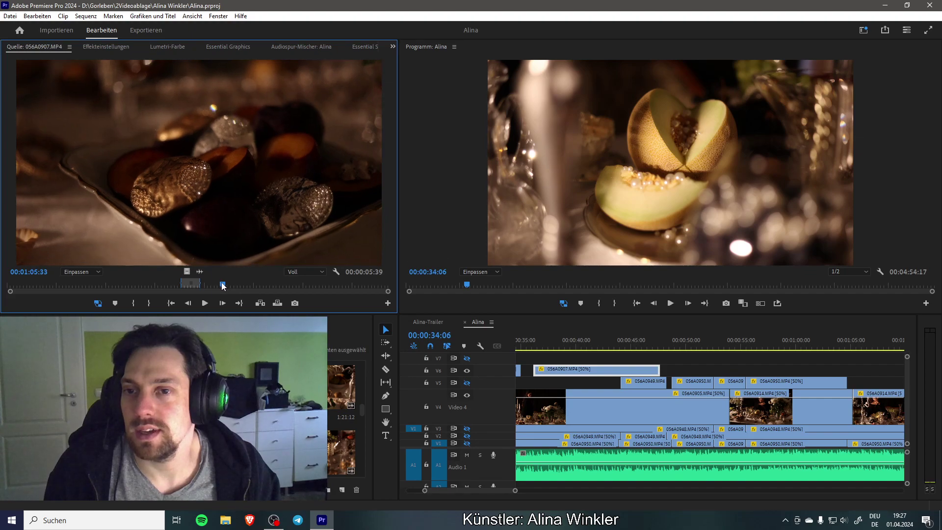
pyautogui.click(206, 304)
pyautogui.click(205, 303)
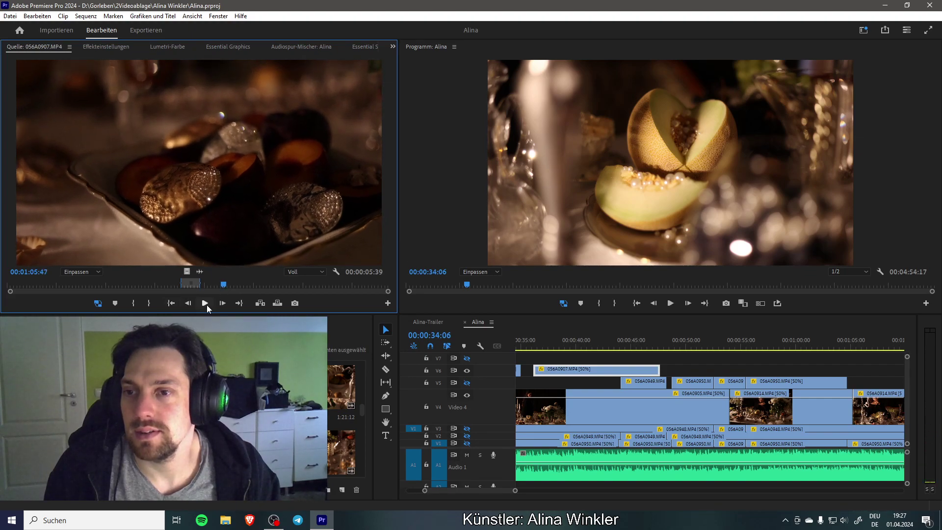
pyautogui.click(137, 304)
pyautogui.click(205, 303)
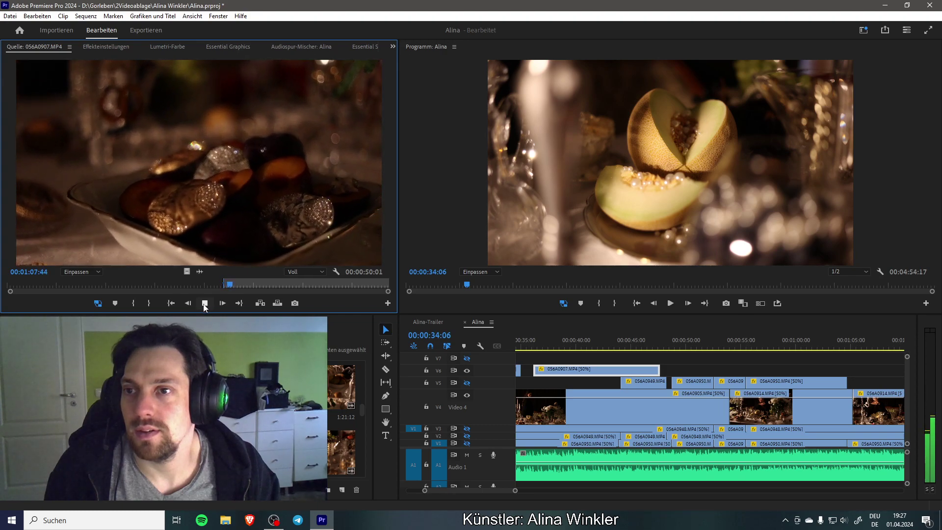
pyautogui.click(206, 303)
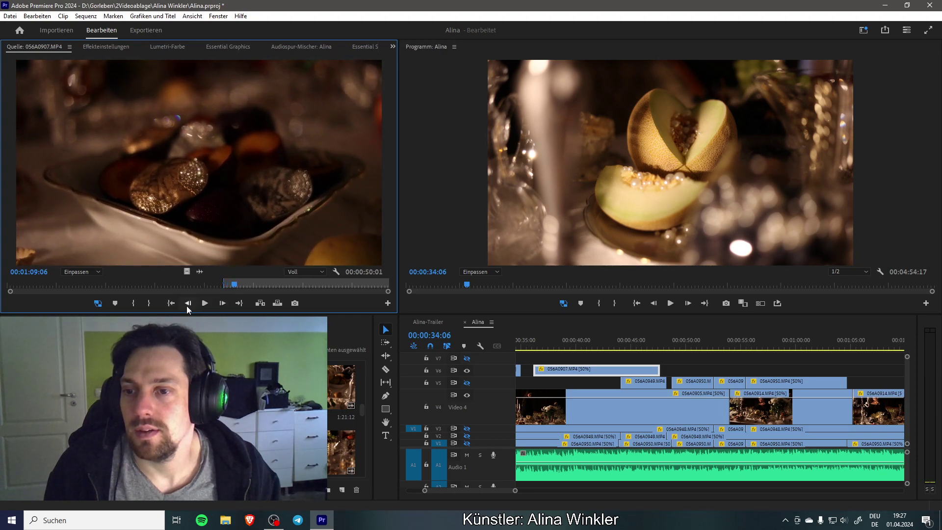
pyautogui.click(149, 304)
# Step: Place the plum-dish video range on V6 from about 00:00:49 and slow it to 50%
pyautogui.moveTo(187, 272); pyautogui.dragTo(672, 369)
pyautogui.hotkey('ctrl', 'r')
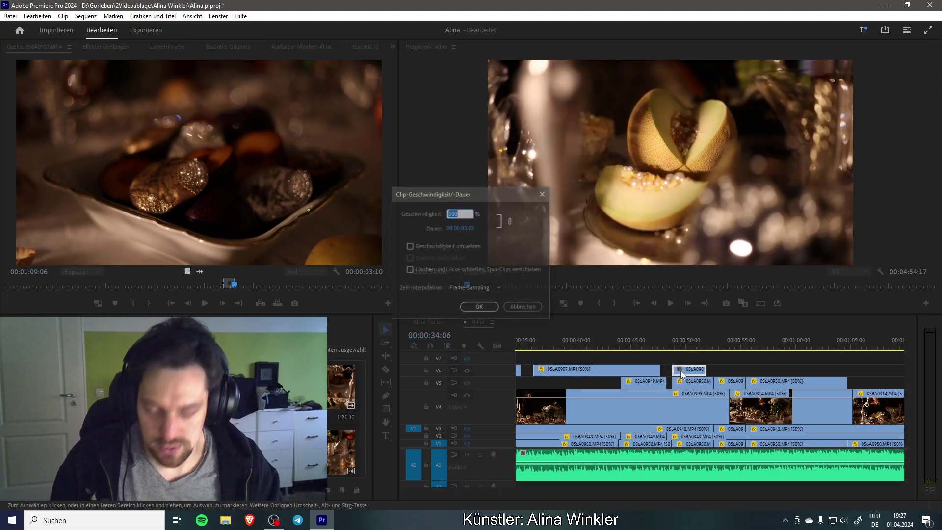
pyautogui.write('50')
pyautogui.press('Return')
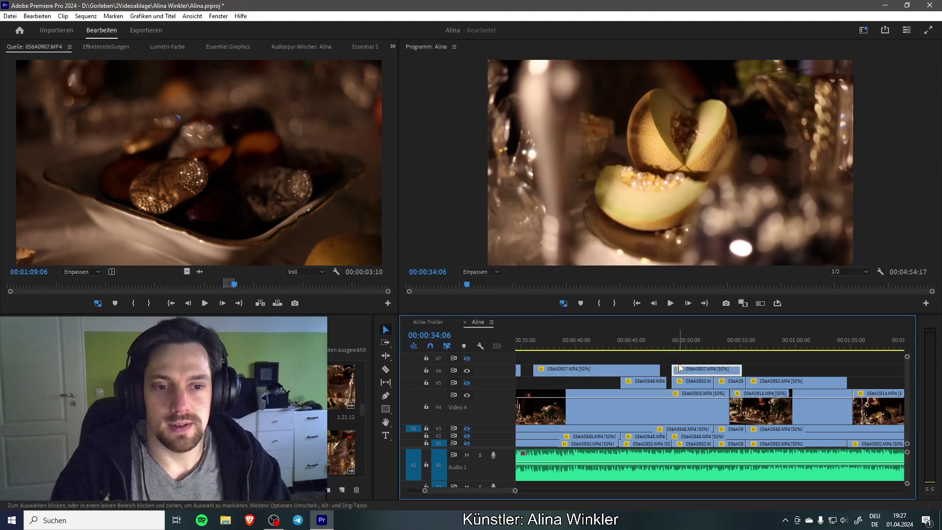
# Step: Play on in 056A0907.MP4 to the plum close-up and mark a range starting at 00:01:16:13
pyautogui.click(204, 305)
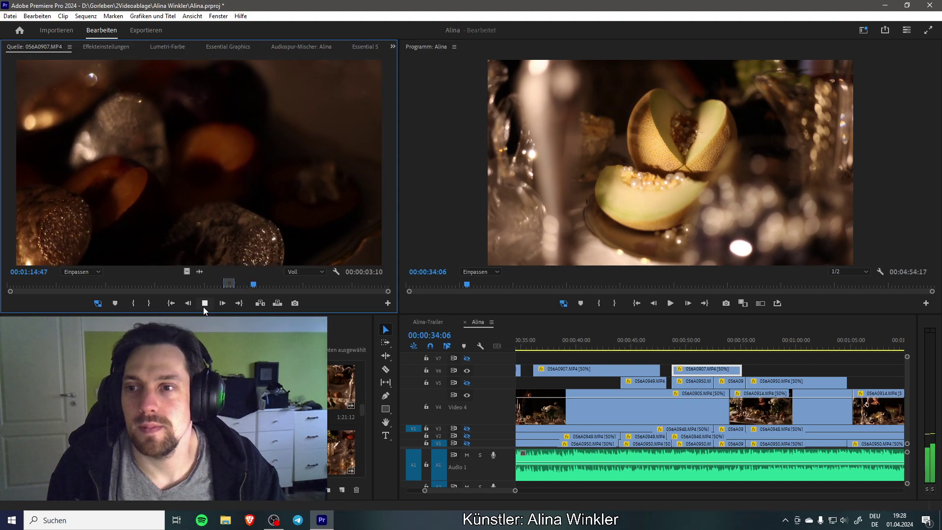
pyautogui.click(203, 308)
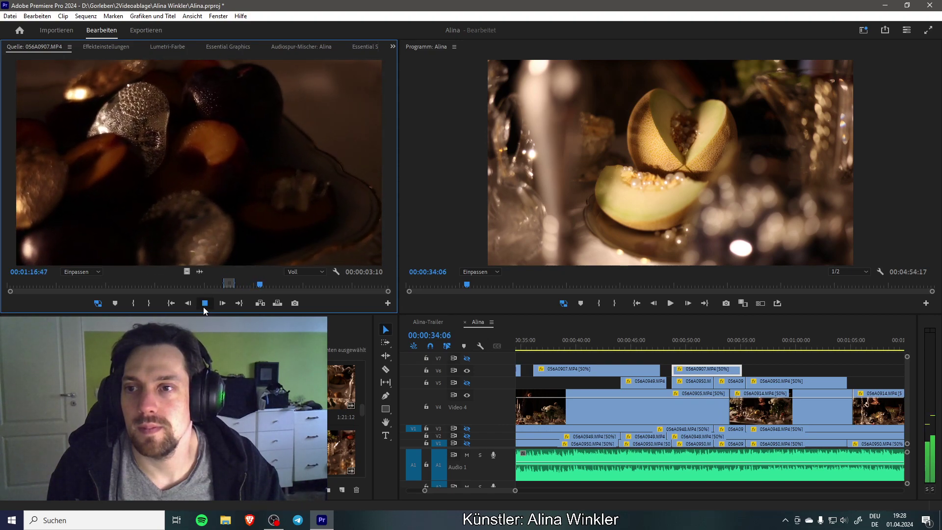
pyautogui.moveTo(259, 287); pyautogui.dragTo(257, 287)
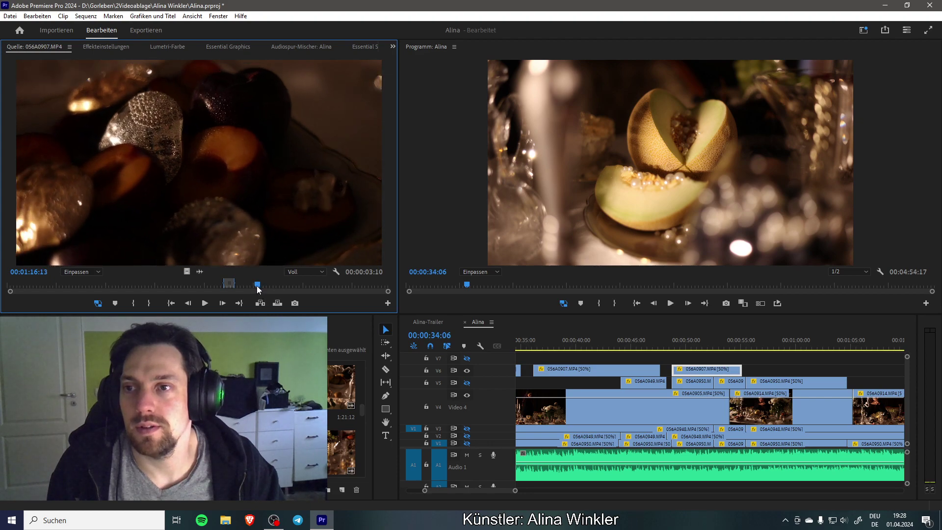
pyautogui.click(134, 304)
pyautogui.press('space')
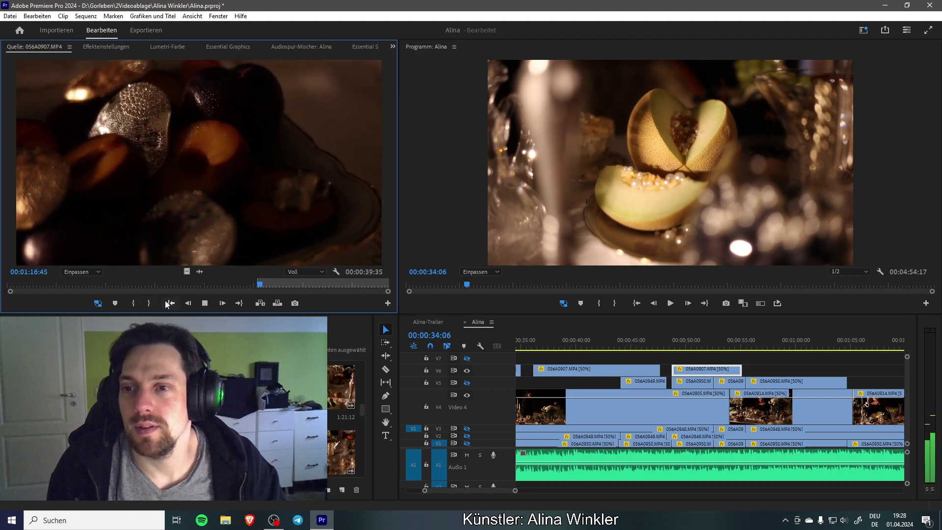
pyautogui.click(153, 305)
# Step: Re-mark the plum close-up range in 056A0907.MP4 from 00:01:14:24 to 00:01:17:18
pyautogui.click(252, 284)
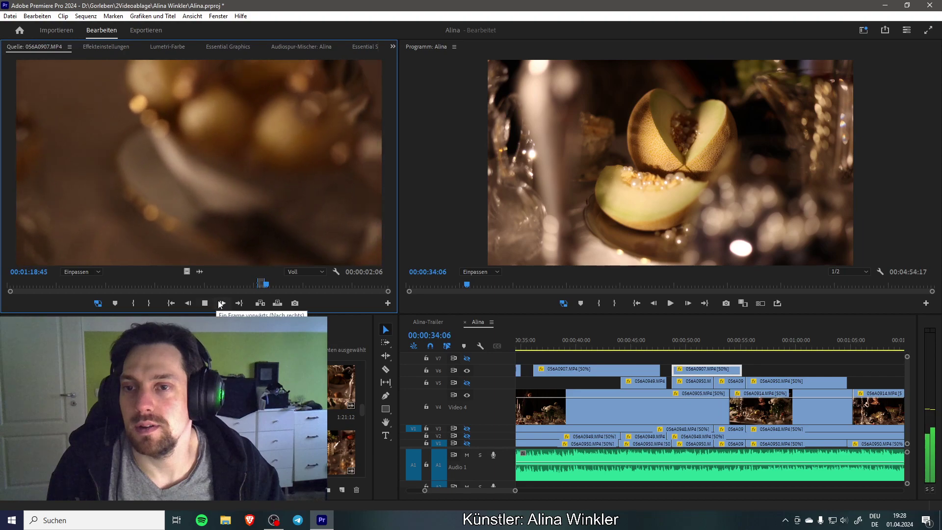
pyautogui.click(253, 285)
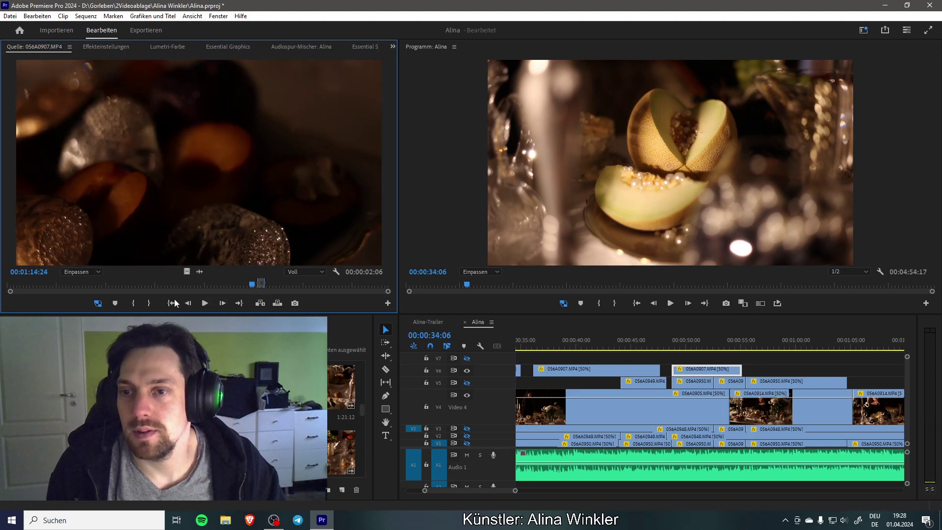
pyautogui.click(210, 305)
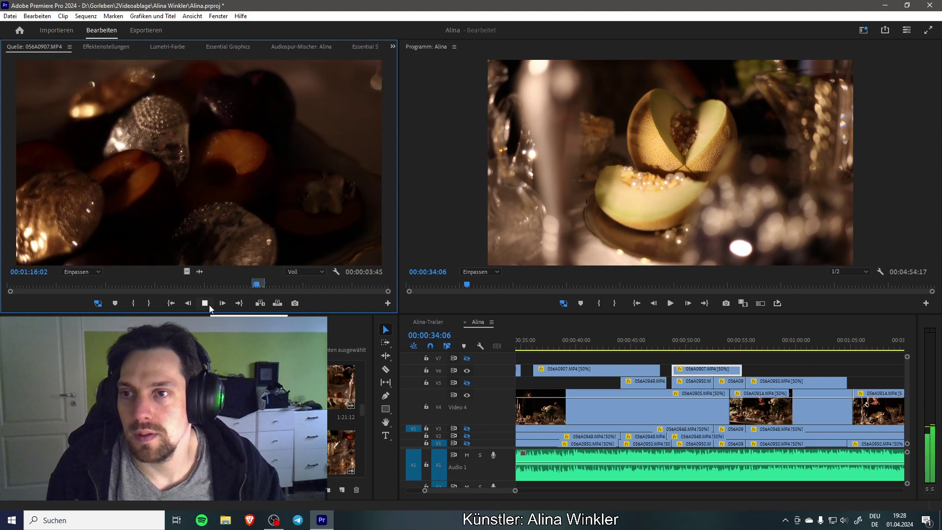
pyautogui.click(209, 305)
pyautogui.click(228, 304)
pyautogui.click(225, 304)
pyautogui.click(225, 305)
pyautogui.click(225, 304)
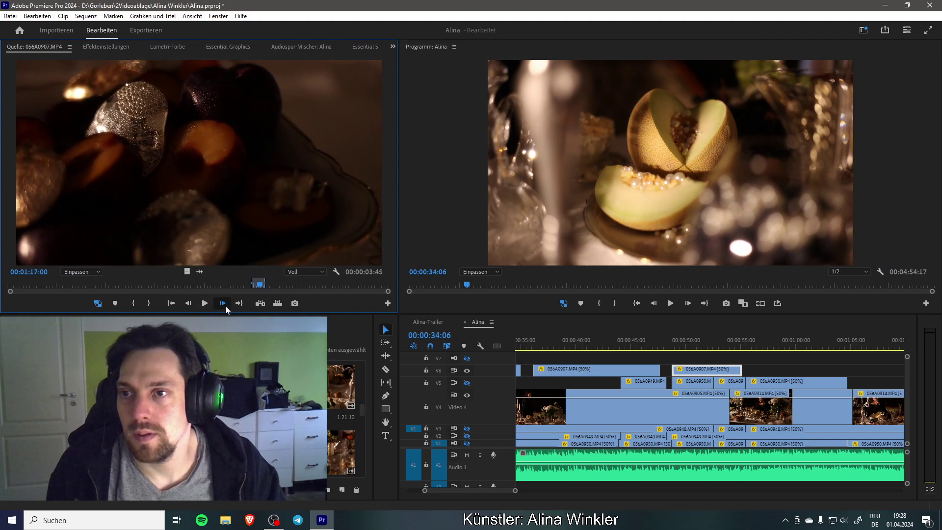
pyautogui.click(226, 304)
pyautogui.click(225, 304)
pyautogui.click(225, 304)
pyautogui.click(225, 305)
pyautogui.click(225, 304)
pyautogui.click(226, 304)
pyautogui.click(225, 304)
pyautogui.click(149, 302)
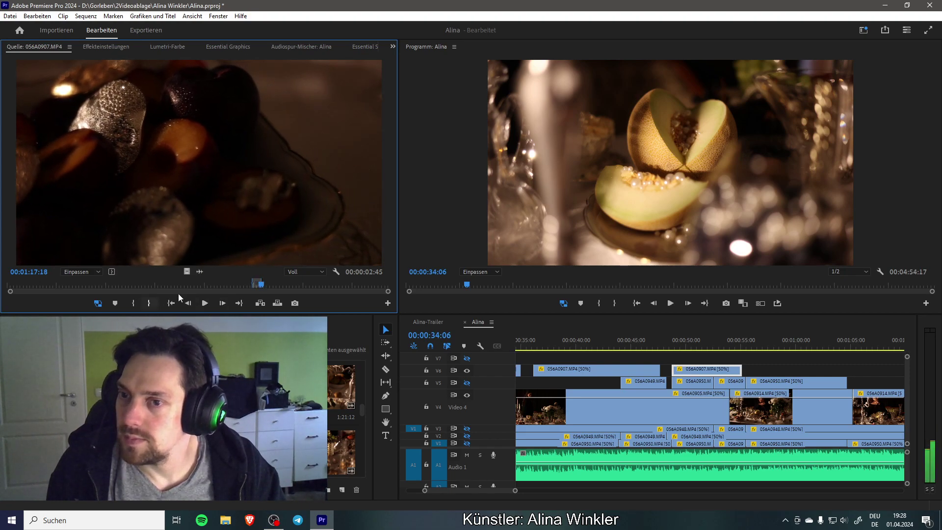
# Step: Place the plum close-up video range on V6 from about 00:00:56 and slow it to 50%
pyautogui.moveTo(187, 274); pyautogui.dragTo(765, 375)
pyautogui.hotkey('ctrl', 'r')
pyautogui.write('50')
pyautogui.press('Return')
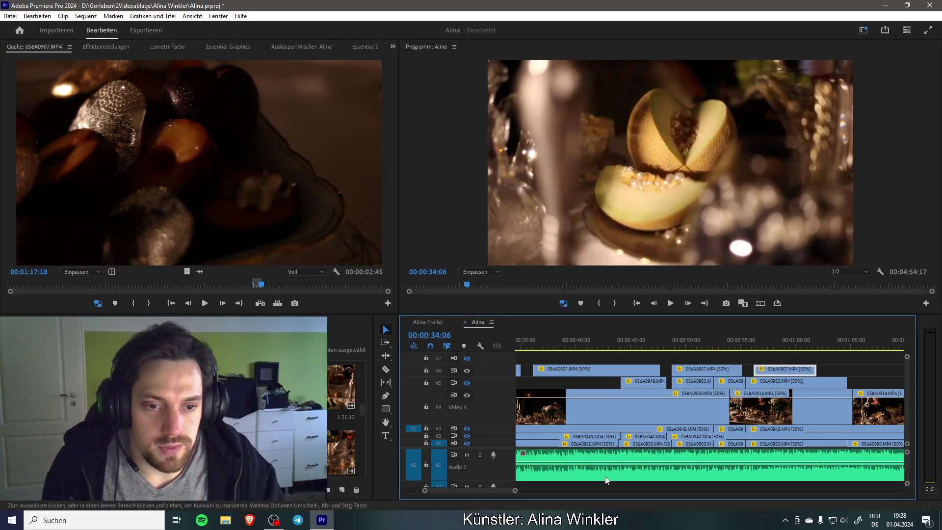
# Step: Play on in 056A0907.MP4 to the sauce boat of peeled citrus and set its in point at about 00:01:29
pyautogui.click(203, 304)
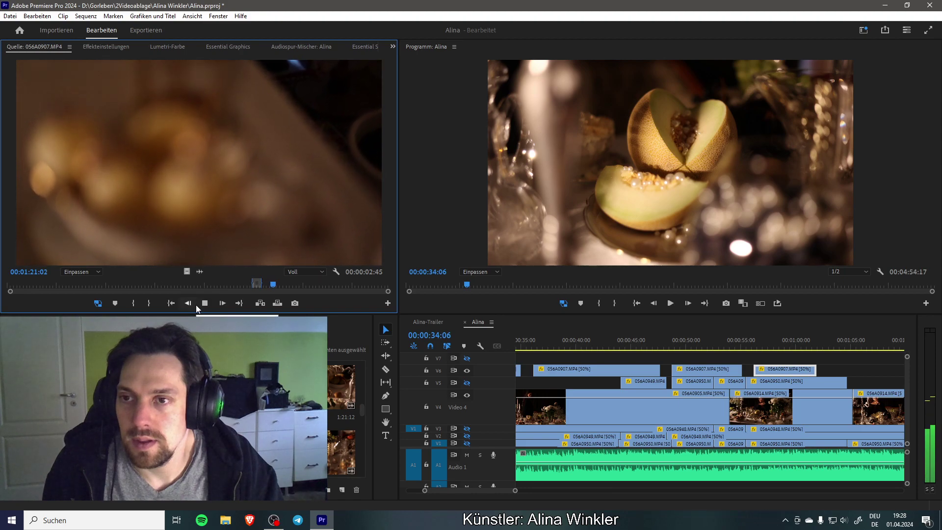
pyautogui.click(134, 303)
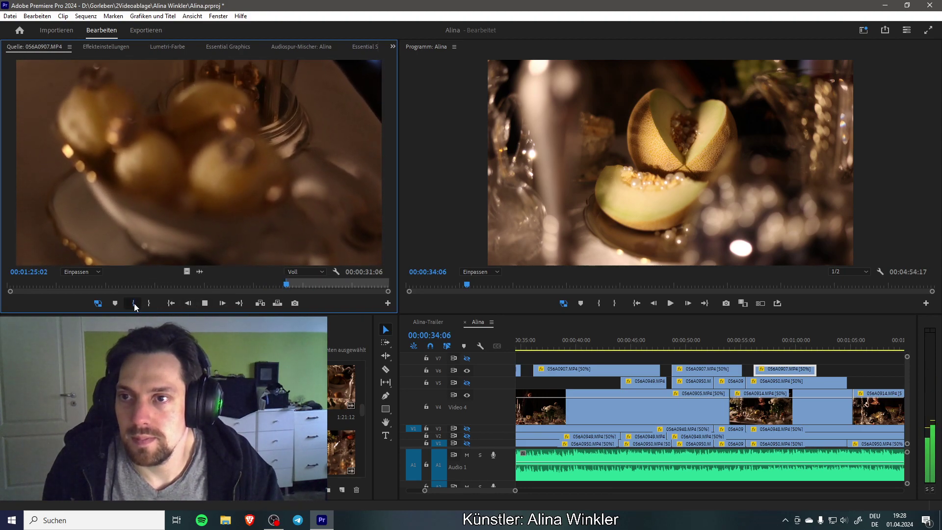
pyautogui.click(134, 303)
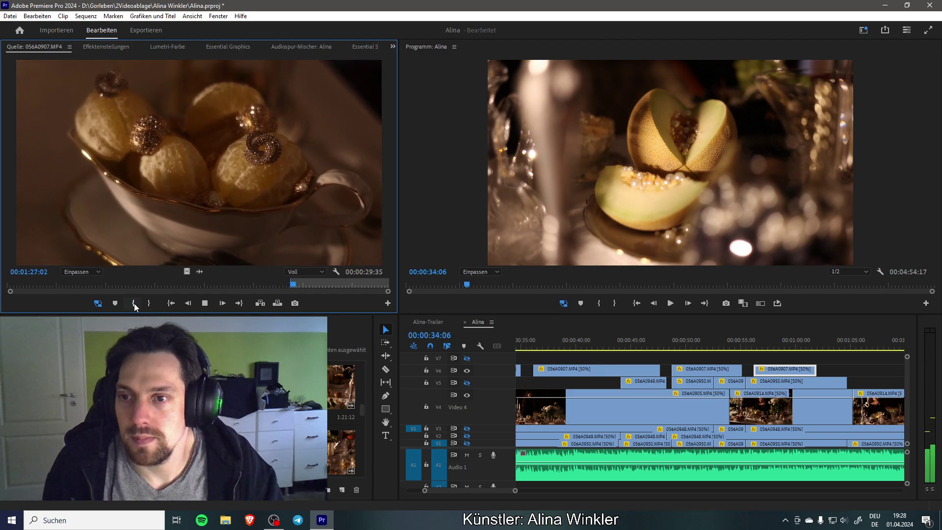
pyautogui.click(134, 303)
pyautogui.click(134, 303)
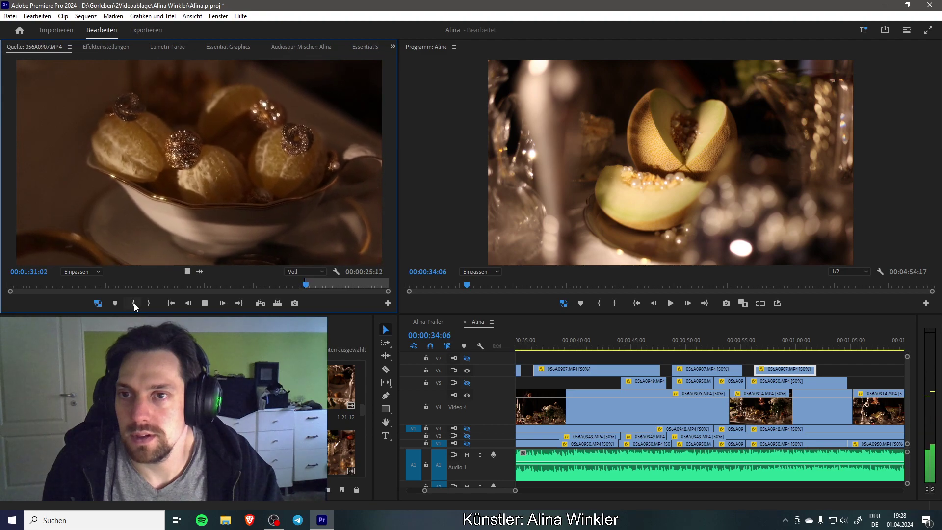
pyautogui.click(134, 304)
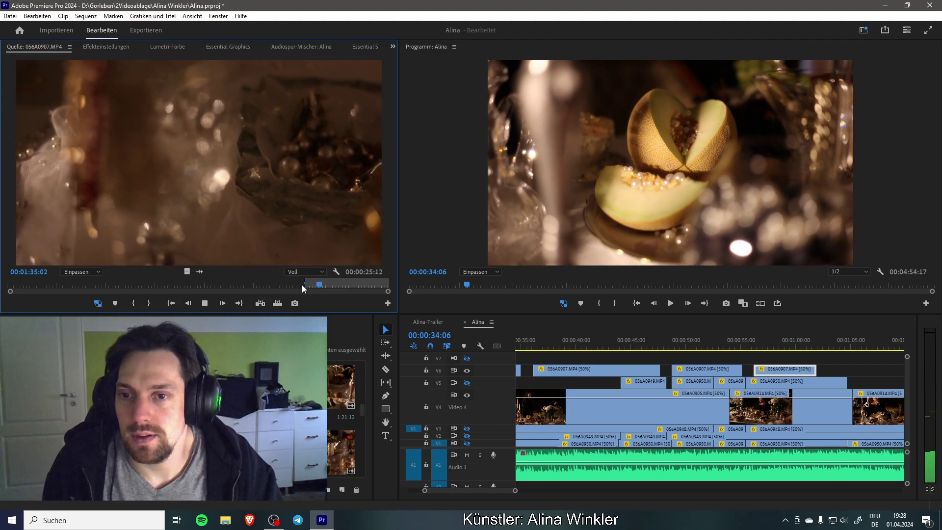
pyautogui.click(302, 285)
pyautogui.click(134, 304)
# Step: Find the end of the citrus shot in 056A0907.MP4 and set the out point at 00:01:31:30
pyautogui.press('space')
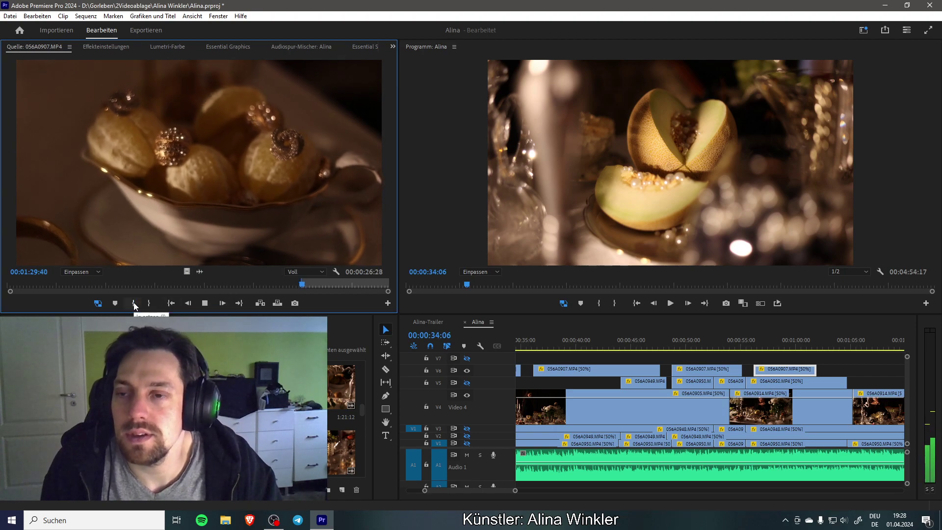
pyautogui.press('space')
pyautogui.click(309, 284)
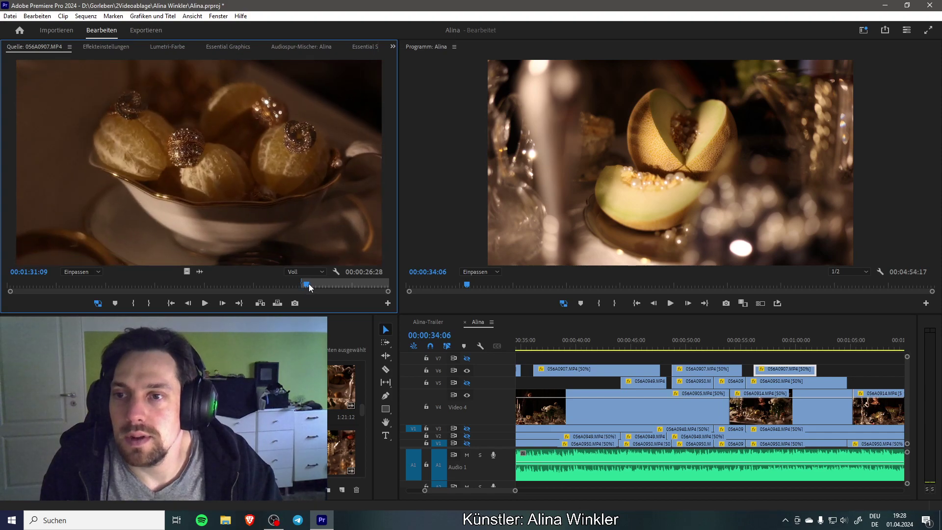
pyautogui.click(185, 304)
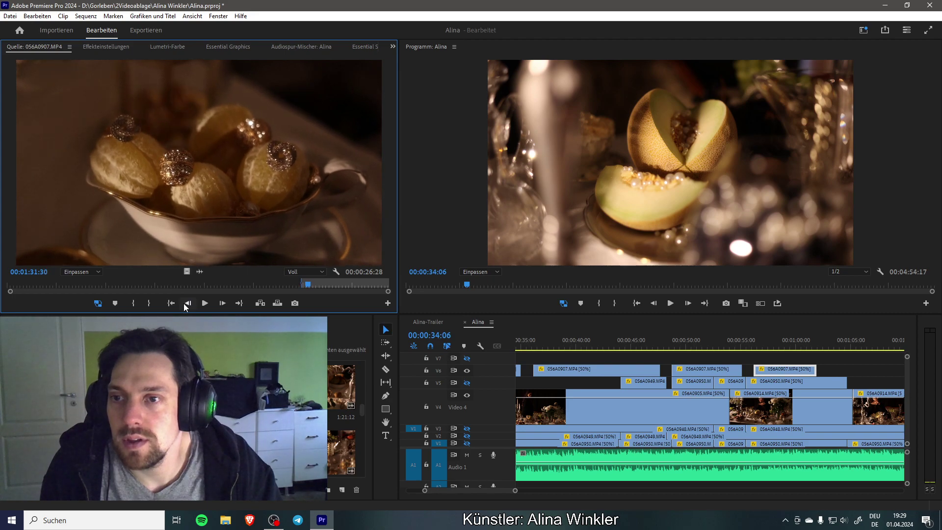
pyautogui.click(149, 303)
# Step: Place the citrus video range on V6 from about 00:01:03 and slow it to 50%
pyautogui.moveTo(190, 256); pyautogui.dragTo(830, 369)
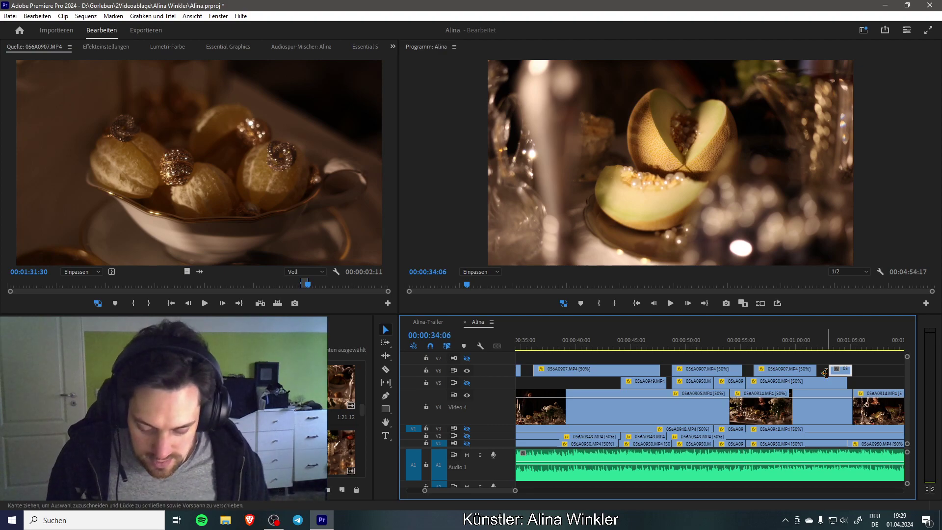
pyautogui.hotkey('ctrl', 'r')
pyautogui.write('50')
pyautogui.press('Return')
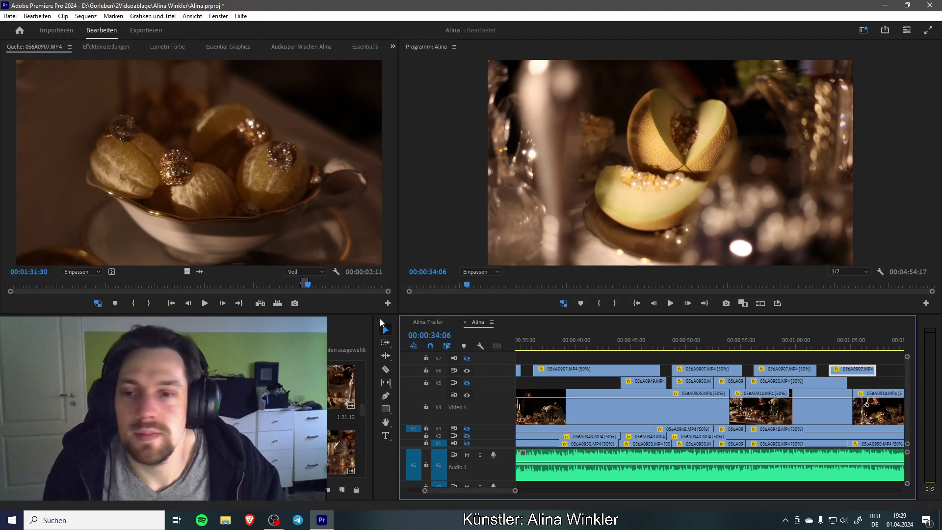
# Step: Play on to the jewellery-draped glass in 056A0907.MP4 and mark a 00:00:02:48 range from about 00:01:35
pyautogui.click(204, 303)
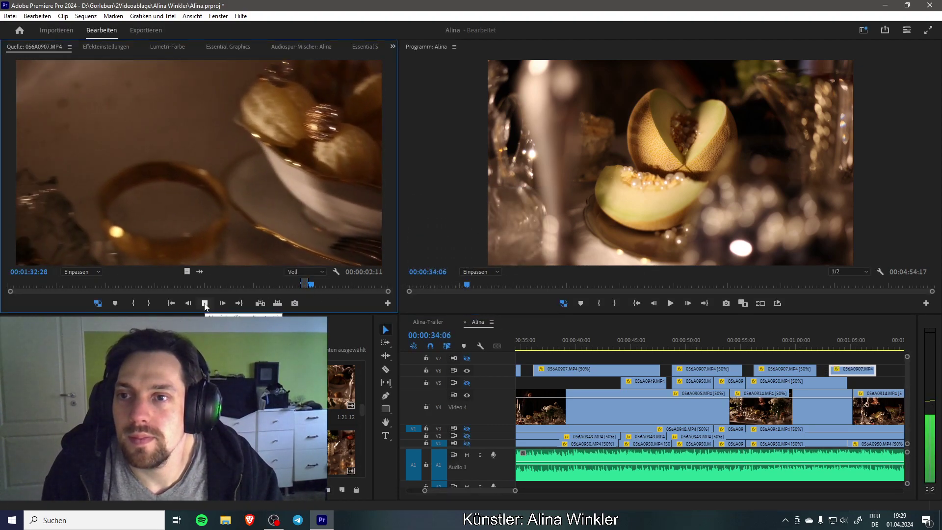
pyautogui.click(131, 303)
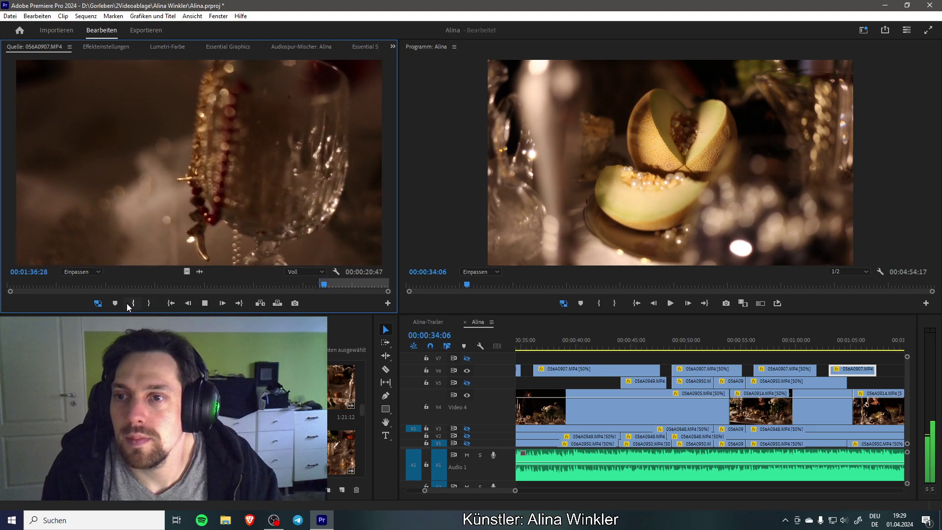
pyautogui.click(148, 303)
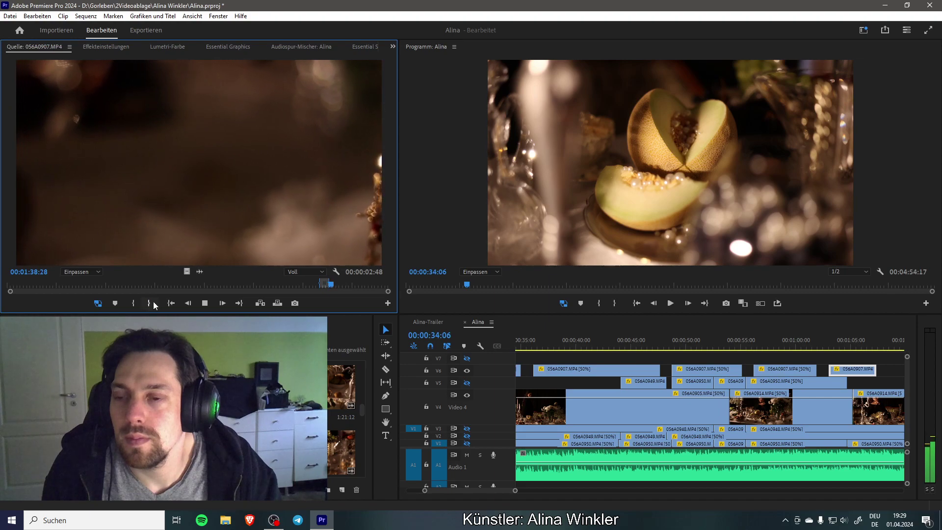
pyautogui.press('space')
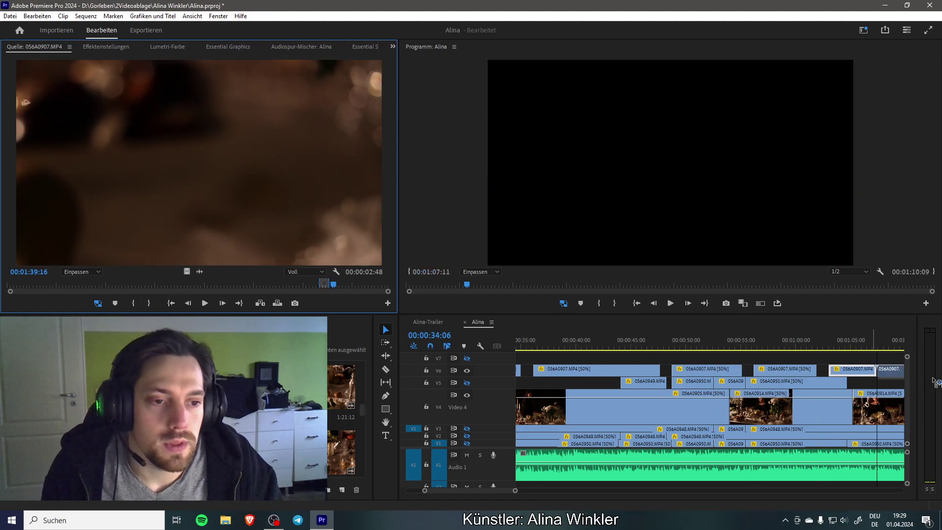
# Step: Place the jewellery-draped glass video range on V6 from about 00:01:08 and slow it to 50%
pyautogui.moveTo(894, 373); pyautogui.dragTo(784, 369)
pyautogui.hotkey('ctrl', 'r')
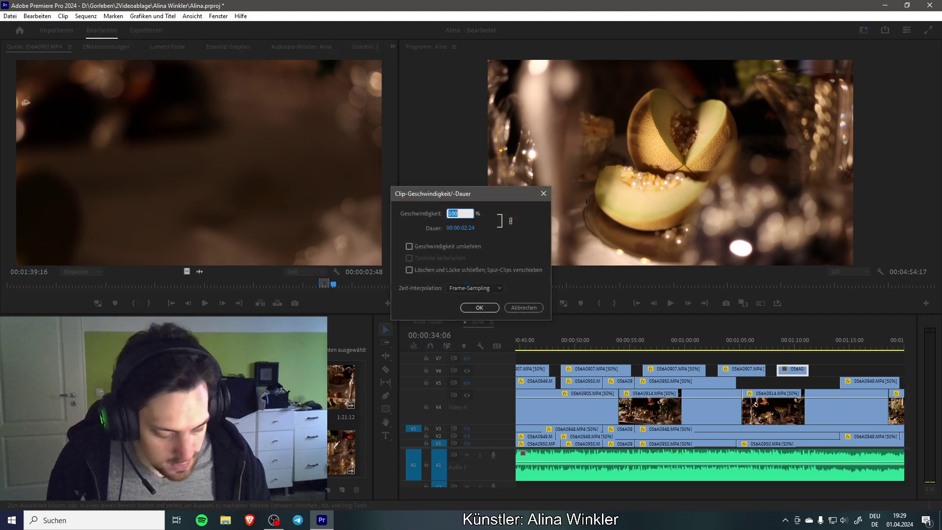
pyautogui.write('50')
pyautogui.press('Return')
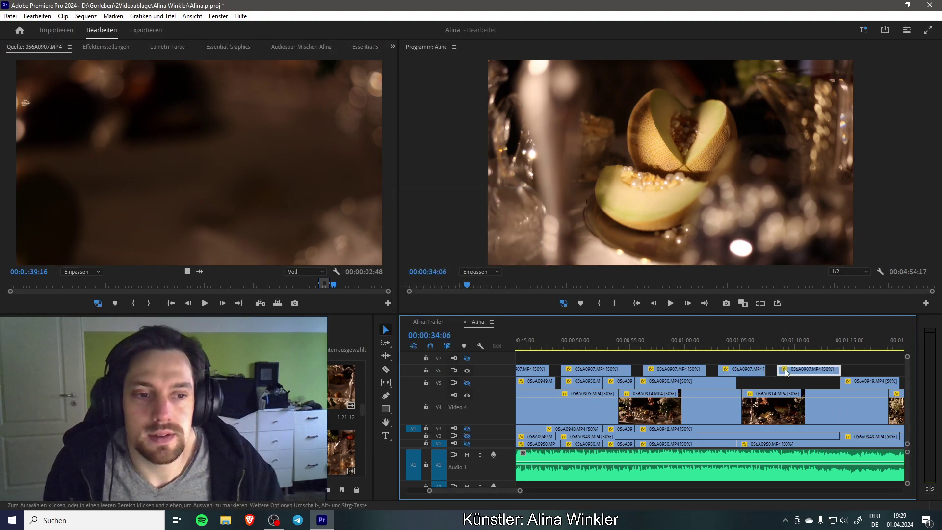
# Step: Play on to the pearl-covered fruit bowl in 056A0907.MP4 and mark a 00:00:07:24 range ending at 00:01:54:02
pyautogui.click(205, 304)
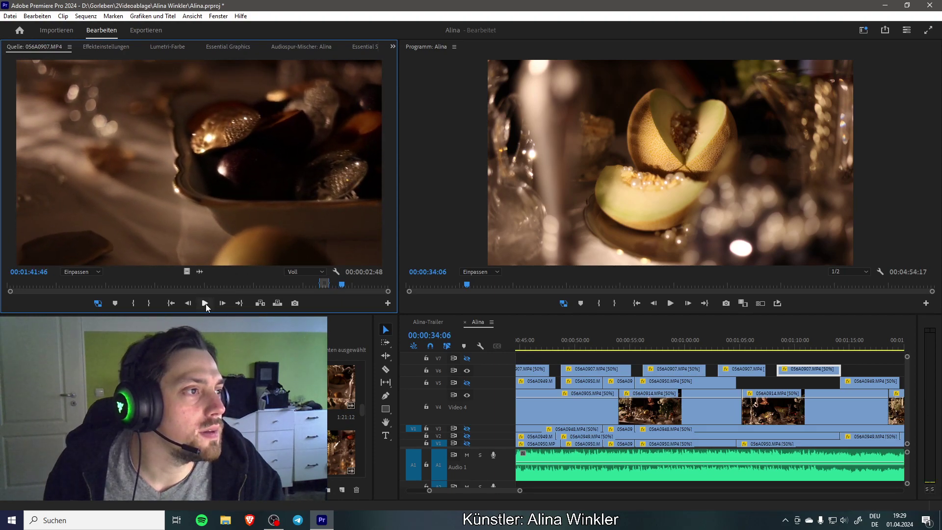
pyautogui.click(206, 305)
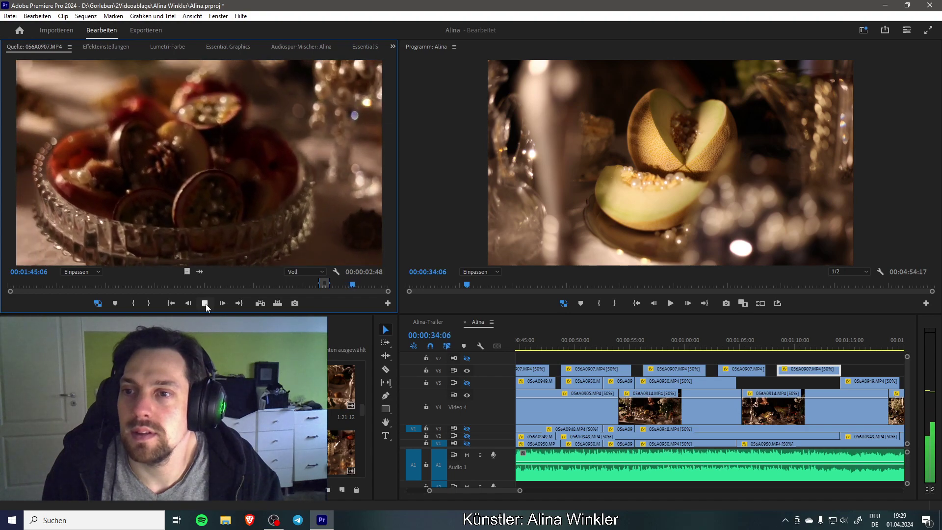
pyautogui.click(205, 304)
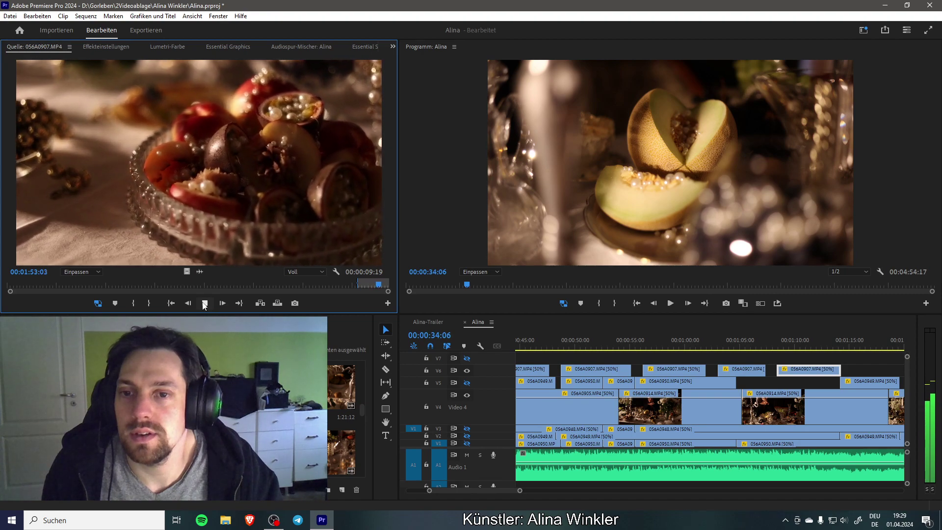
pyautogui.click(205, 304)
pyautogui.click(149, 303)
# Step: Place the fruit-bowl video range on V6 from about 00:01:15 and slow it to 50%
pyautogui.moveTo(186, 272); pyautogui.dragTo(750, 372)
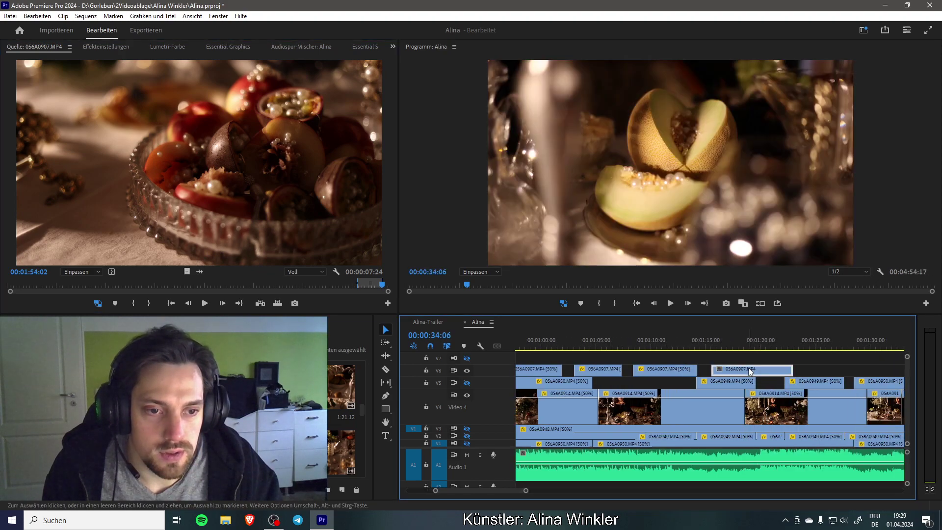
pyautogui.hotkey('ctrl', 'r')
pyautogui.press('Return')
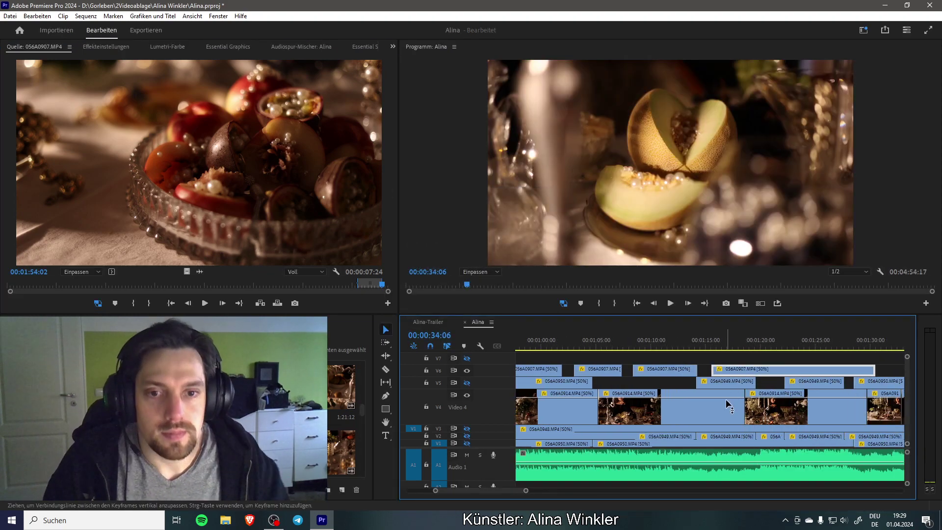
# Step: Shift the group of 056A0907.MP4 detail clips on V6 back to the sequence start and play the edit from 00:00:10:18
pyautogui.moveTo(502, 488); pyautogui.dragTo(428, 492)
pyautogui.moveTo(499, 490); pyautogui.dragTo(613, 498)
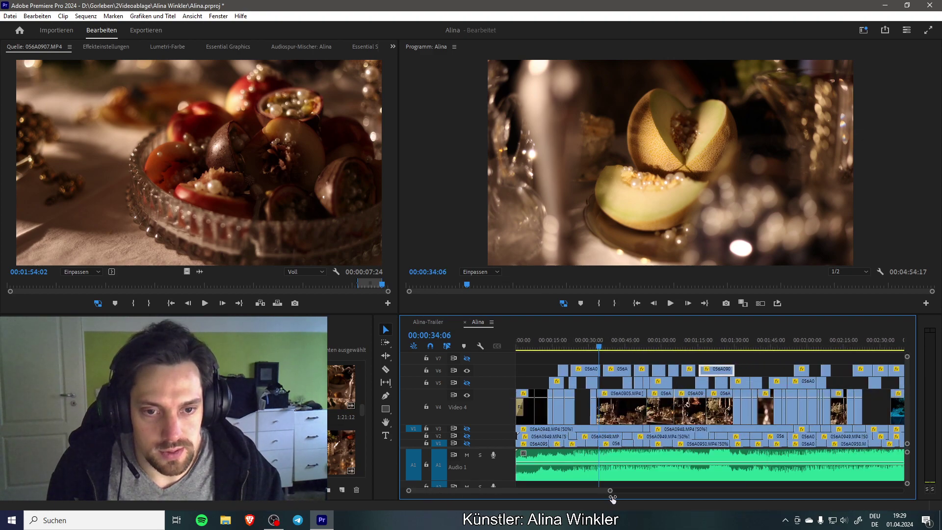
pyautogui.moveTo(630, 369); pyautogui.dragTo(495, 374)
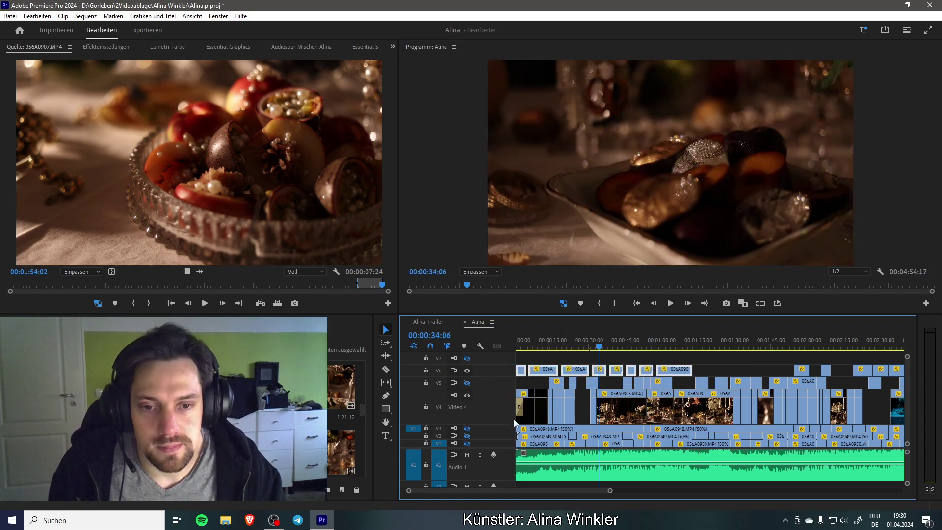
pyautogui.click(543, 346)
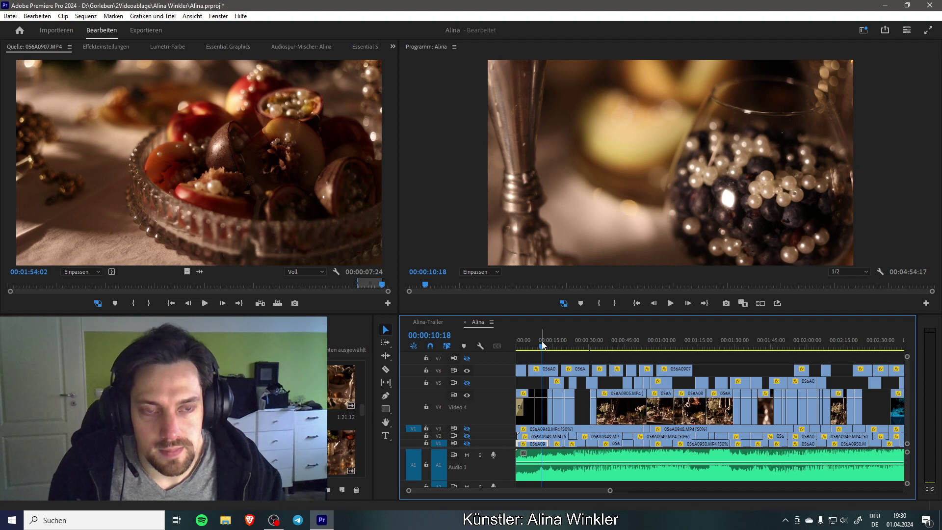
pyautogui.press('space')
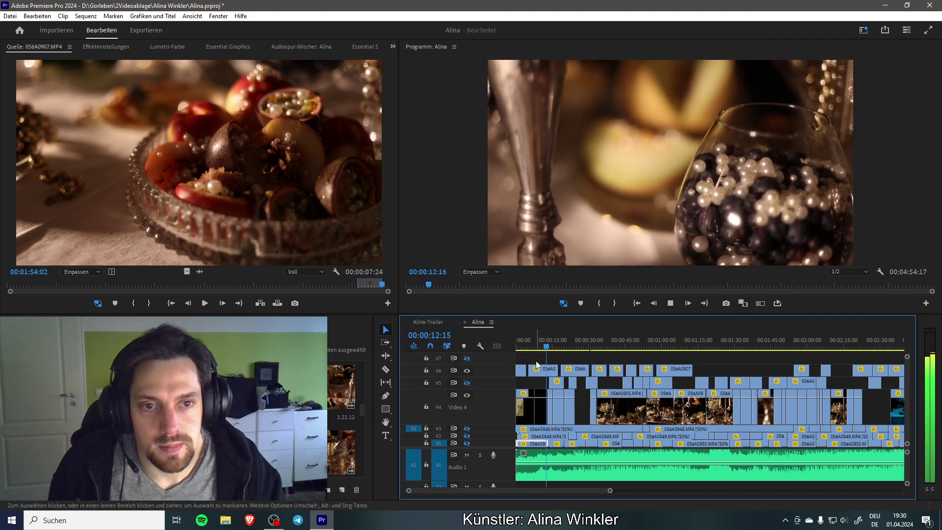
# Step: Play the edit through to the fruit-bowl clip on V6 and shorten the clip's end to about 00:01:04
pyautogui.click(568, 347)
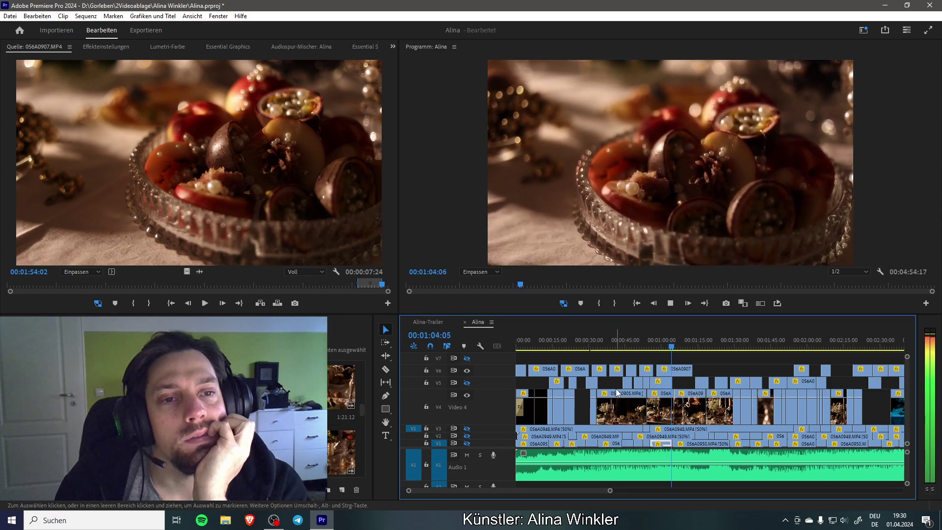
pyautogui.press('space')
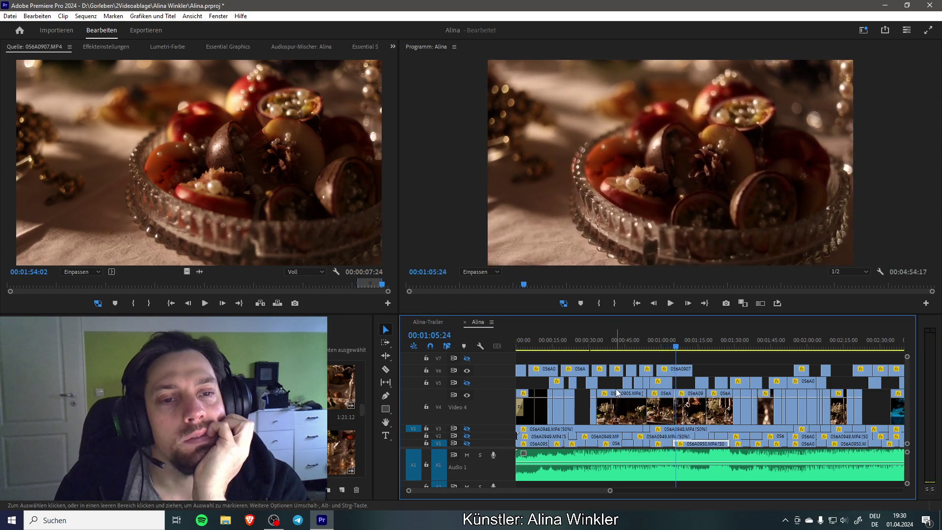
pyautogui.moveTo(660, 371)
pyautogui.mouseDown()
pyautogui.moveTo(686, 371)
pyautogui.moveTo(668, 374)
pyautogui.mouseUp()
# Step: Replay the edit from 00:00:57:10 and trim the fruit-bowl clip's end on V6 slightly earlier, to about 00:01:03:21
pyautogui.click(659, 346)
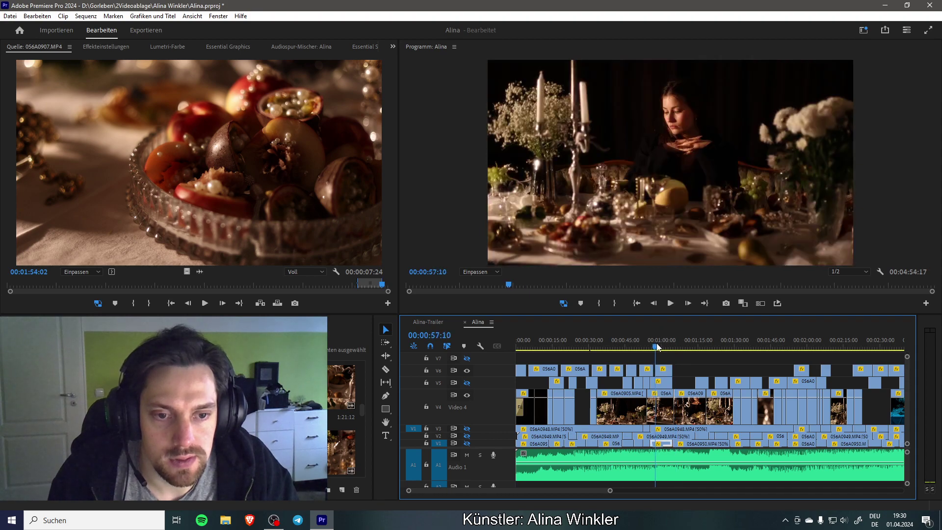
pyautogui.press('space')
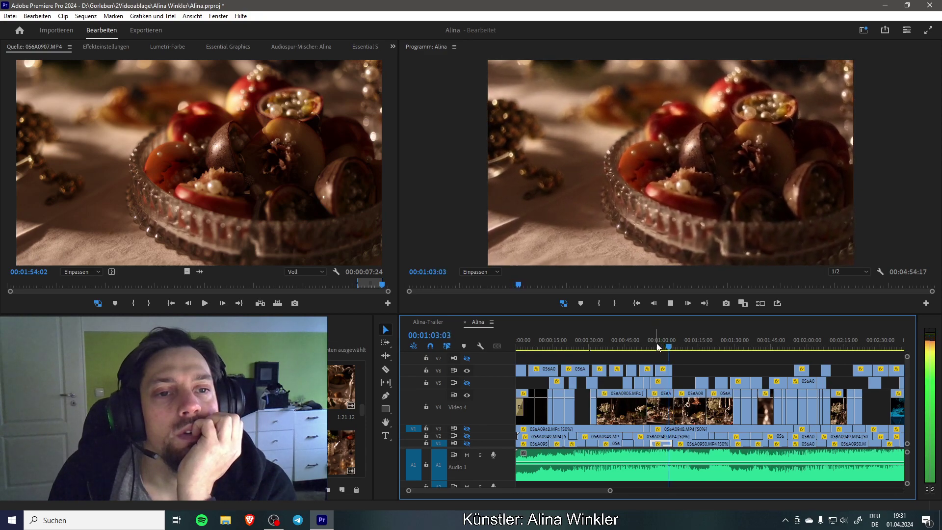
pyautogui.press('space')
pyautogui.moveTo(670, 371); pyautogui.dragTo(668, 371)
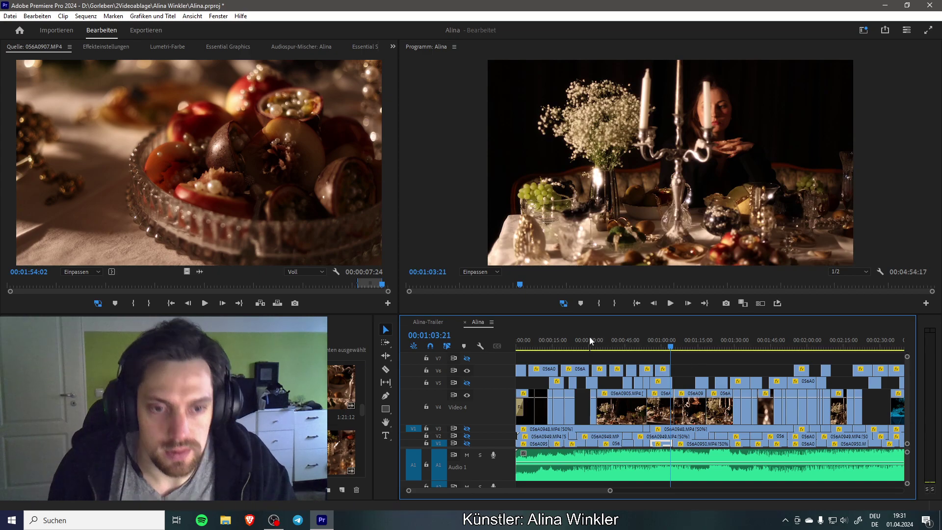
# Step: Return the playhead to 00:00:01:10 near the sequence start and save the project
pyautogui.click(521, 342)
pyautogui.hotkey('ctrl', 's')
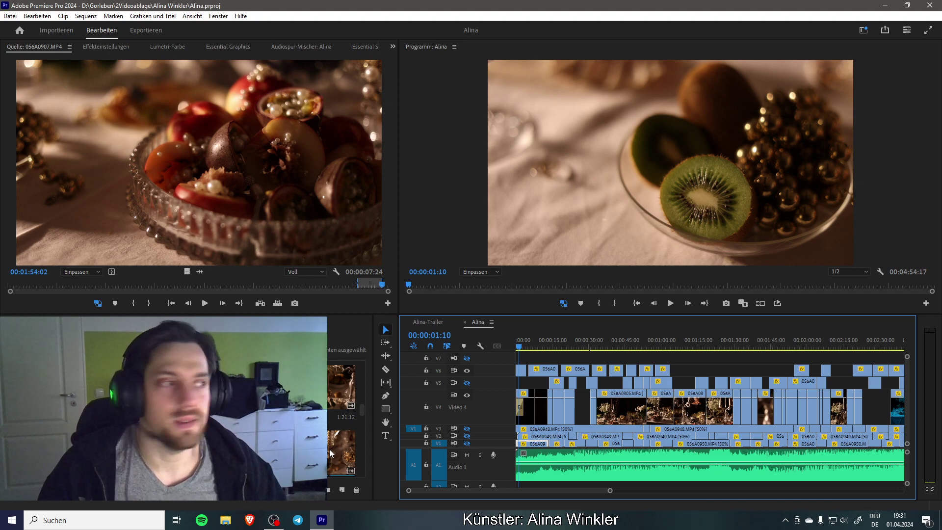
pyautogui.hotkey('ctrl', 's')
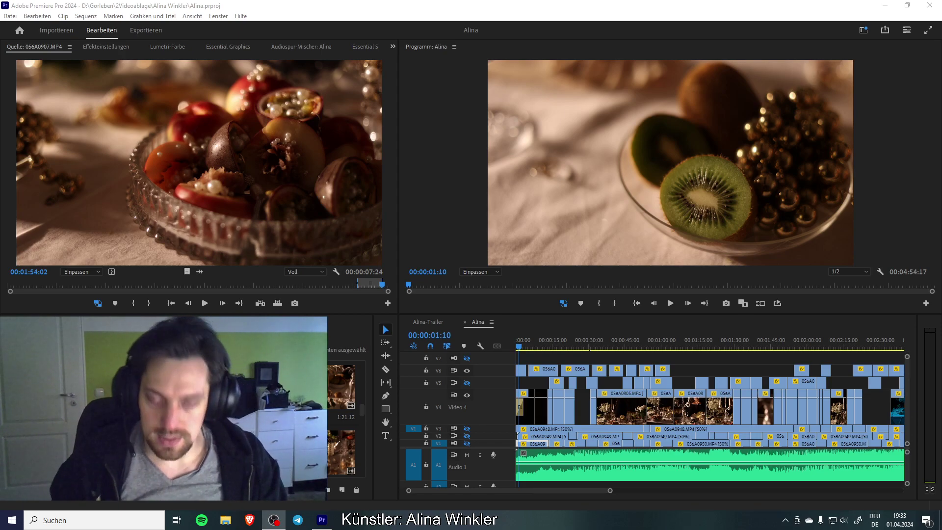
pyautogui.hotkey('alt', 'Tab')
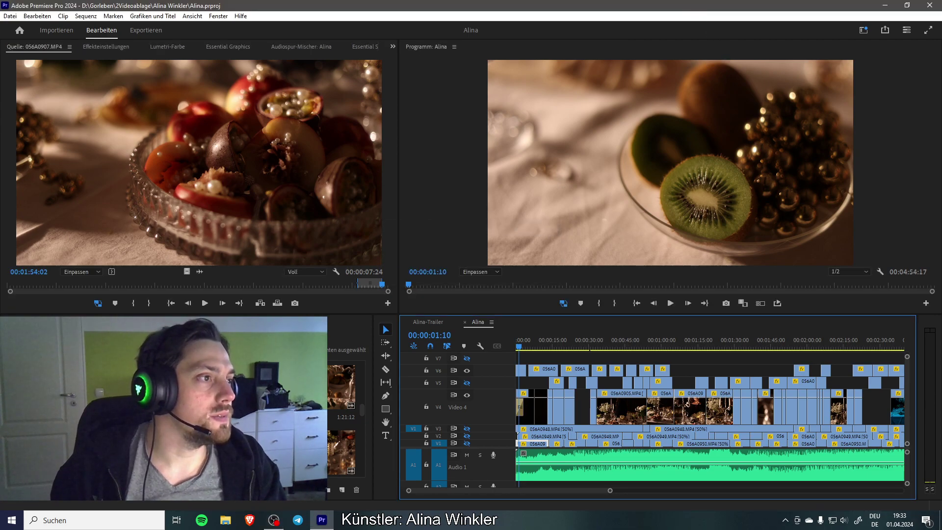
pyautogui.hotkey('alt', 'Tab')
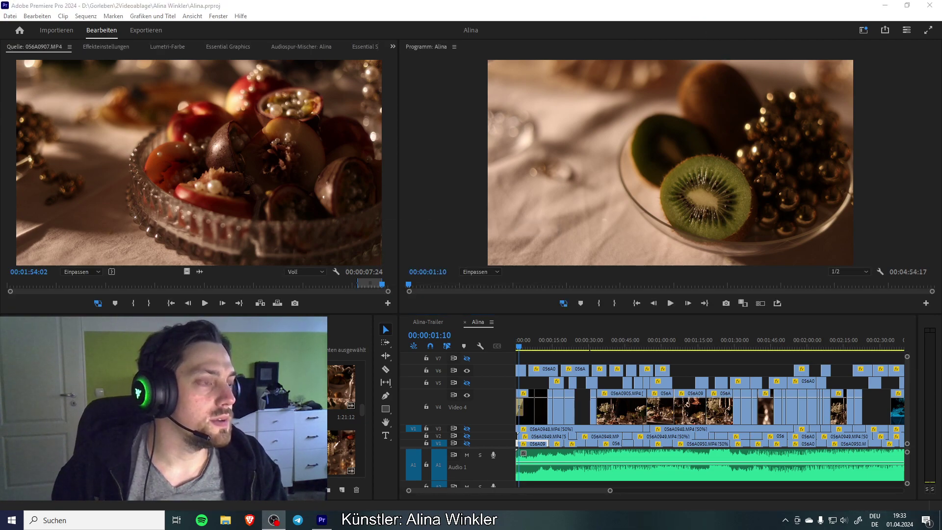
pyautogui.hotkey('alt', 'Tab')
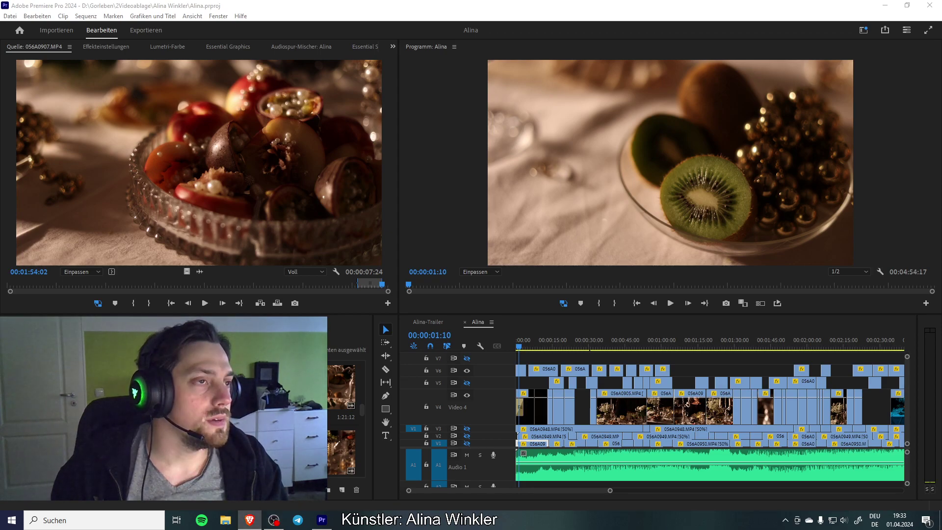